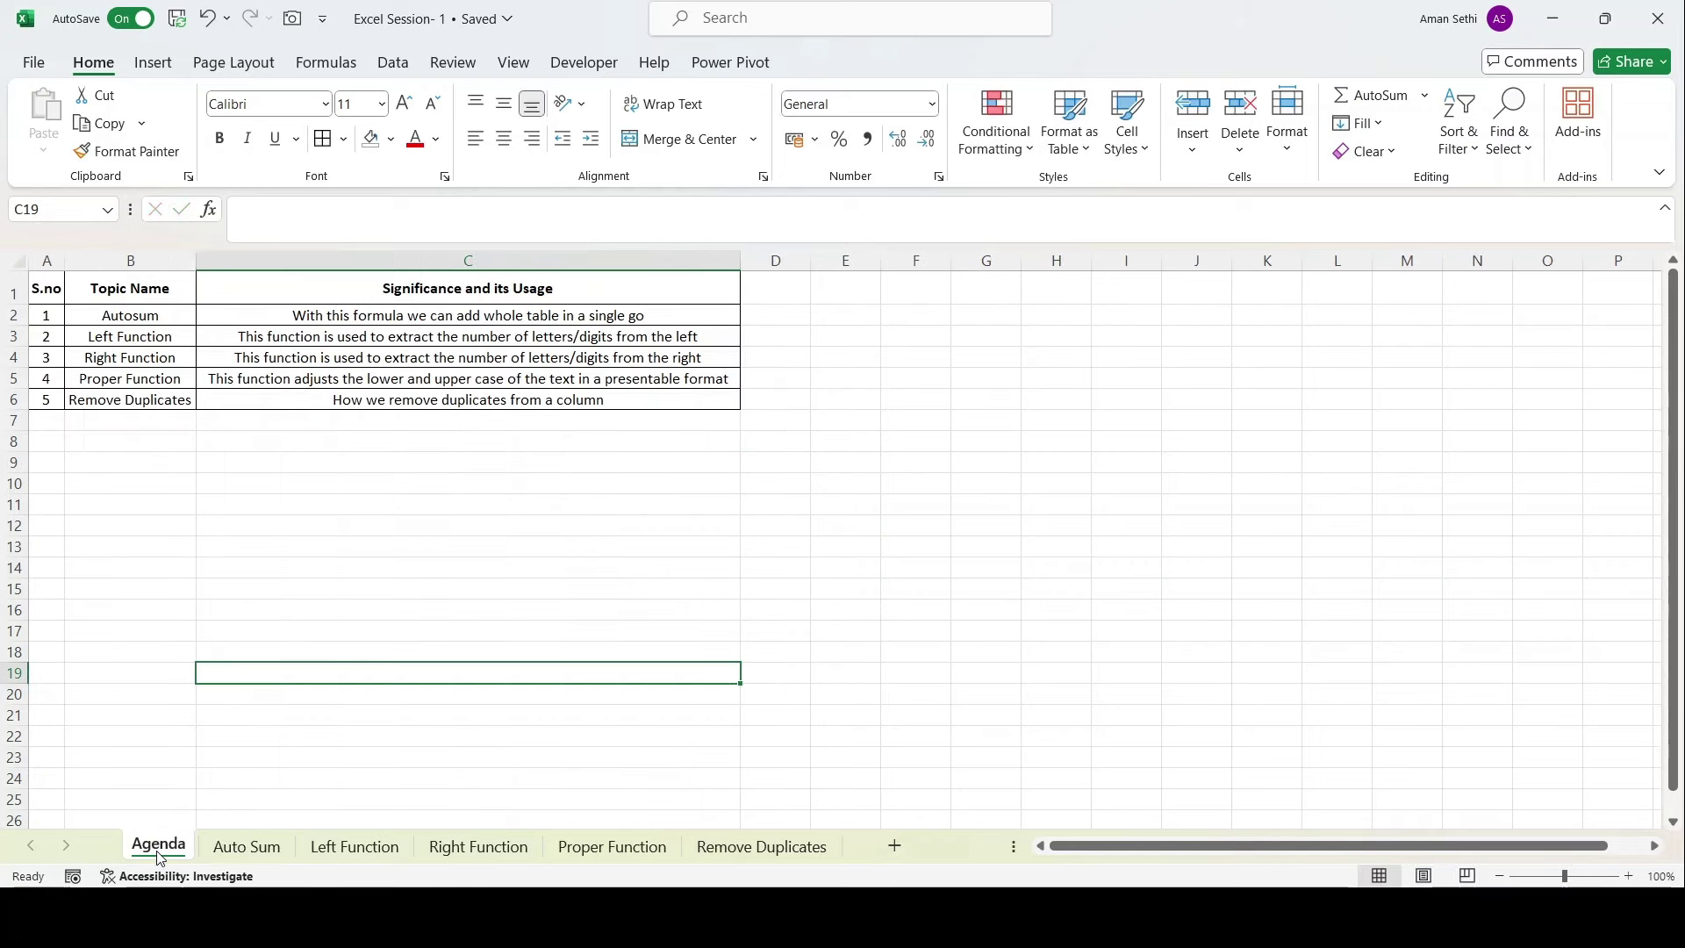
Look over the Agenda table, highlighting its topic names and the Significance and its Usage column.
drag(44, 289, 406, 396)
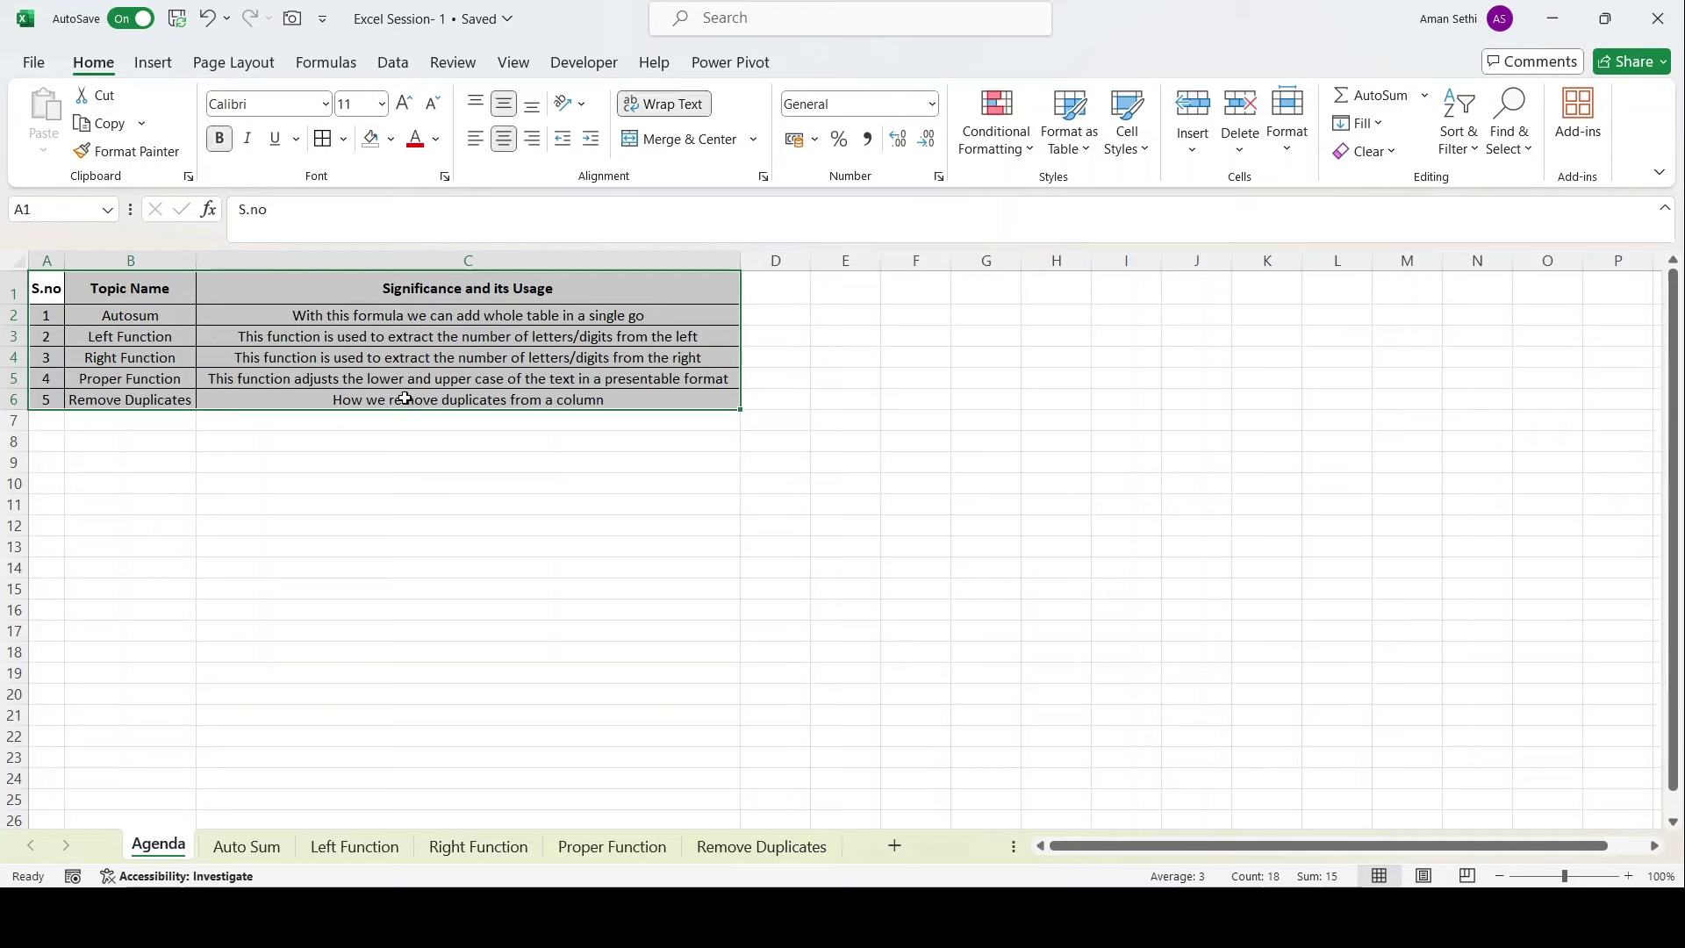
click(330, 318)
click(146, 321)
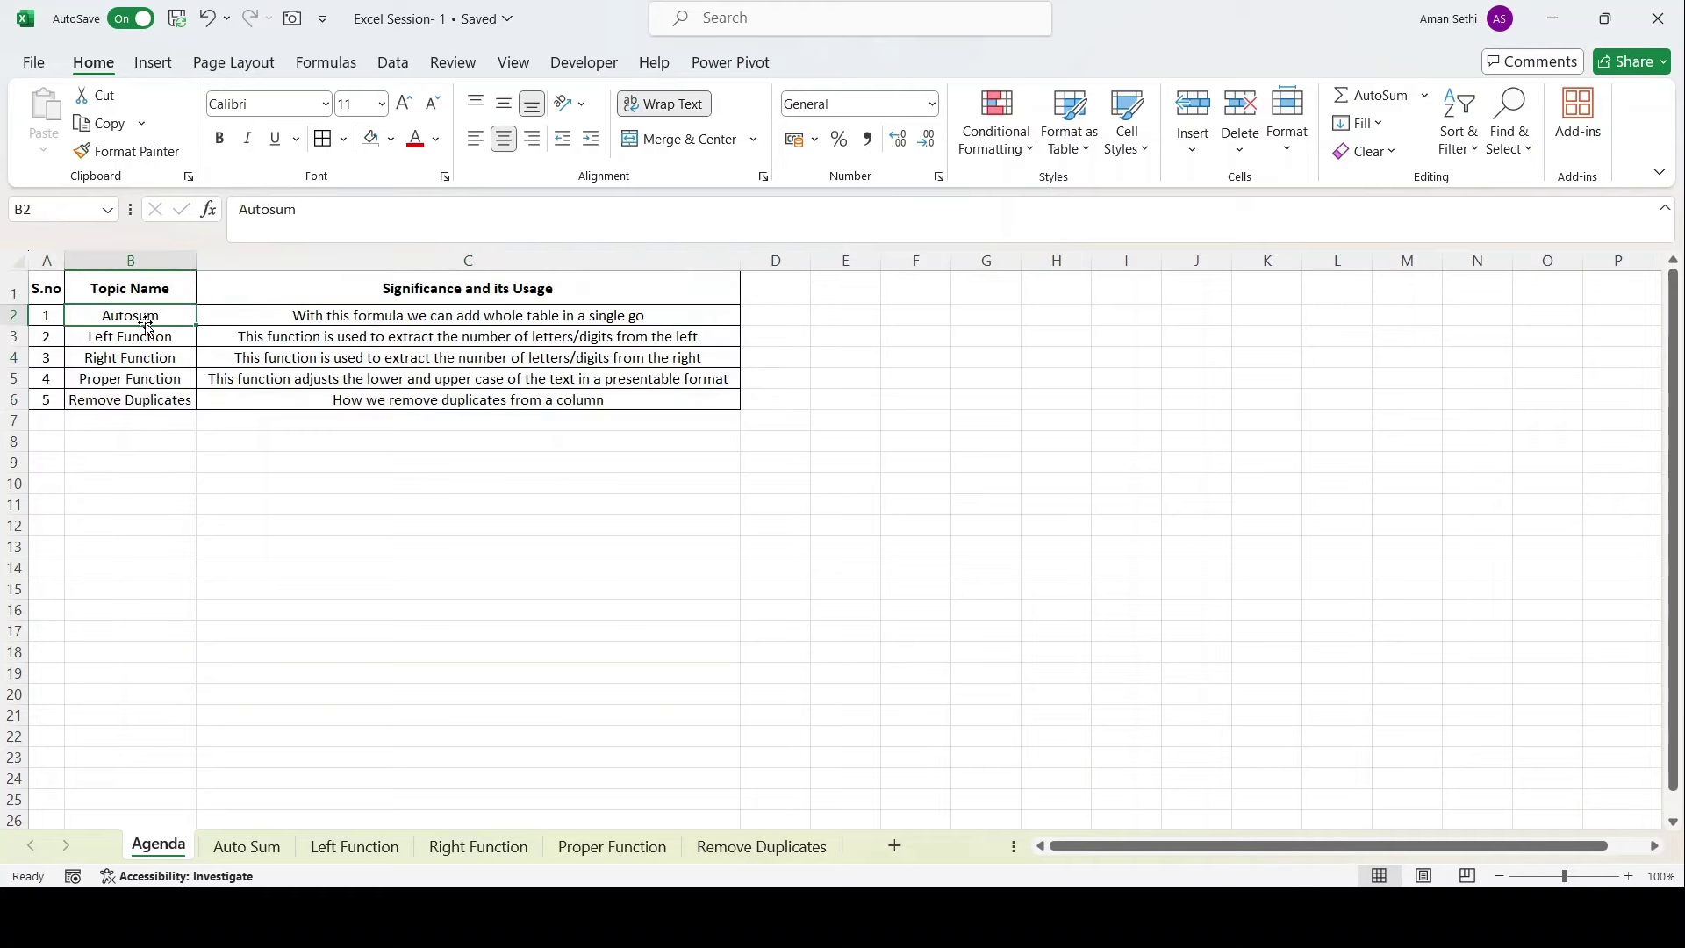
drag(35, 318, 132, 319)
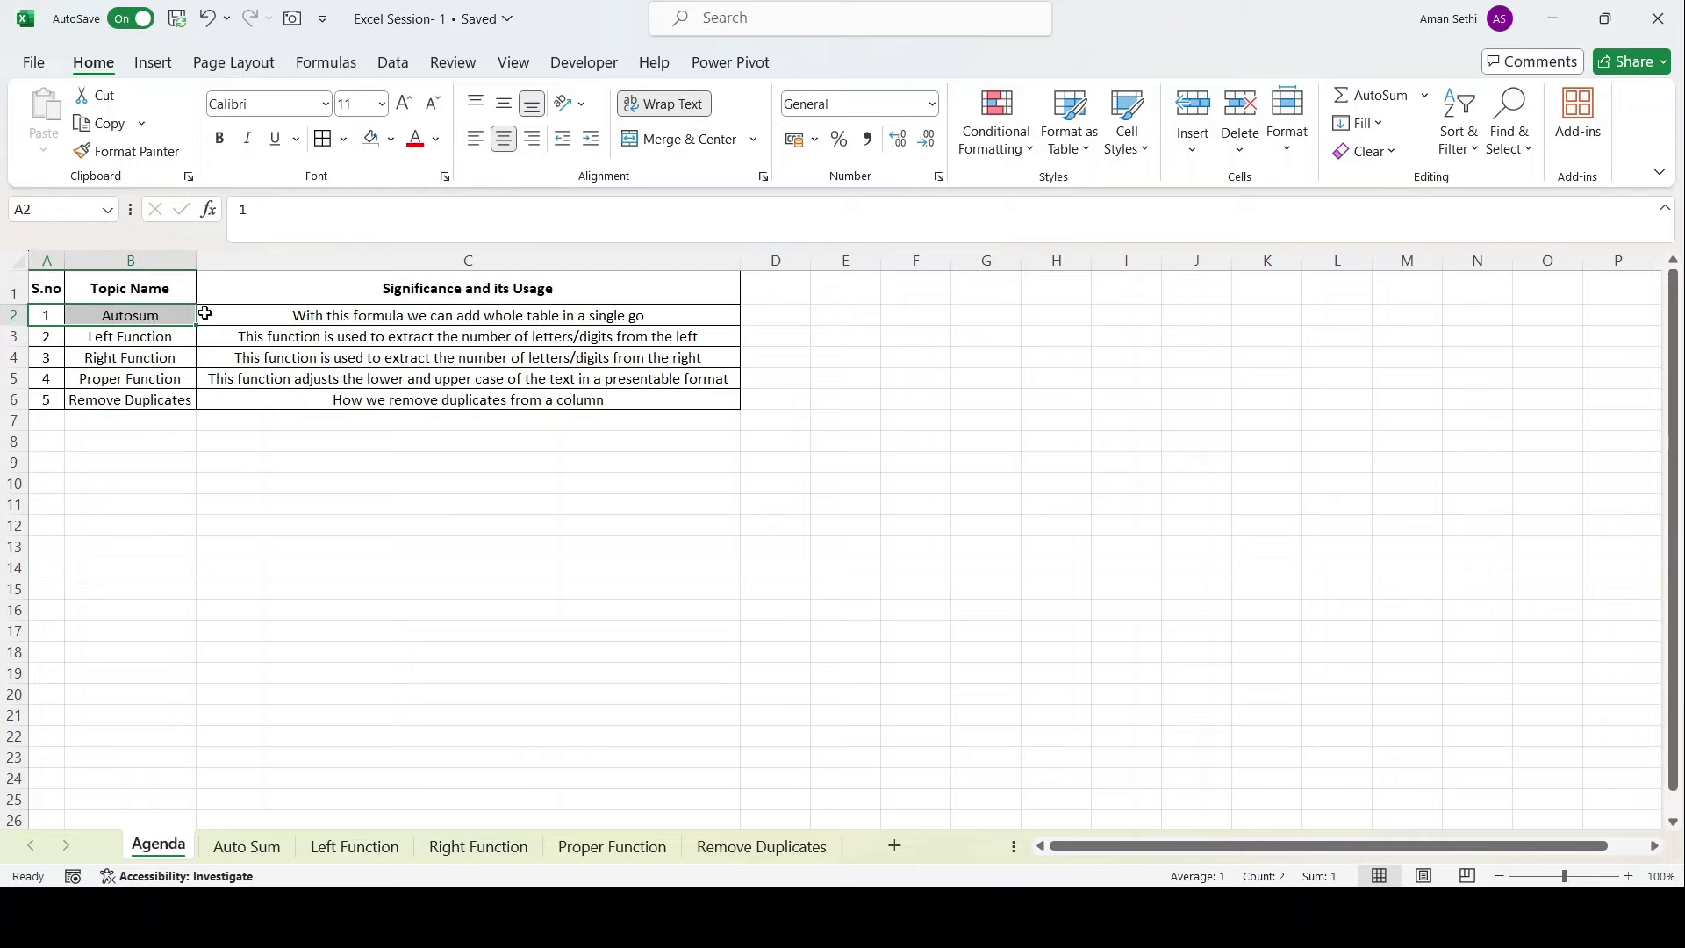
click(248, 316)
click(176, 315)
drag(176, 315, 176, 400)
drag(149, 319, 148, 395)
drag(292, 313, 301, 405)
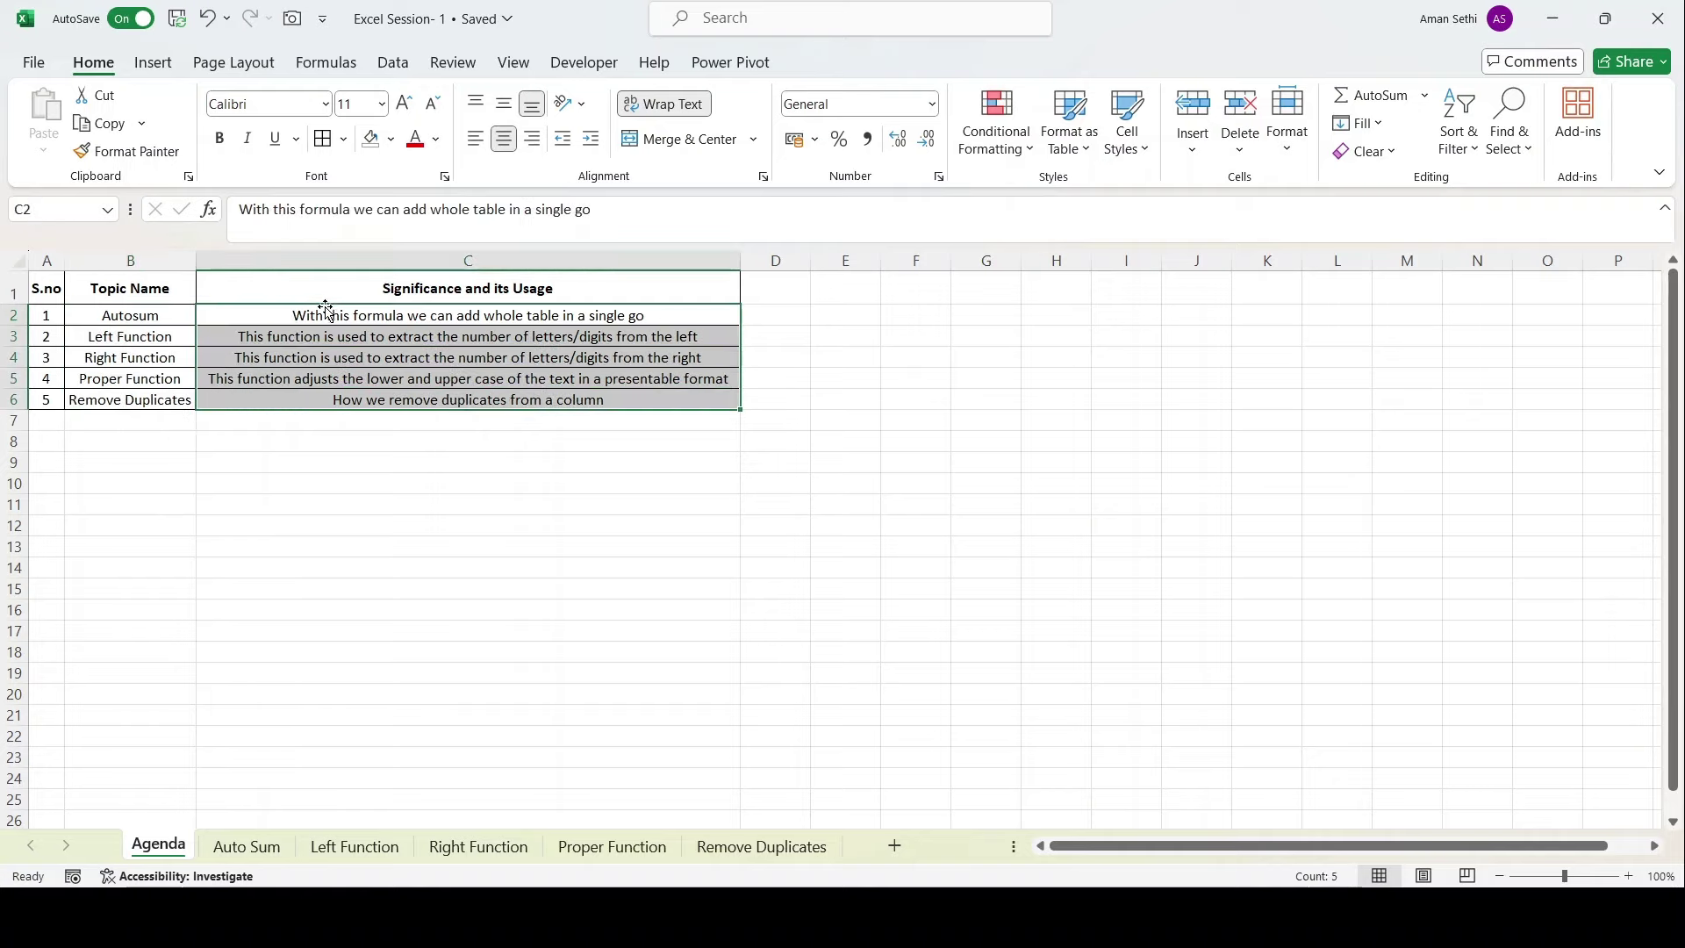
drag(325, 314, 328, 399)
click(328, 362)
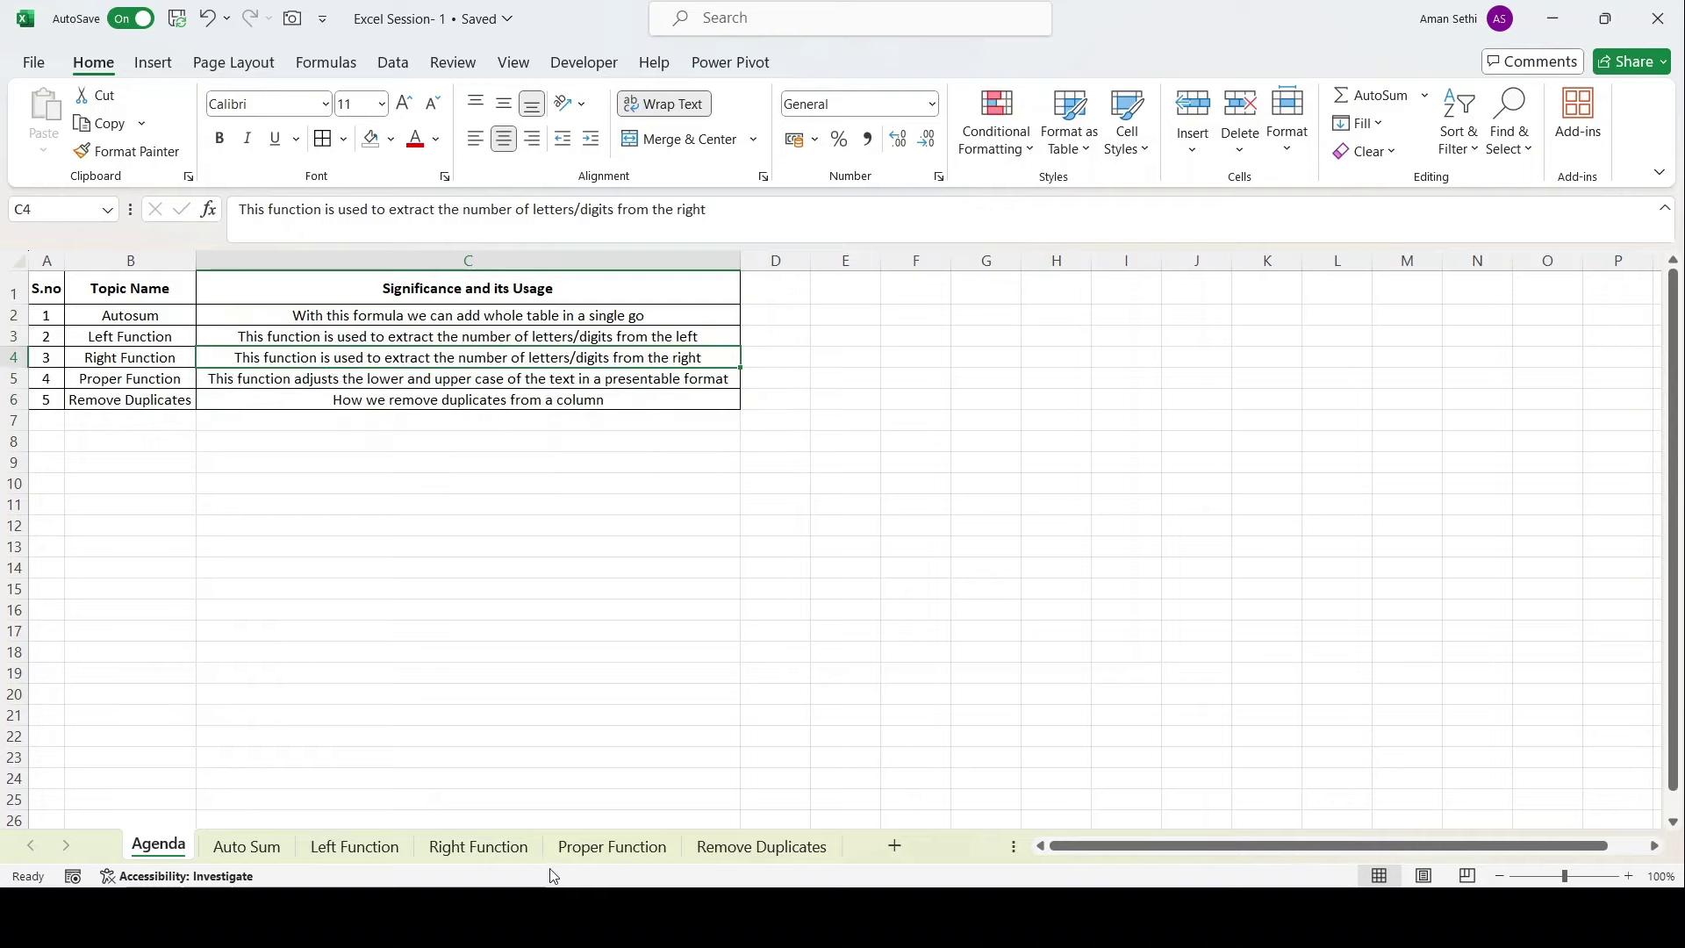
click(318, 512)
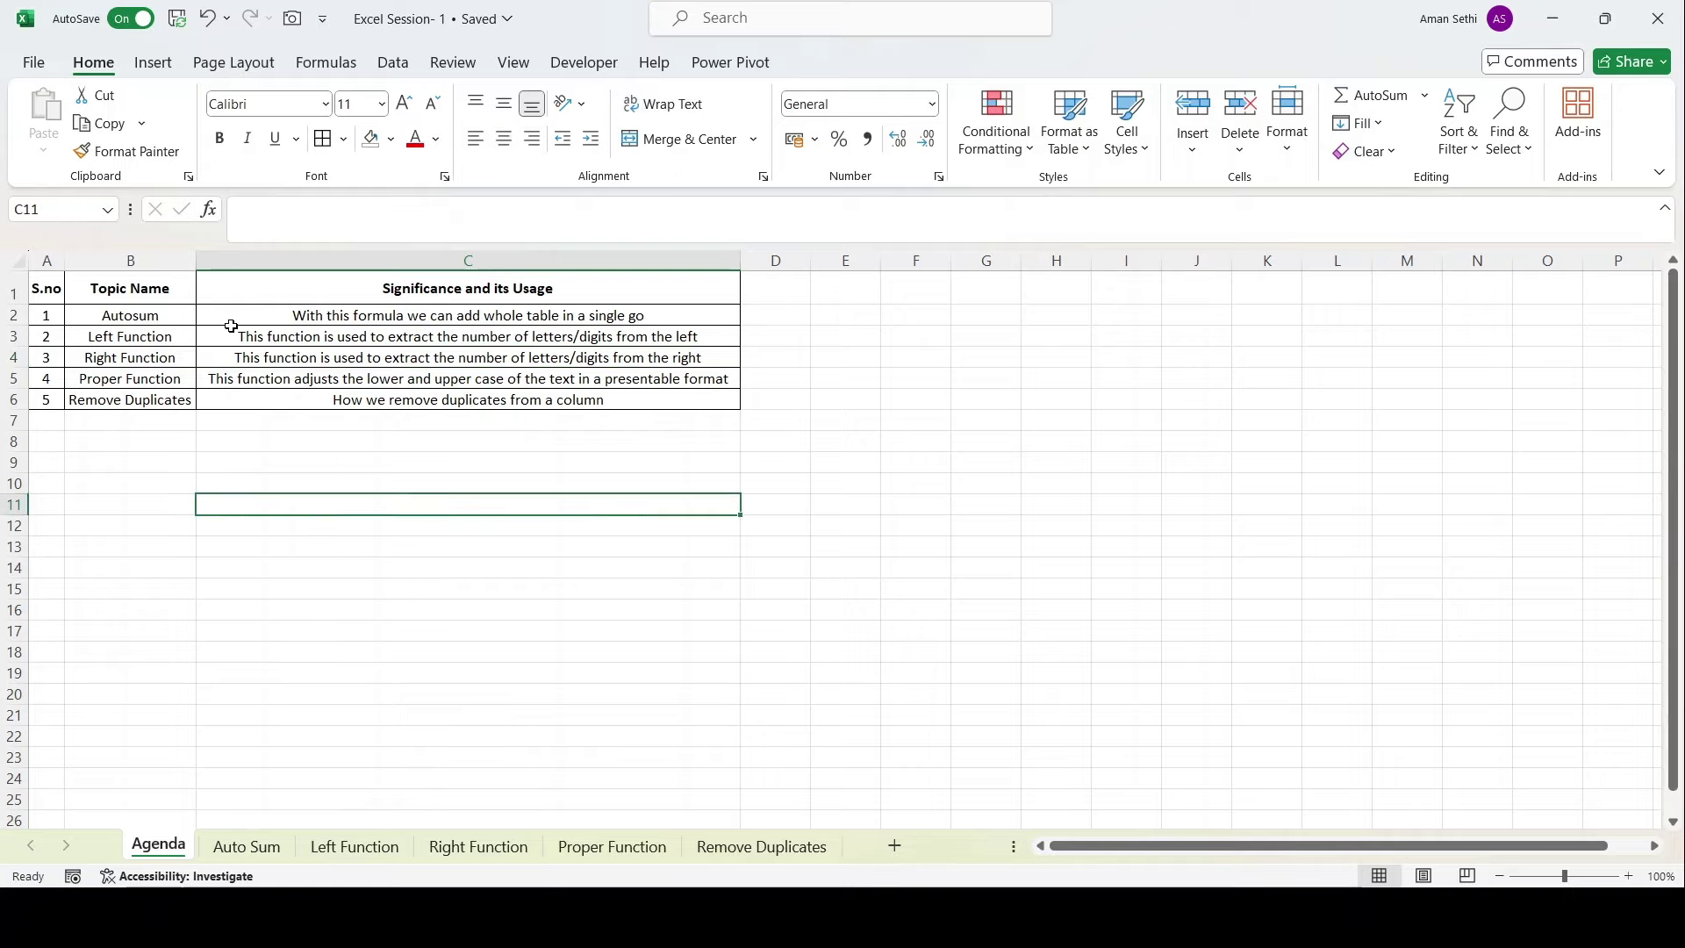
Examine each Agenda topic with its description, from Autosum through Left, Right and Proper Function to Remove Duplicates.
click(177, 317)
click(235, 318)
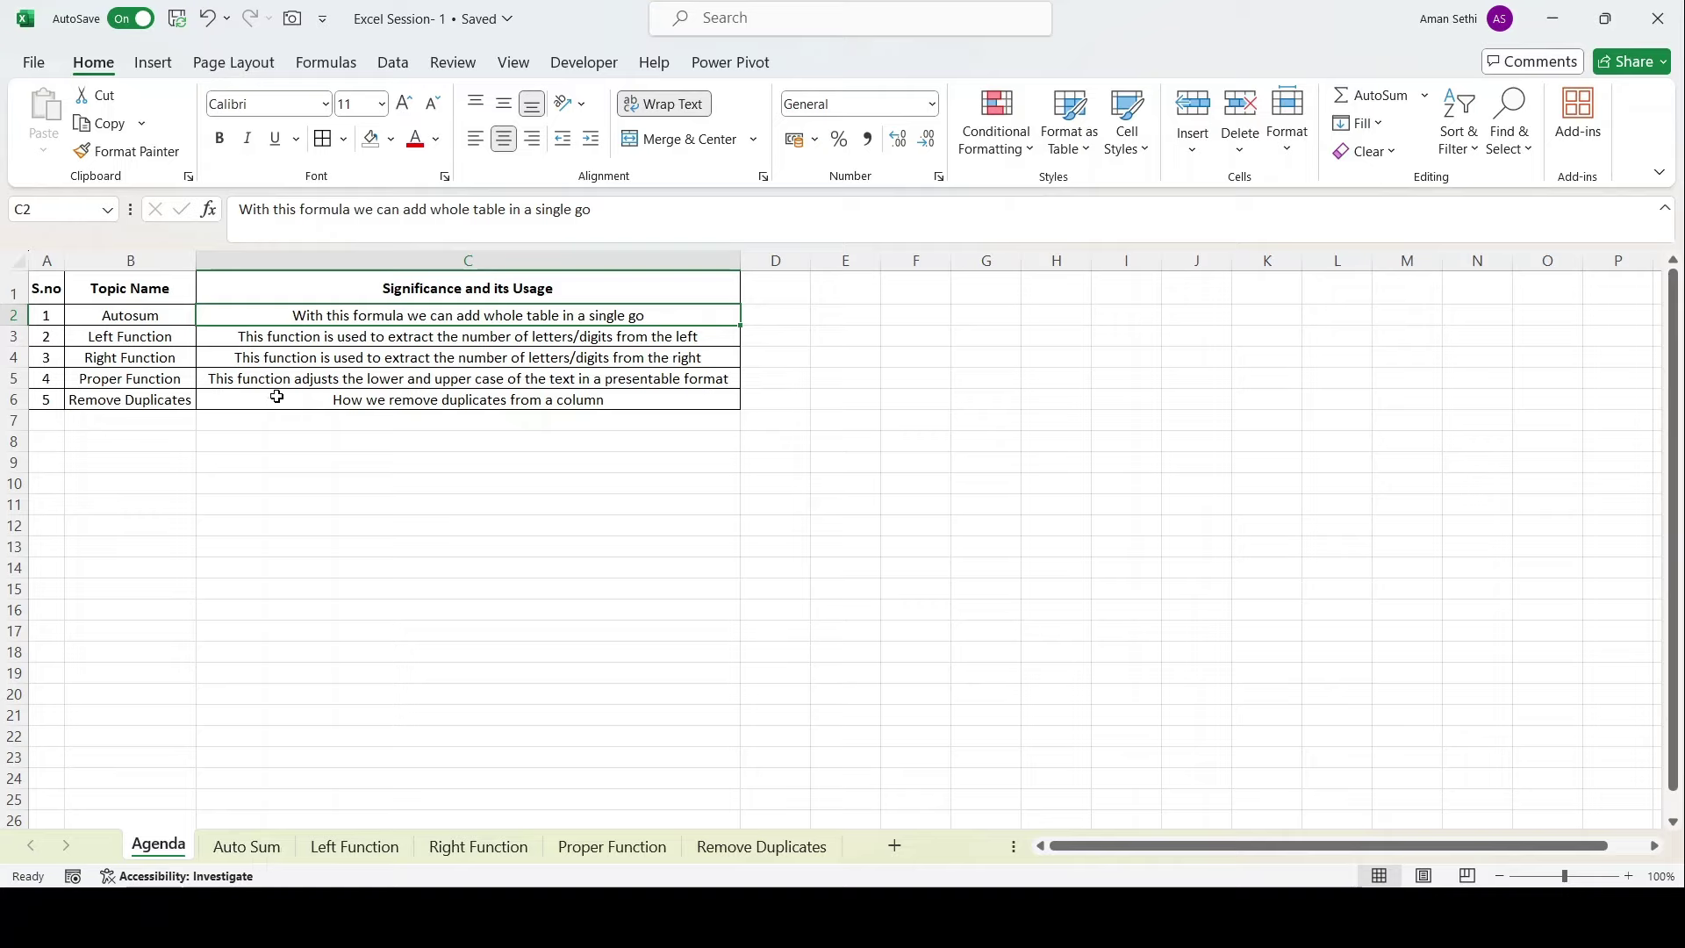
click(176, 314)
drag(176, 314, 237, 313)
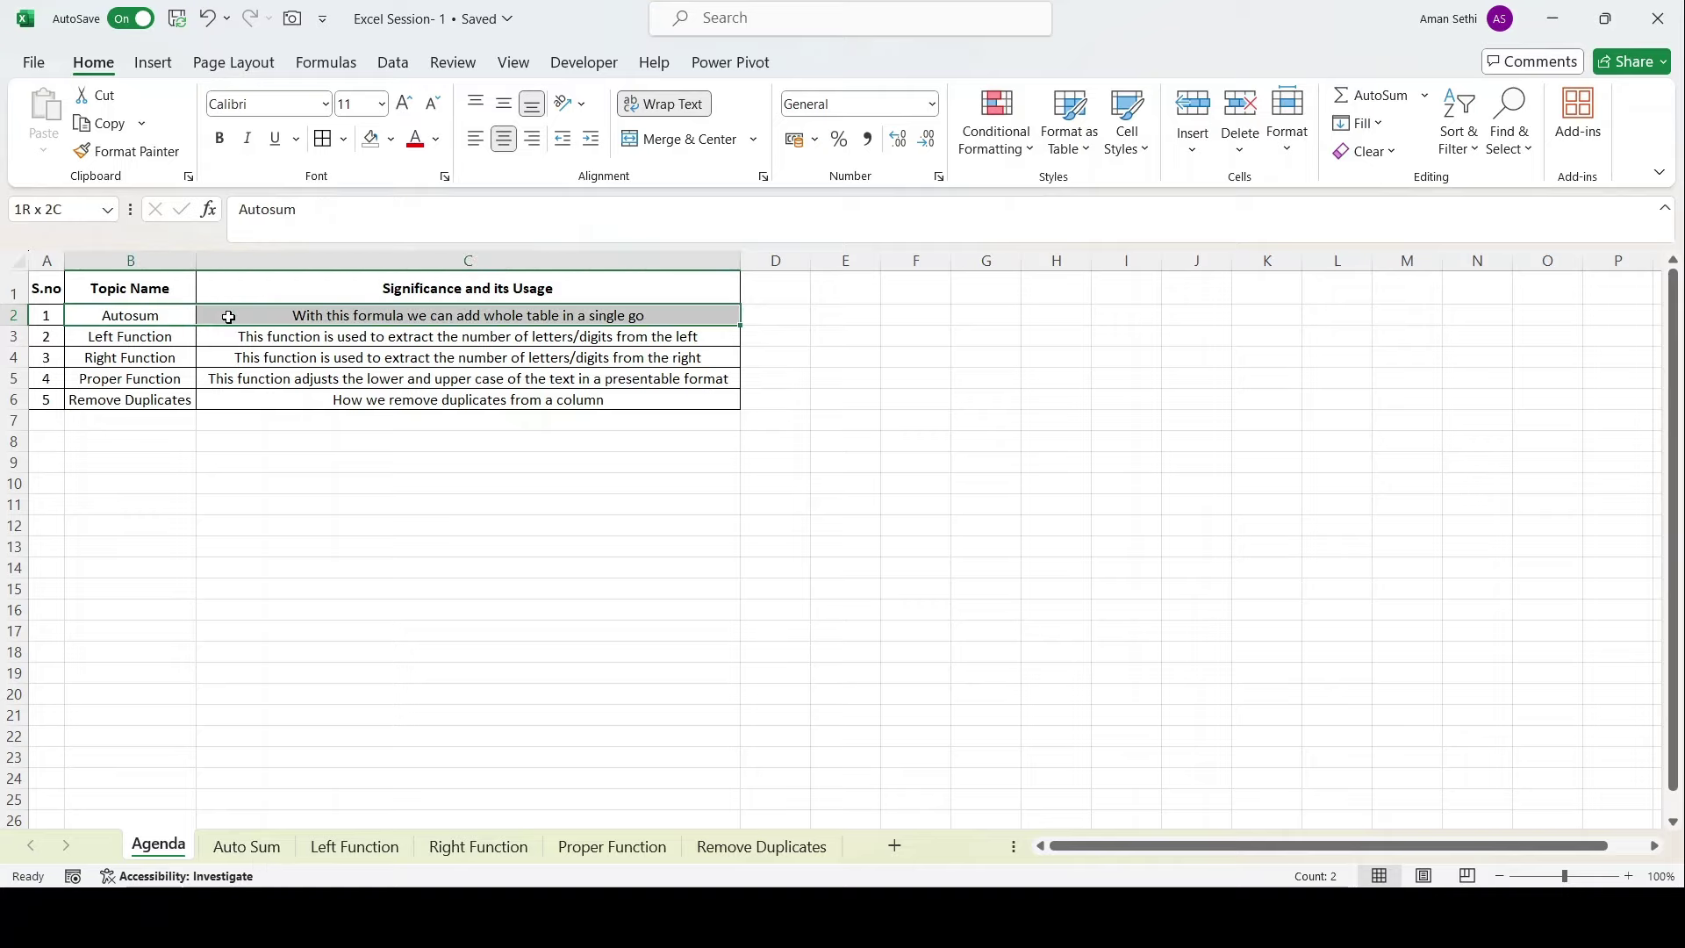
click(251, 316)
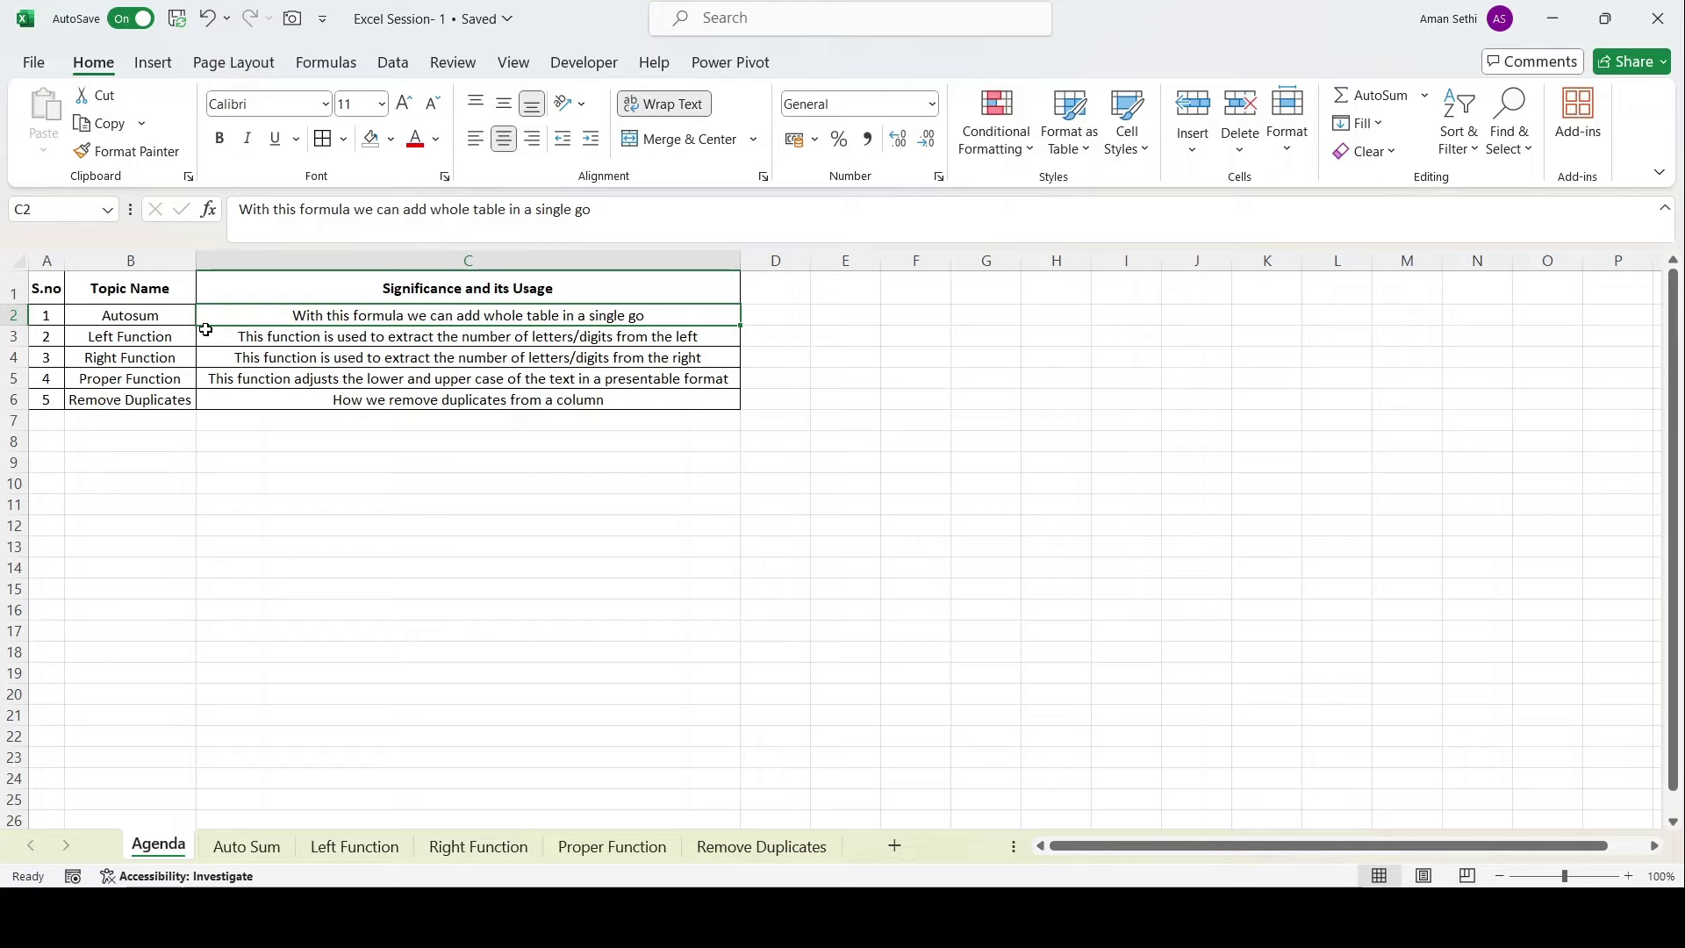
click(173, 338)
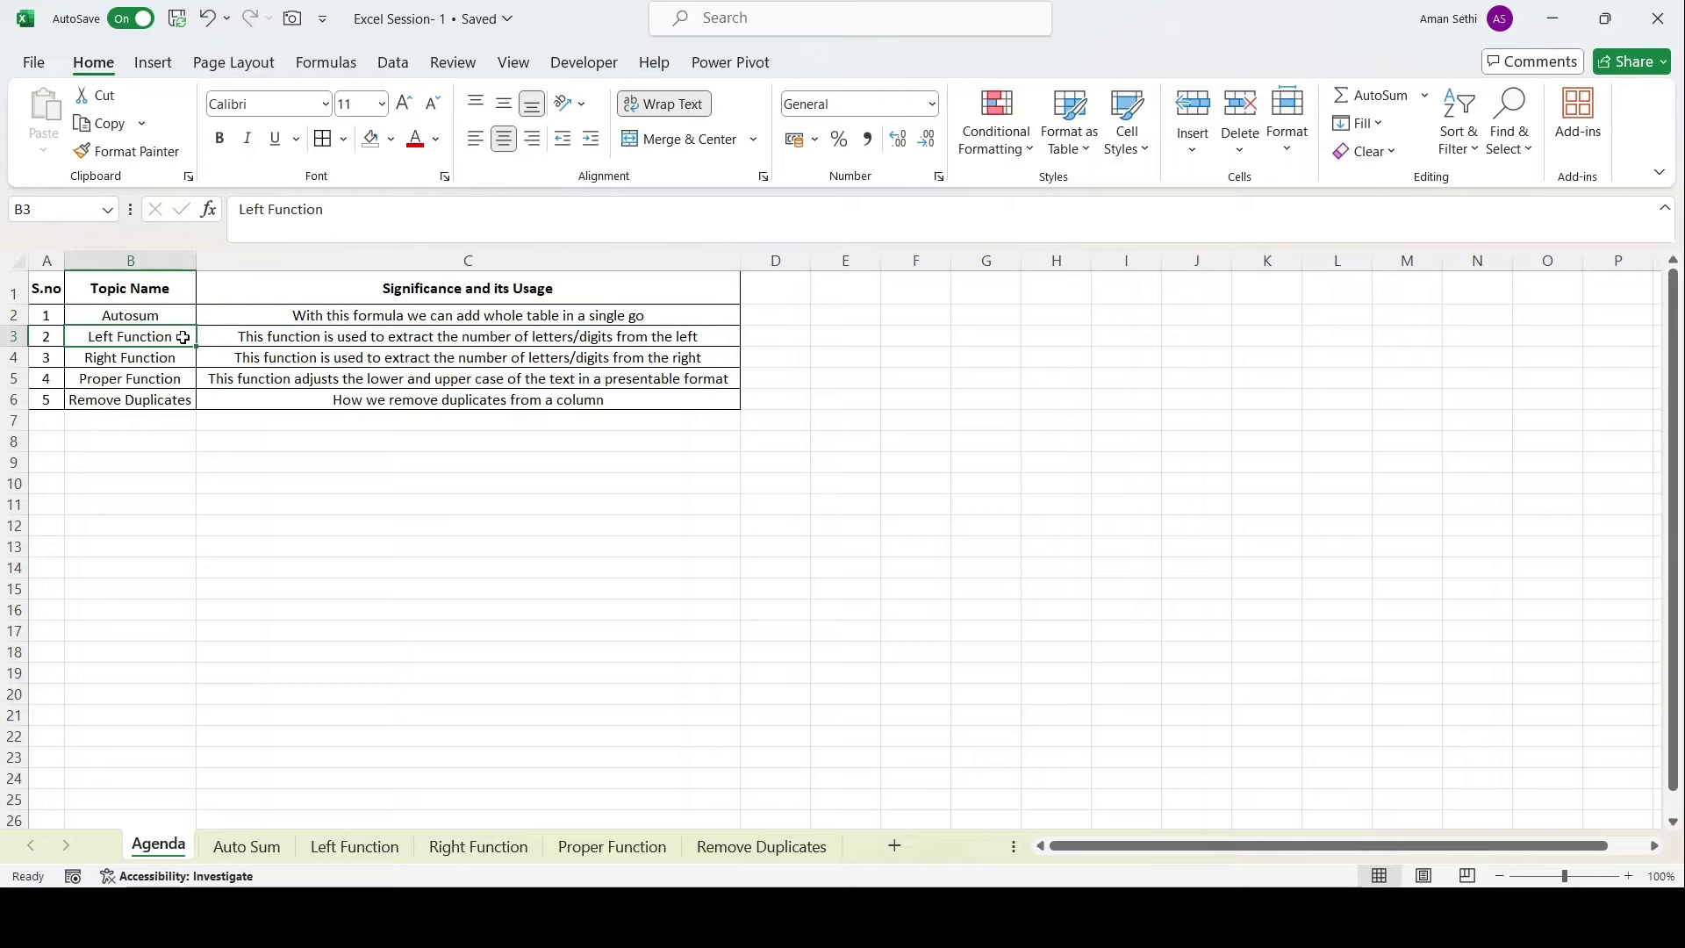
click(228, 334)
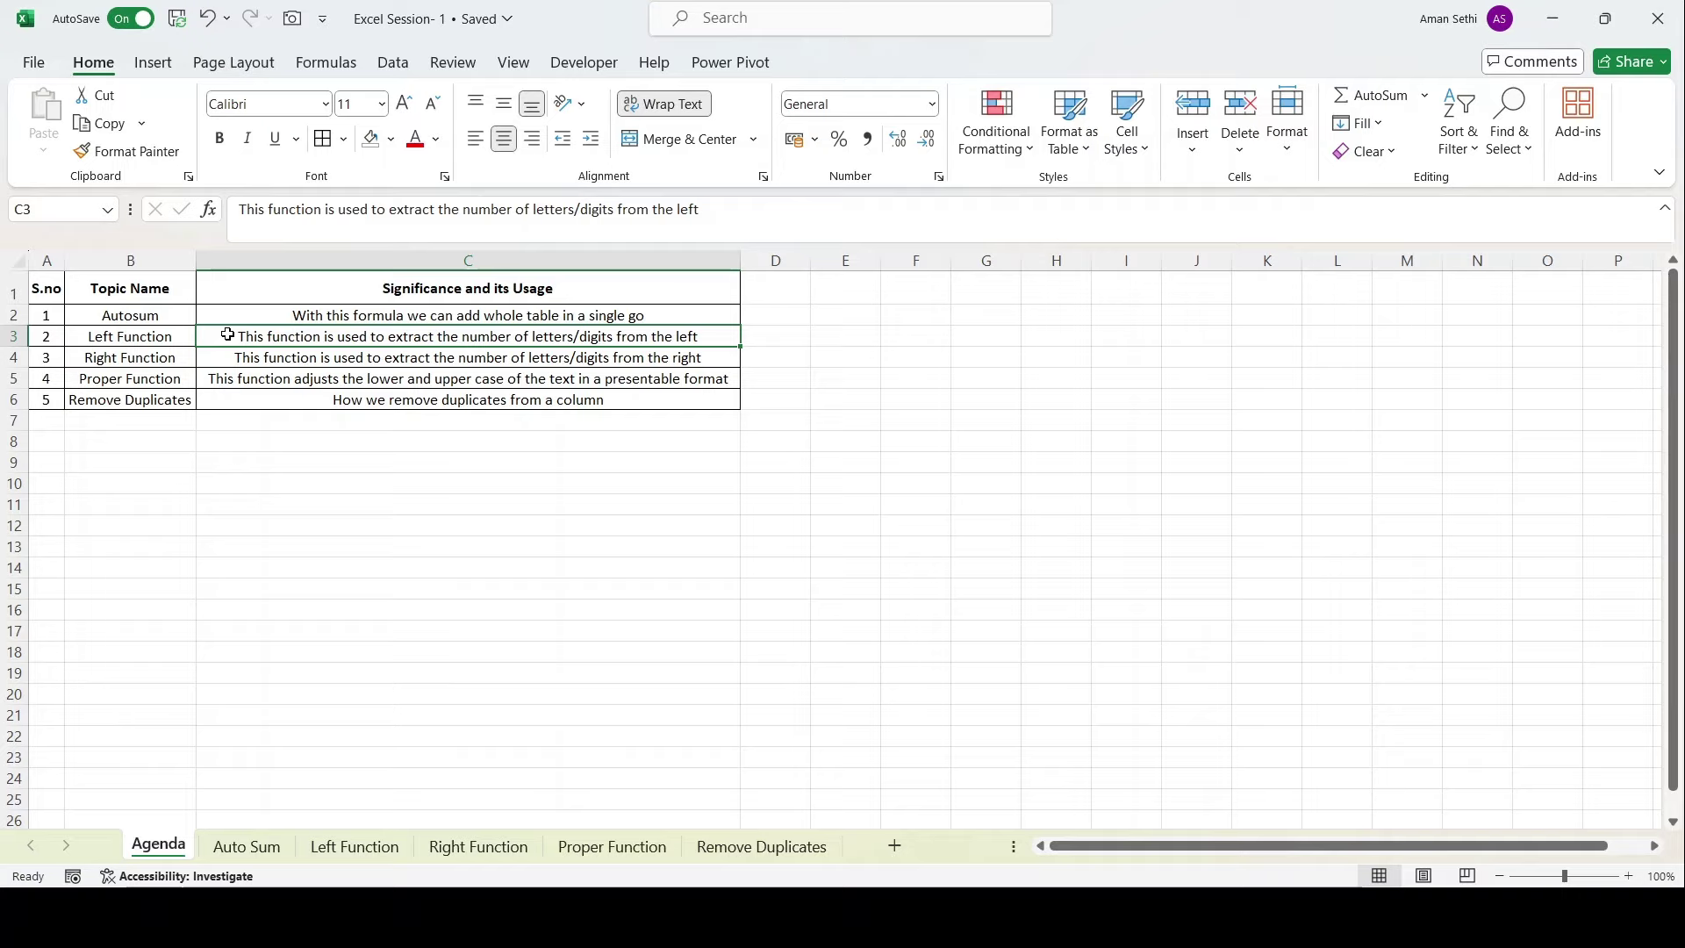
click(161, 358)
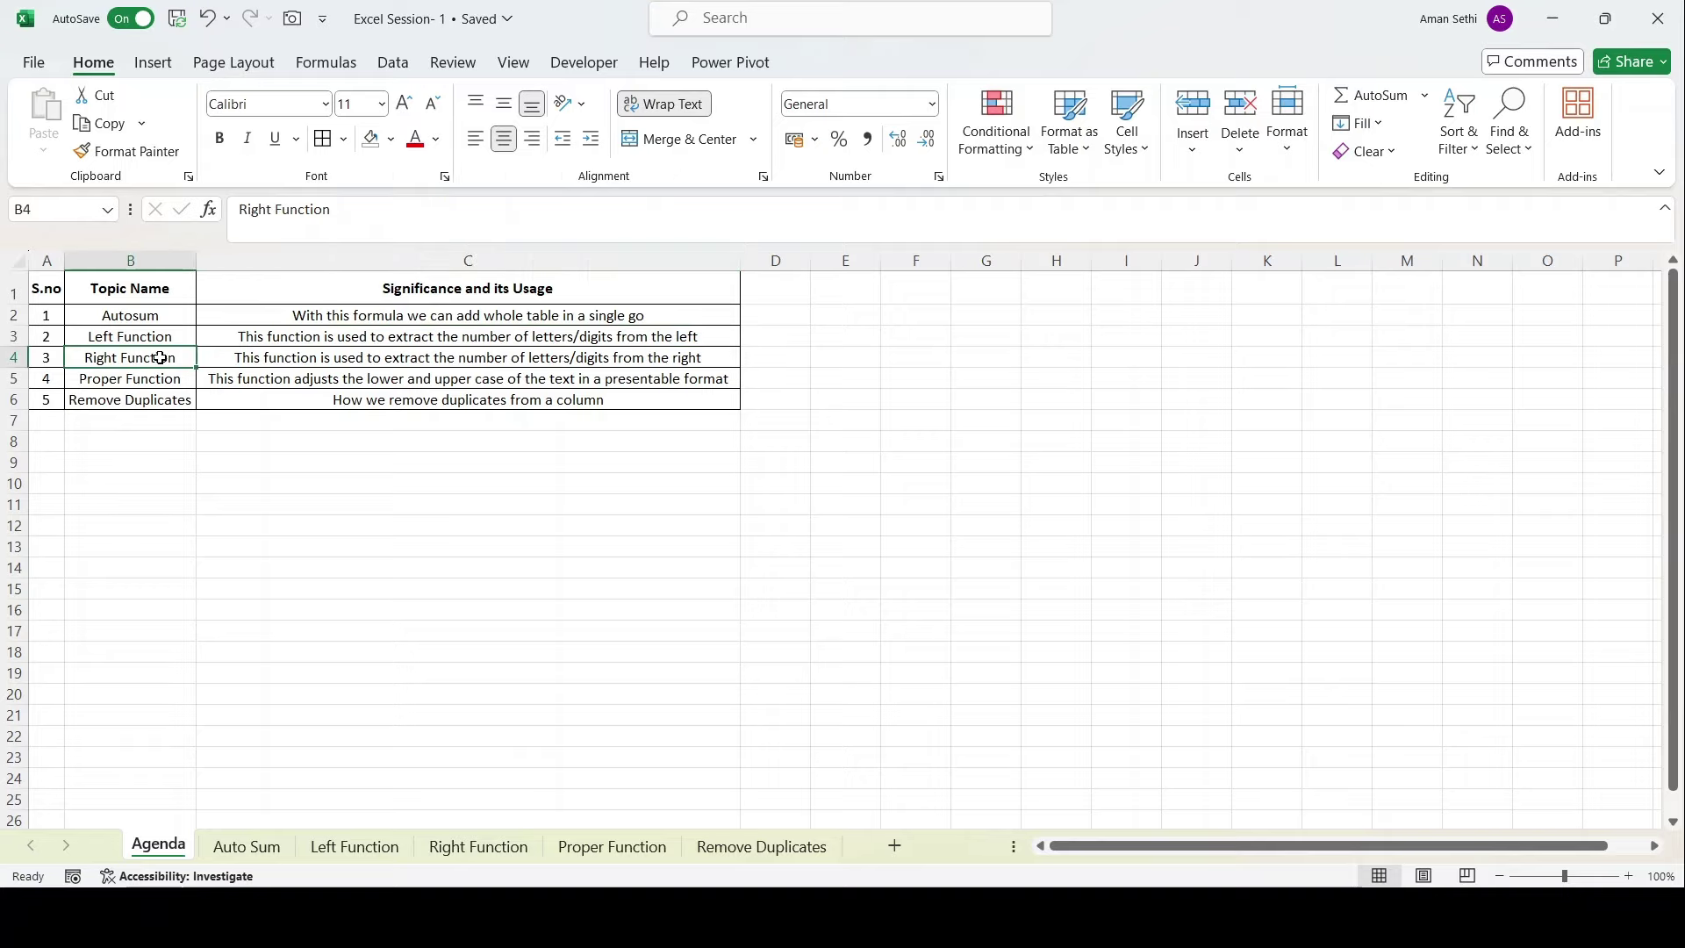
click(213, 356)
click(171, 357)
click(168, 379)
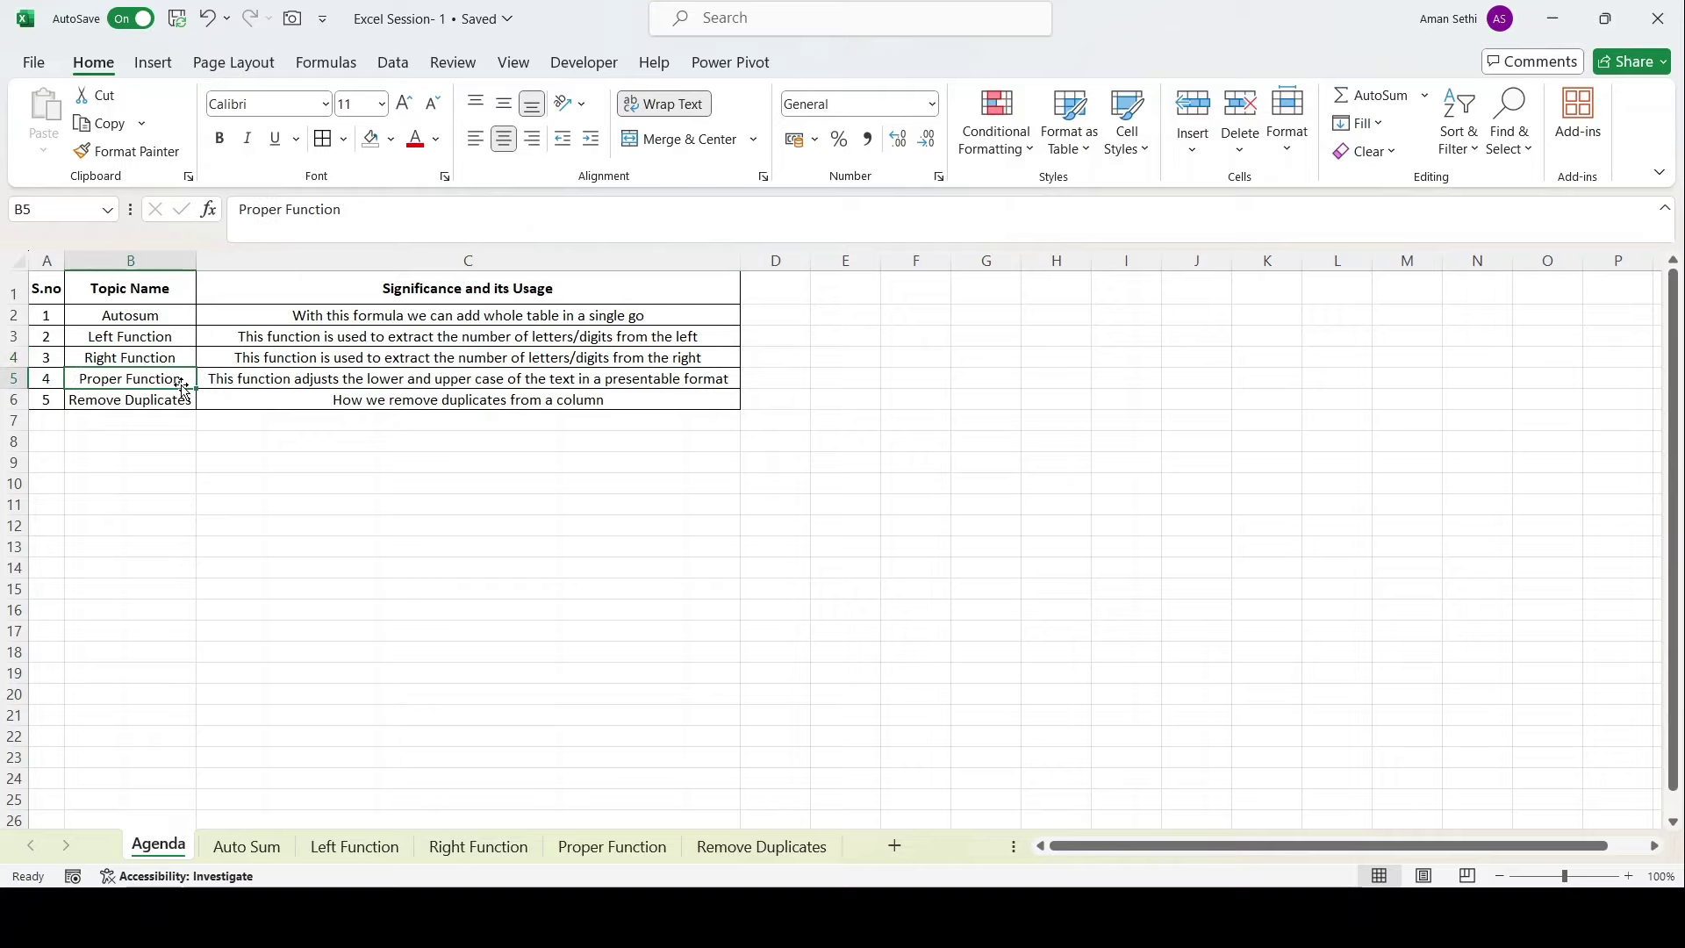
click(220, 387)
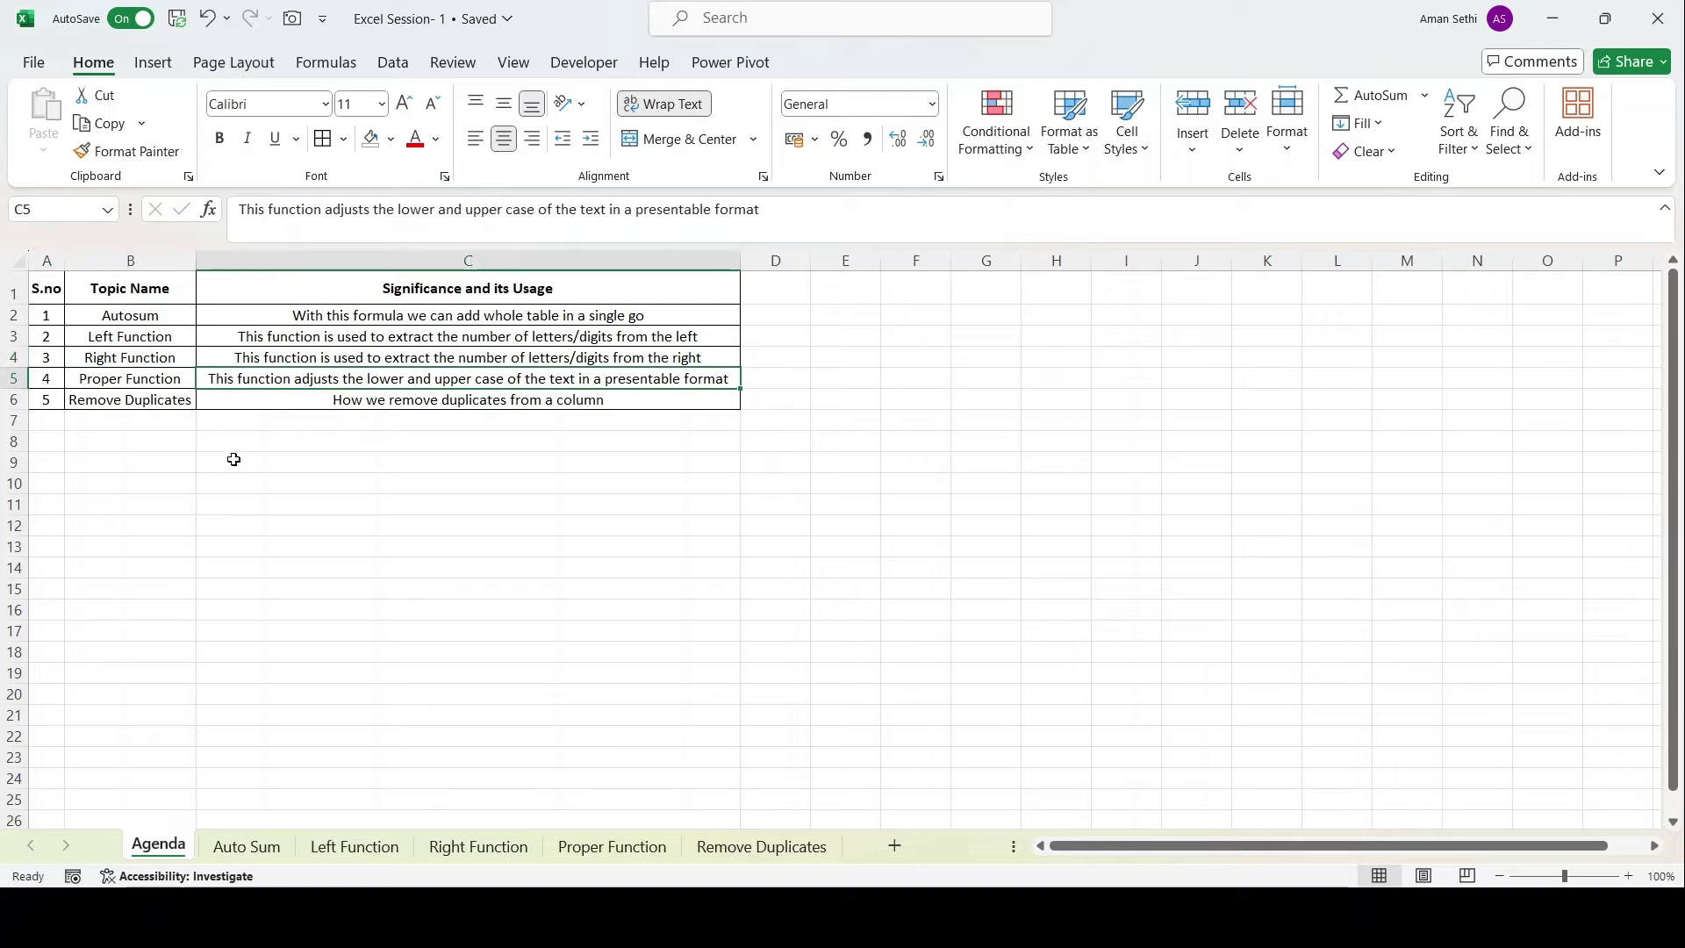
click(182, 379)
click(222, 379)
click(180, 382)
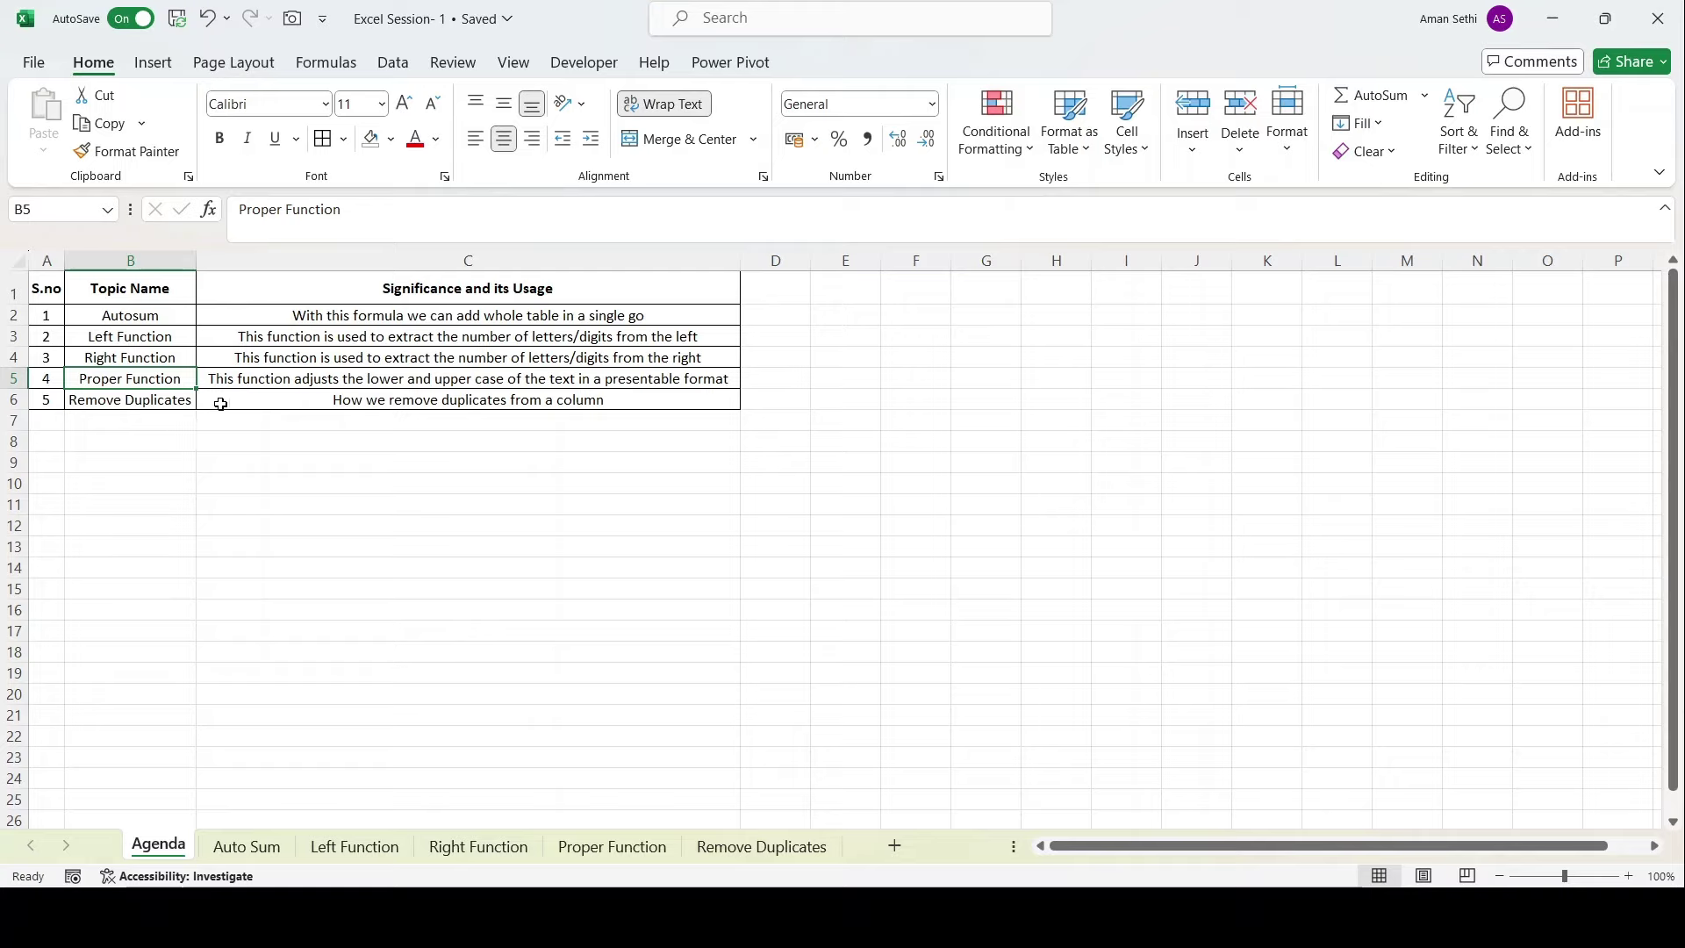
click(253, 382)
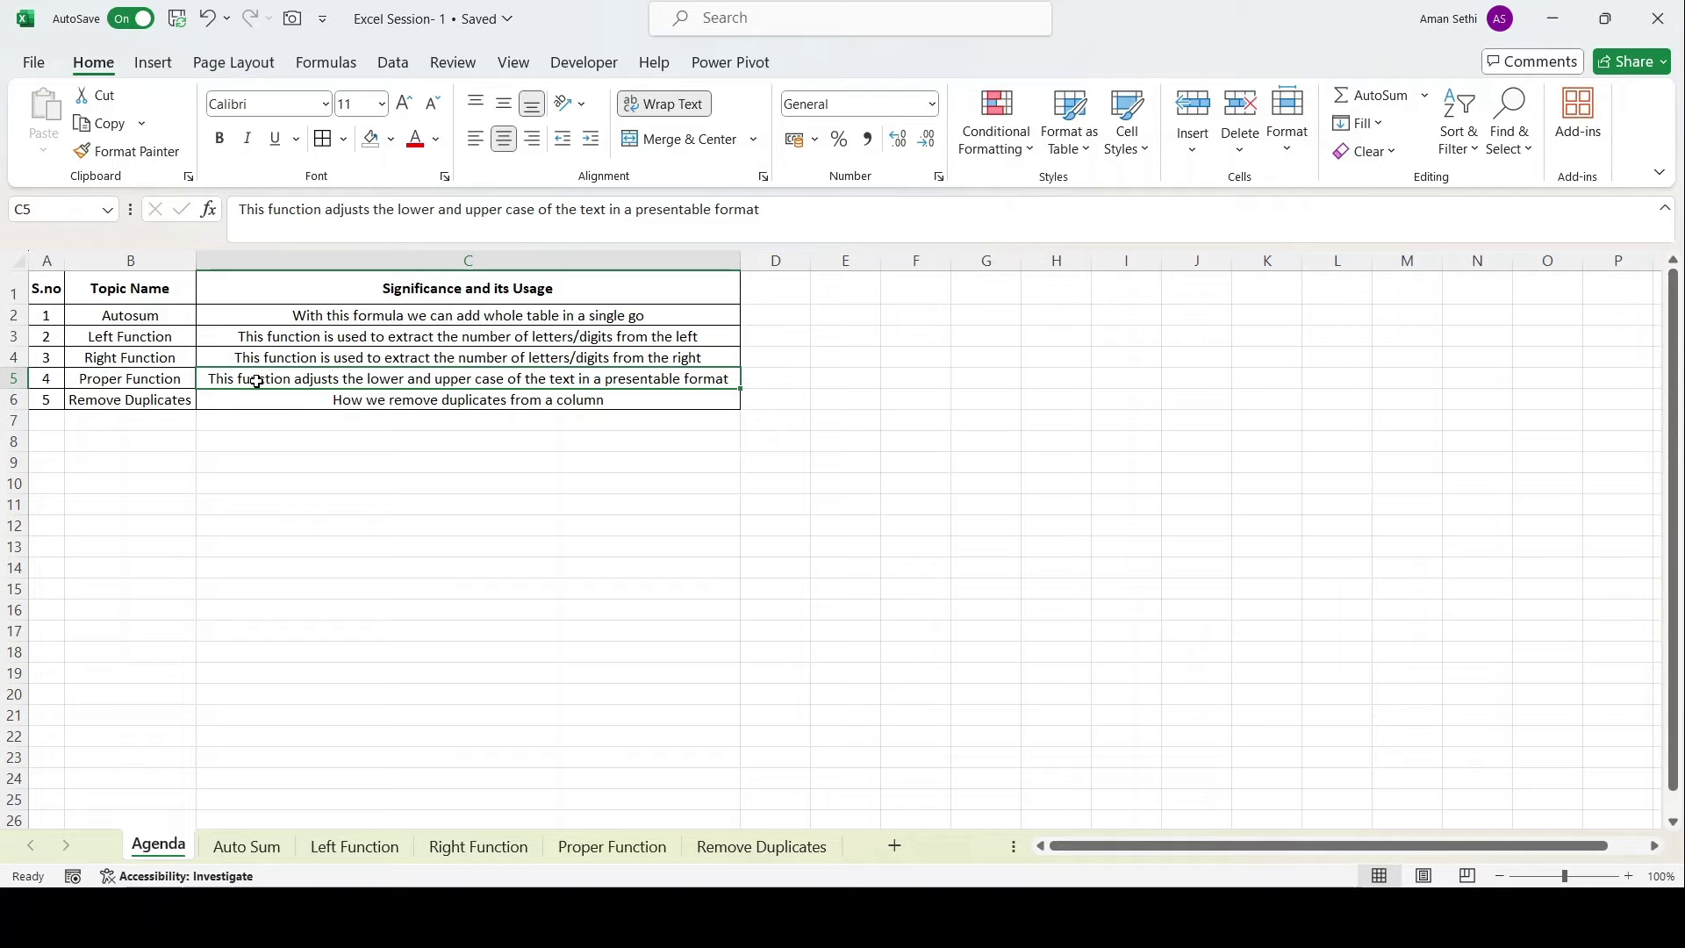
click(163, 400)
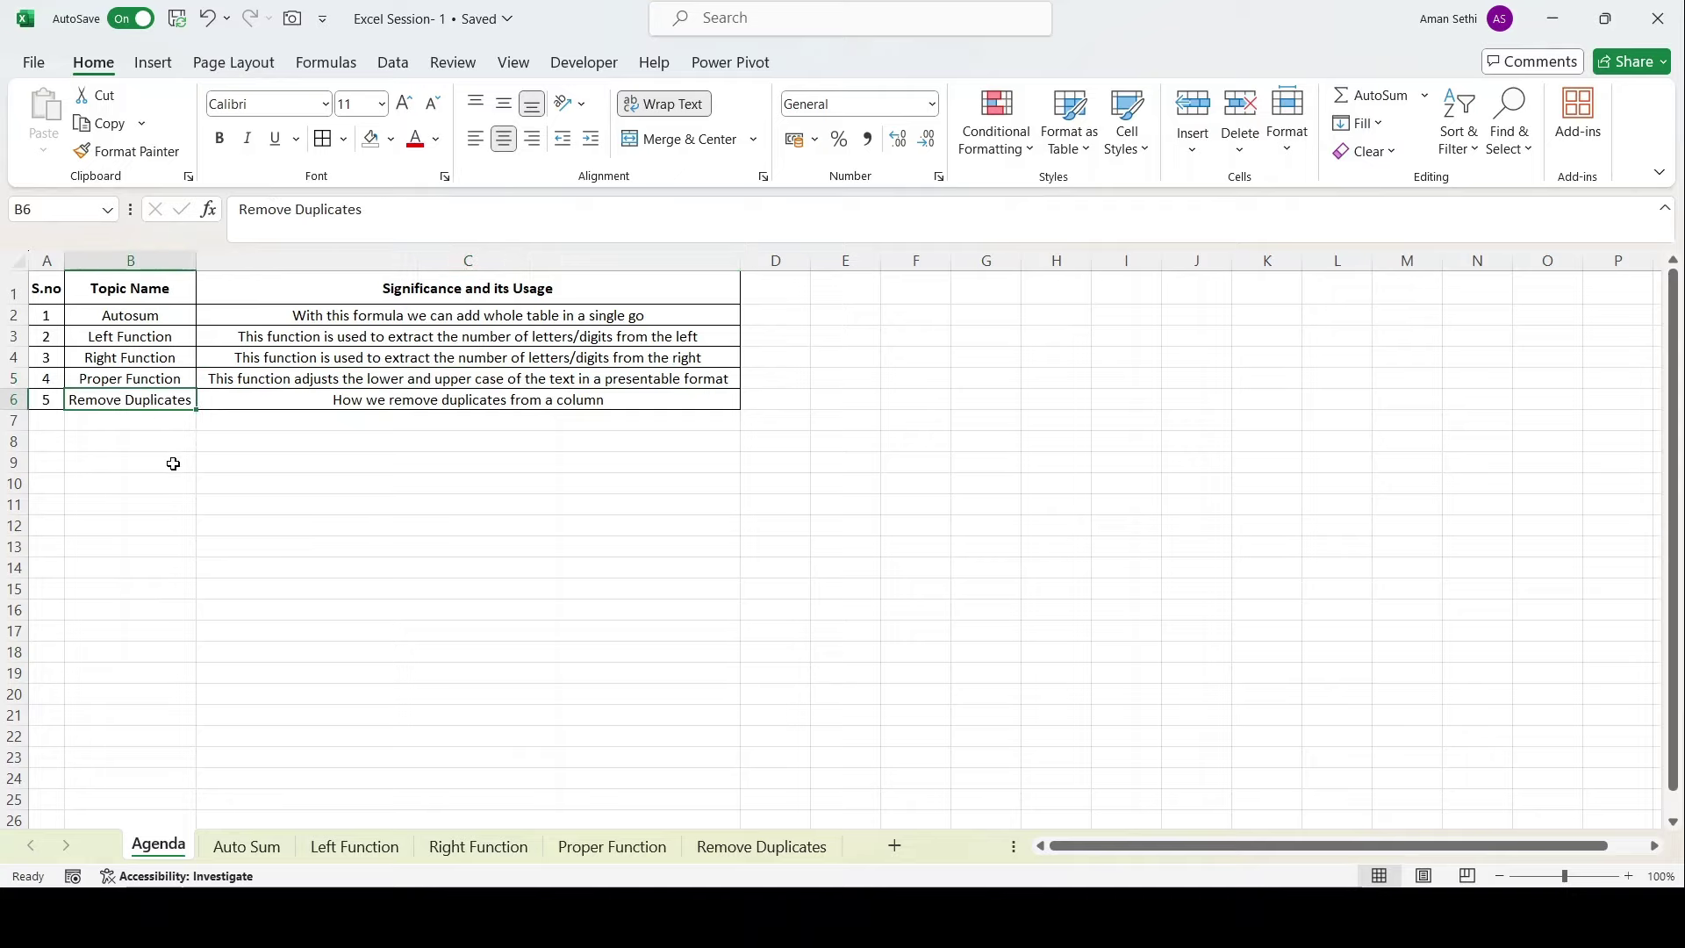
click(263, 404)
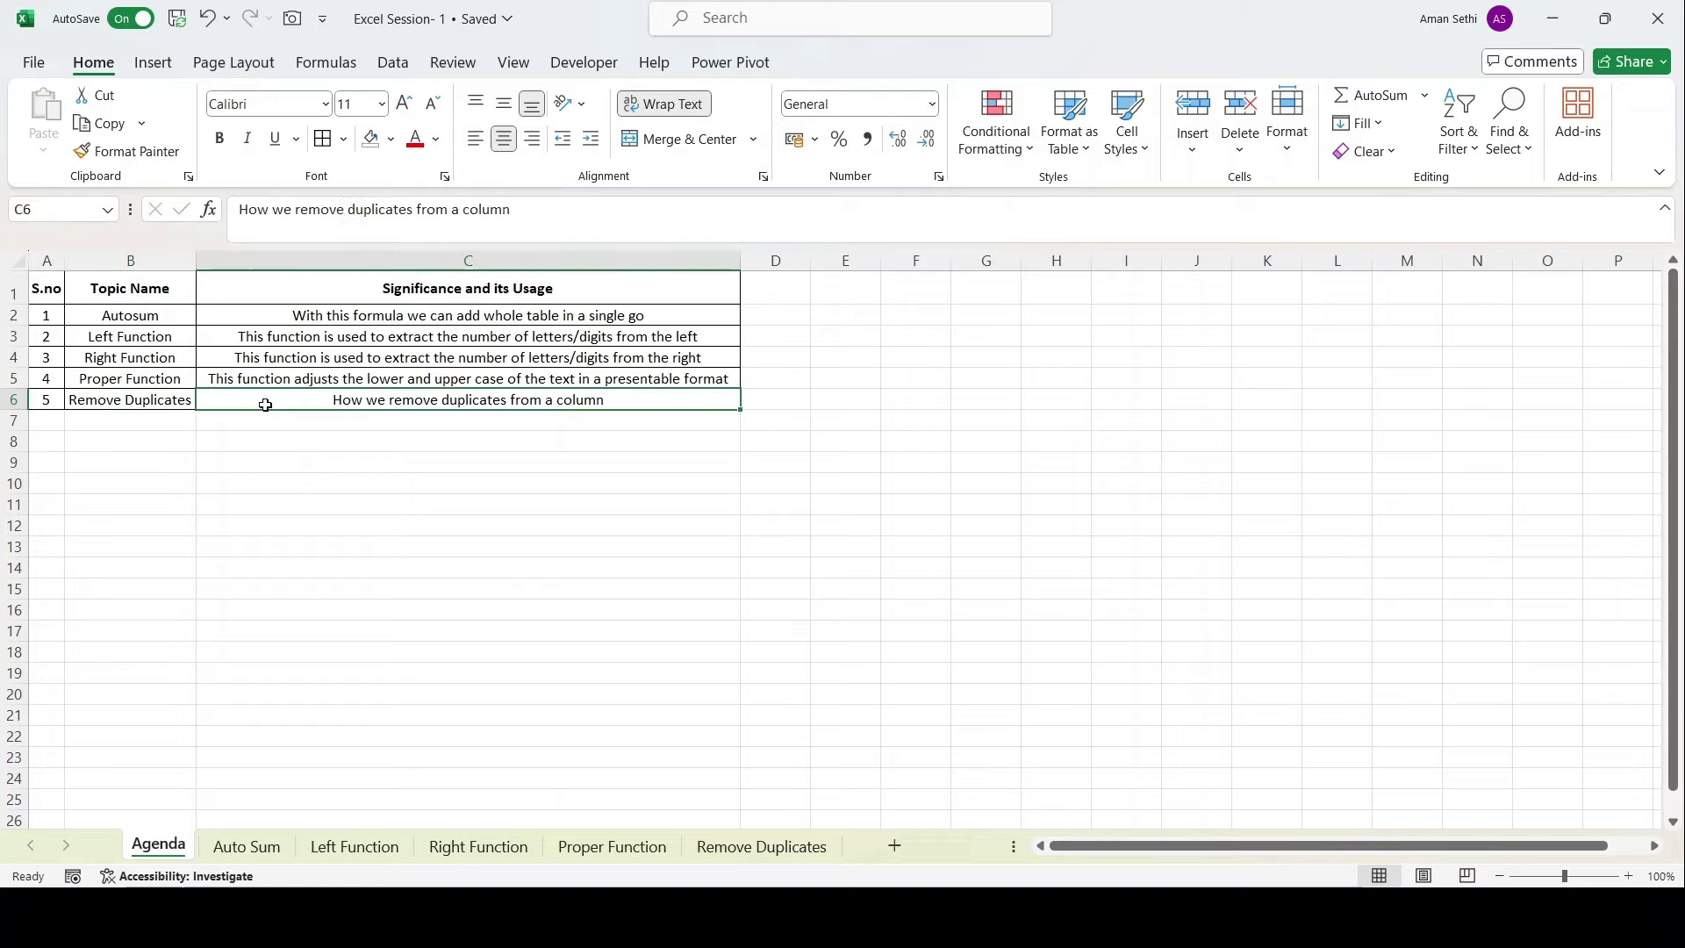
click(275, 439)
click(297, 395)
On the Auto Sum sheet, select the sales table A2:H17 and fill its Total column and Total row with AutoSum.
click(263, 830)
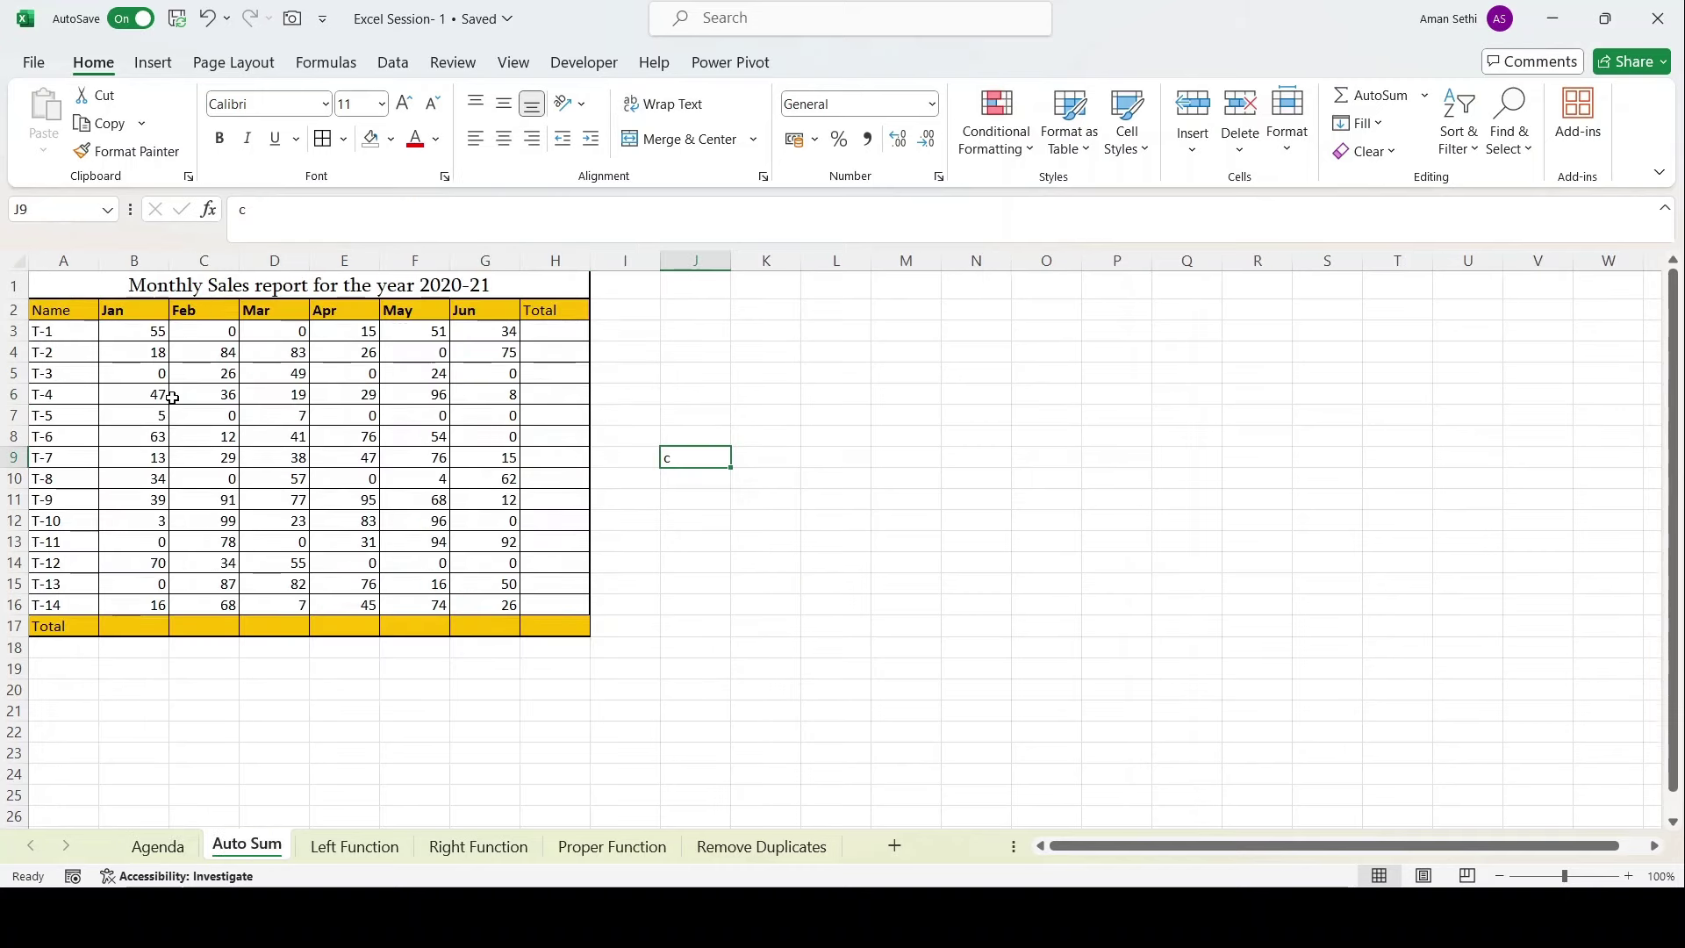
drag(70, 311, 564, 613)
click(527, 478)
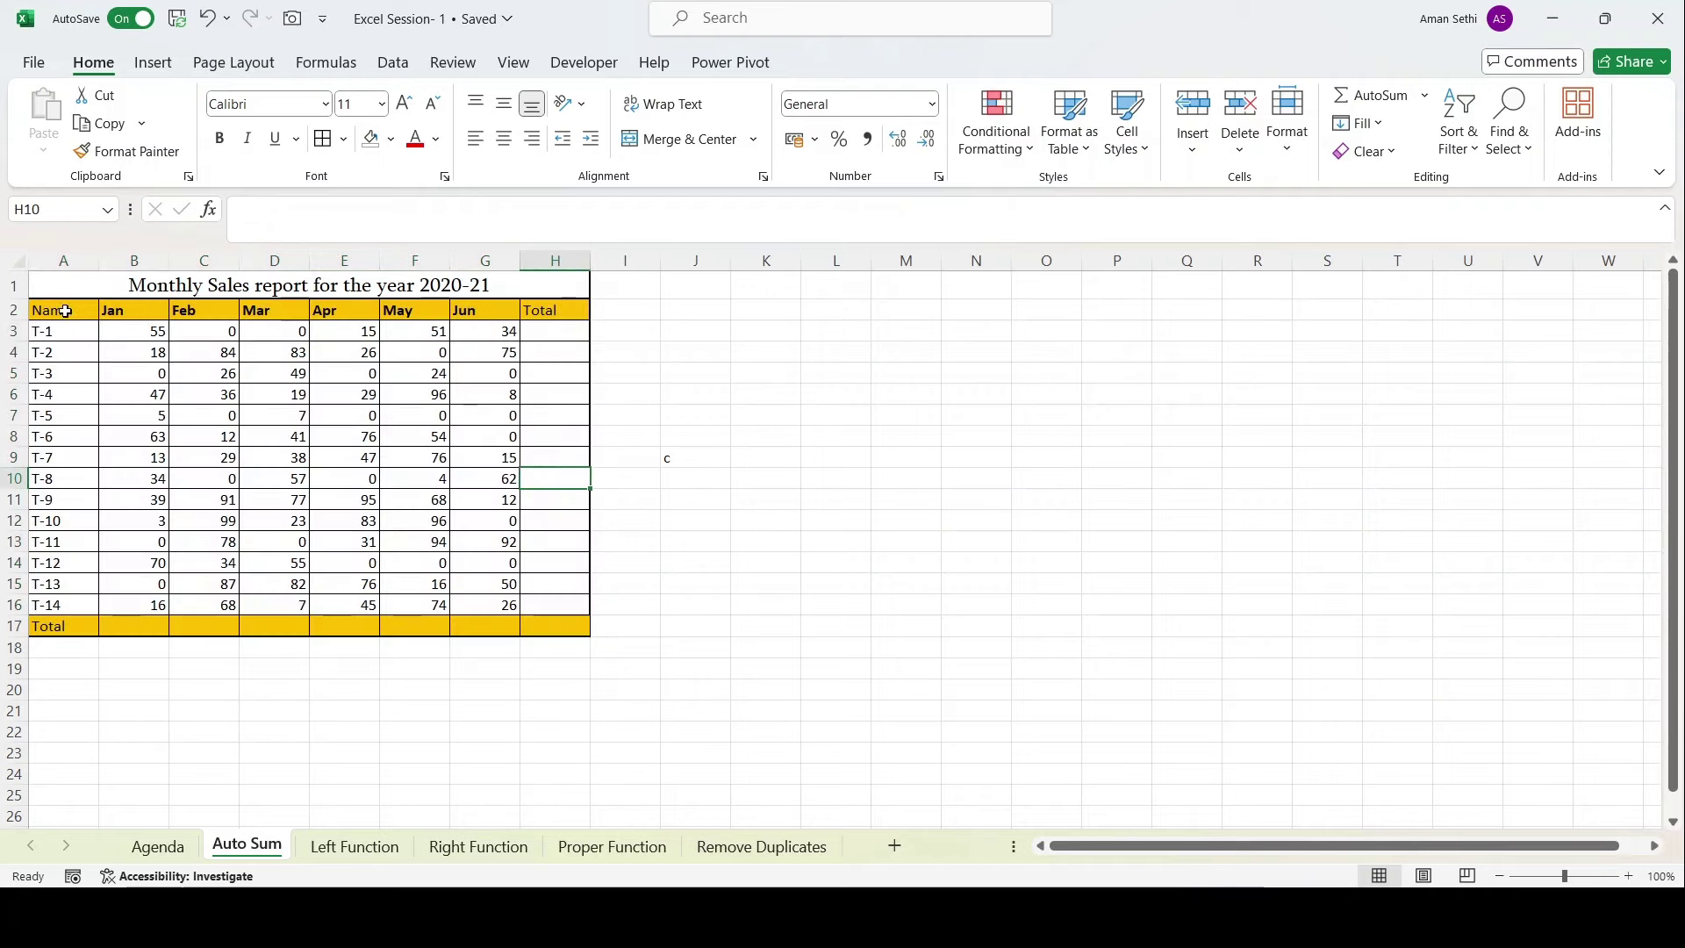
drag(65, 311, 528, 626)
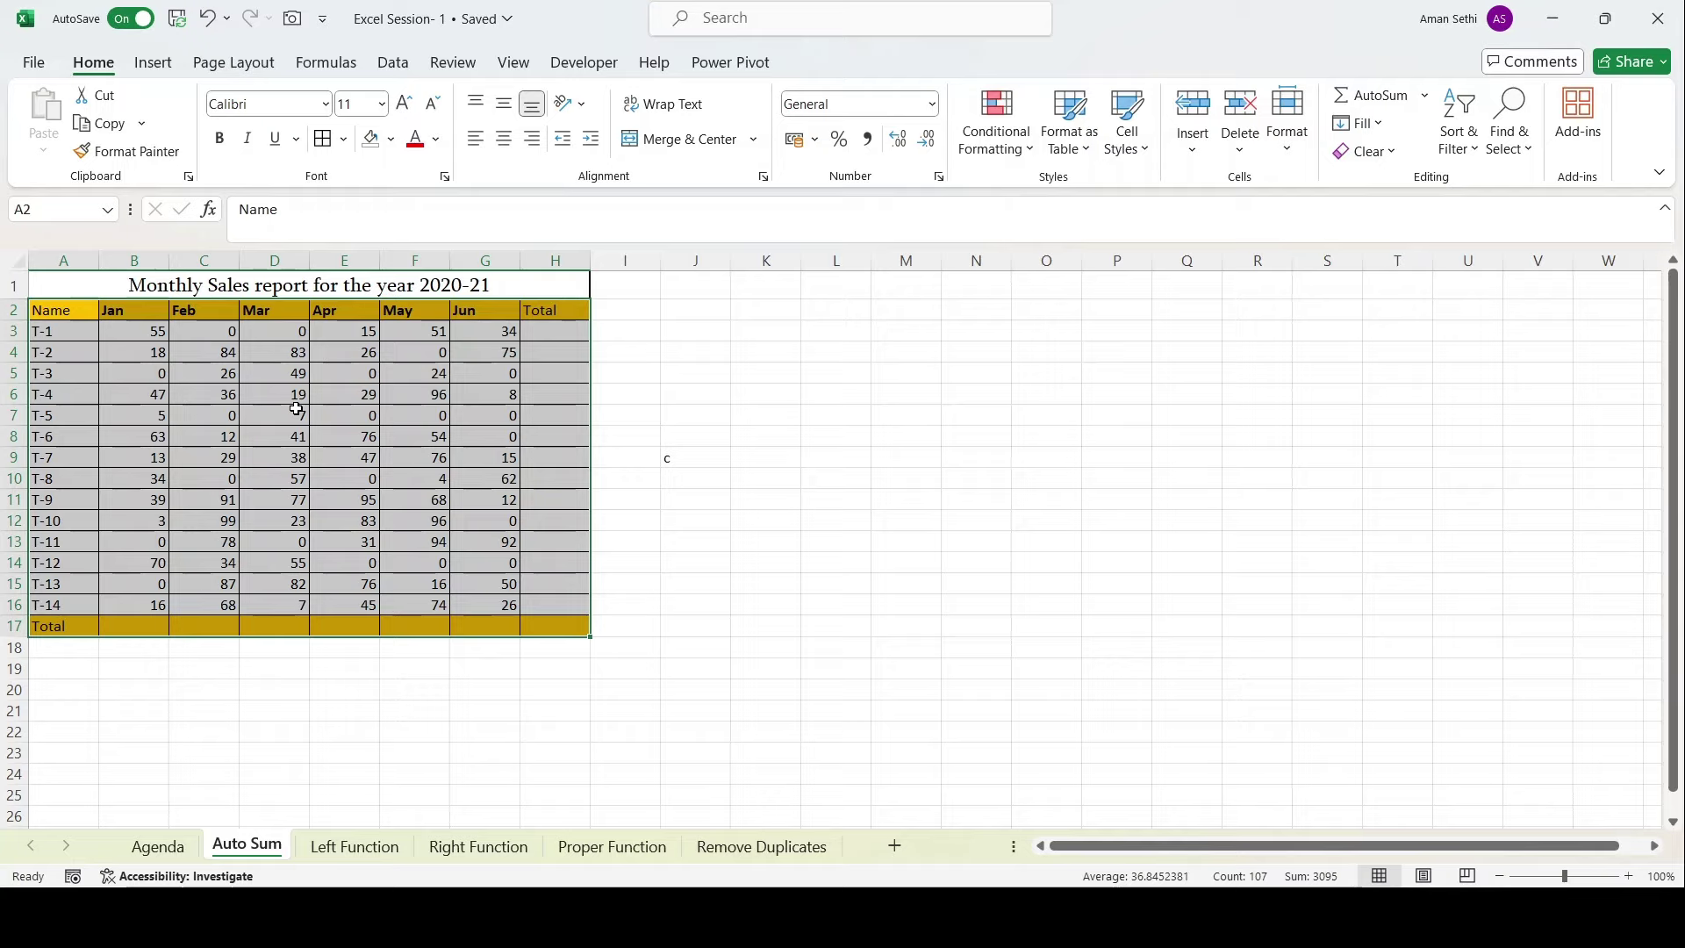
key(alt+equal)
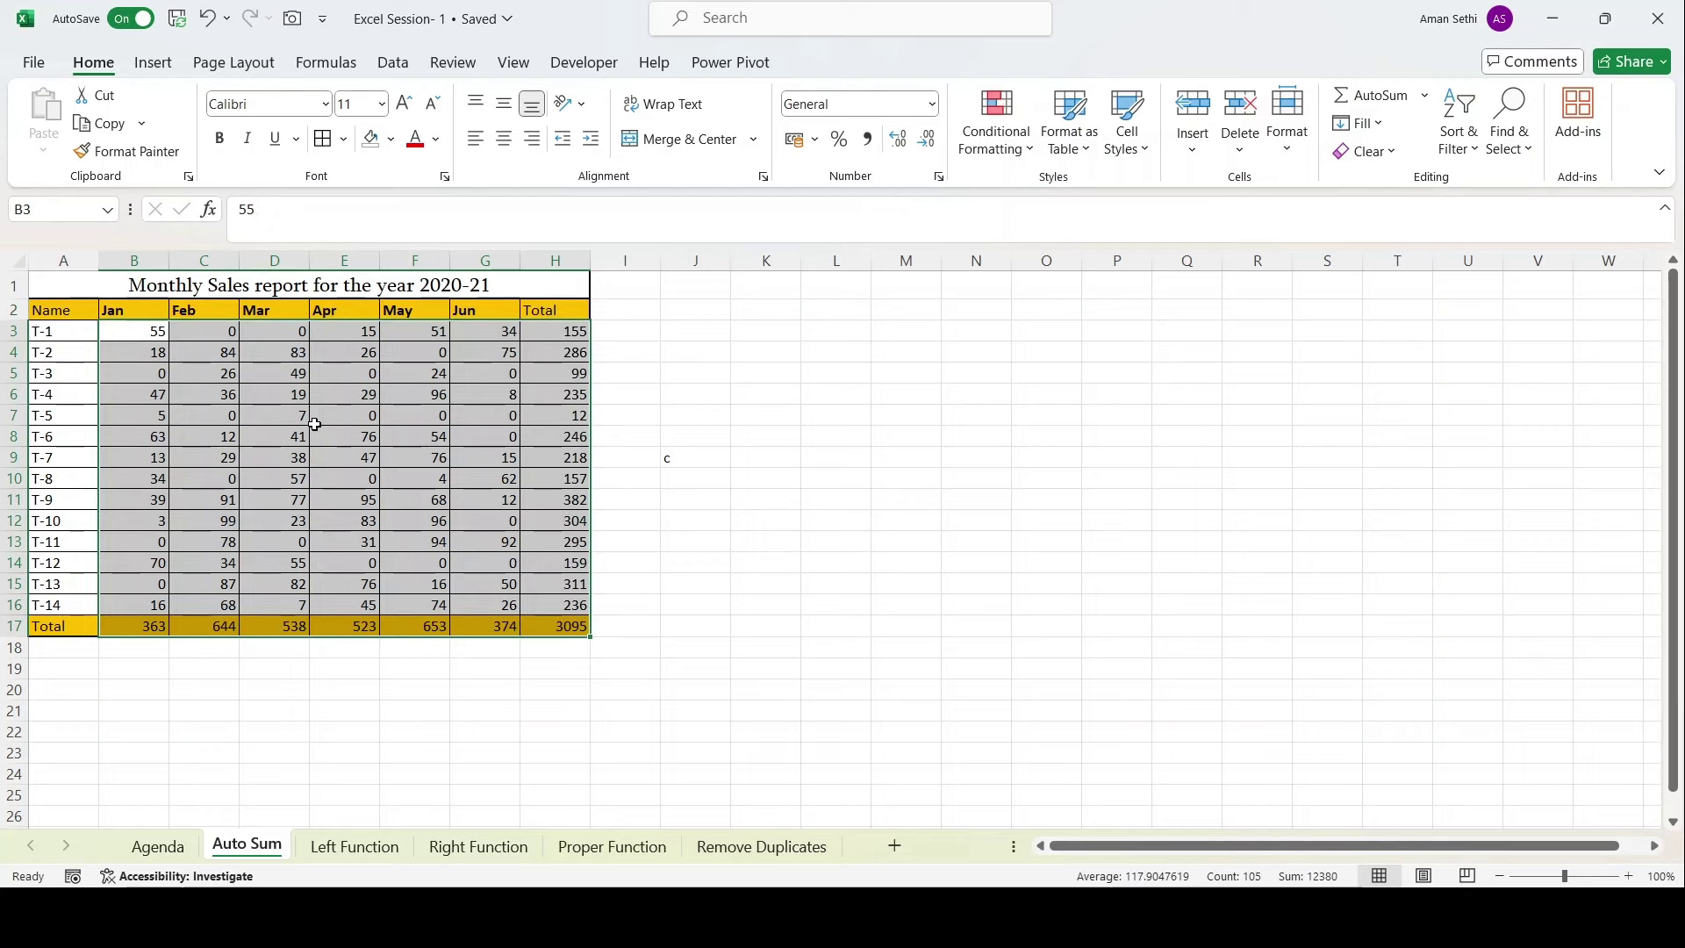
click(314, 425)
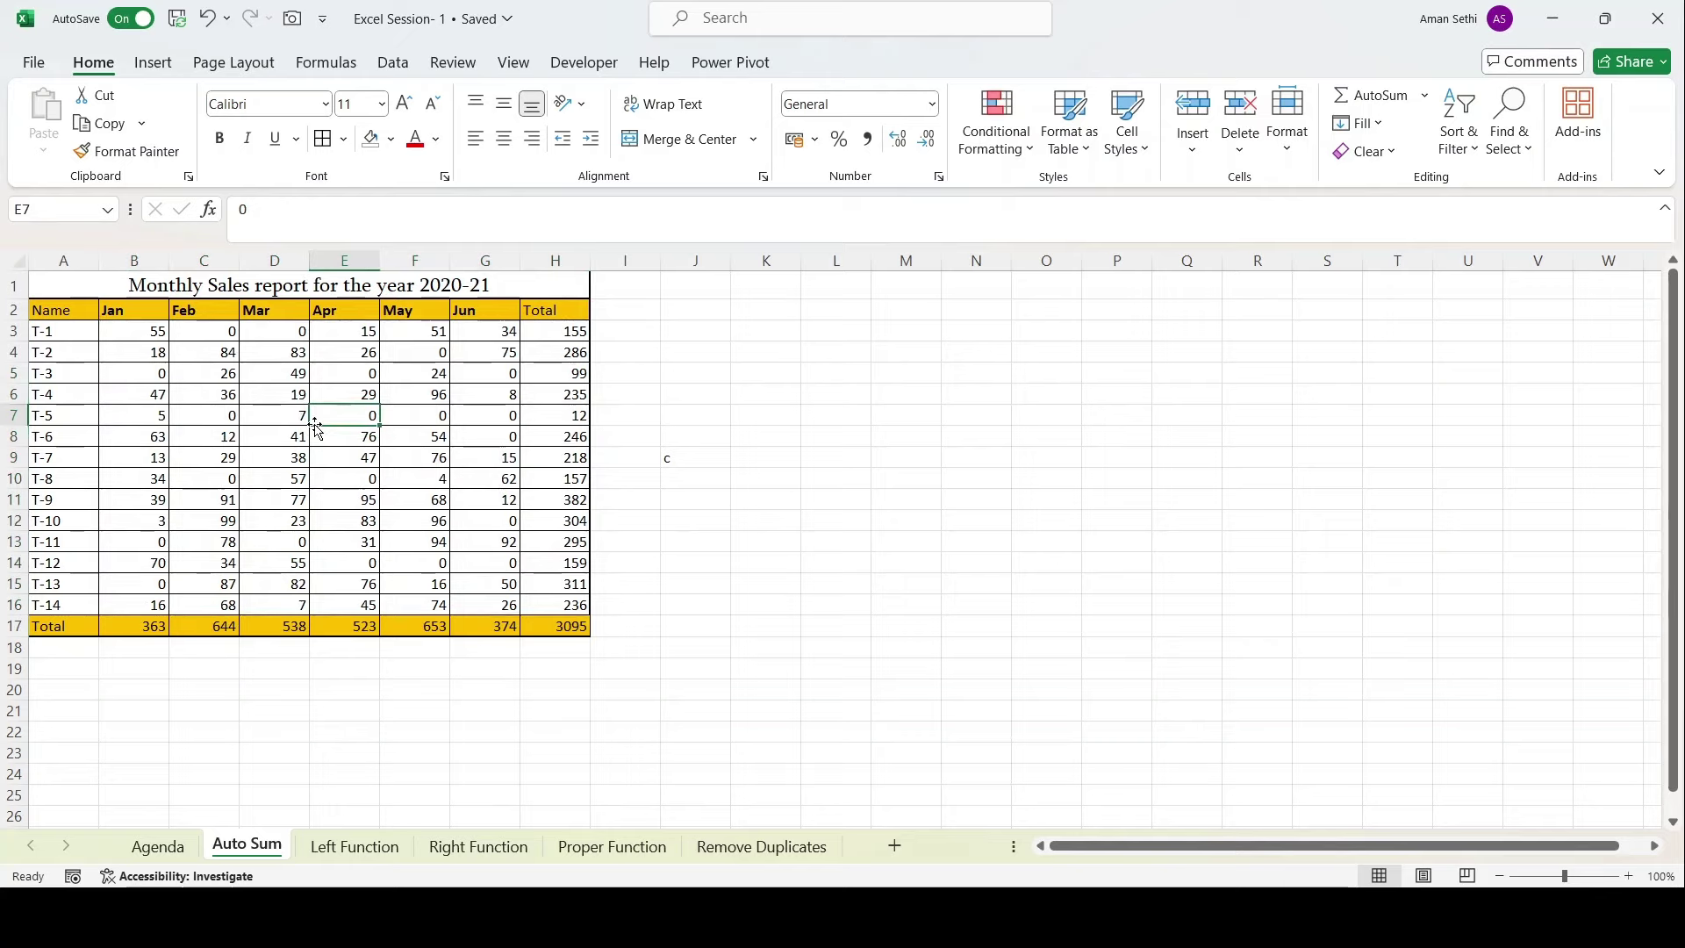
click(1381, 96)
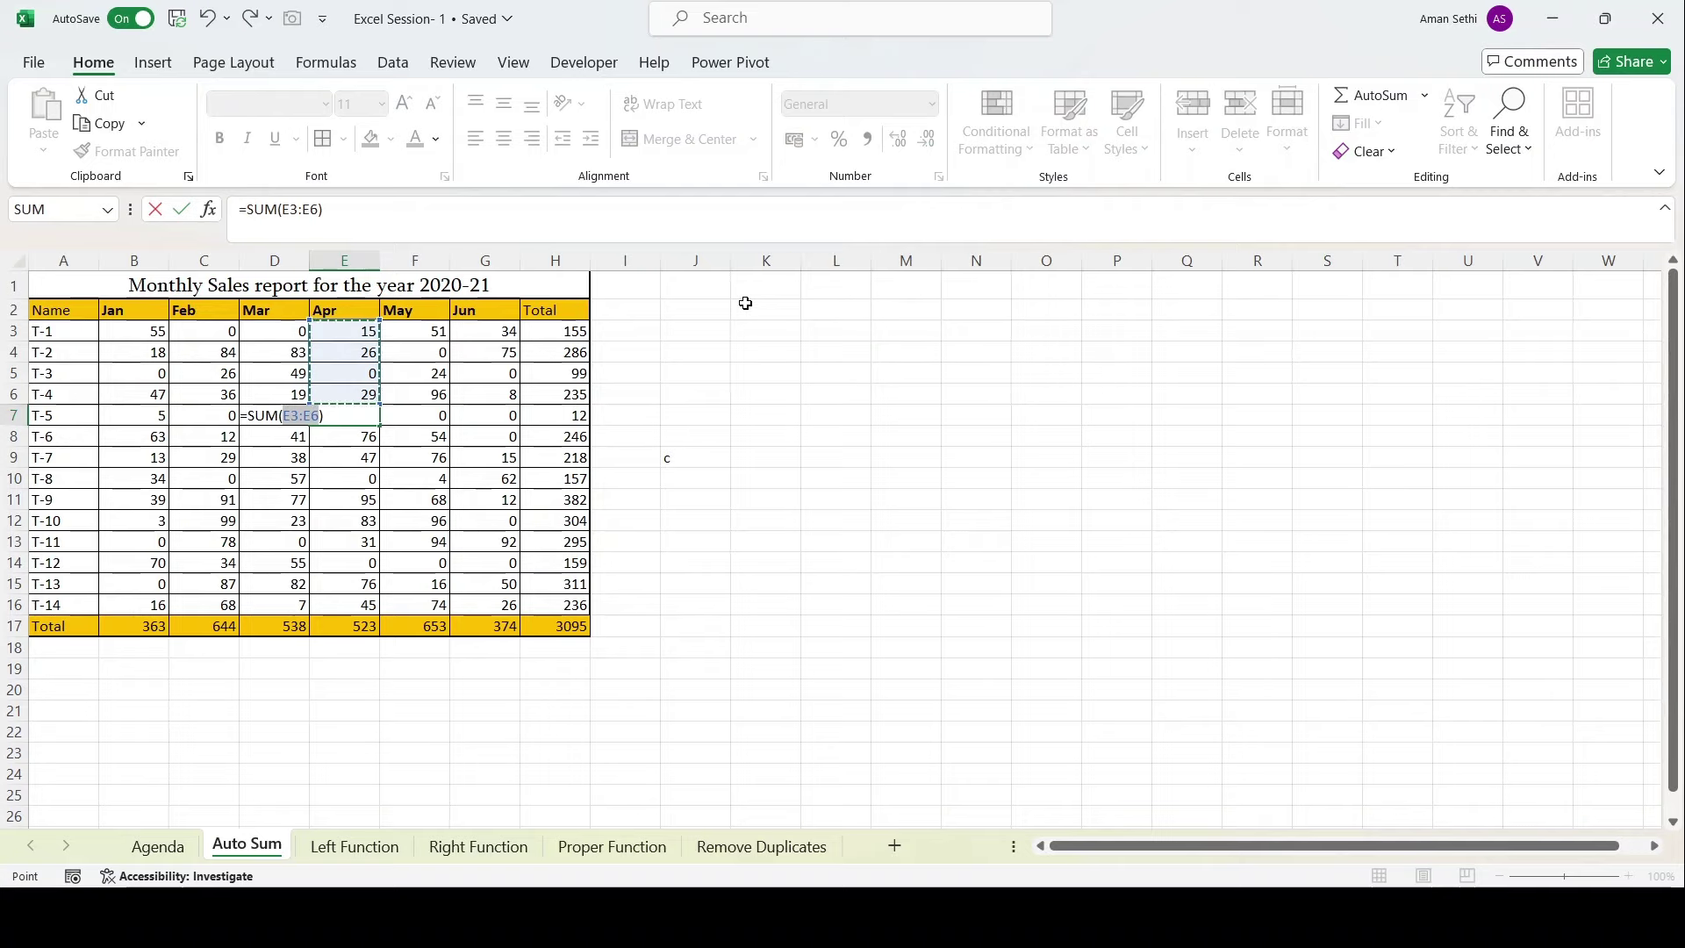
key(BackSpace)
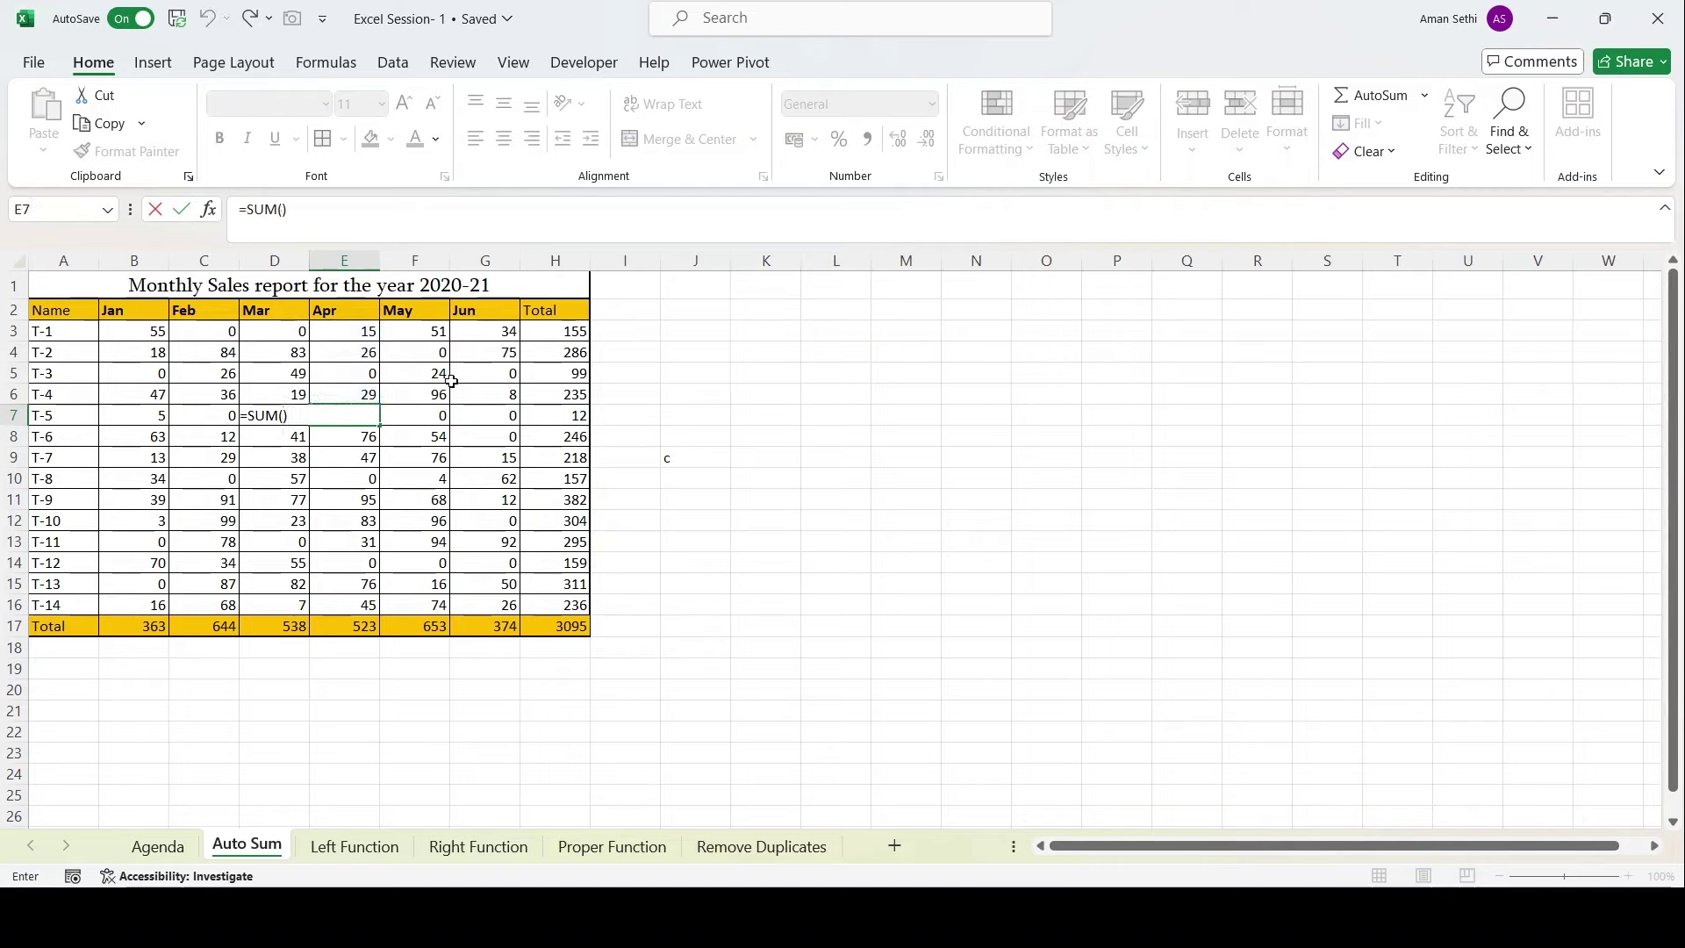
key(ctrl+z)
key(BackSpace)
key(BackSpace)
key(BackSpace)
key(BackSpace)
key(BackSpace)
key(BackSpace)
key(BackSpace)
key(BackSpace)
key(BackSpace)
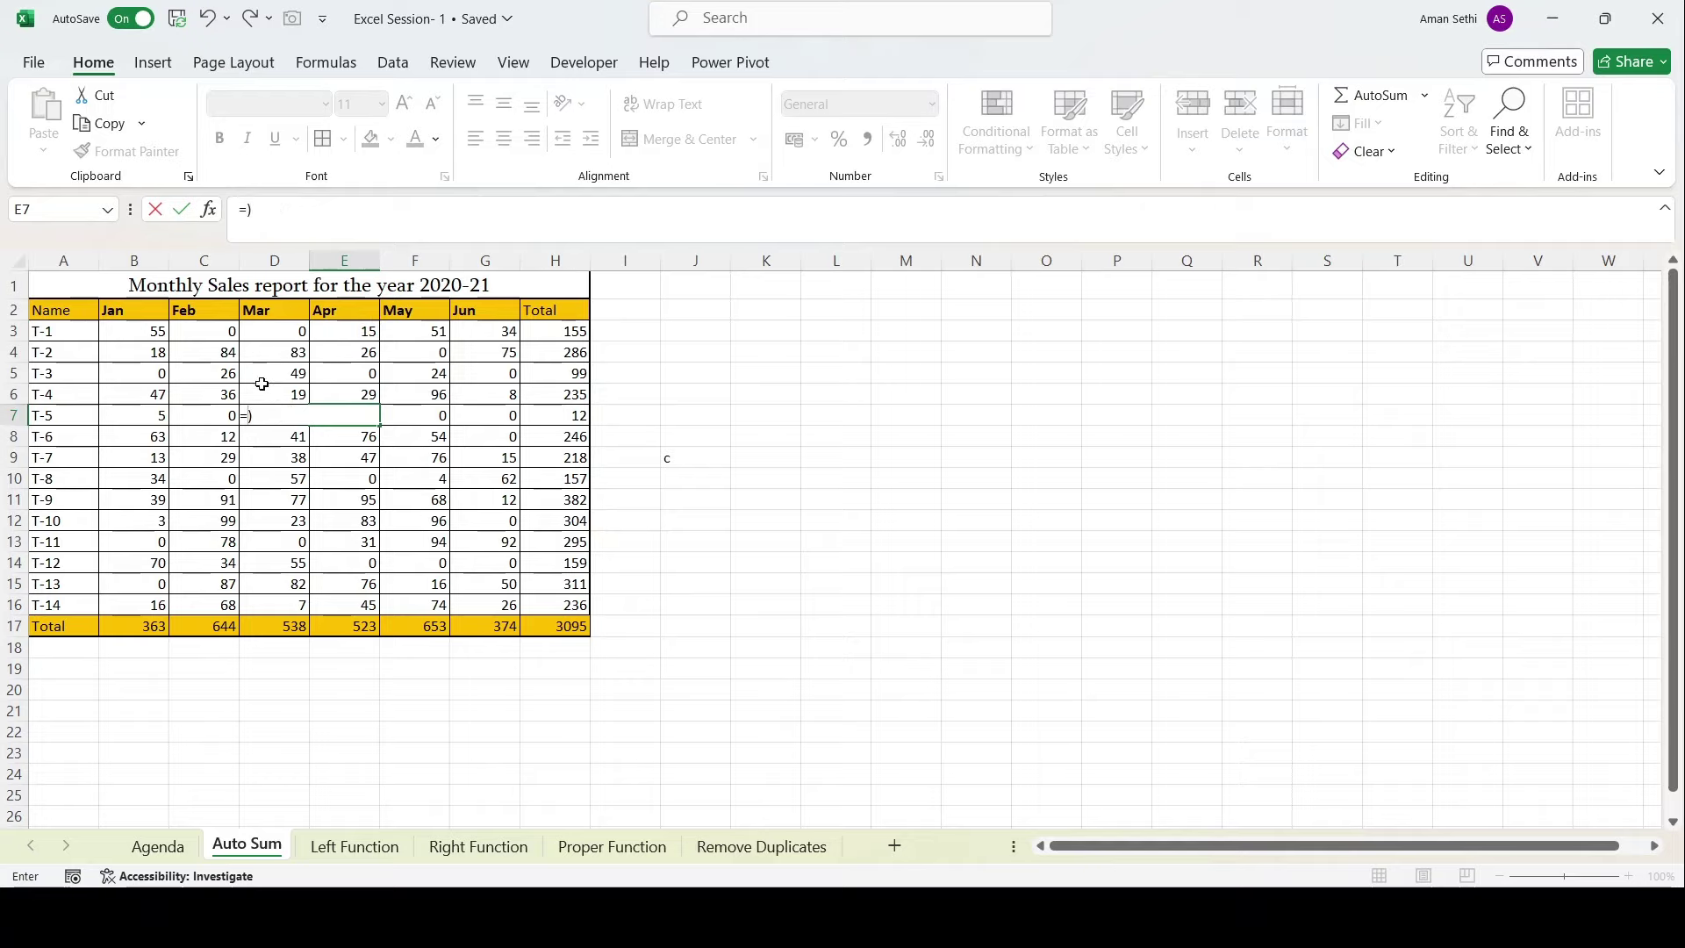
click(269, 414)
key(BackSpace)
key(BackSpace)
key(Return)
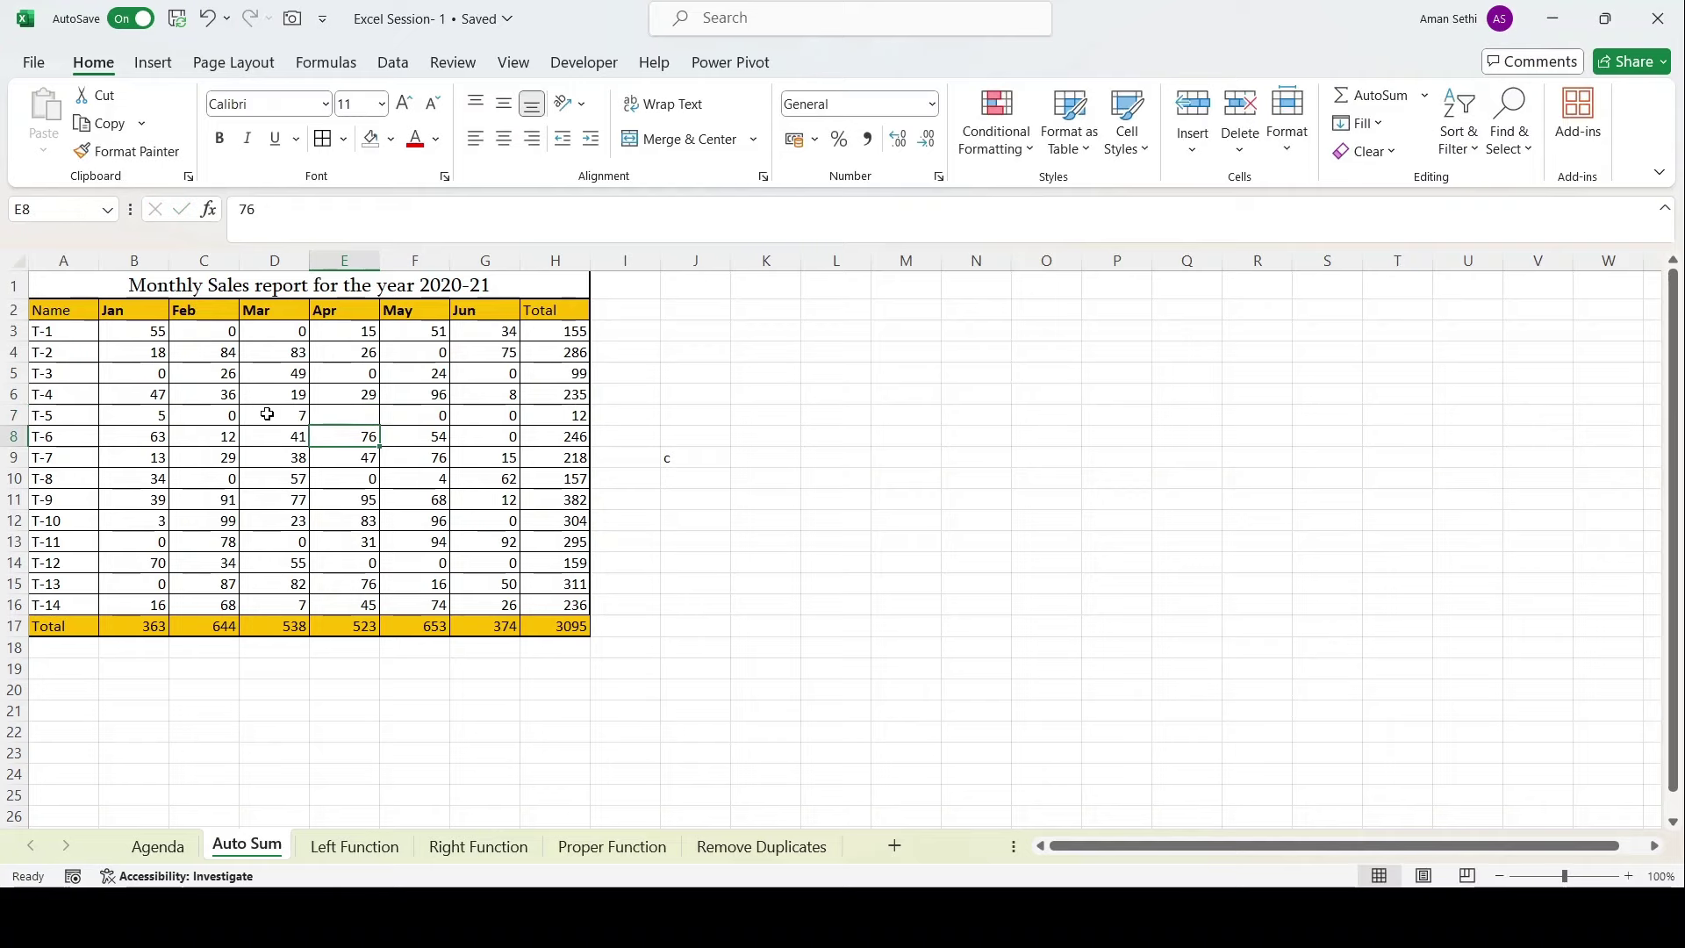
key(ctrl+z)
click(353, 462)
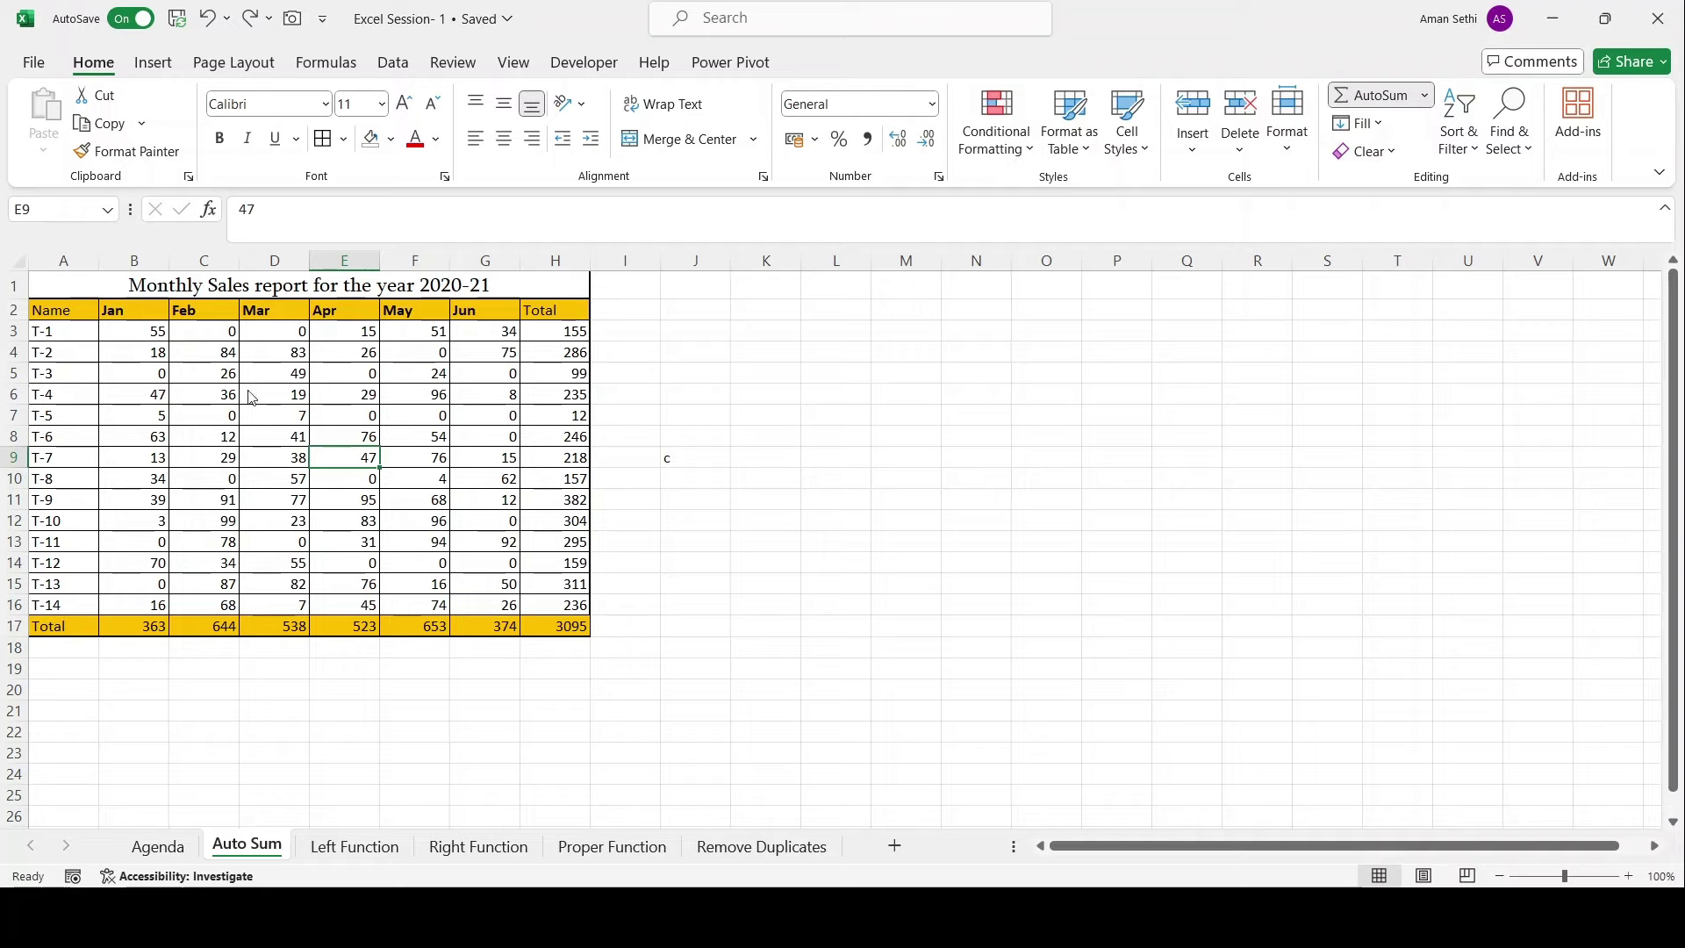
click(78, 315)
drag(78, 315, 531, 660)
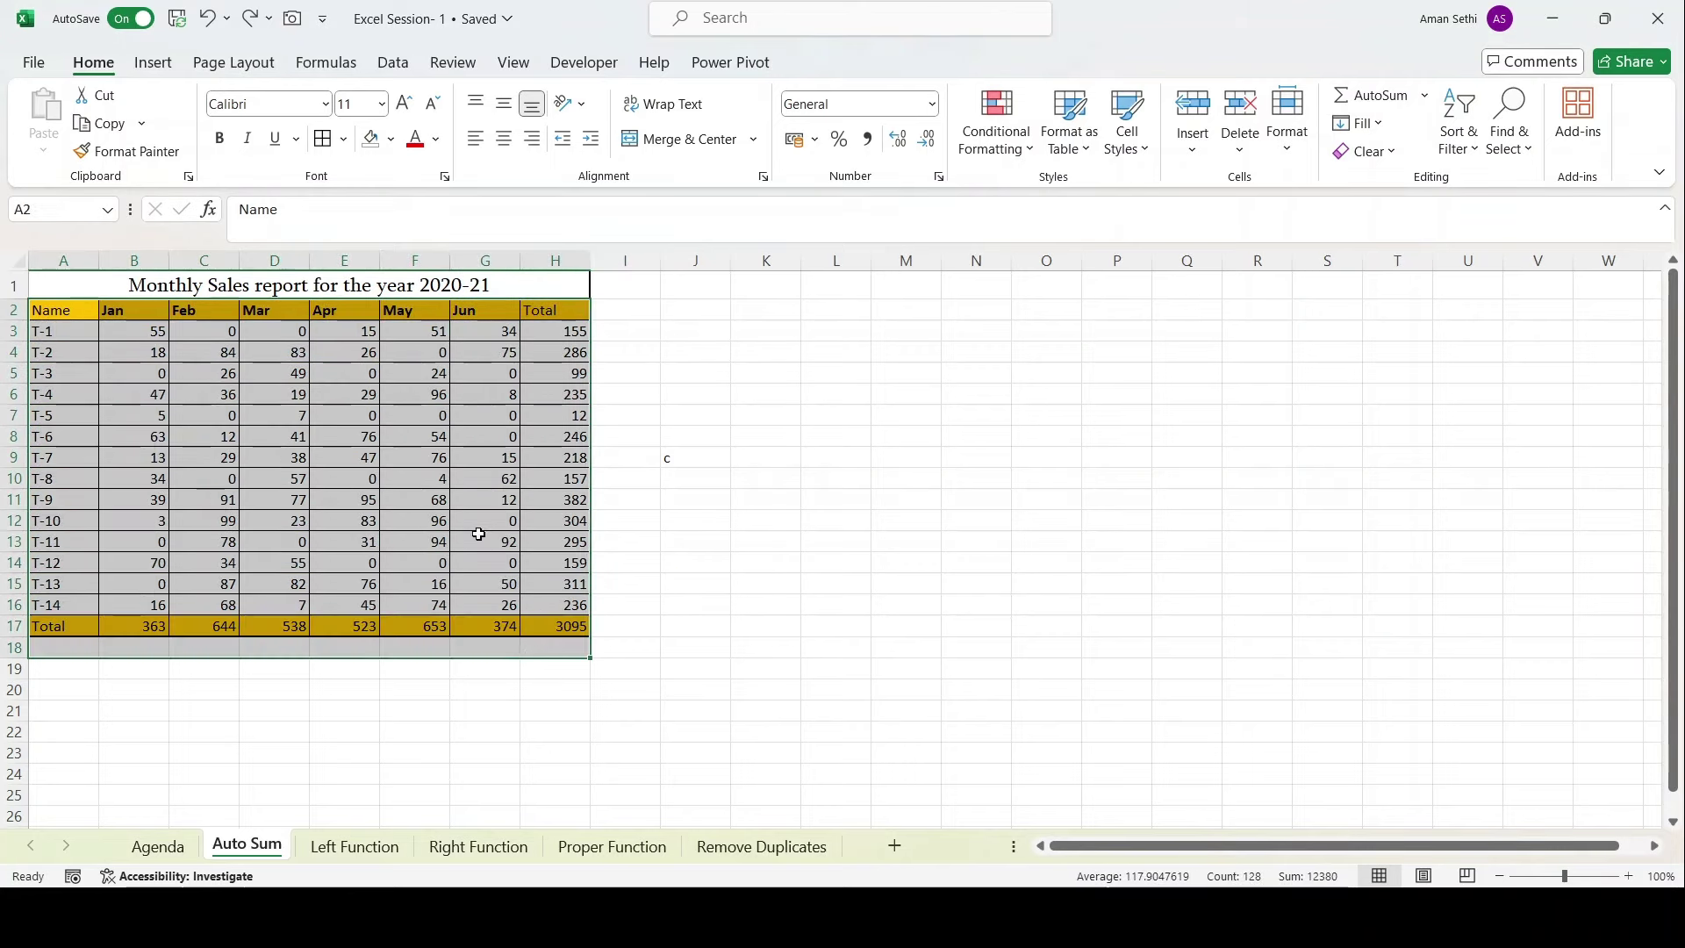
click(481, 539)
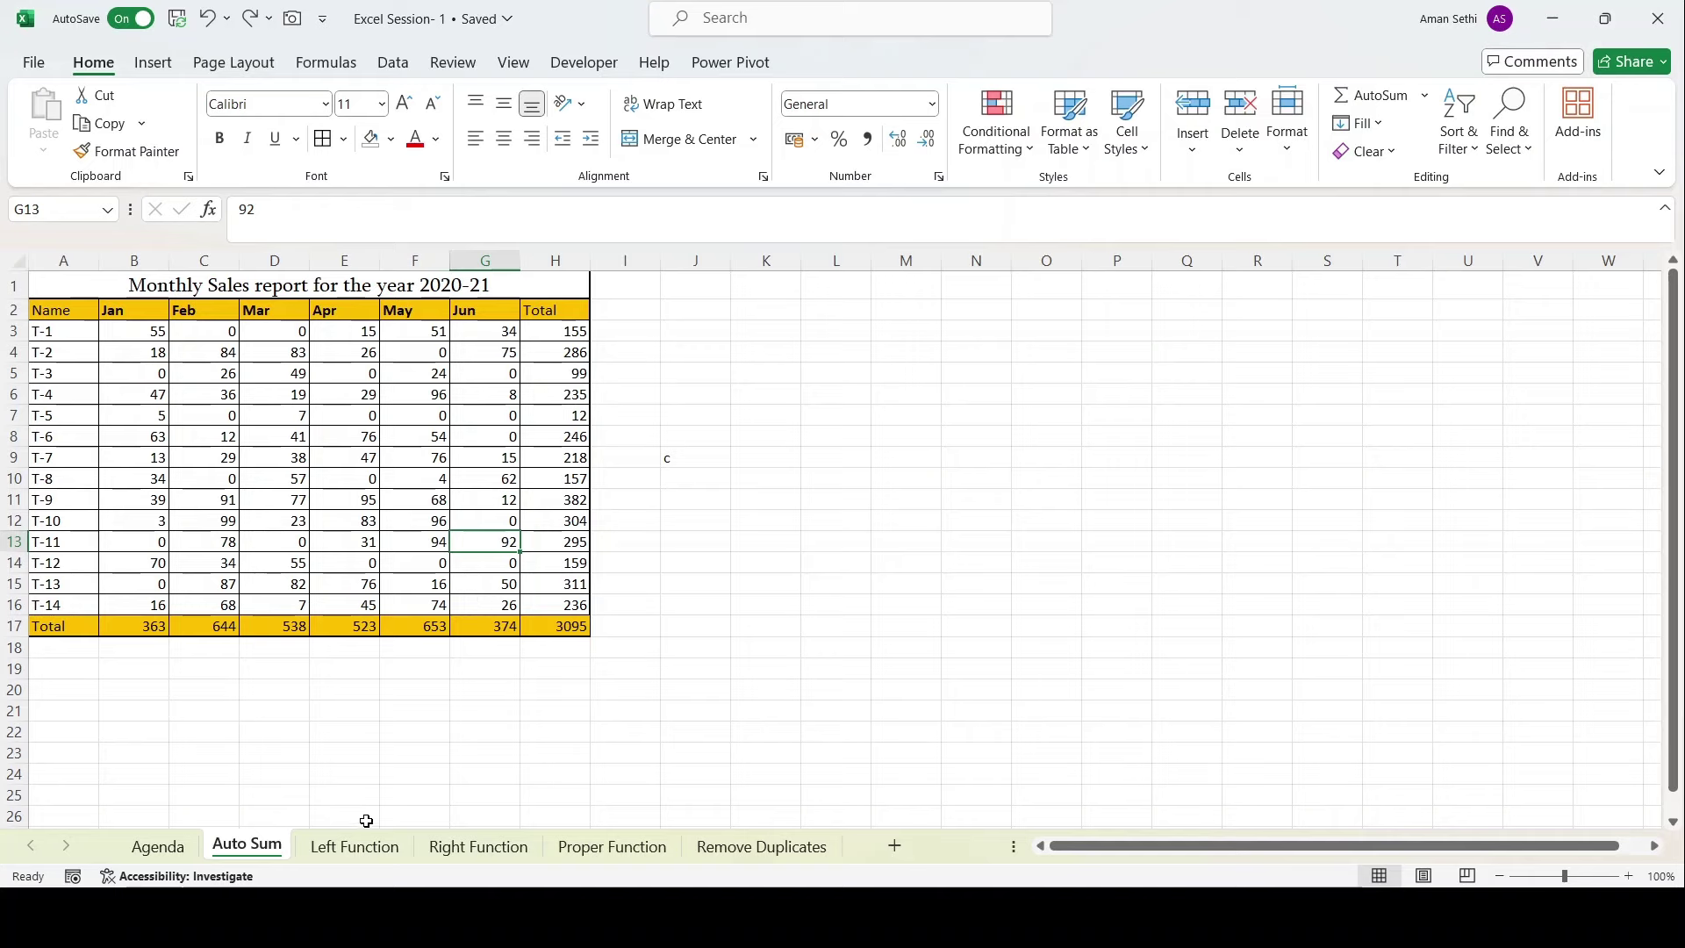
On the Left Function sheet, clear the existing LEFT formulas from the Formula column, cells B2:B8.
click(352, 850)
click(320, 365)
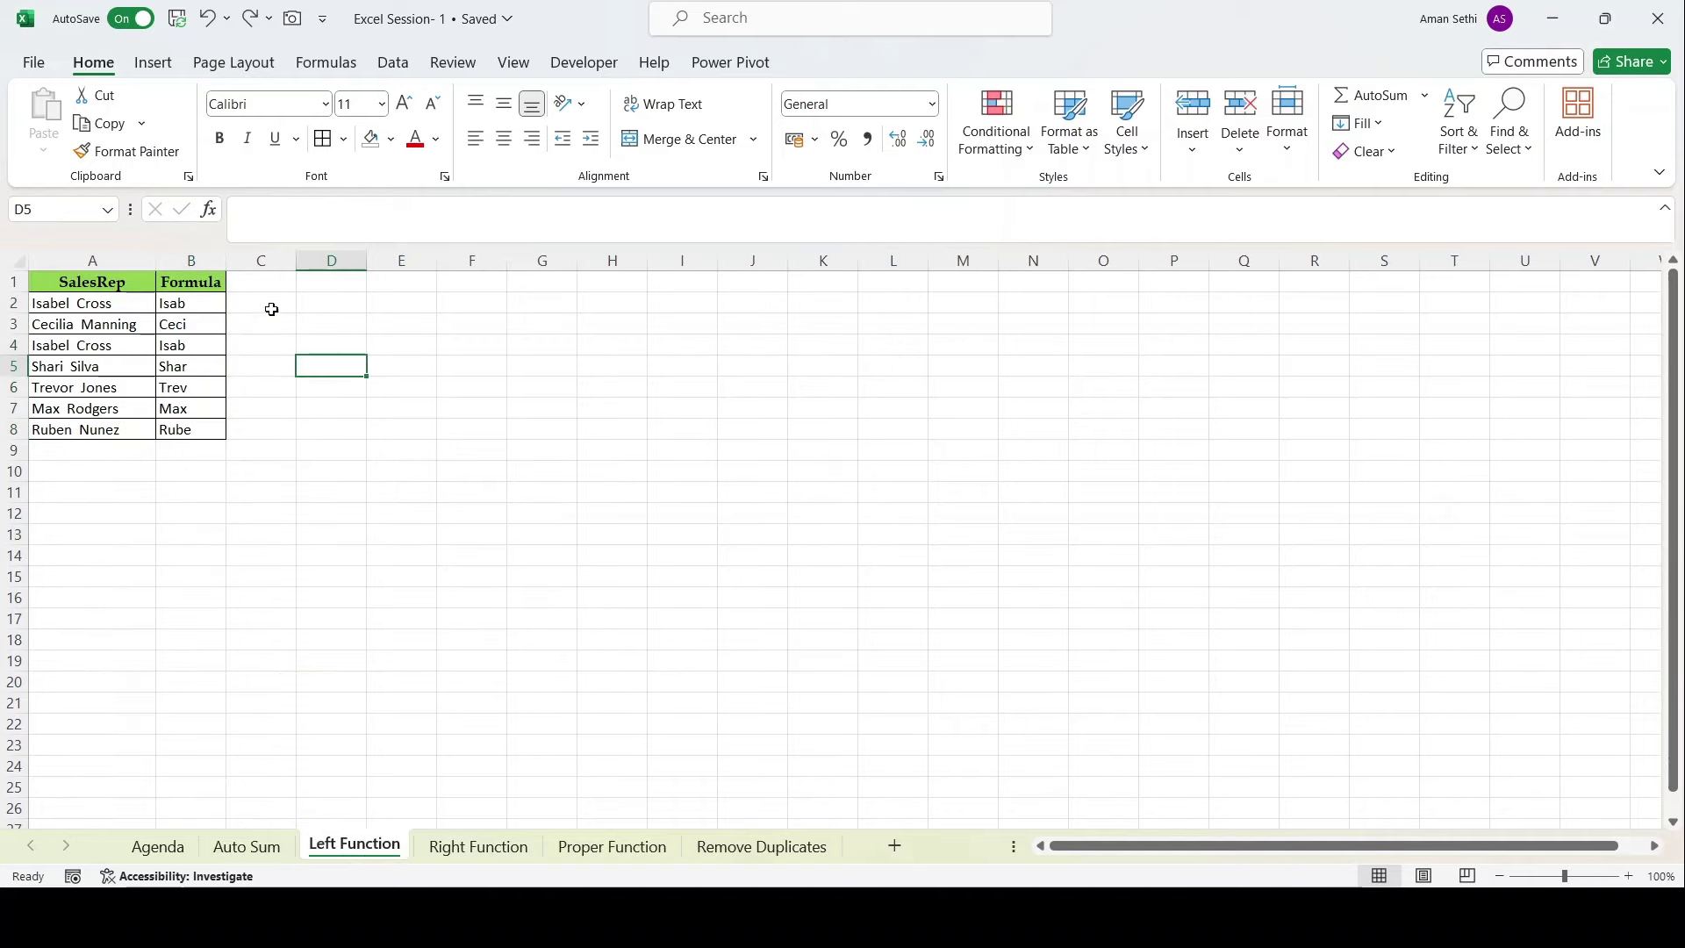
click(180, 301)
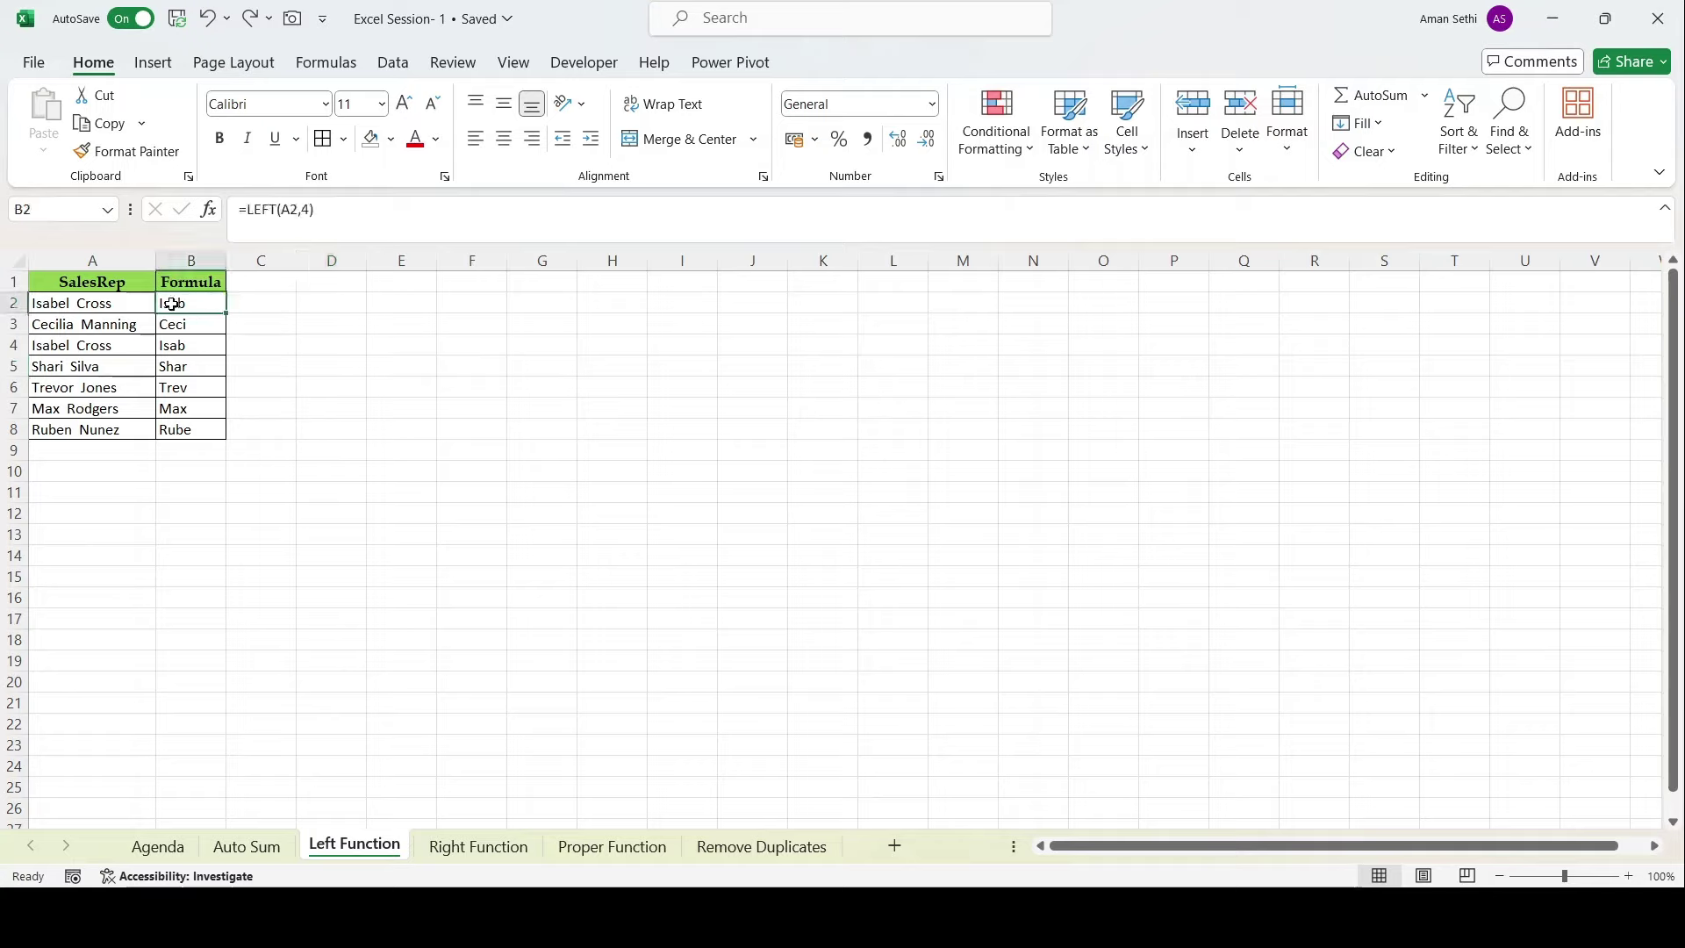
drag(181, 303, 180, 449)
drag(176, 301, 195, 431)
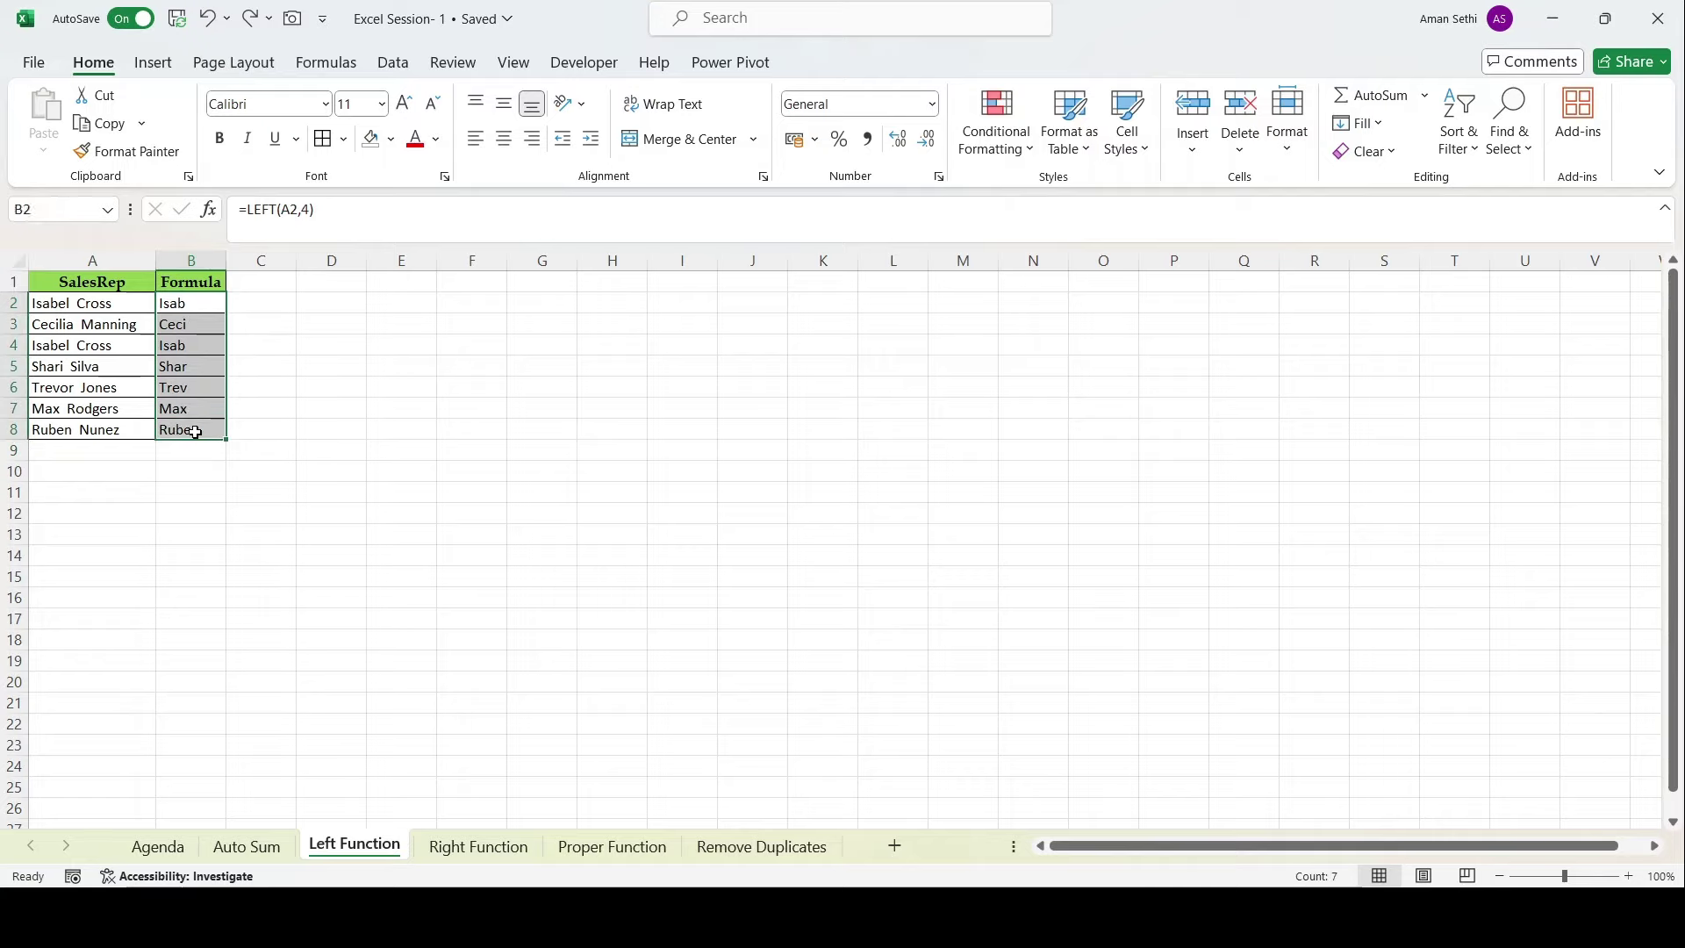
key(Delete)
Enter the formula =LEFT(A2,4) in cell B2 to extract the first four characters of the SalesRep name.
click(180, 301)
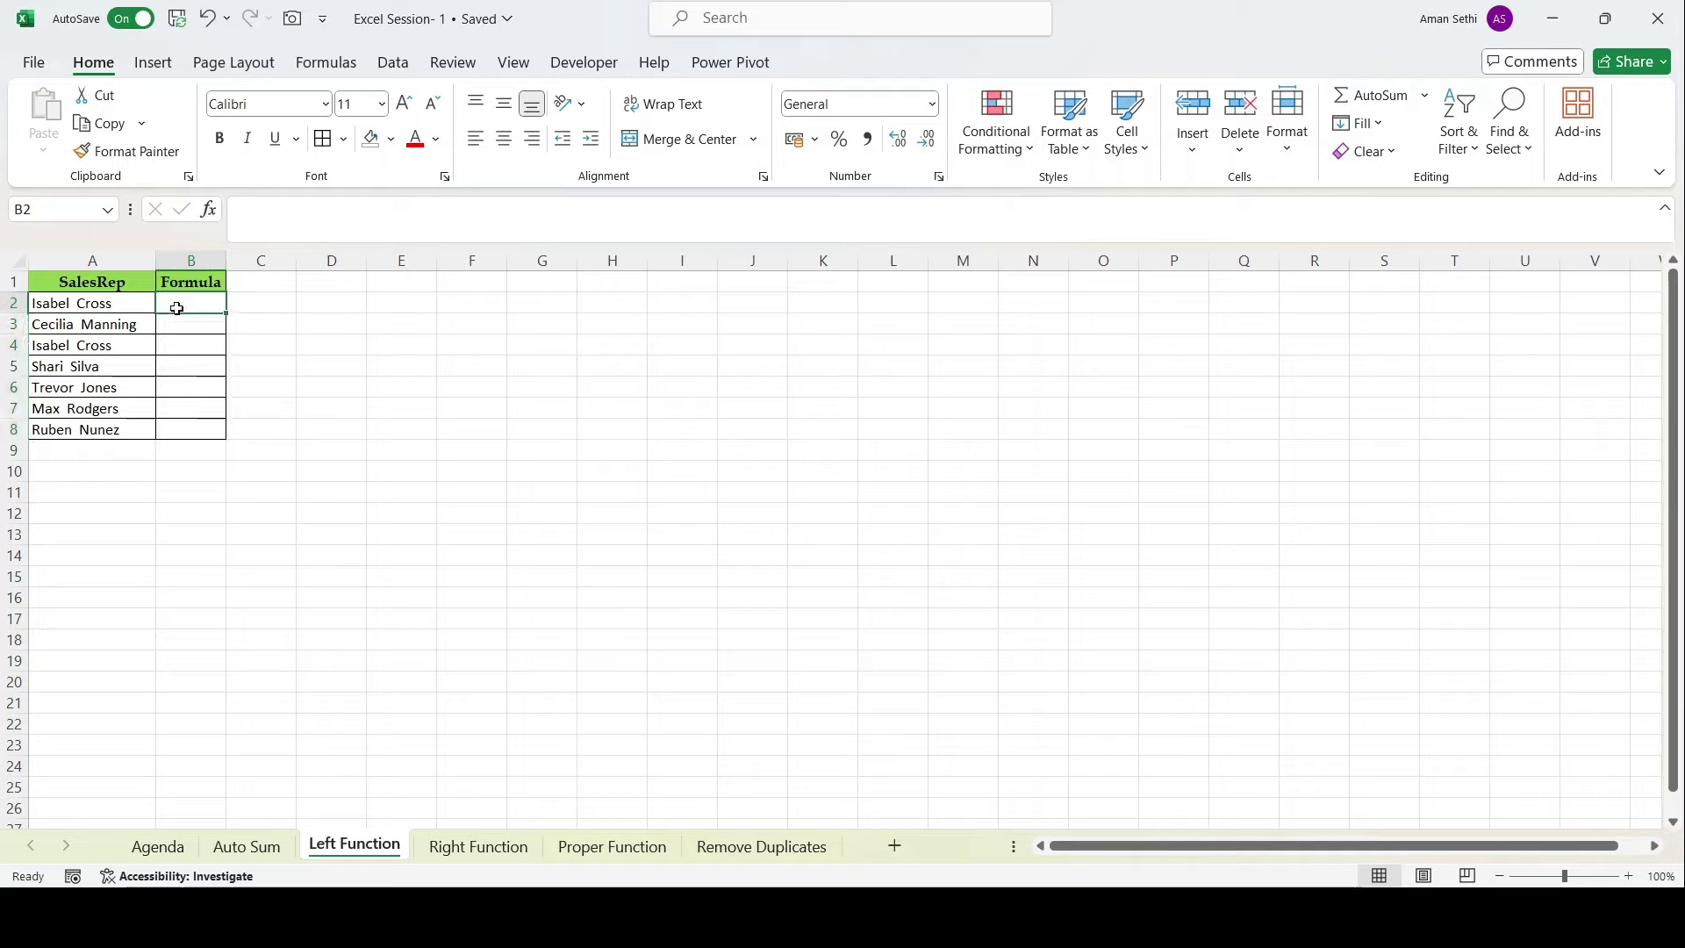
drag(97, 305, 100, 432)
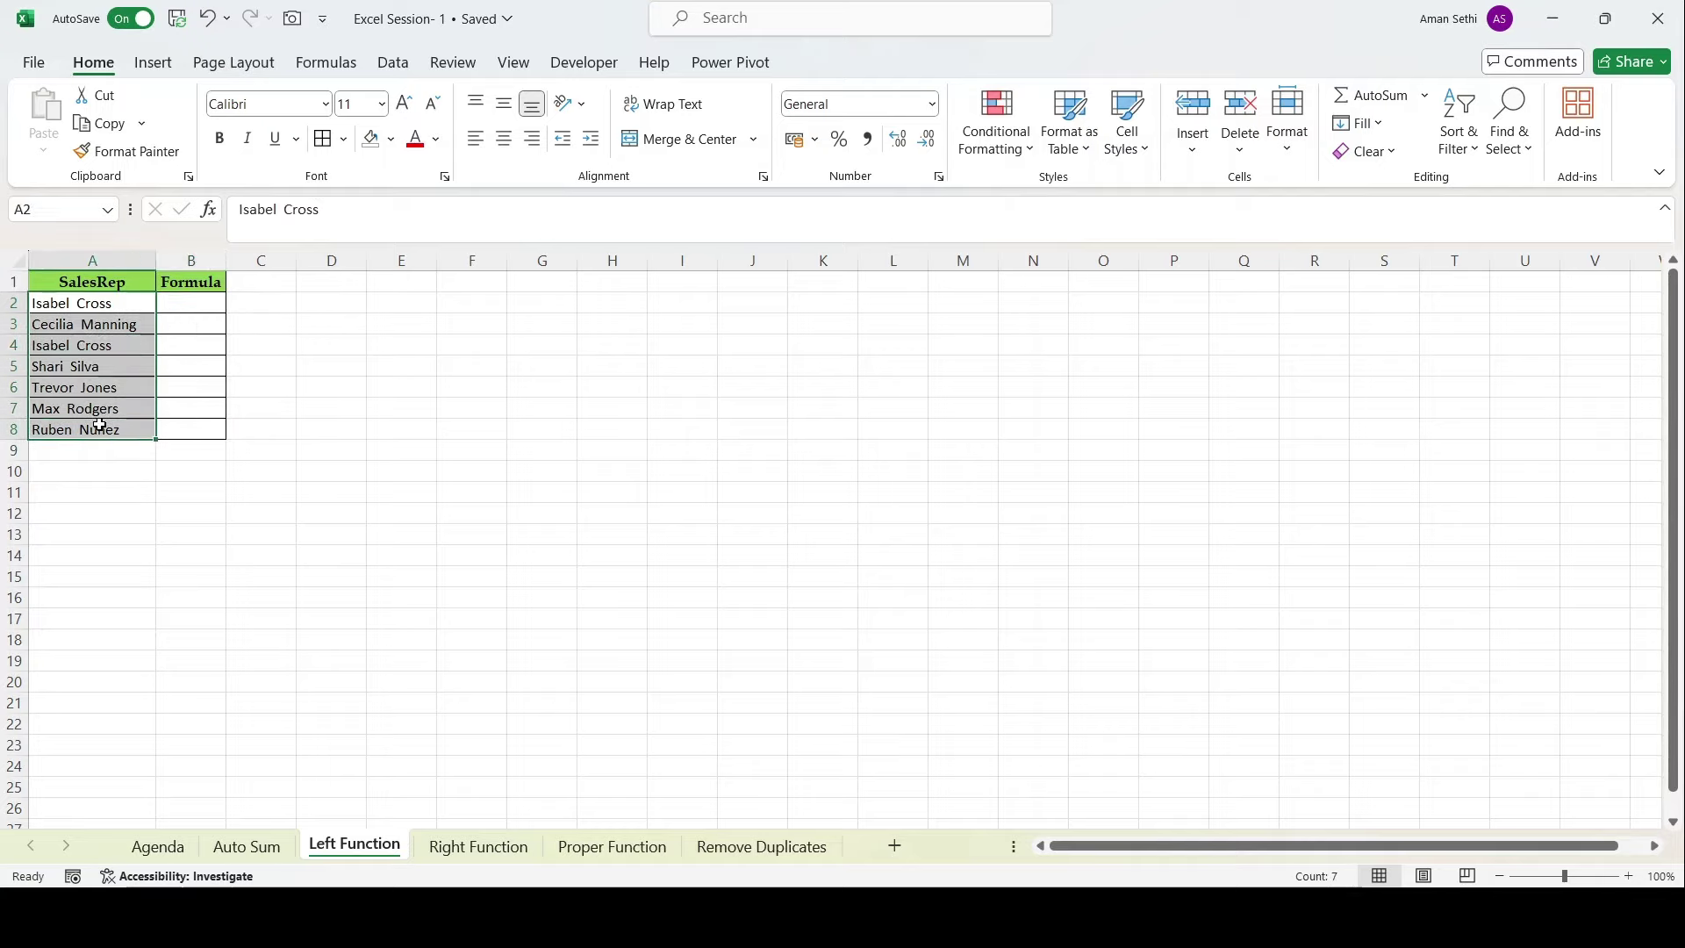
click(191, 306)
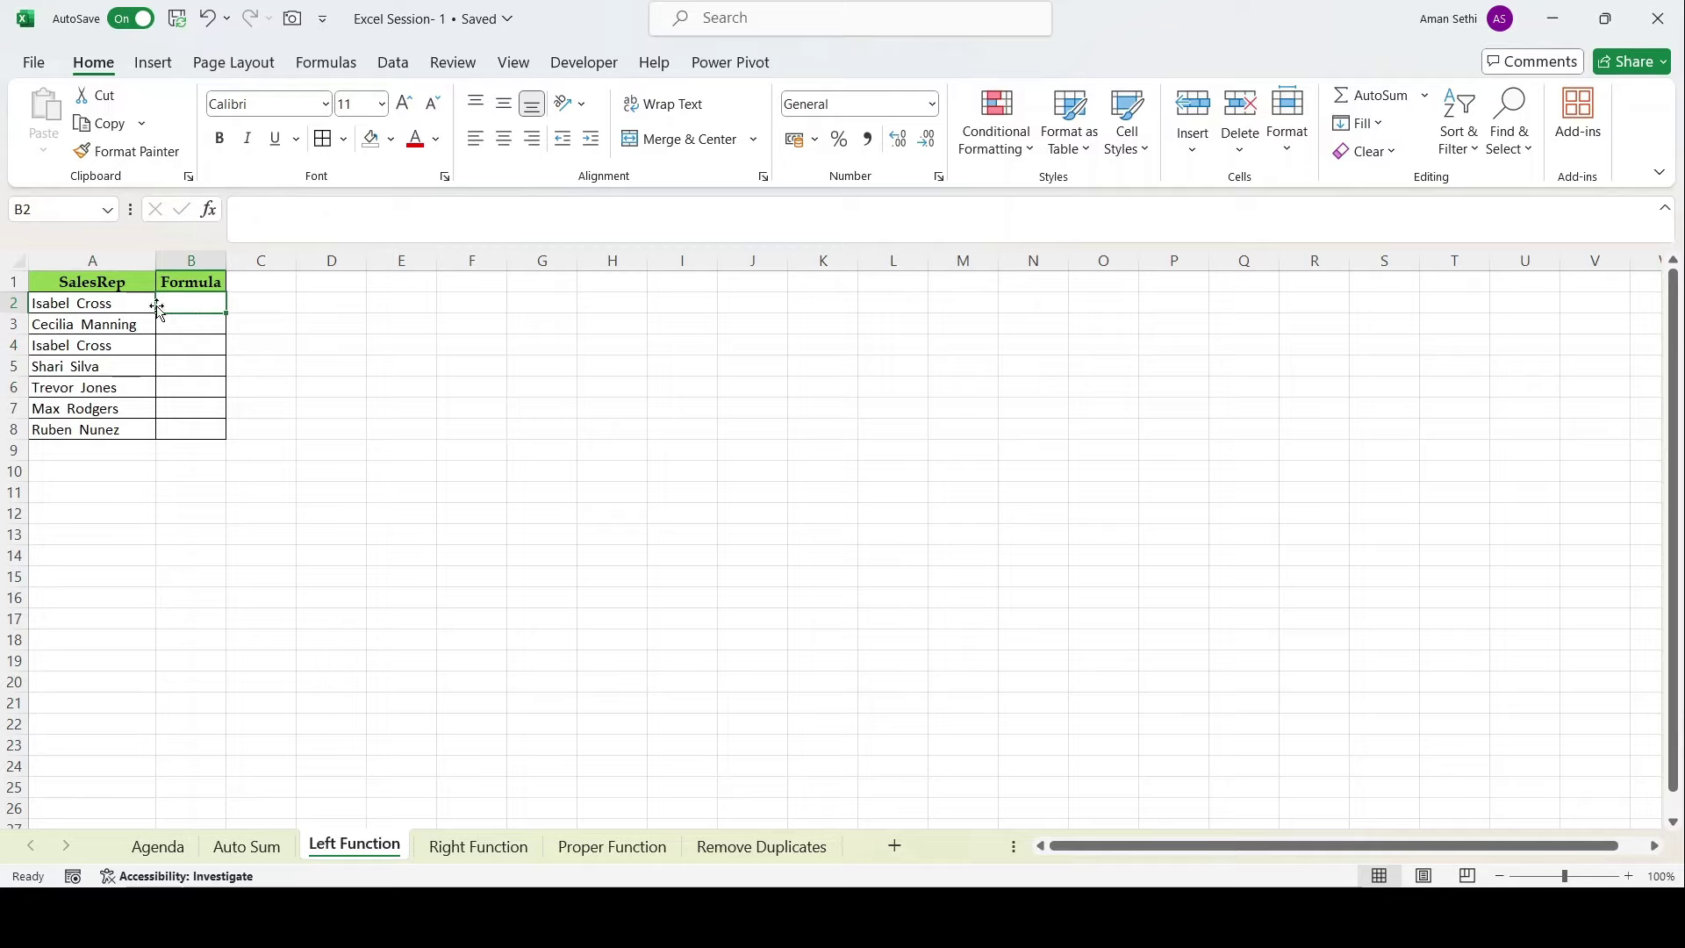
click(125, 303)
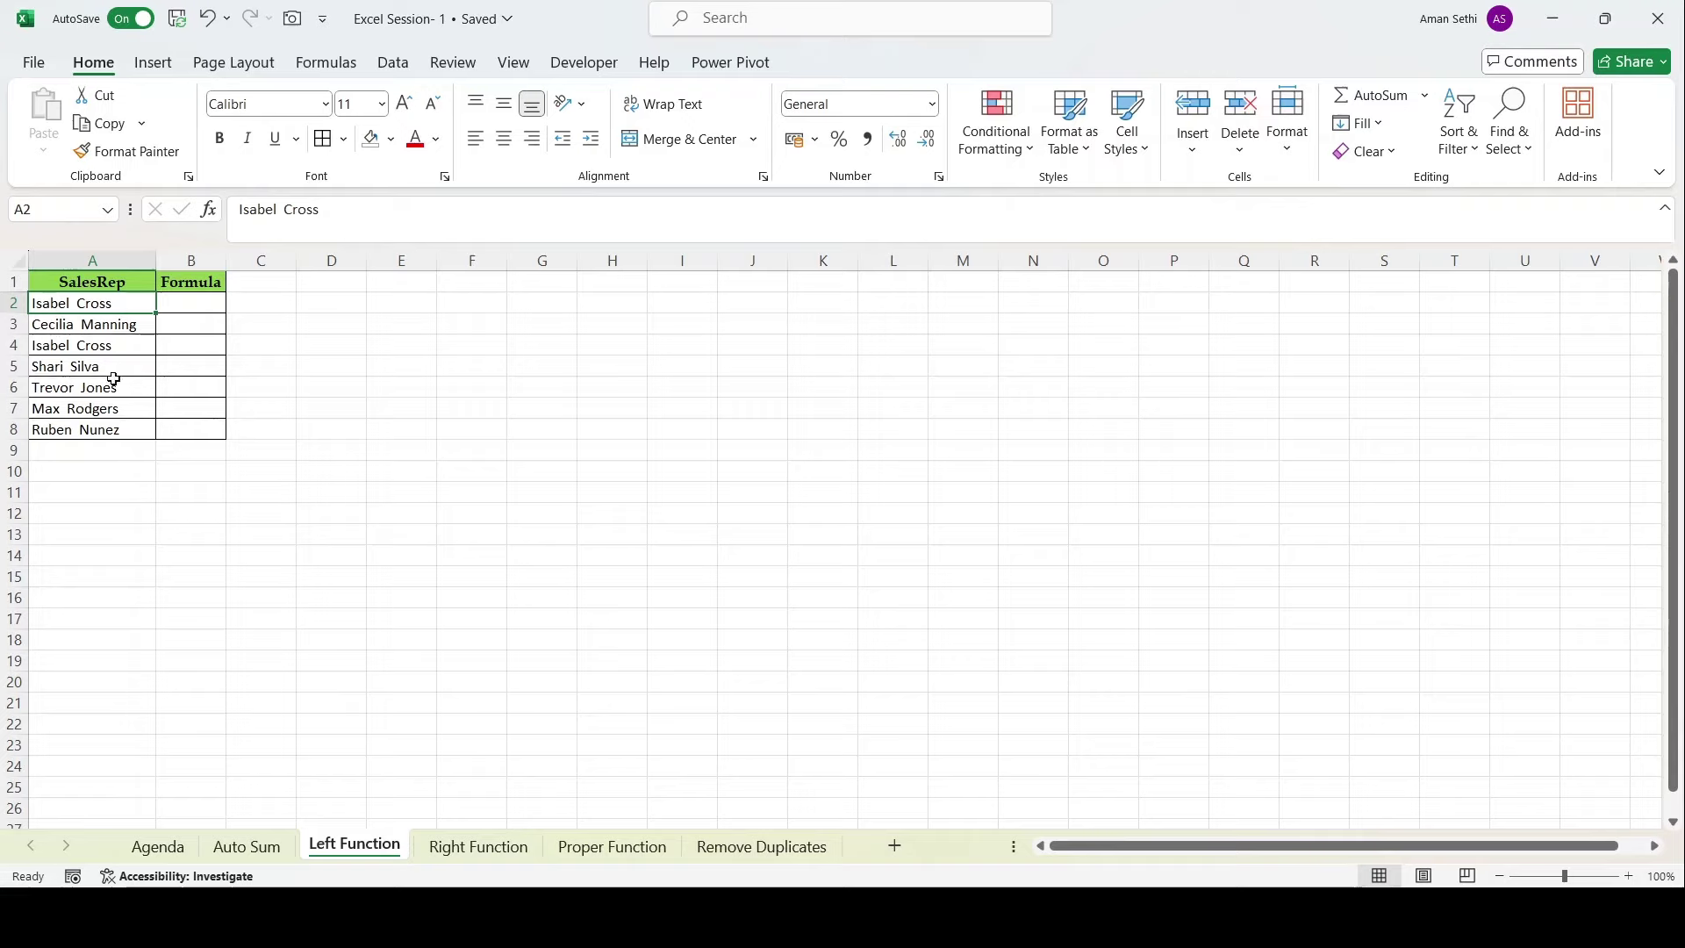
double_click(211, 301)
text(=left()
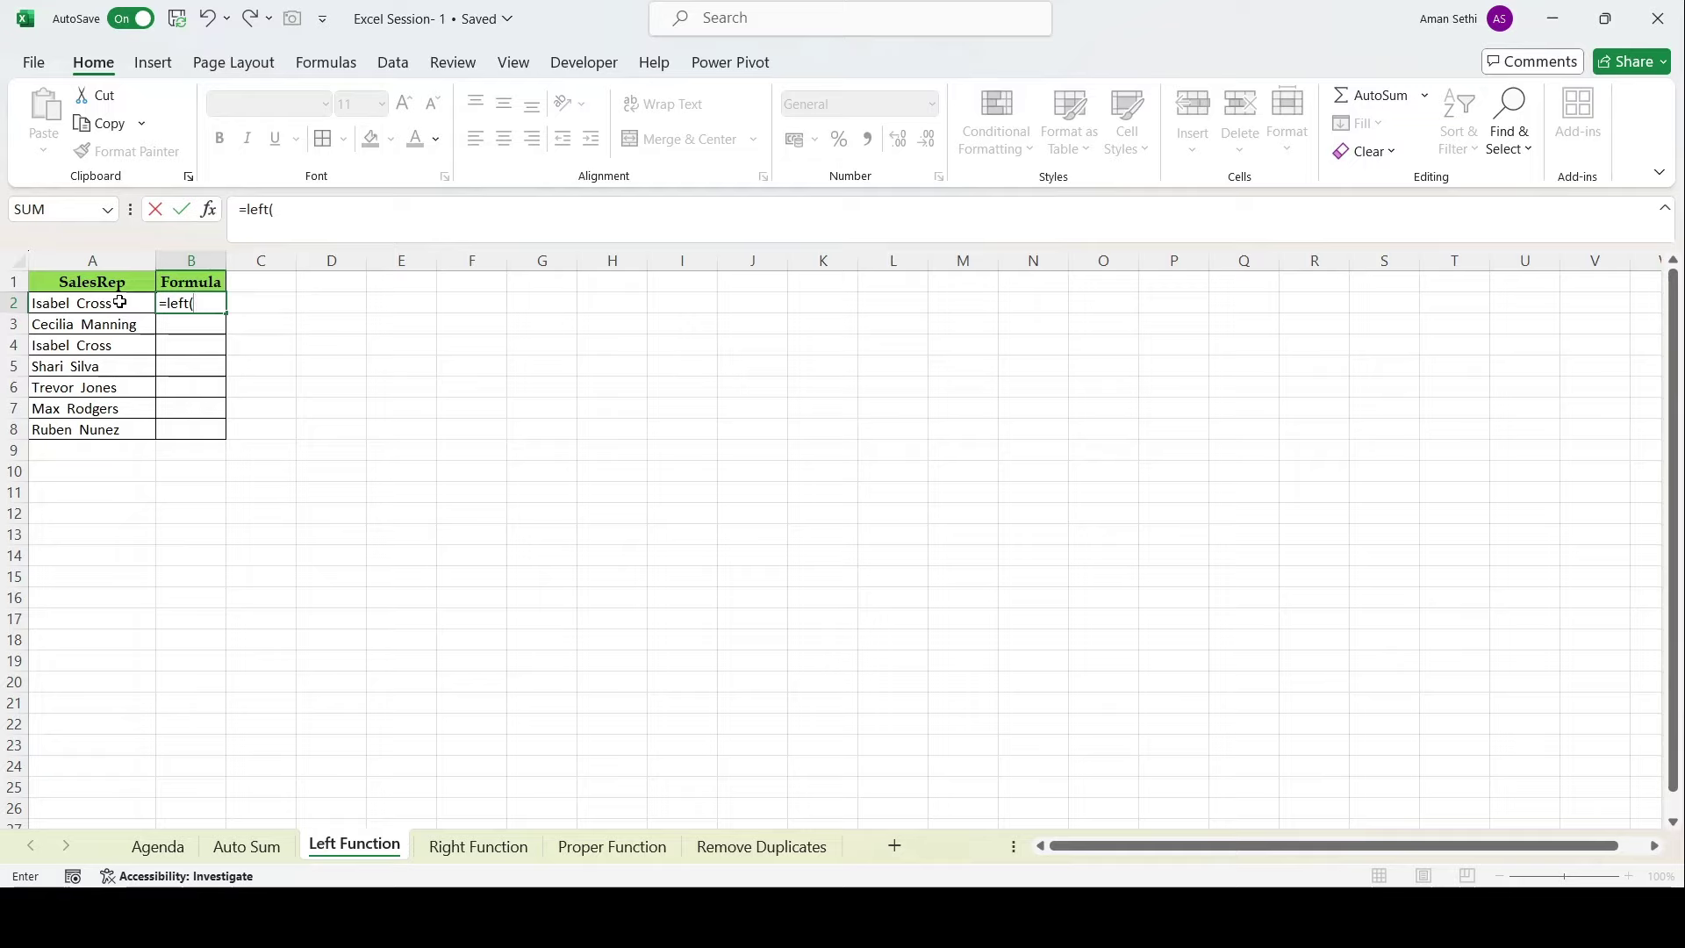
click(120, 302)
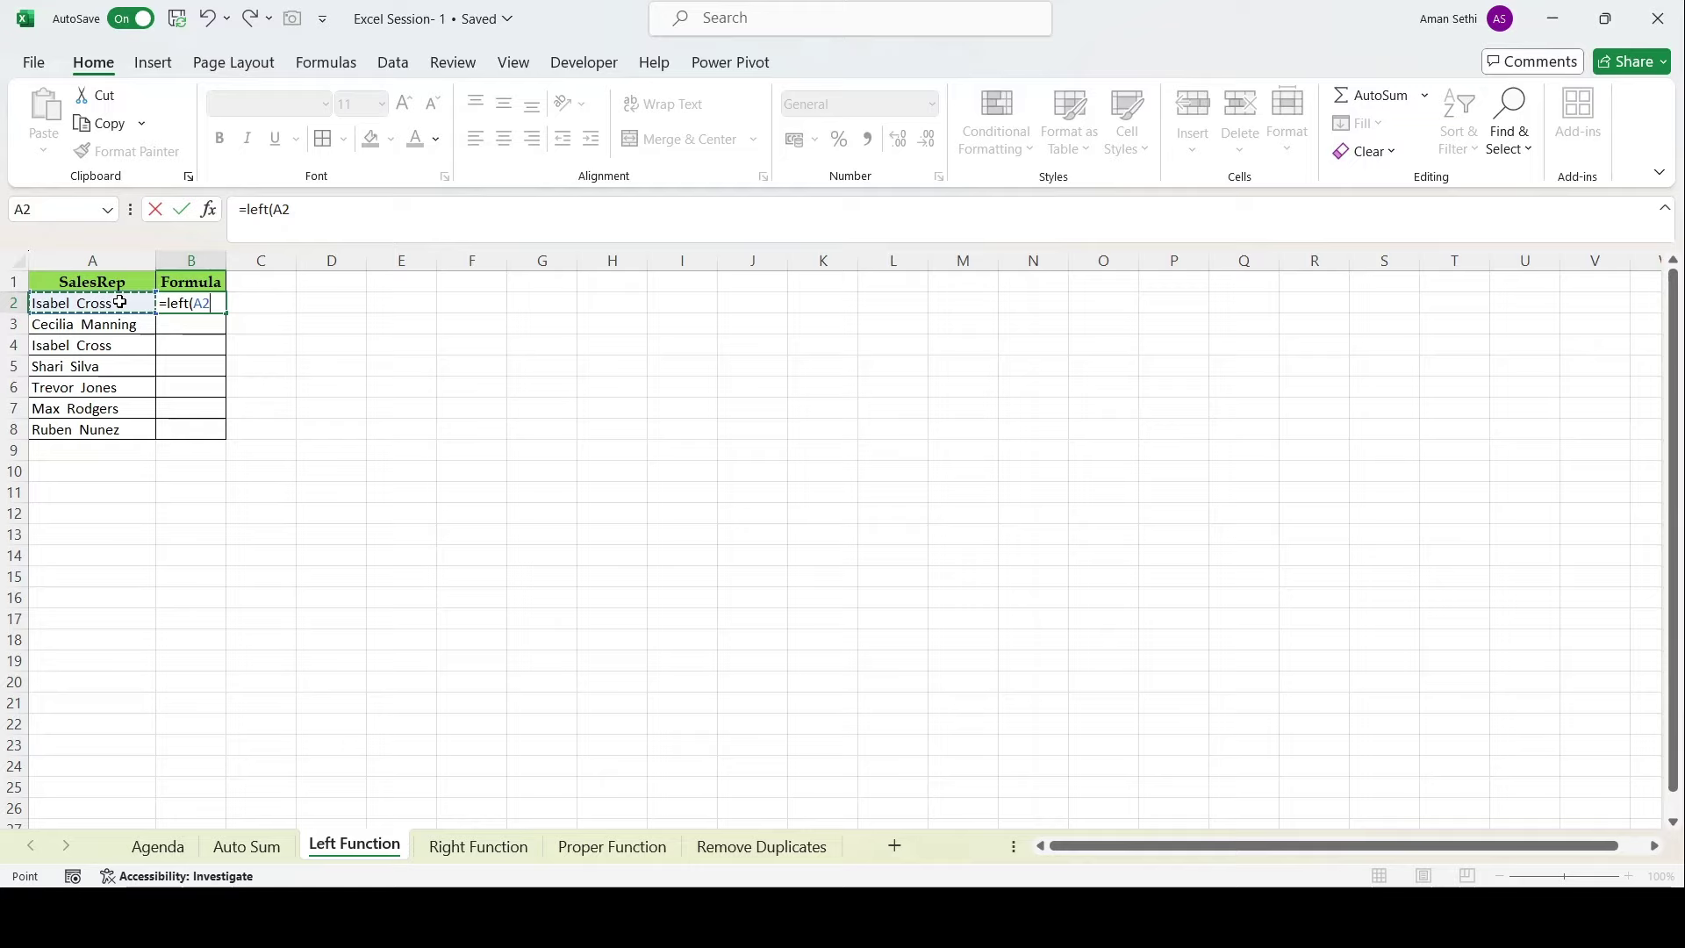
text(,)
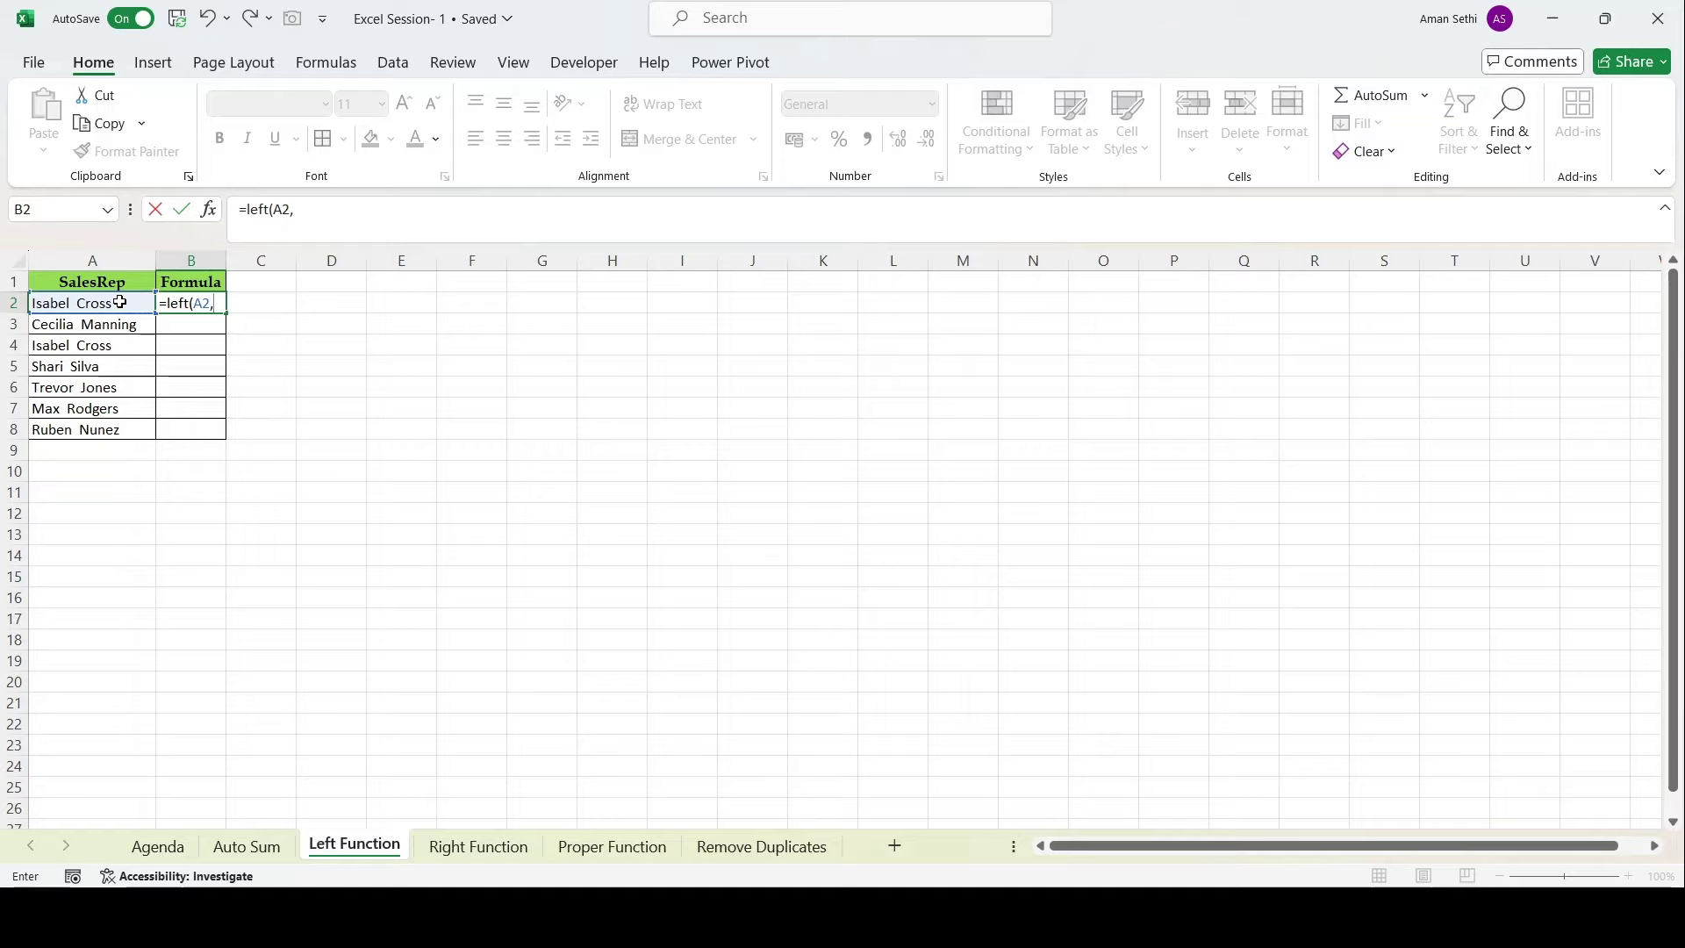
text(4))
key(Return)
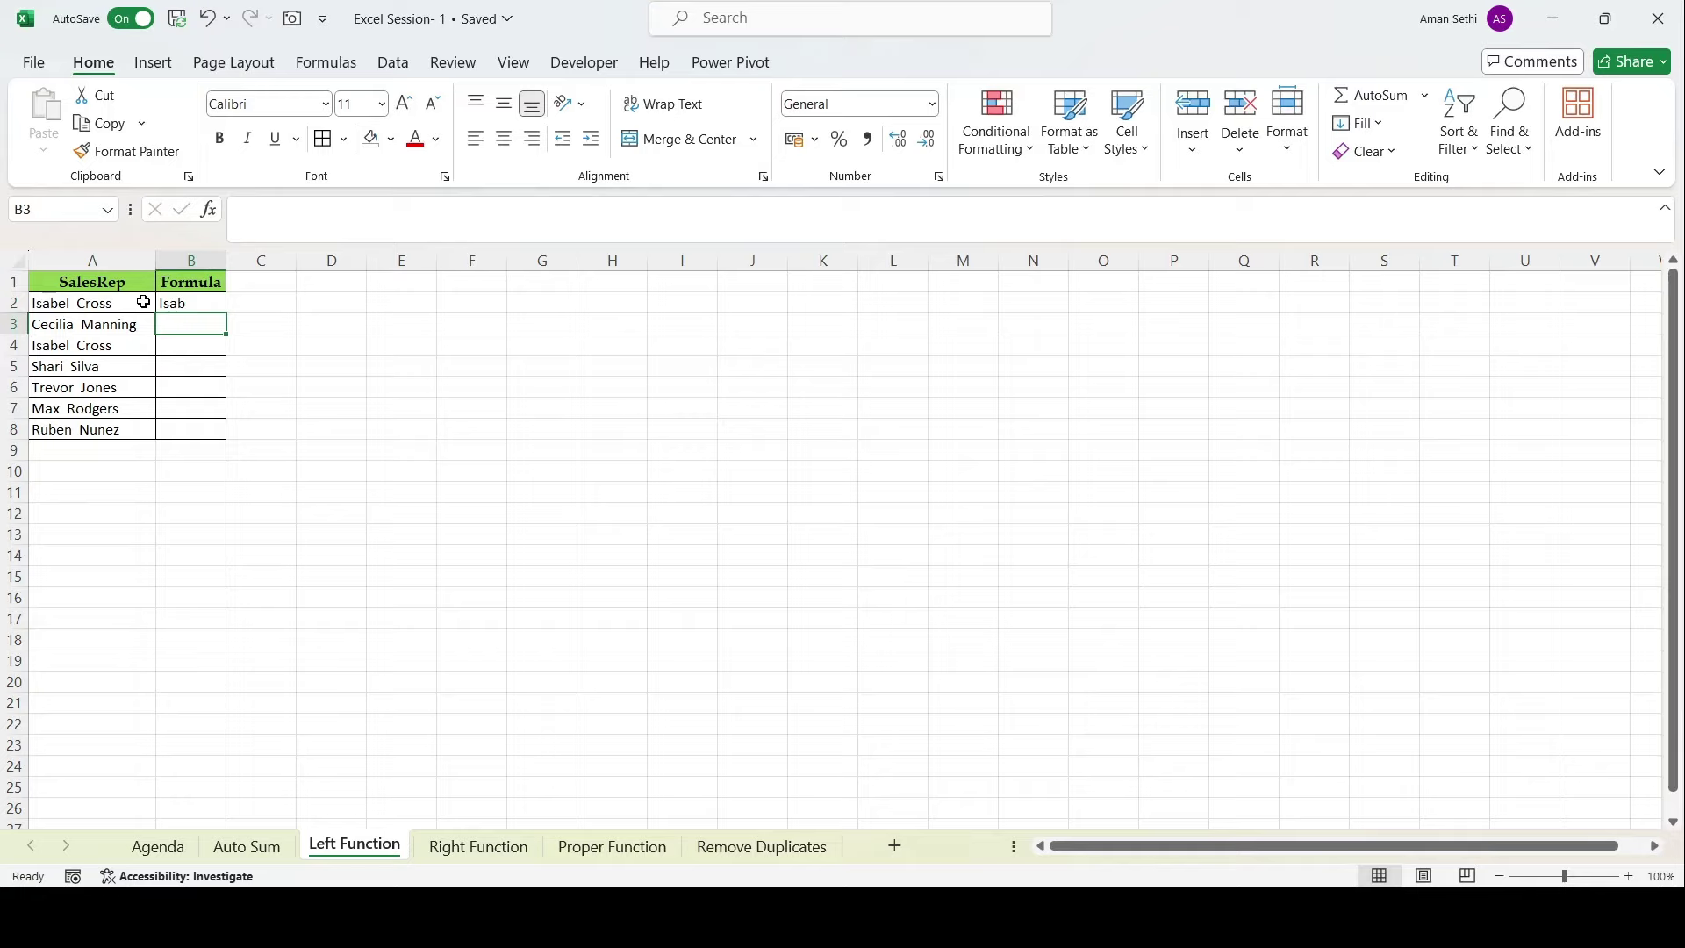
Check the LEFT formula in B2 and fill it down the Formula column through B8.
click(171, 303)
double_click(171, 303)
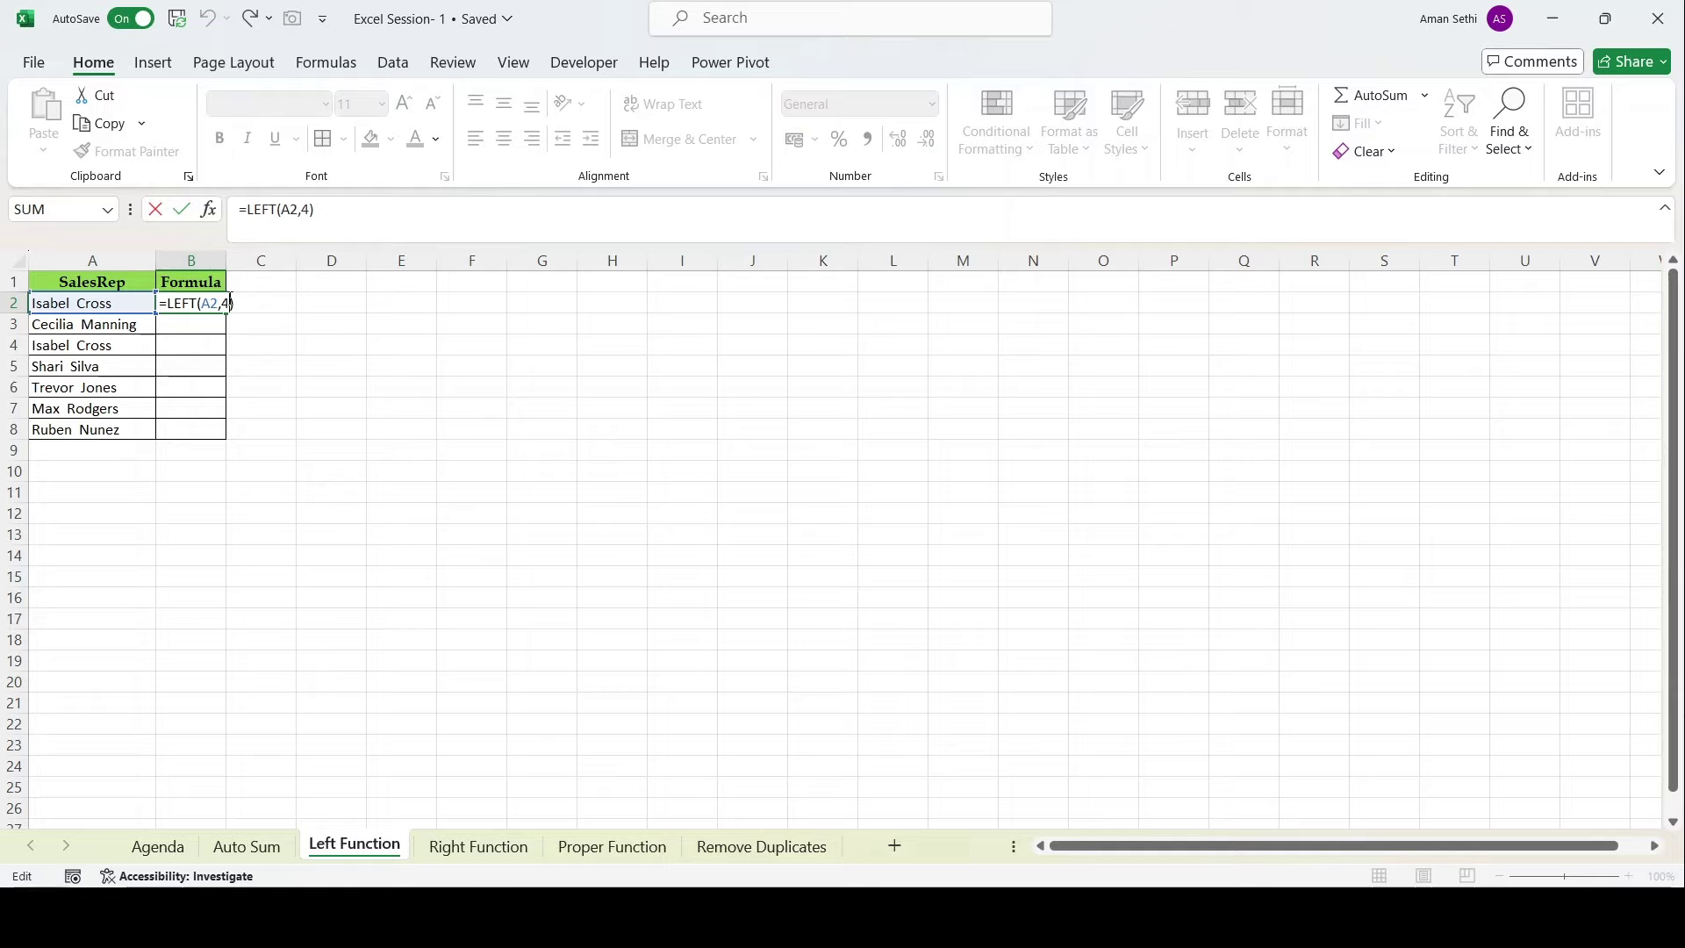
key(Escape)
drag(225, 313, 217, 305)
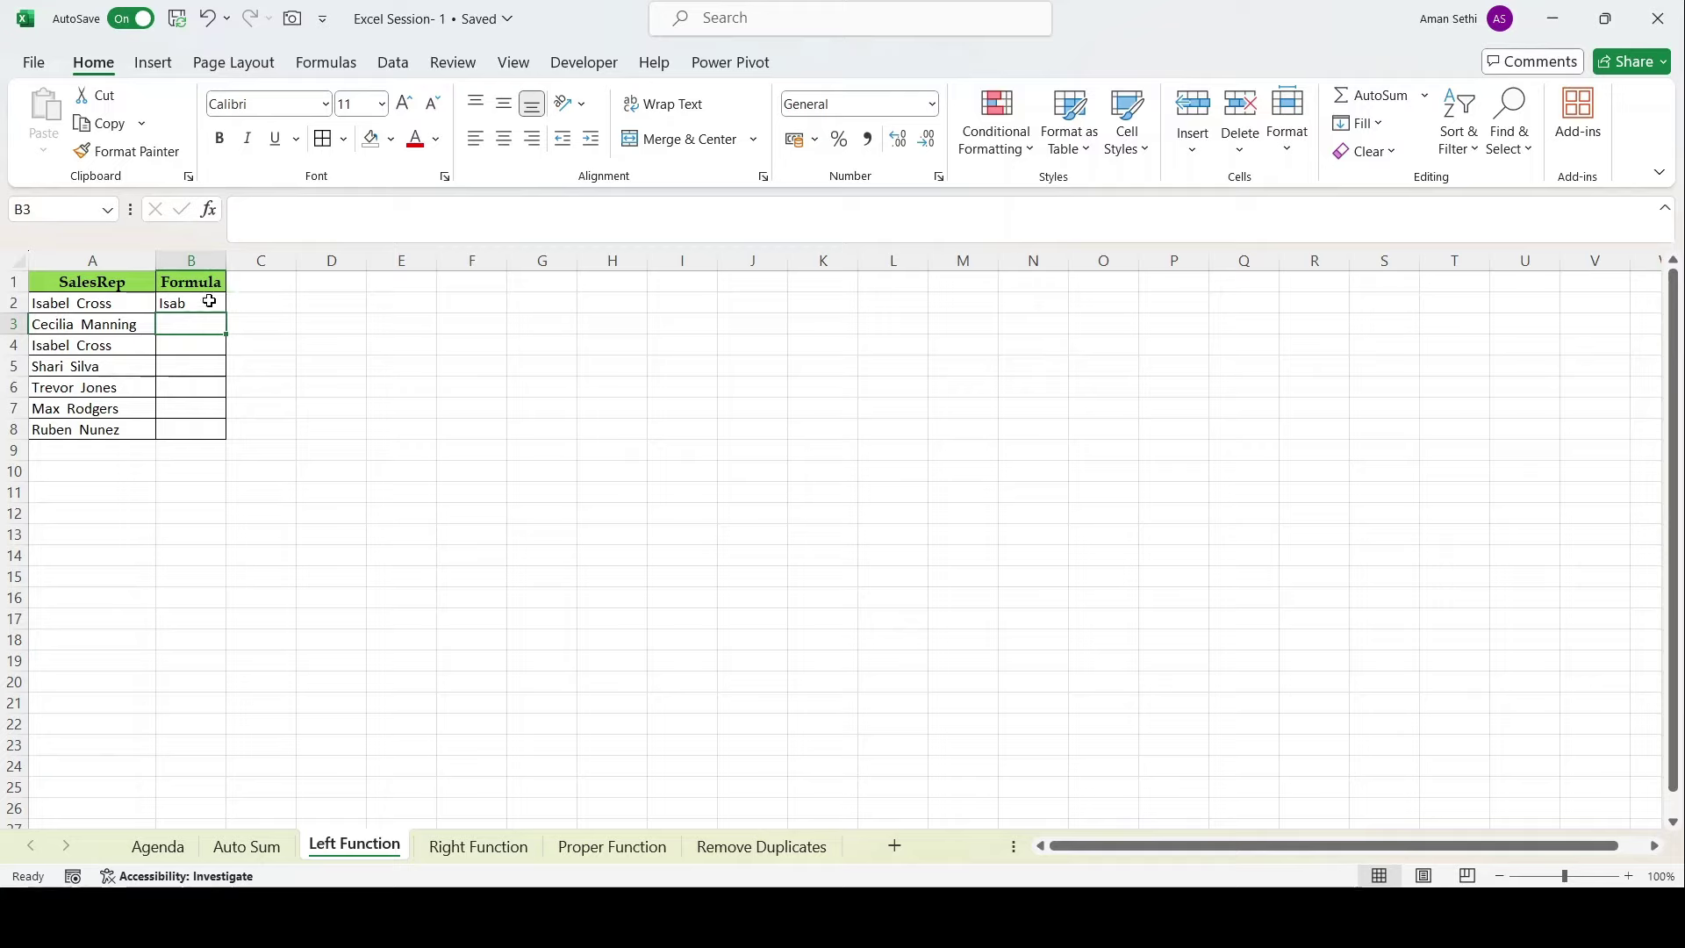
double_click(224, 312)
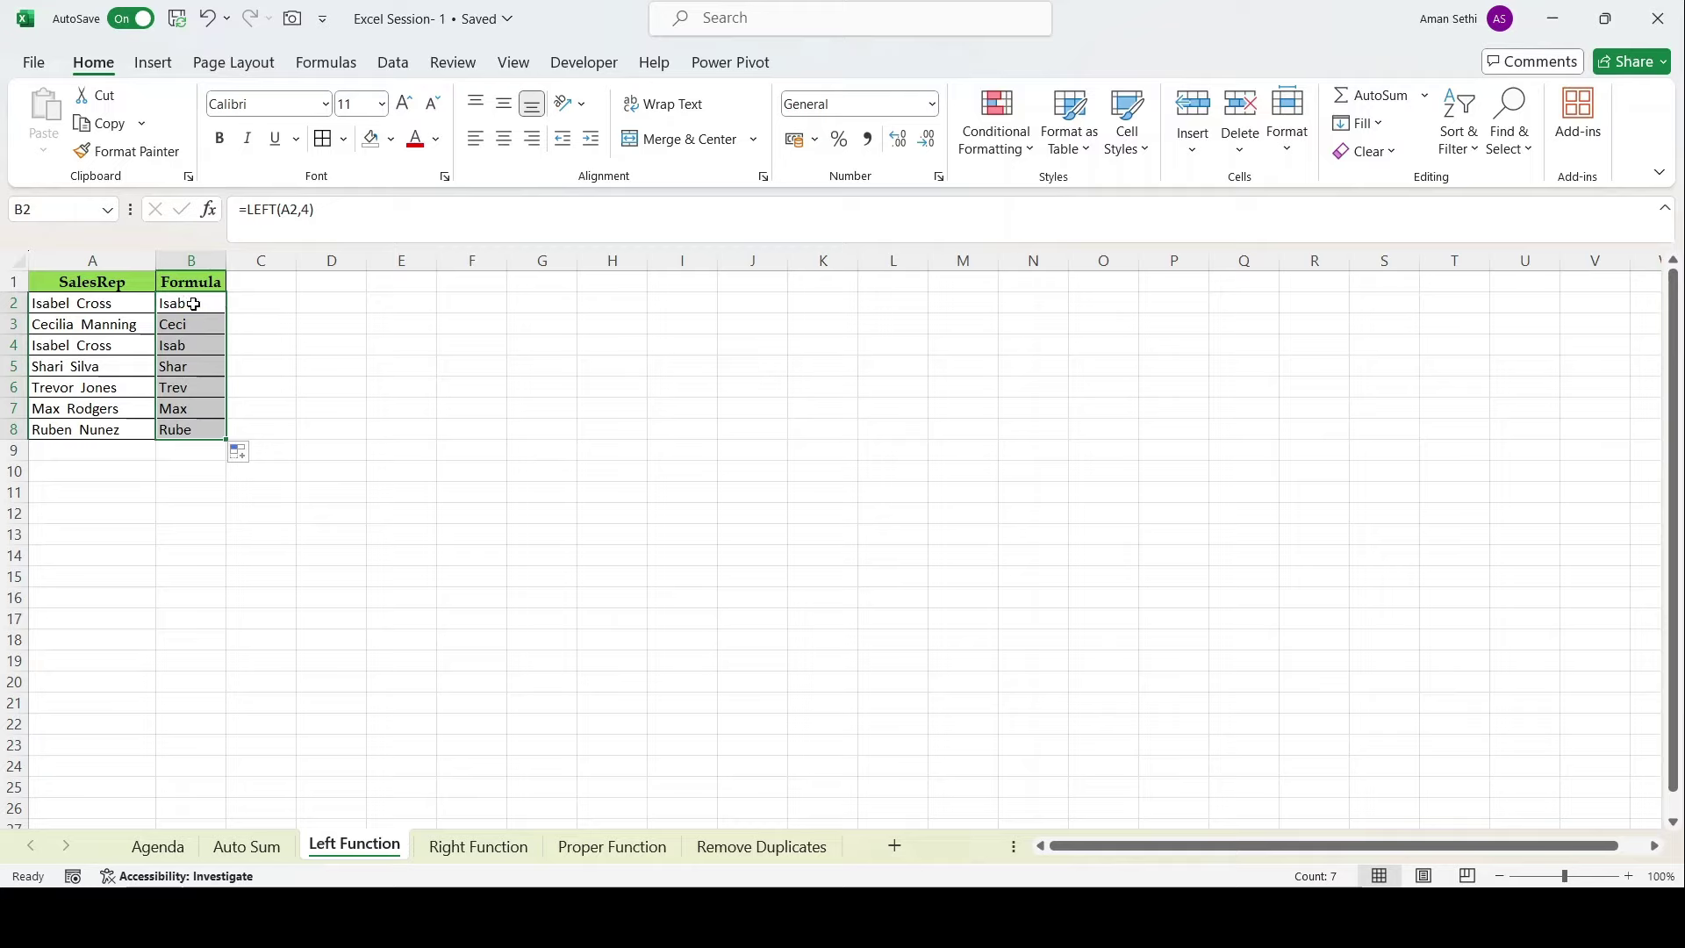
click(193, 304)
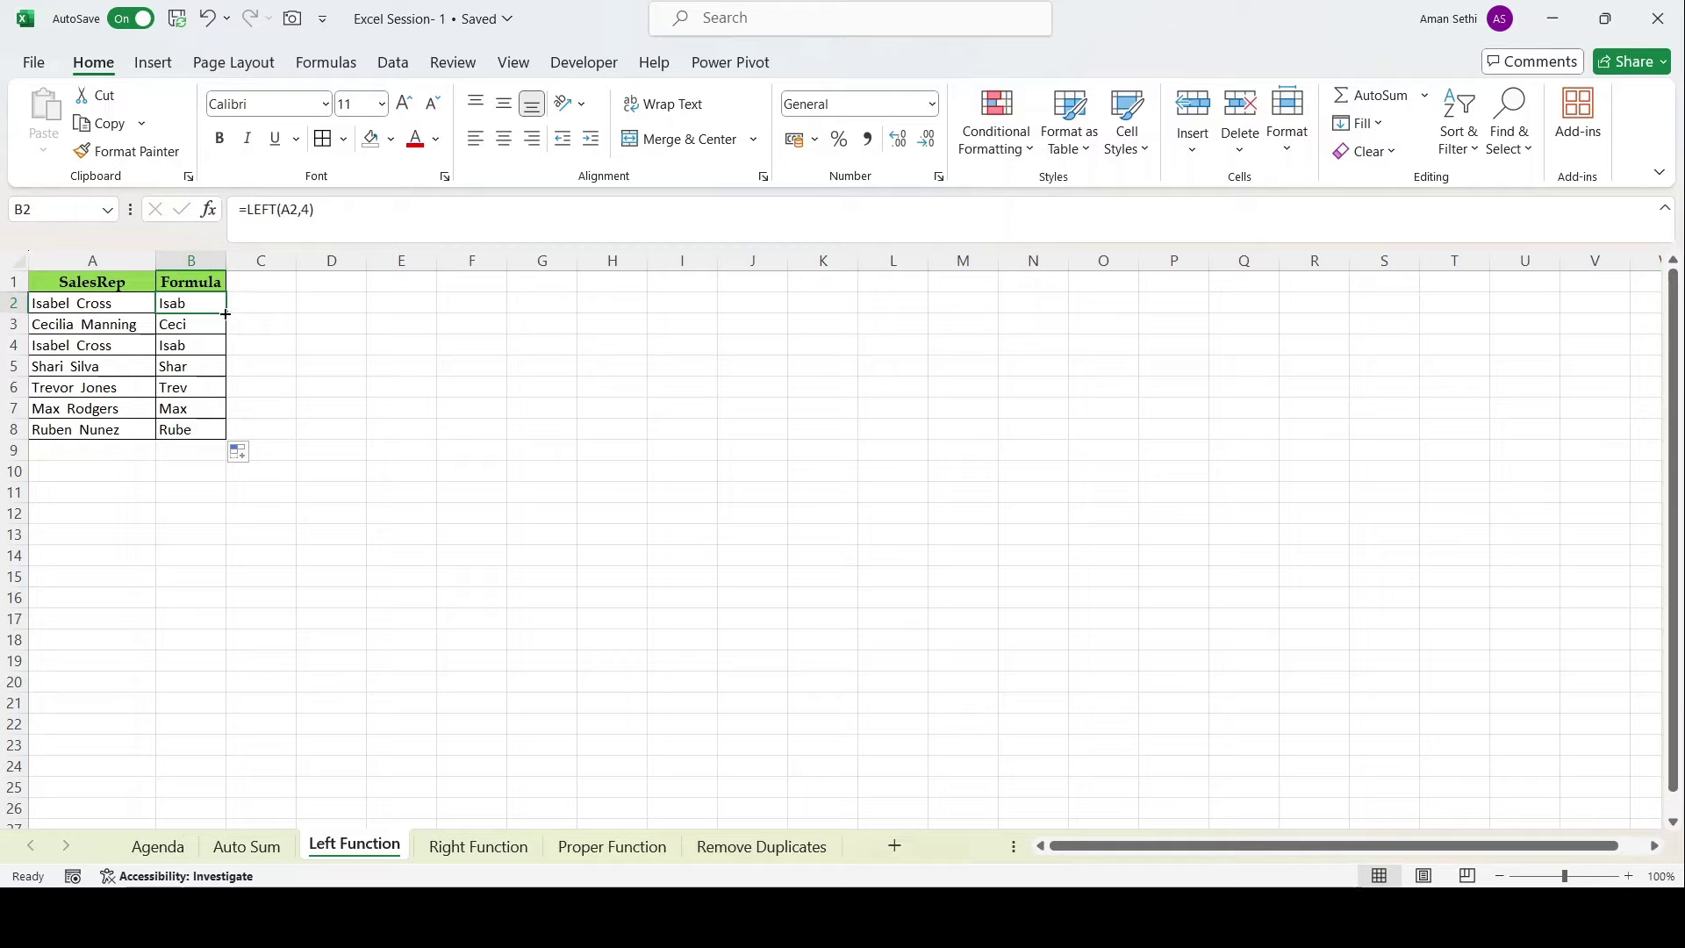
double_click(226, 314)
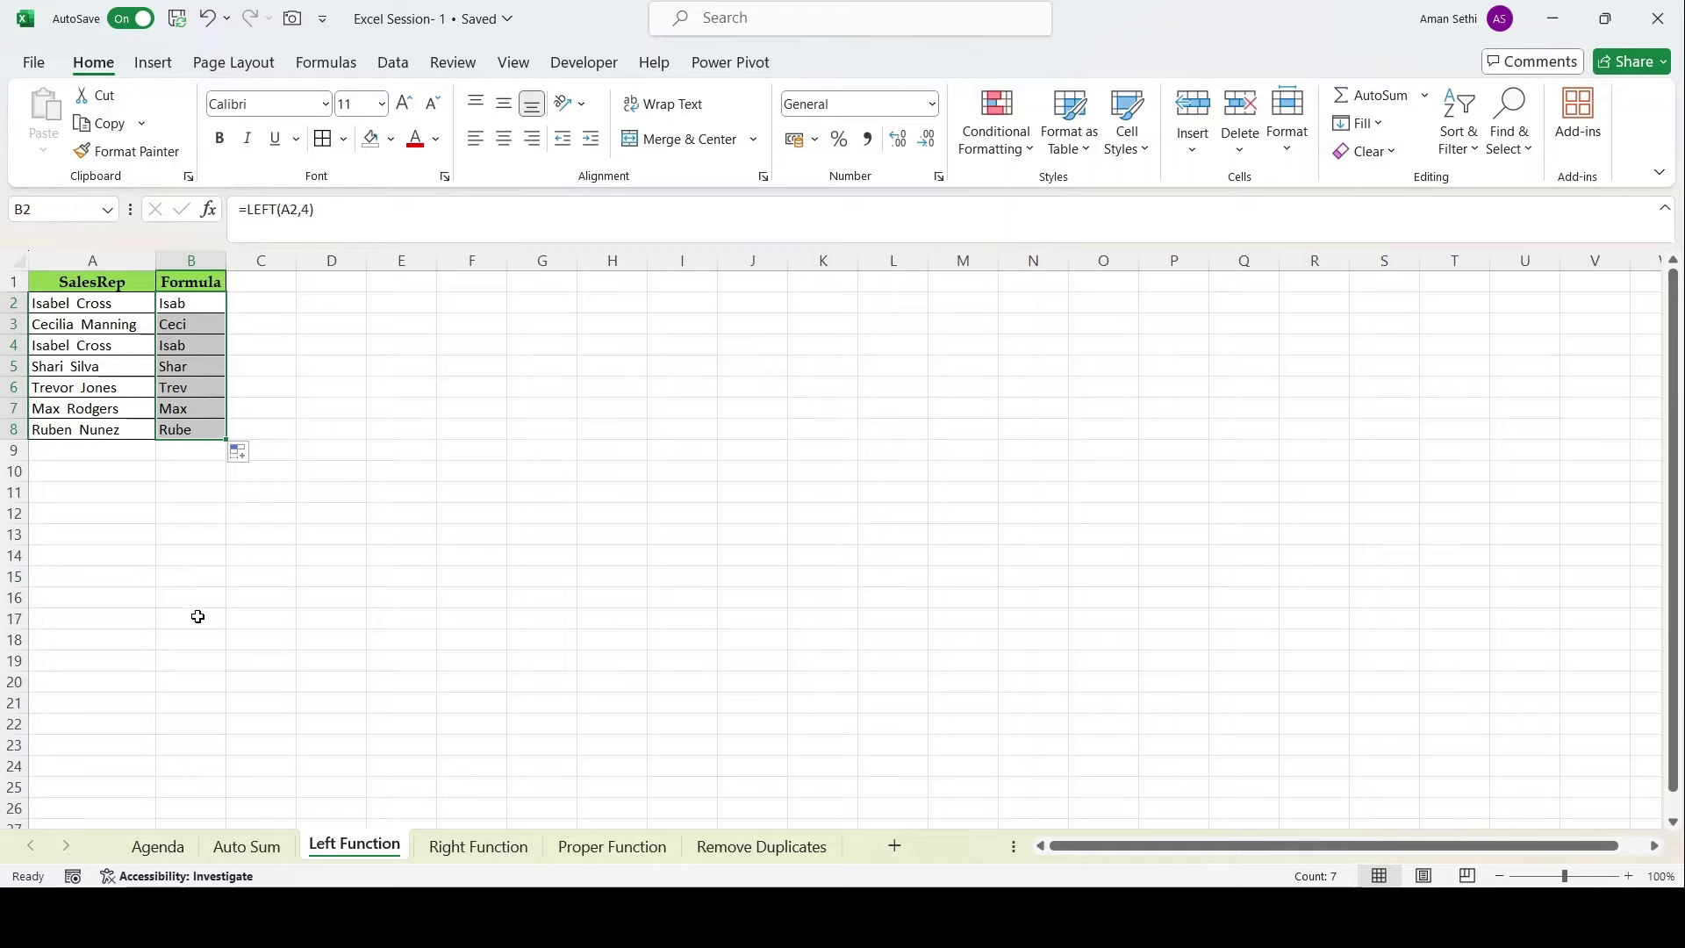
Compare the LEFT results in B2:B8 with the SalesRep names, inspecting the formulas in individual cells.
click(187, 319)
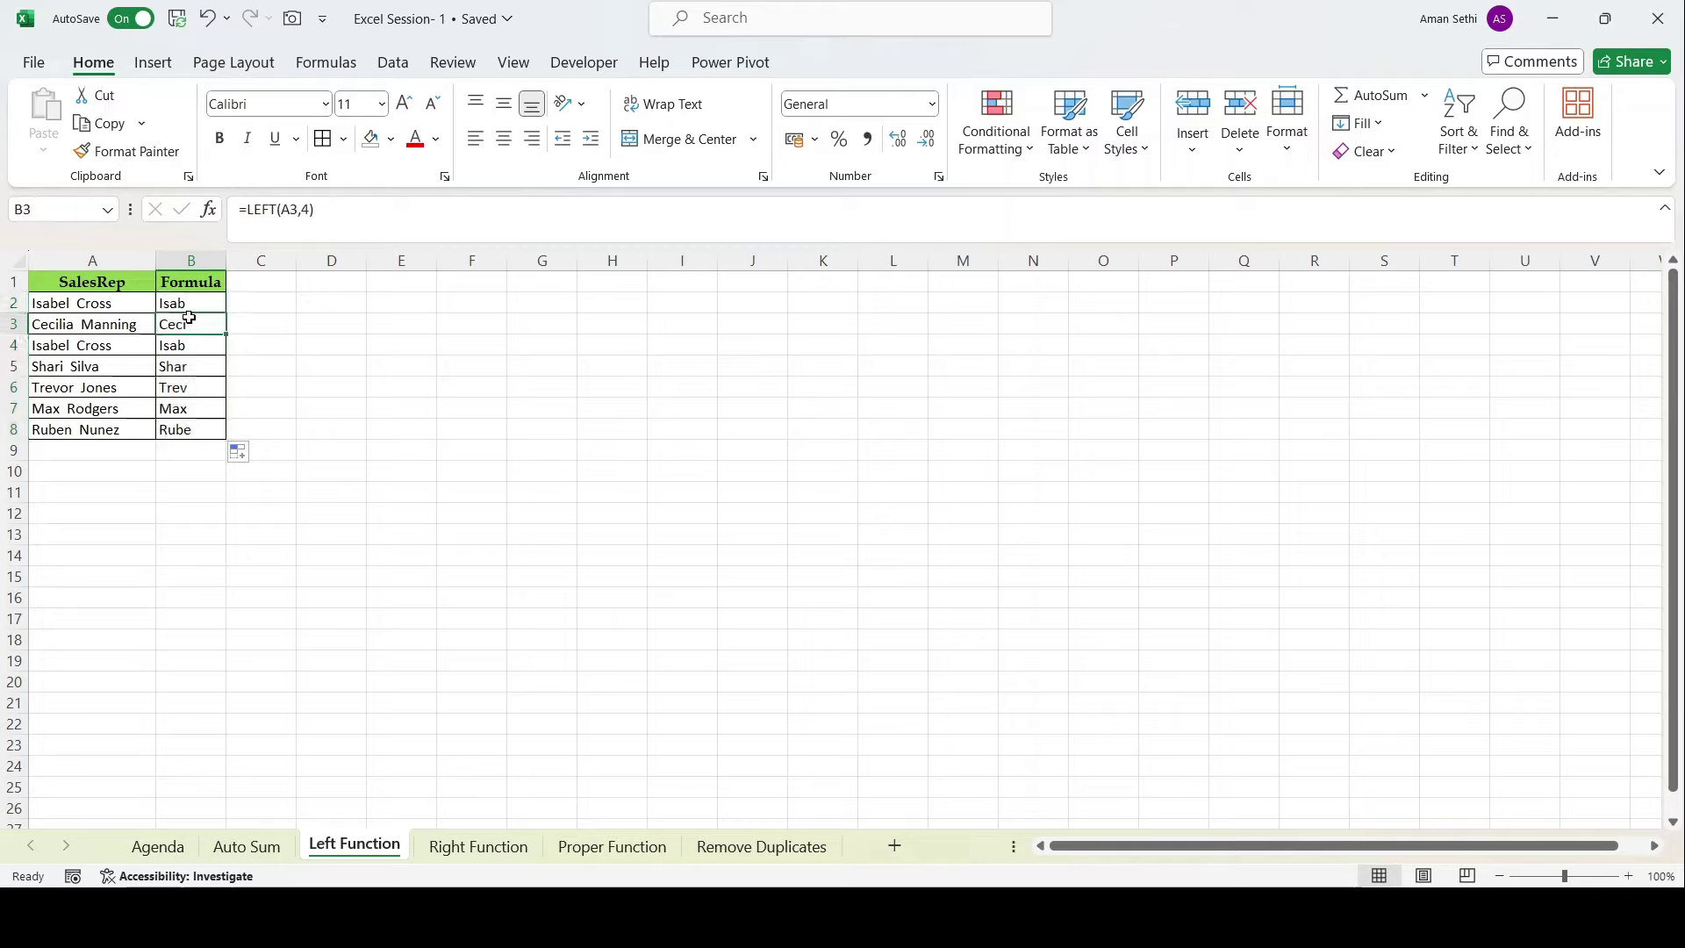
click(188, 301)
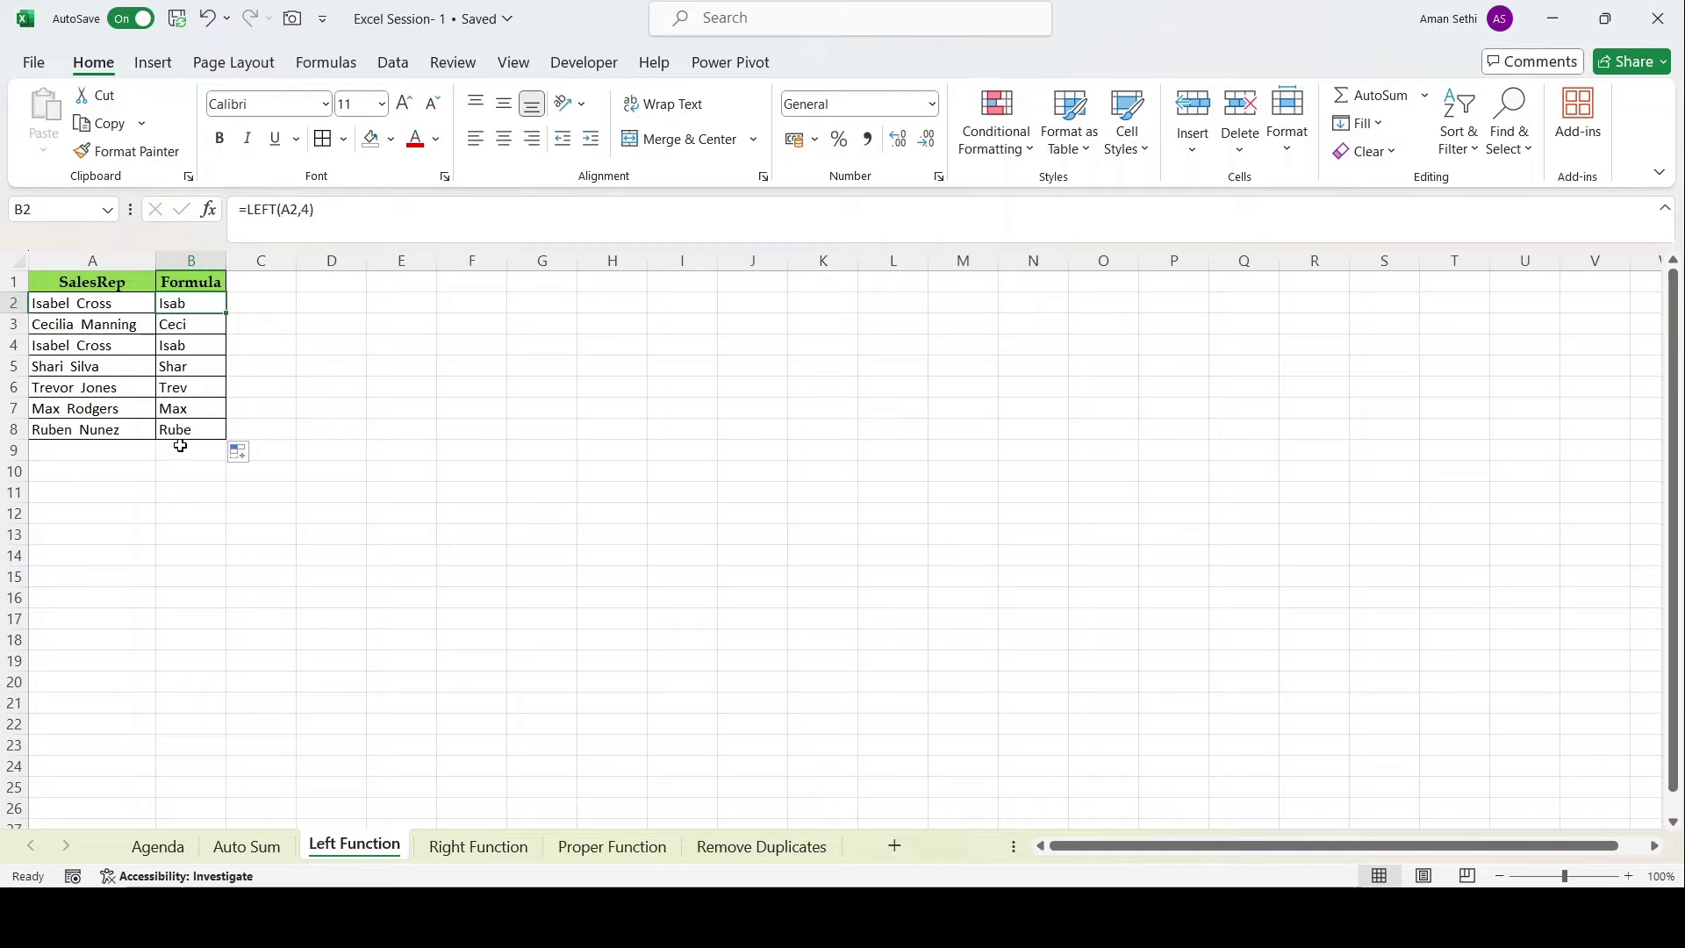
click(175, 347)
click(182, 298)
click(202, 411)
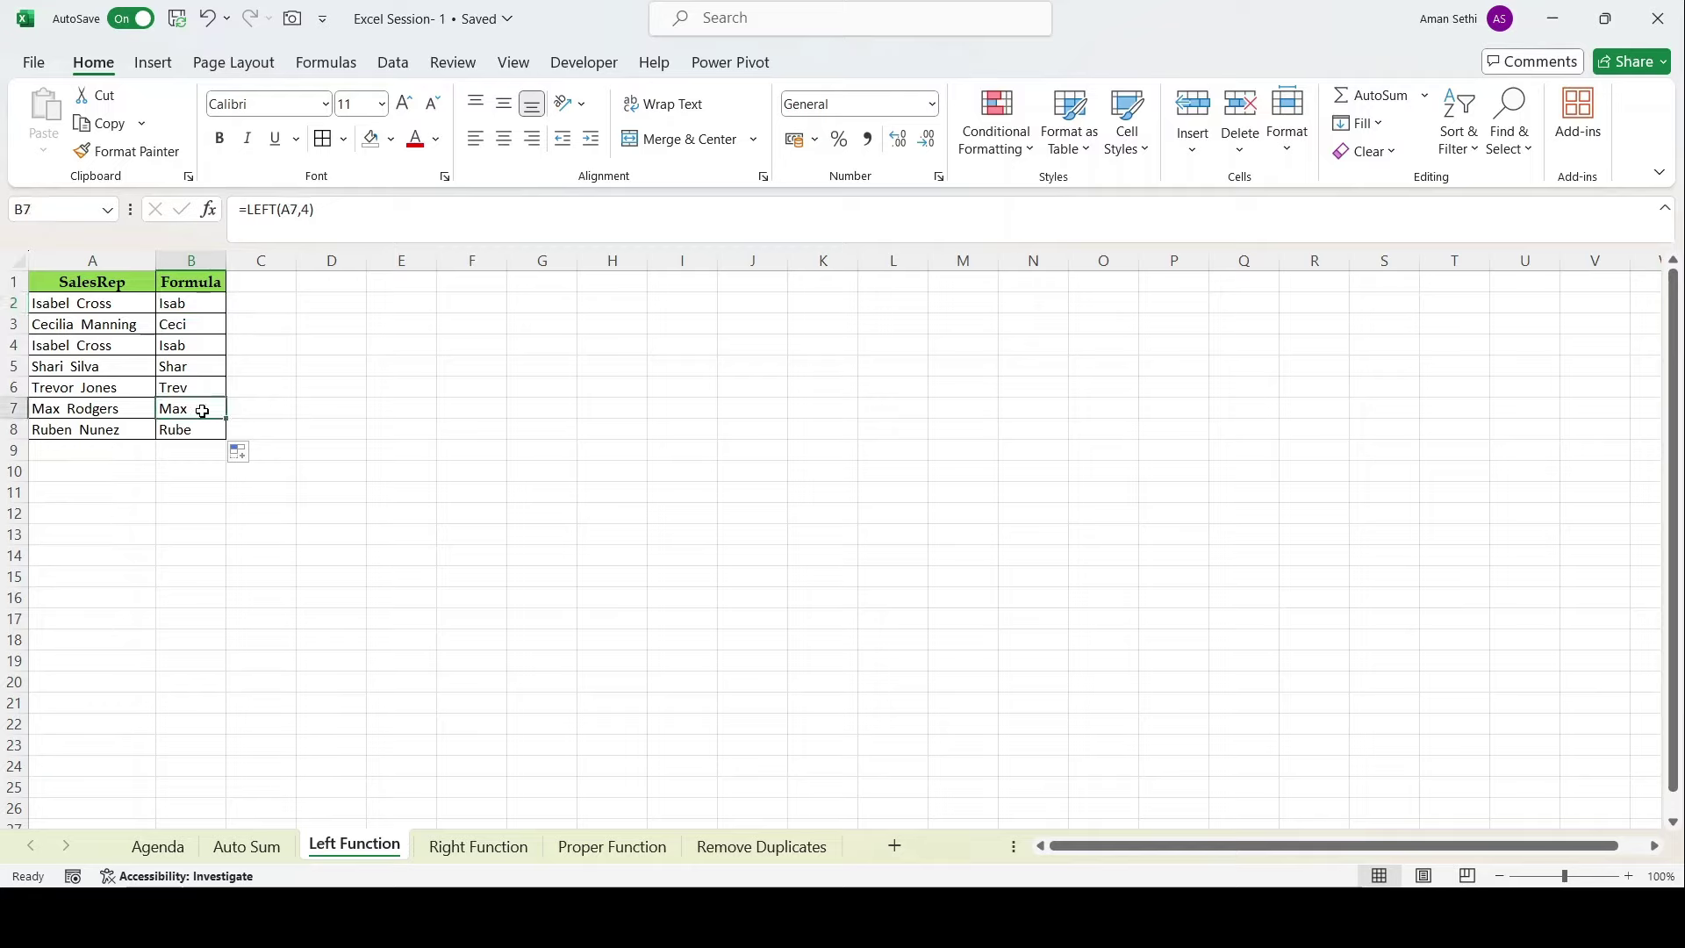
click(117, 432)
click(185, 429)
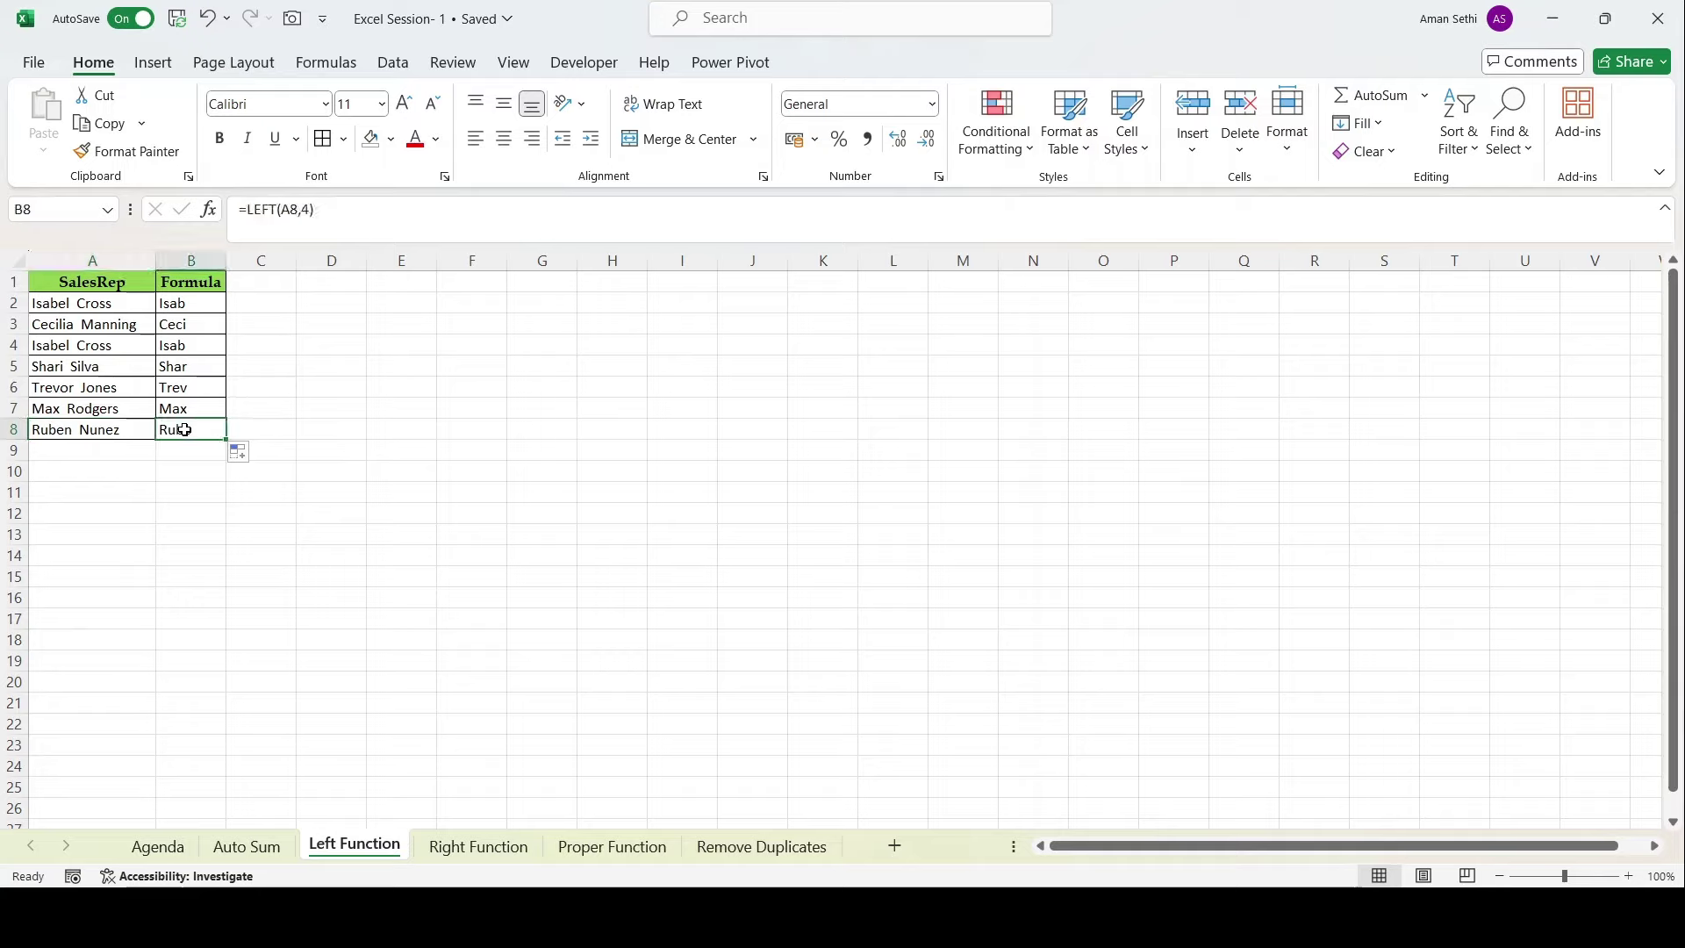
click(196, 363)
click(187, 326)
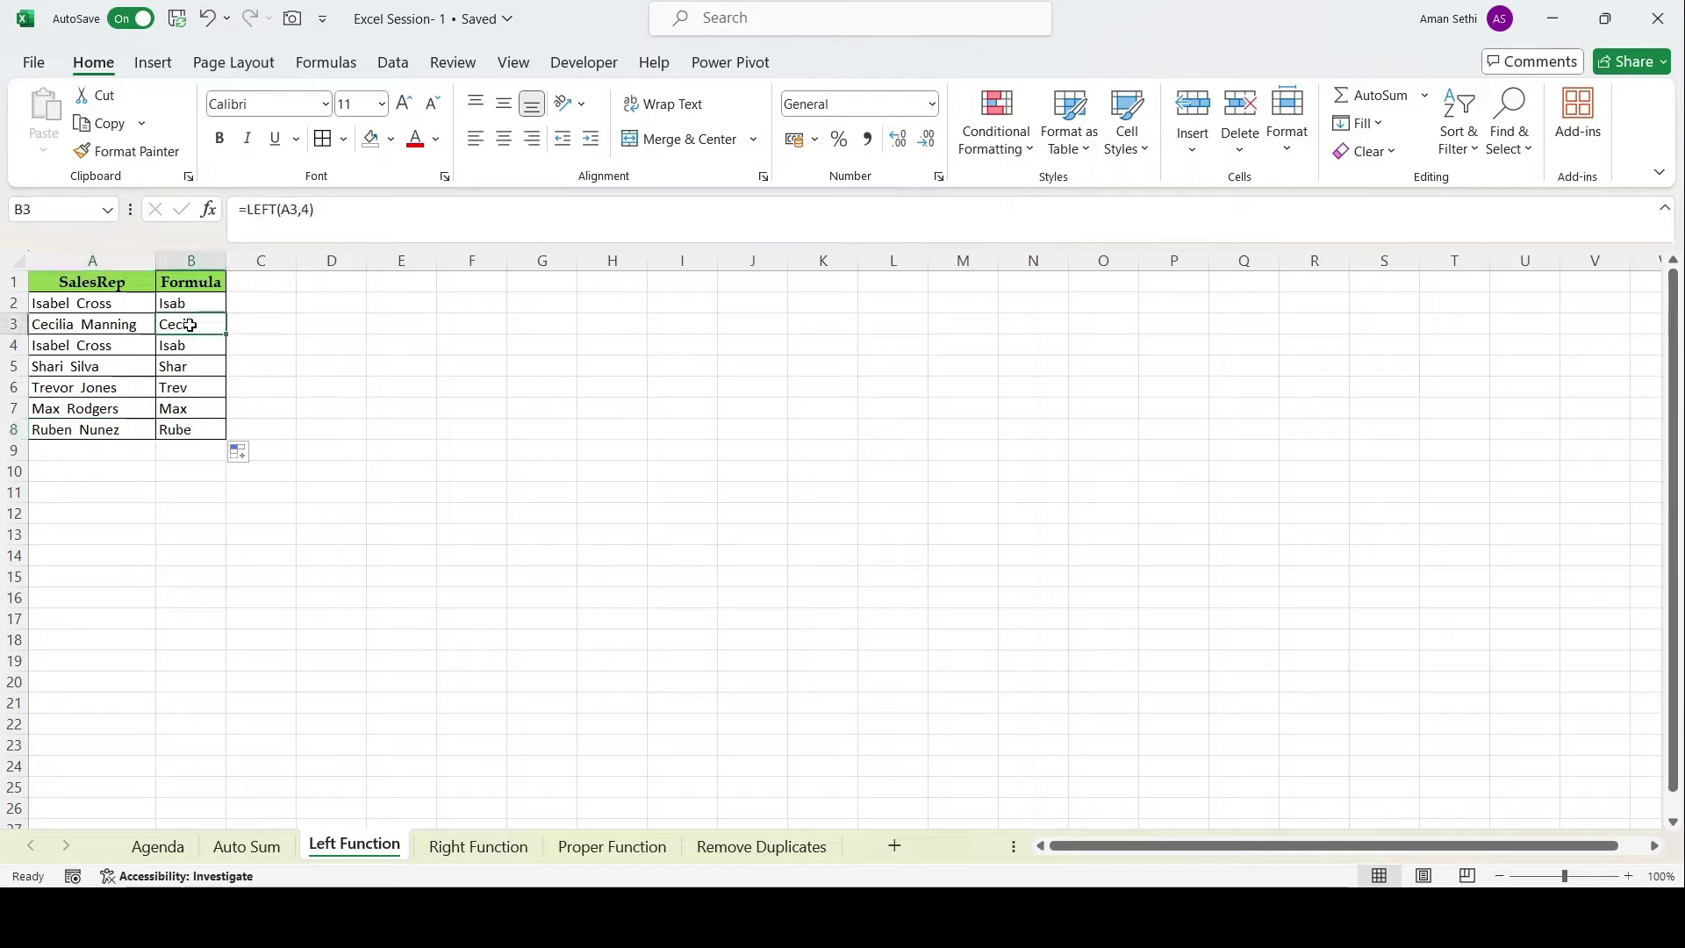
click(192, 306)
click(200, 347)
click(204, 372)
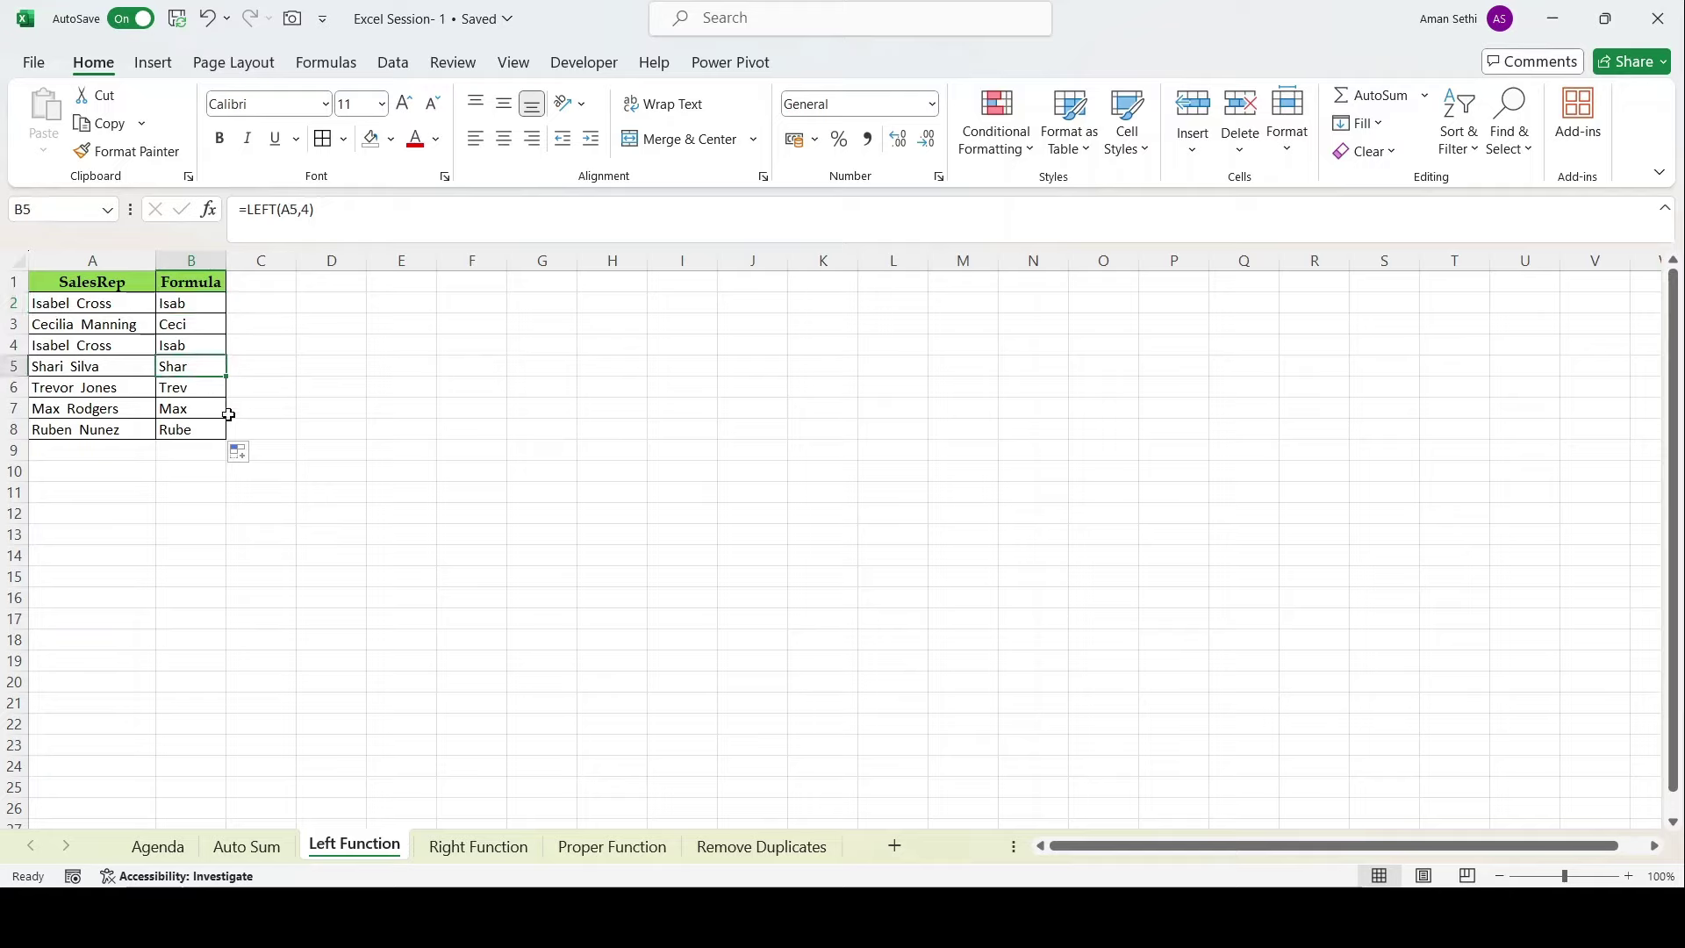
drag(124, 303, 180, 438)
click(180, 374)
On the Right Function sheet, clear the existing RIGHT formulas from the Formula column, cells B2:B8.
click(481, 847)
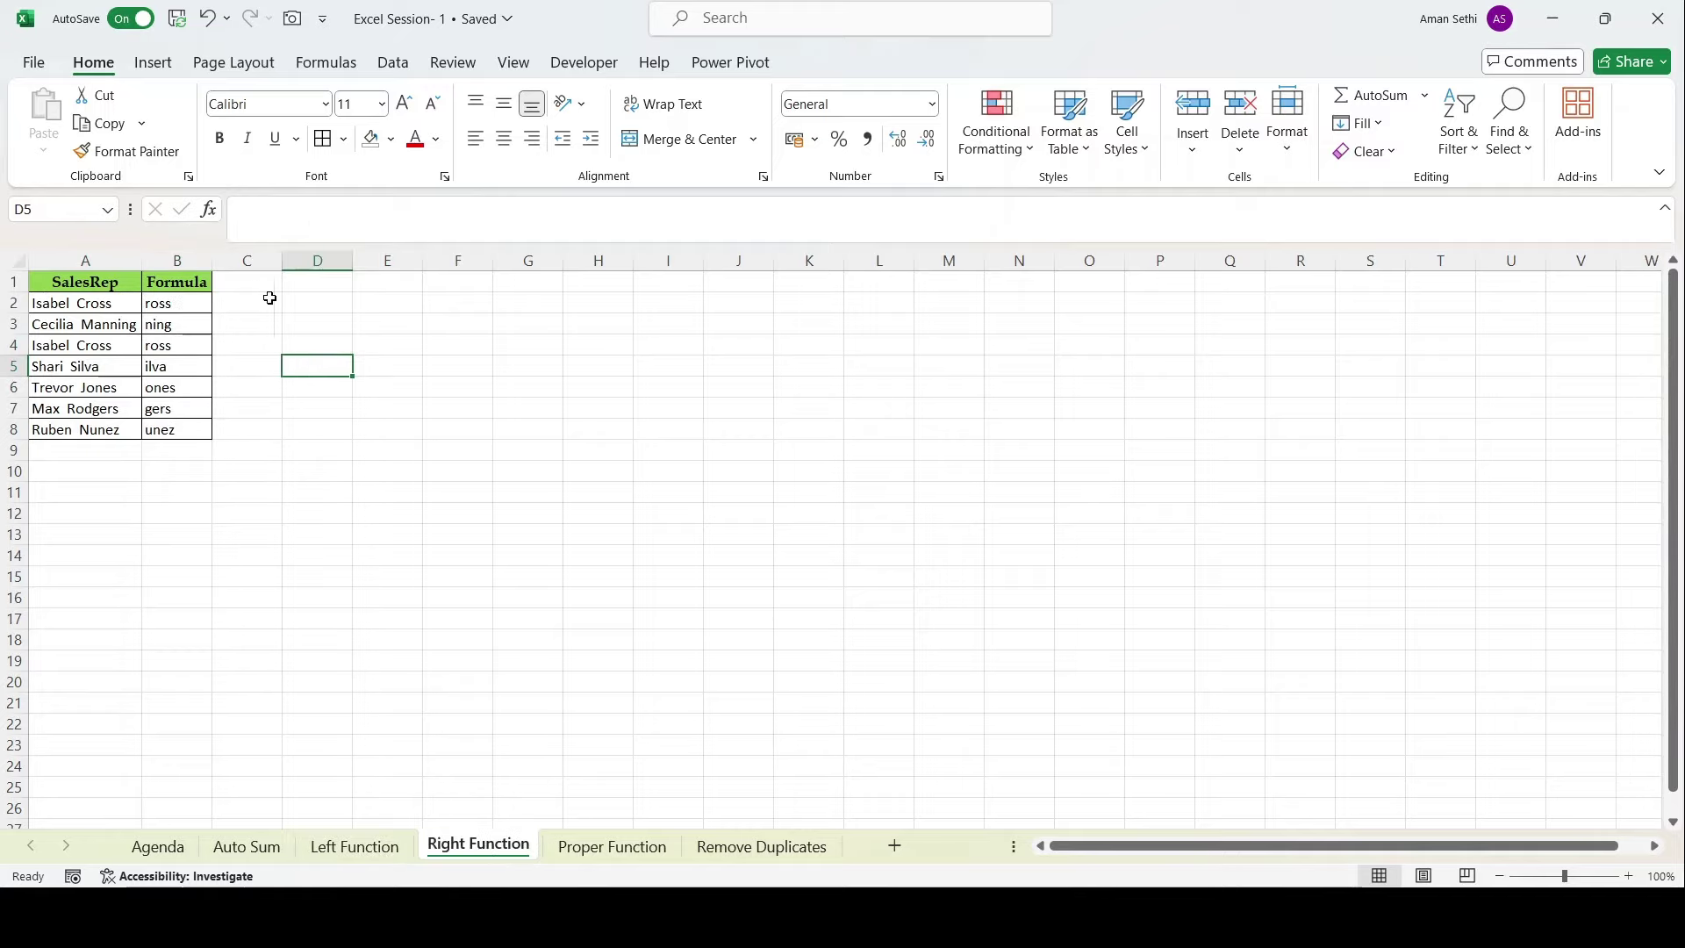
drag(185, 302, 187, 429)
key(Delete)
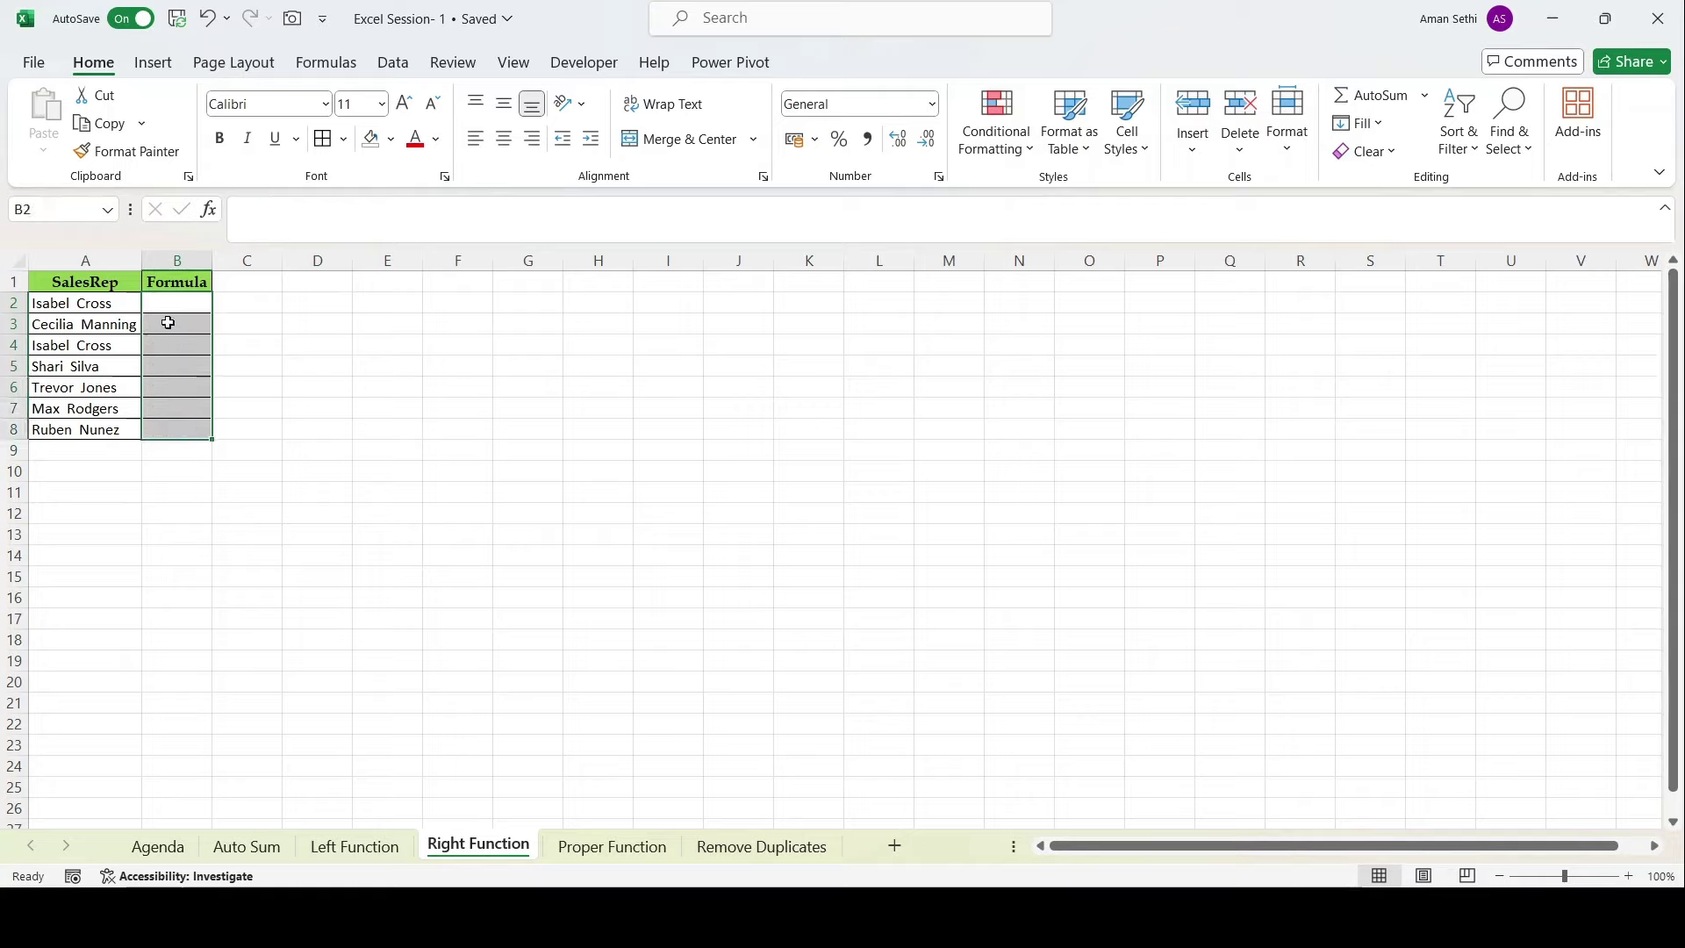
Enter the formula =RIGHT(A2,4) in cell B2 to extract the last four characters of the SalesRep name.
double_click(169, 302)
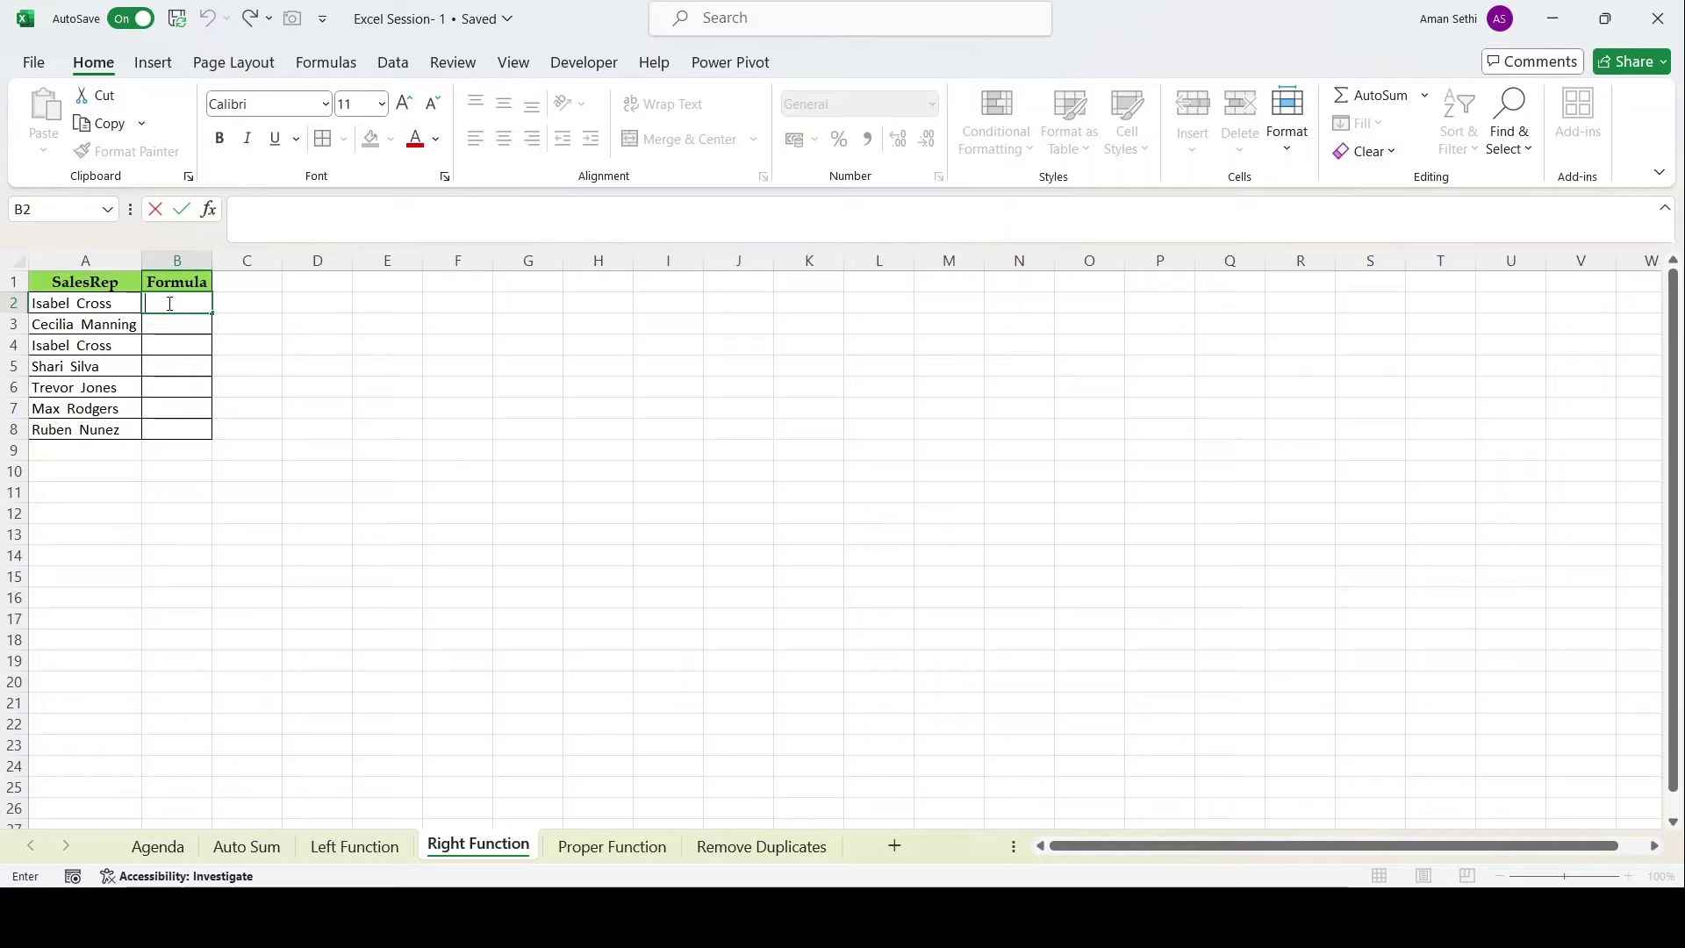
text(=right()
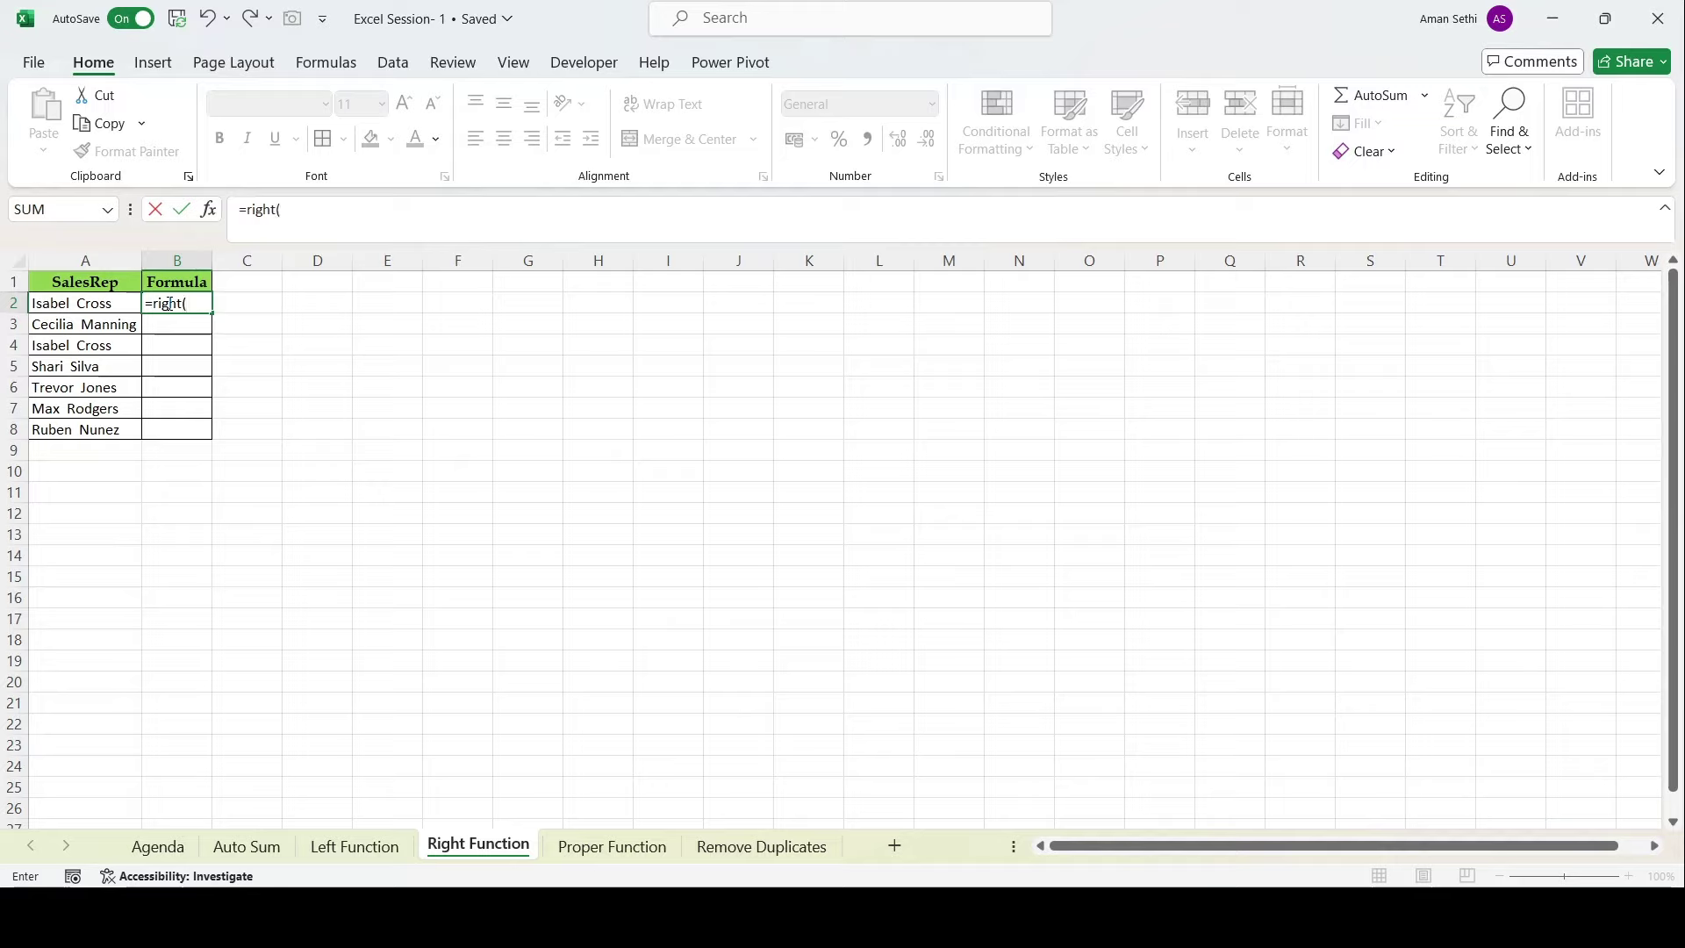
click(115, 303)
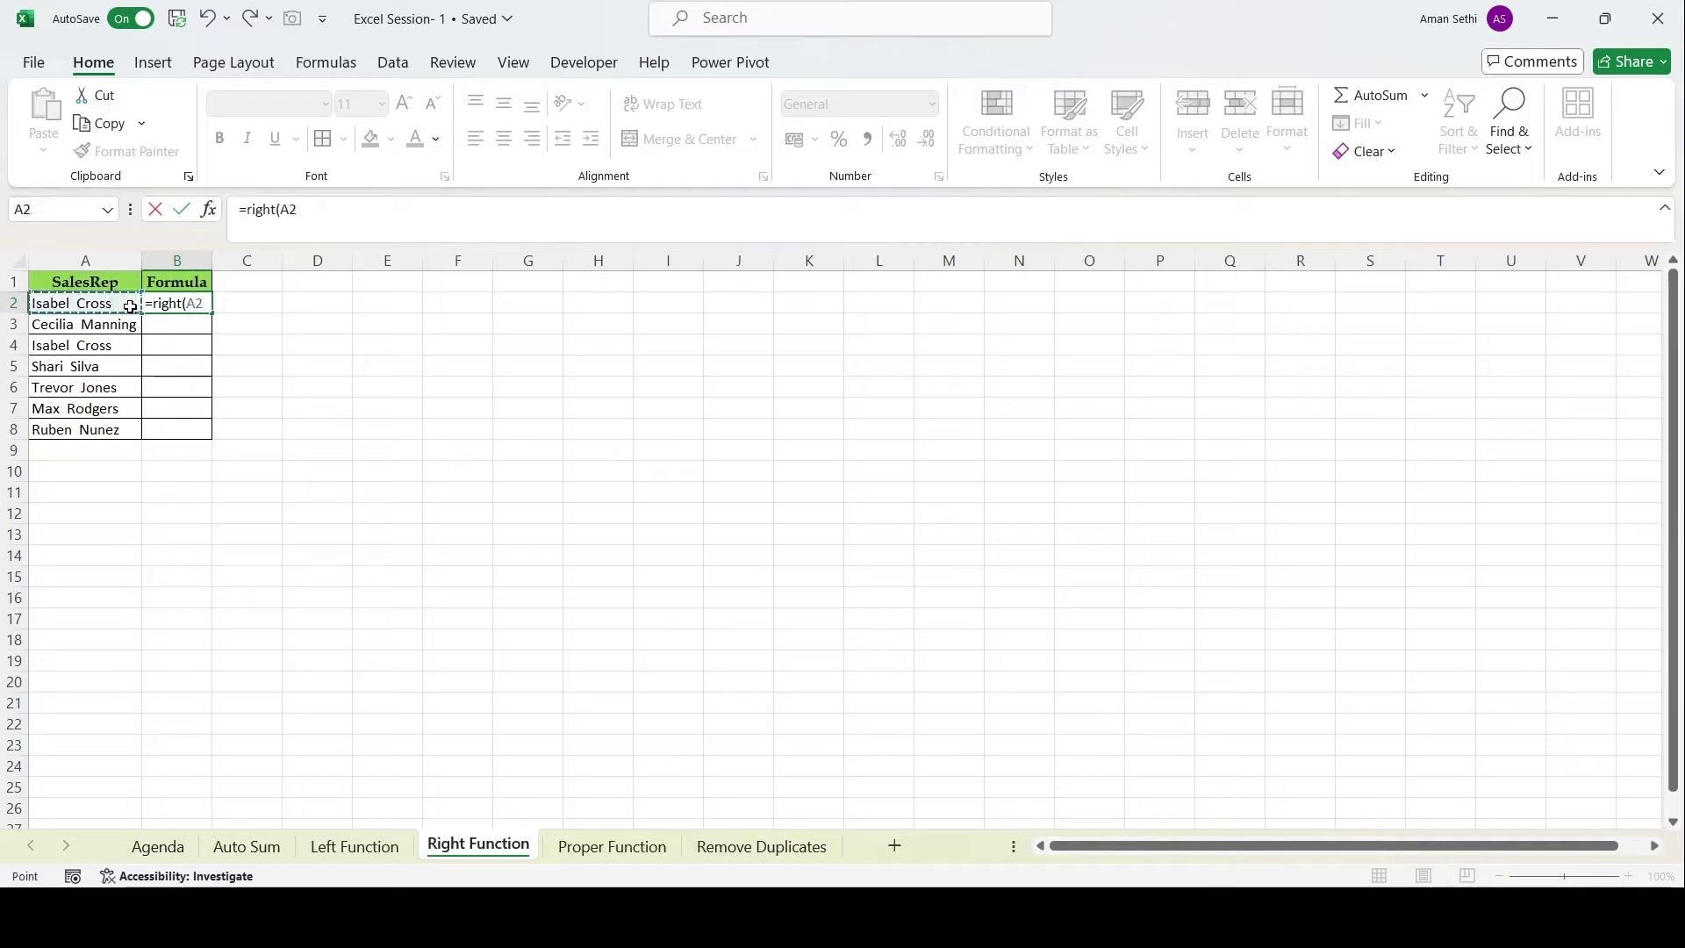
text(,4))
key(Return)
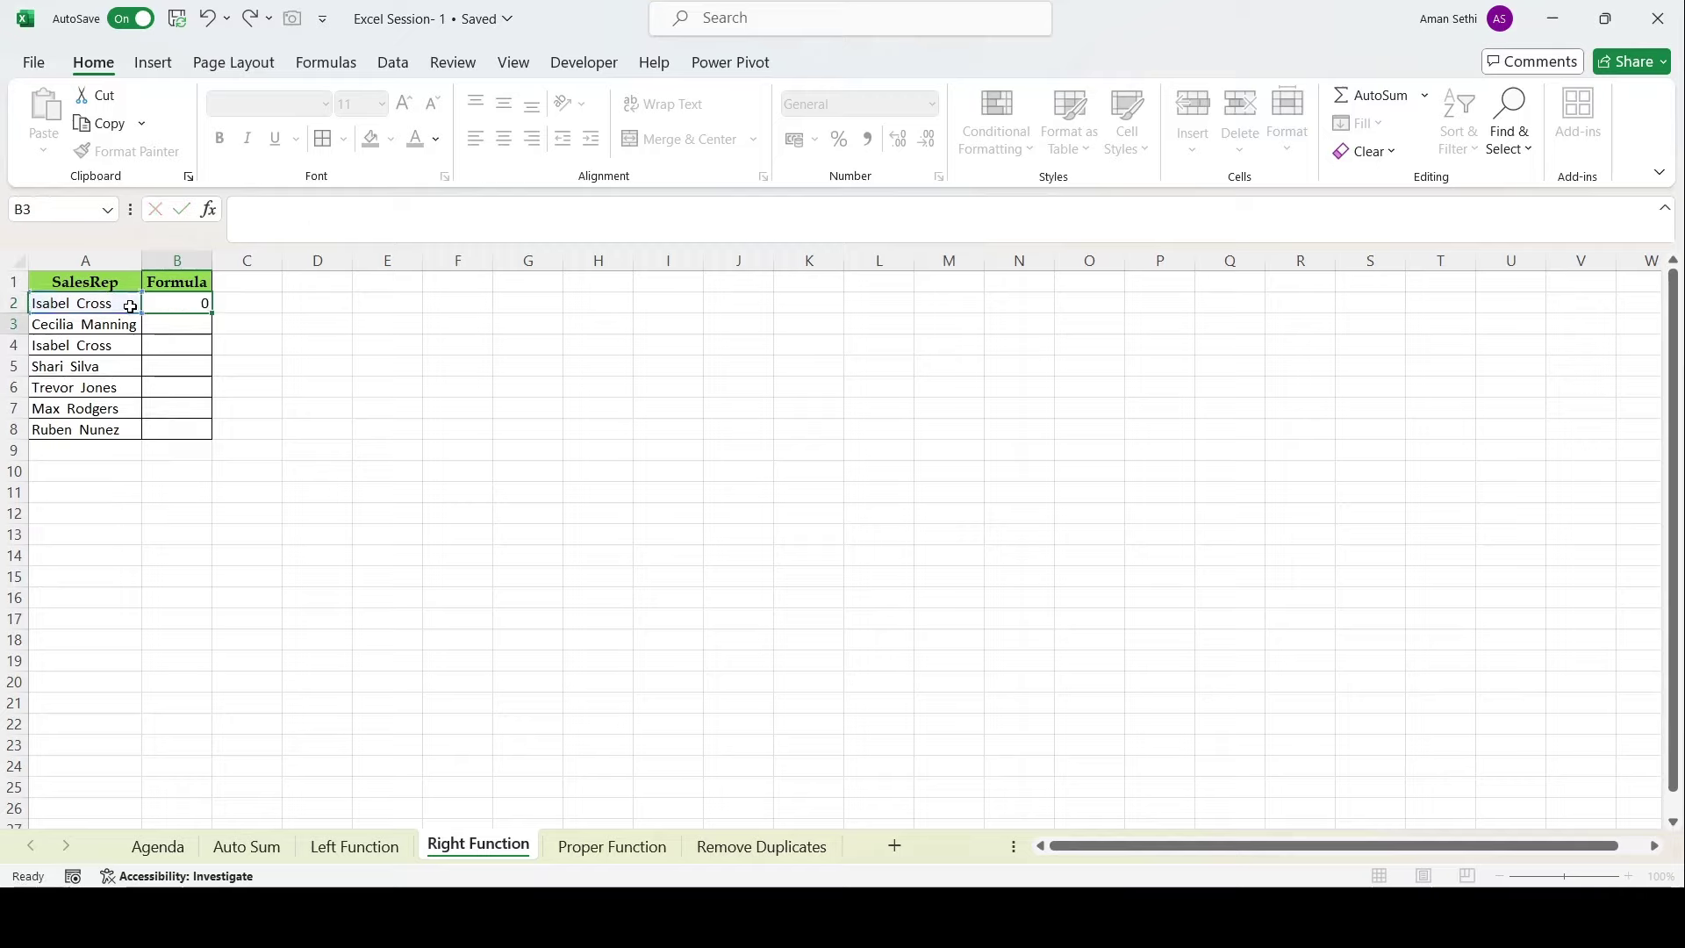
Fill the RIGHT formula from B2 down the Formula column through B8.
click(156, 304)
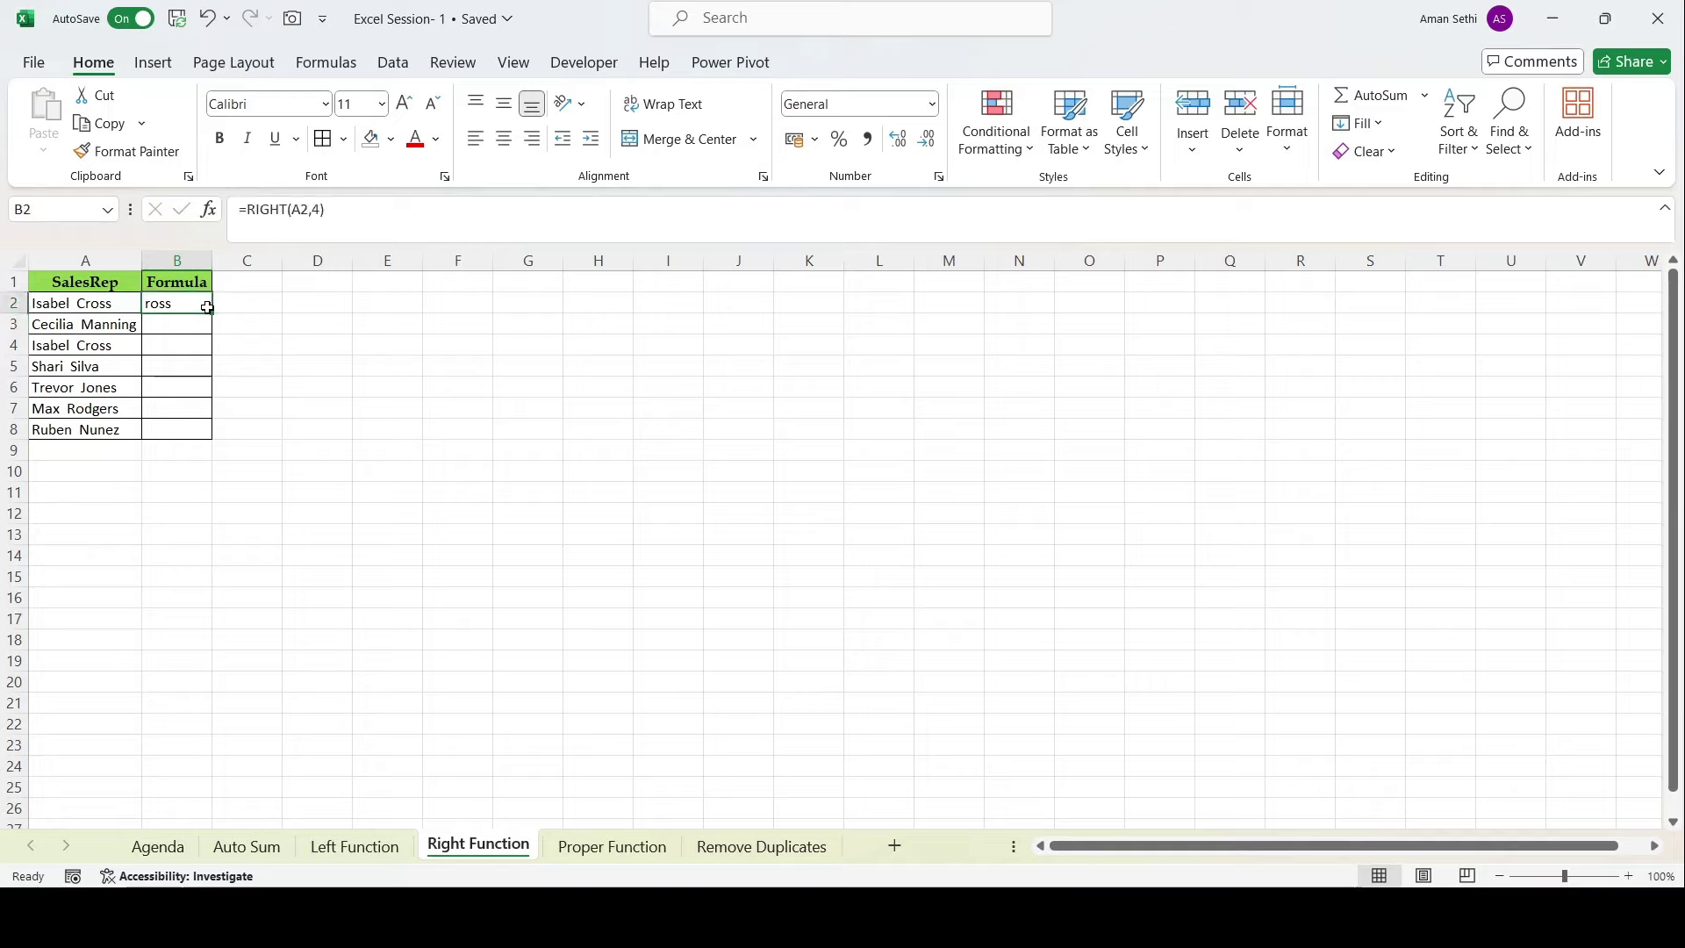
double_click(209, 310)
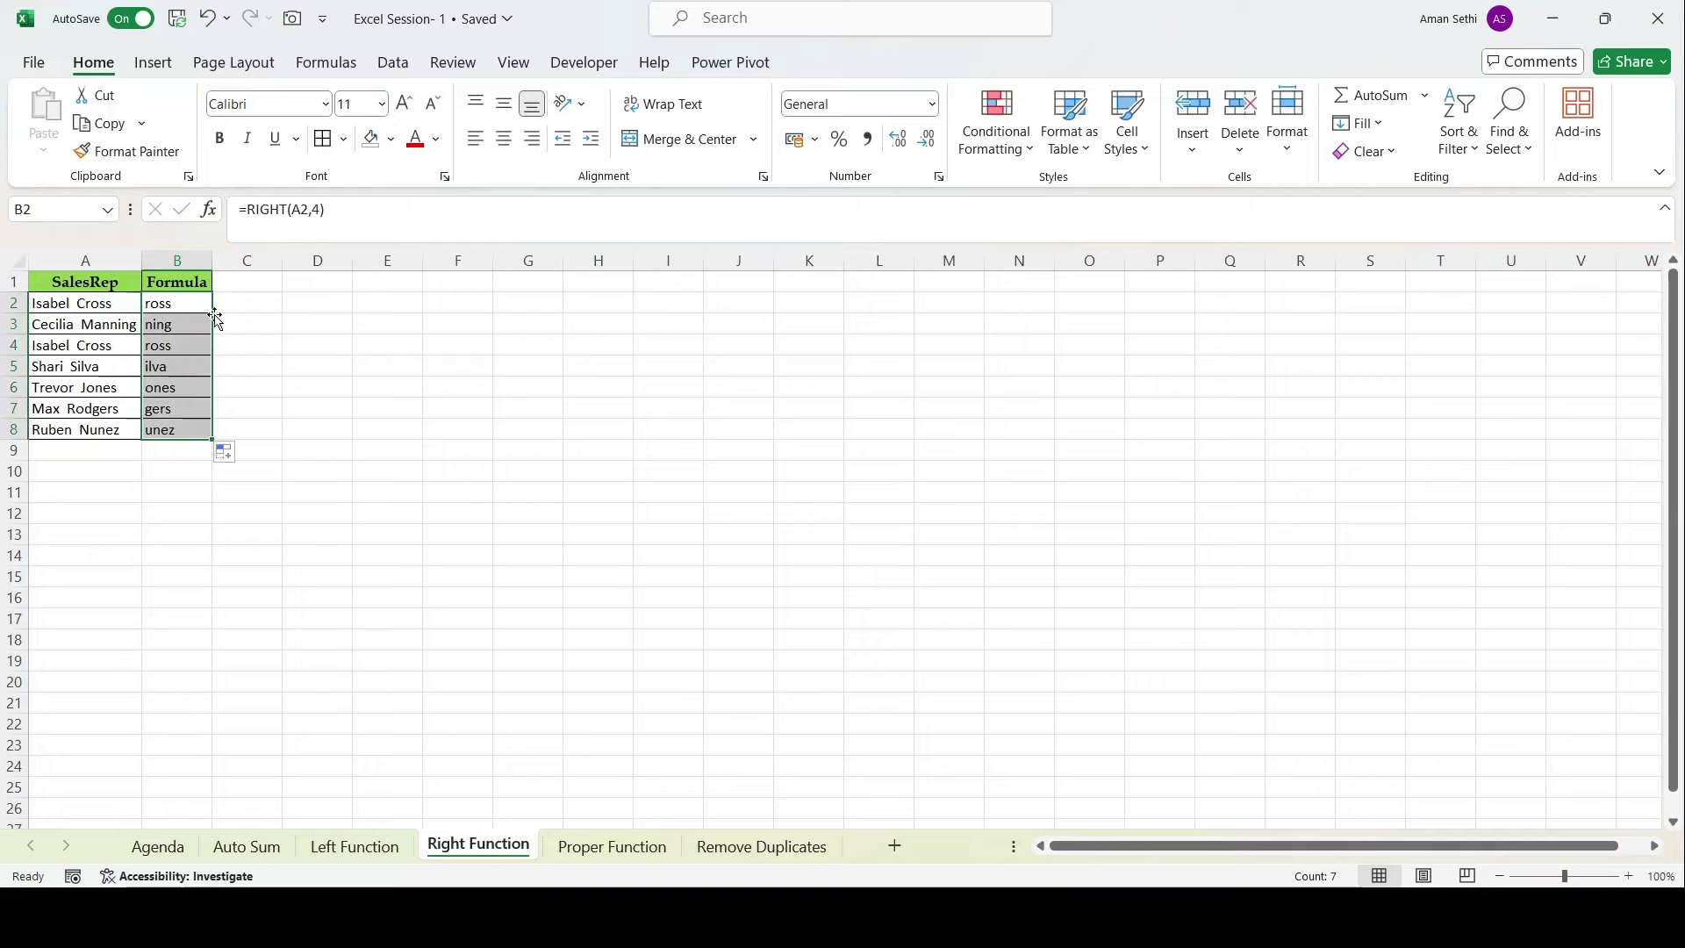
click(205, 305)
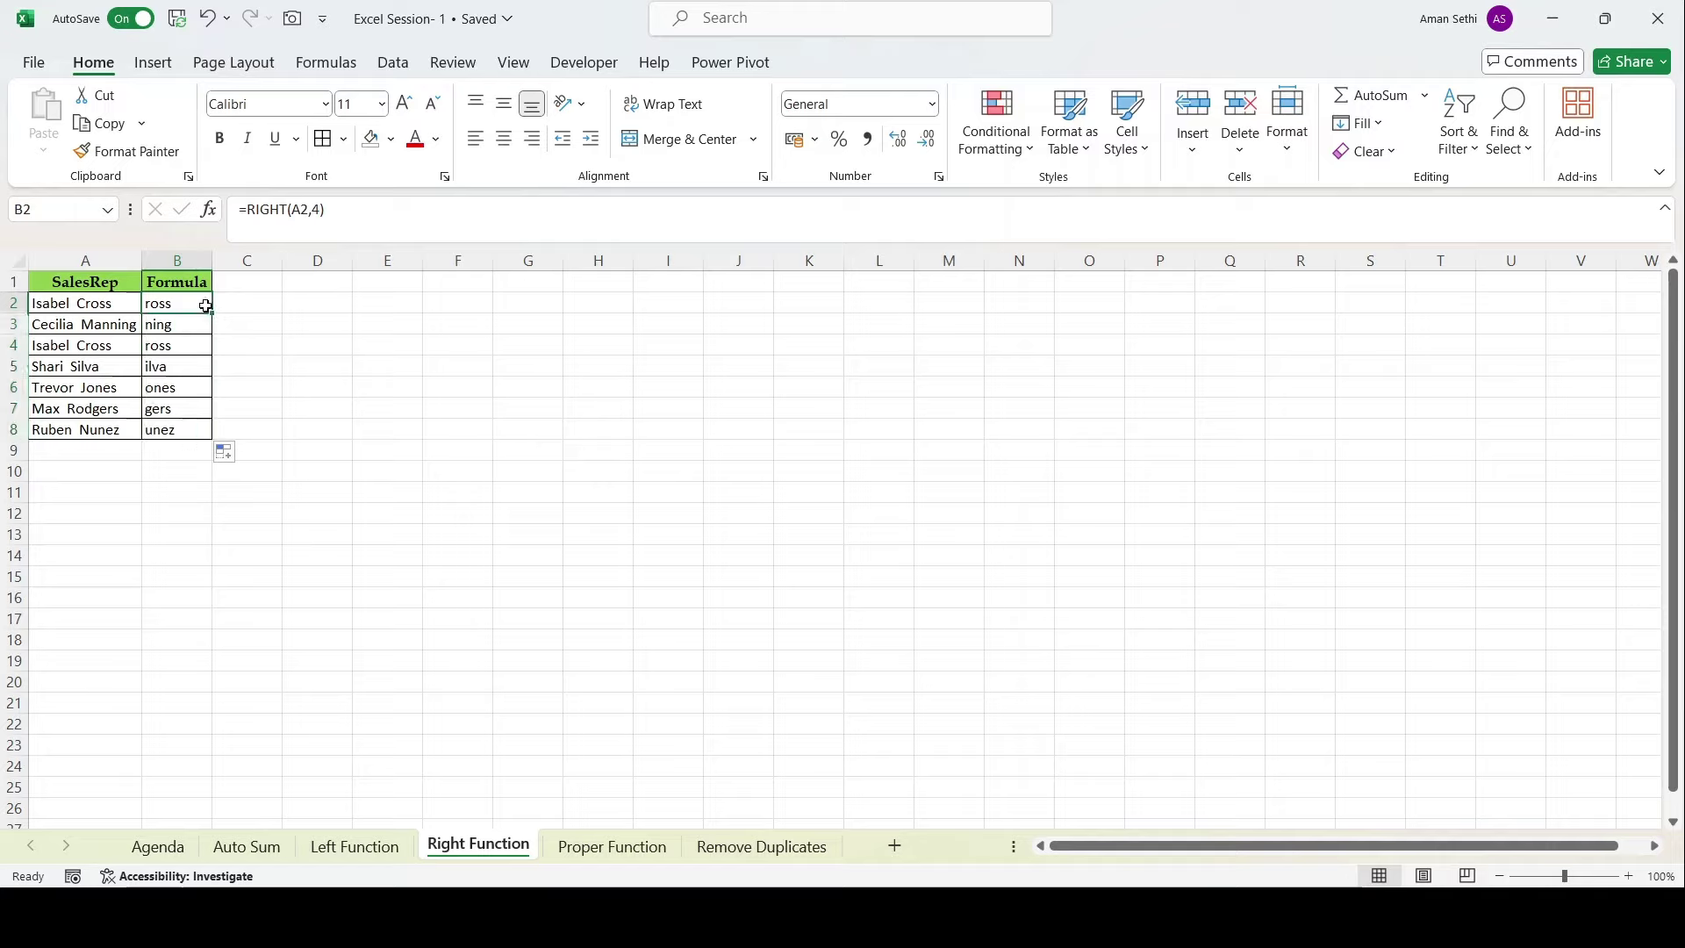
key(ctrl+shift+Down)
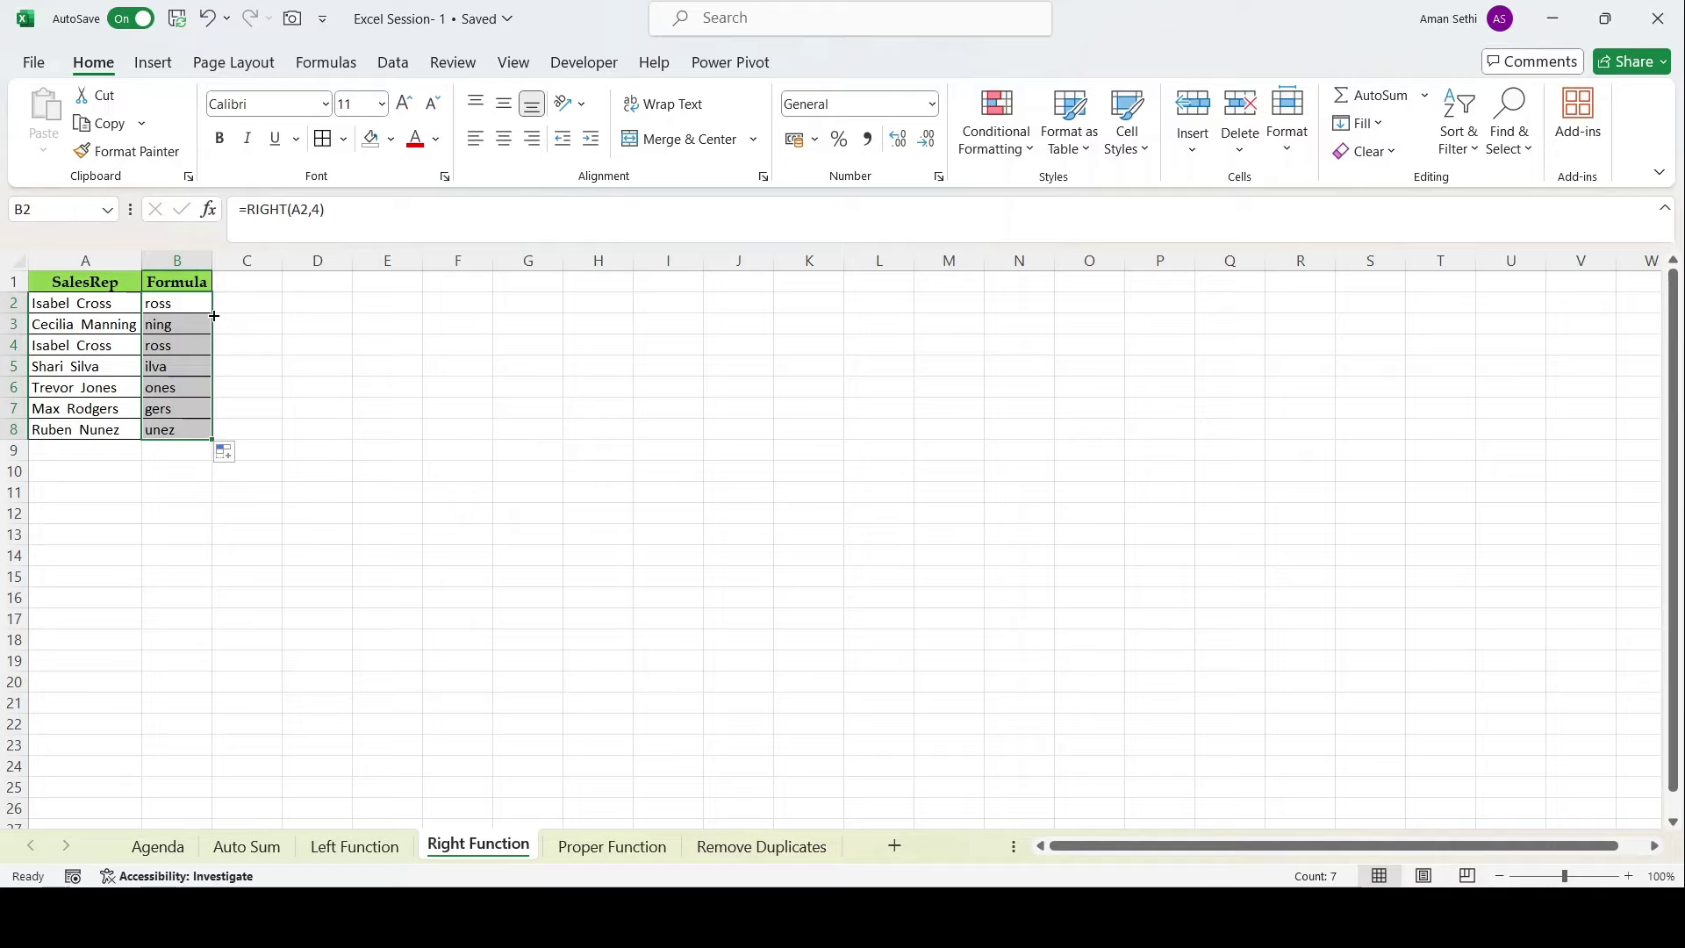
click(202, 307)
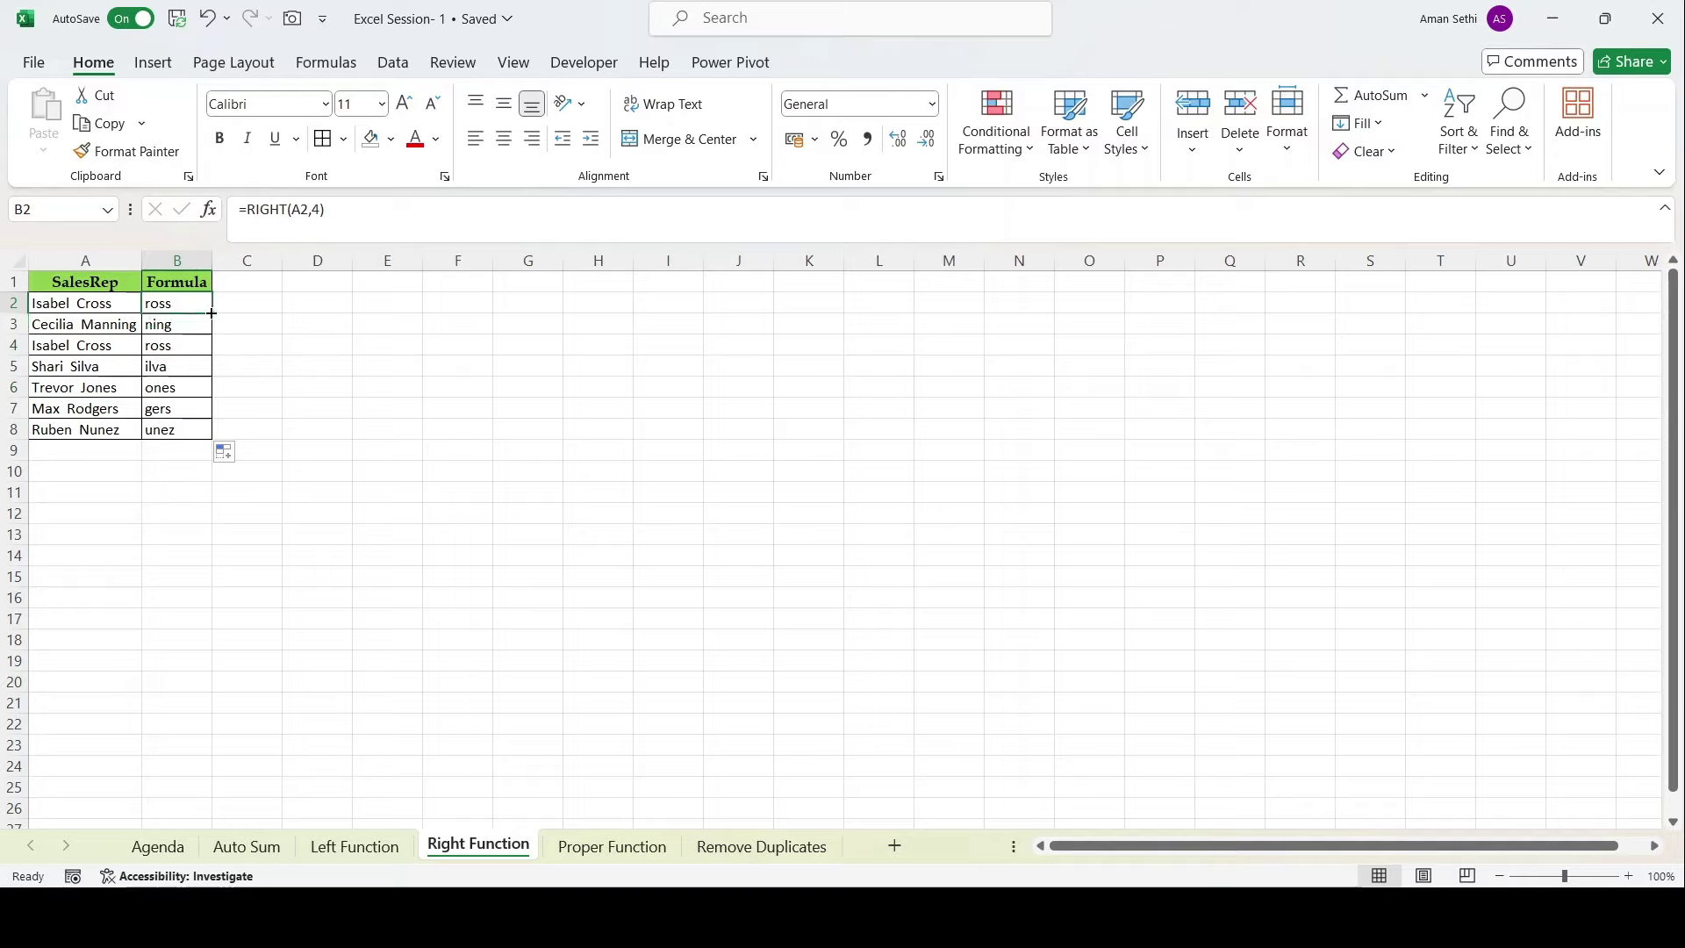
key(ctrl+shift+Down)
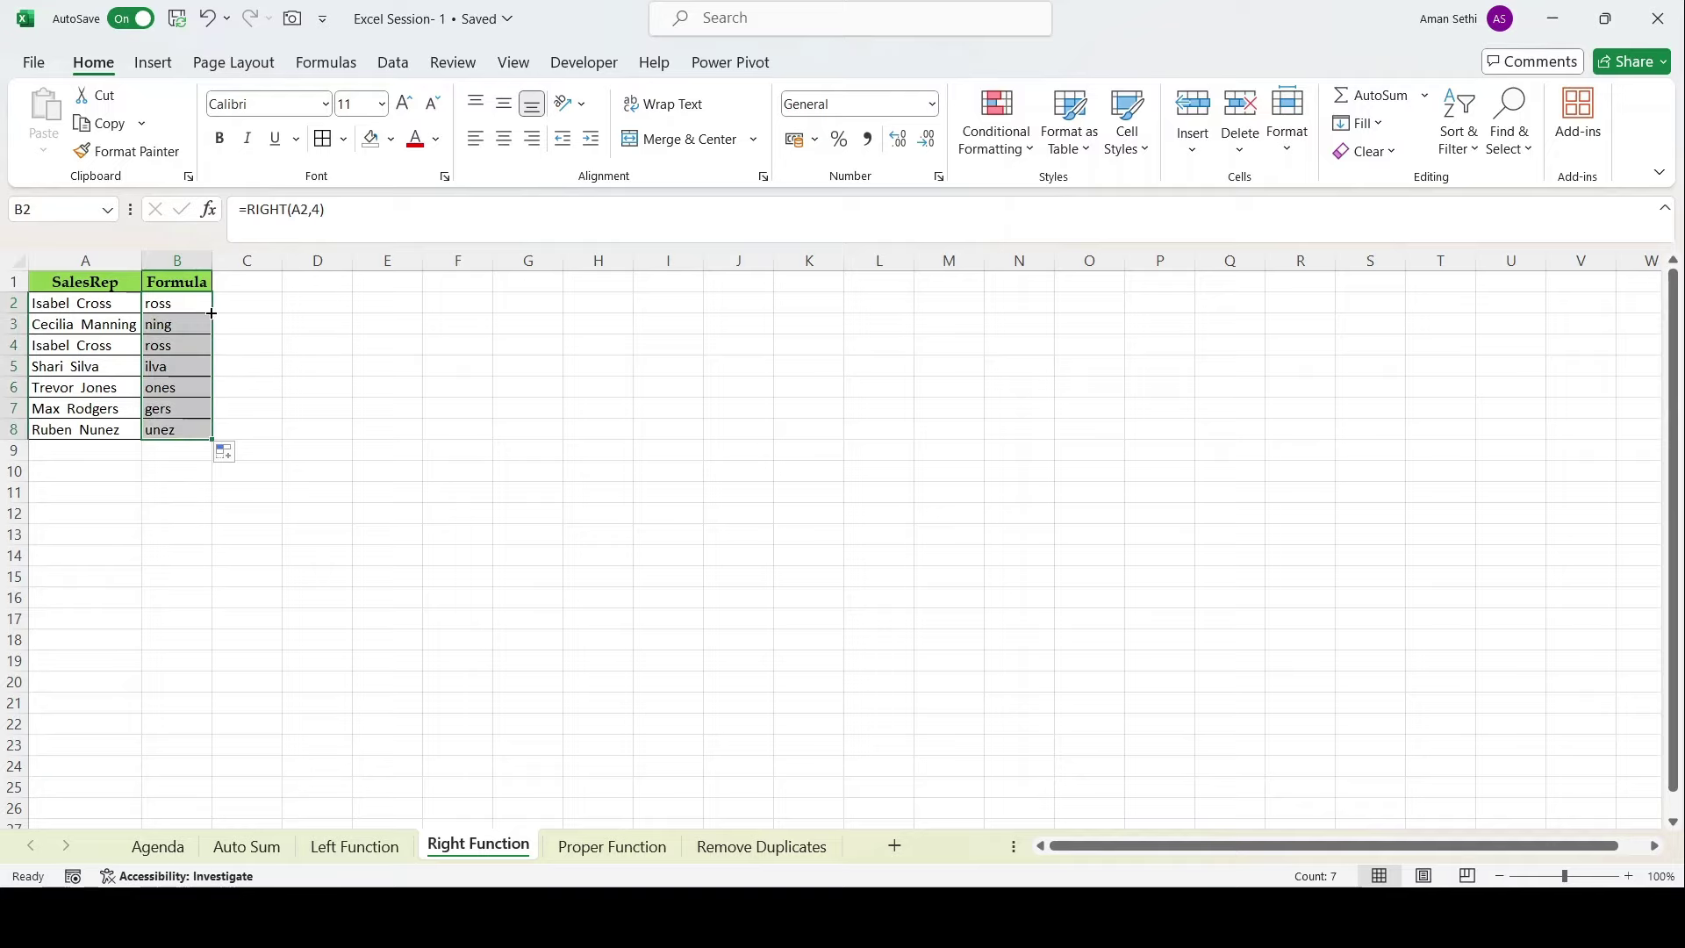
Inspect the copied RIGHT formulas in several cells of the Formula column, then deselect the table.
click(199, 324)
click(188, 303)
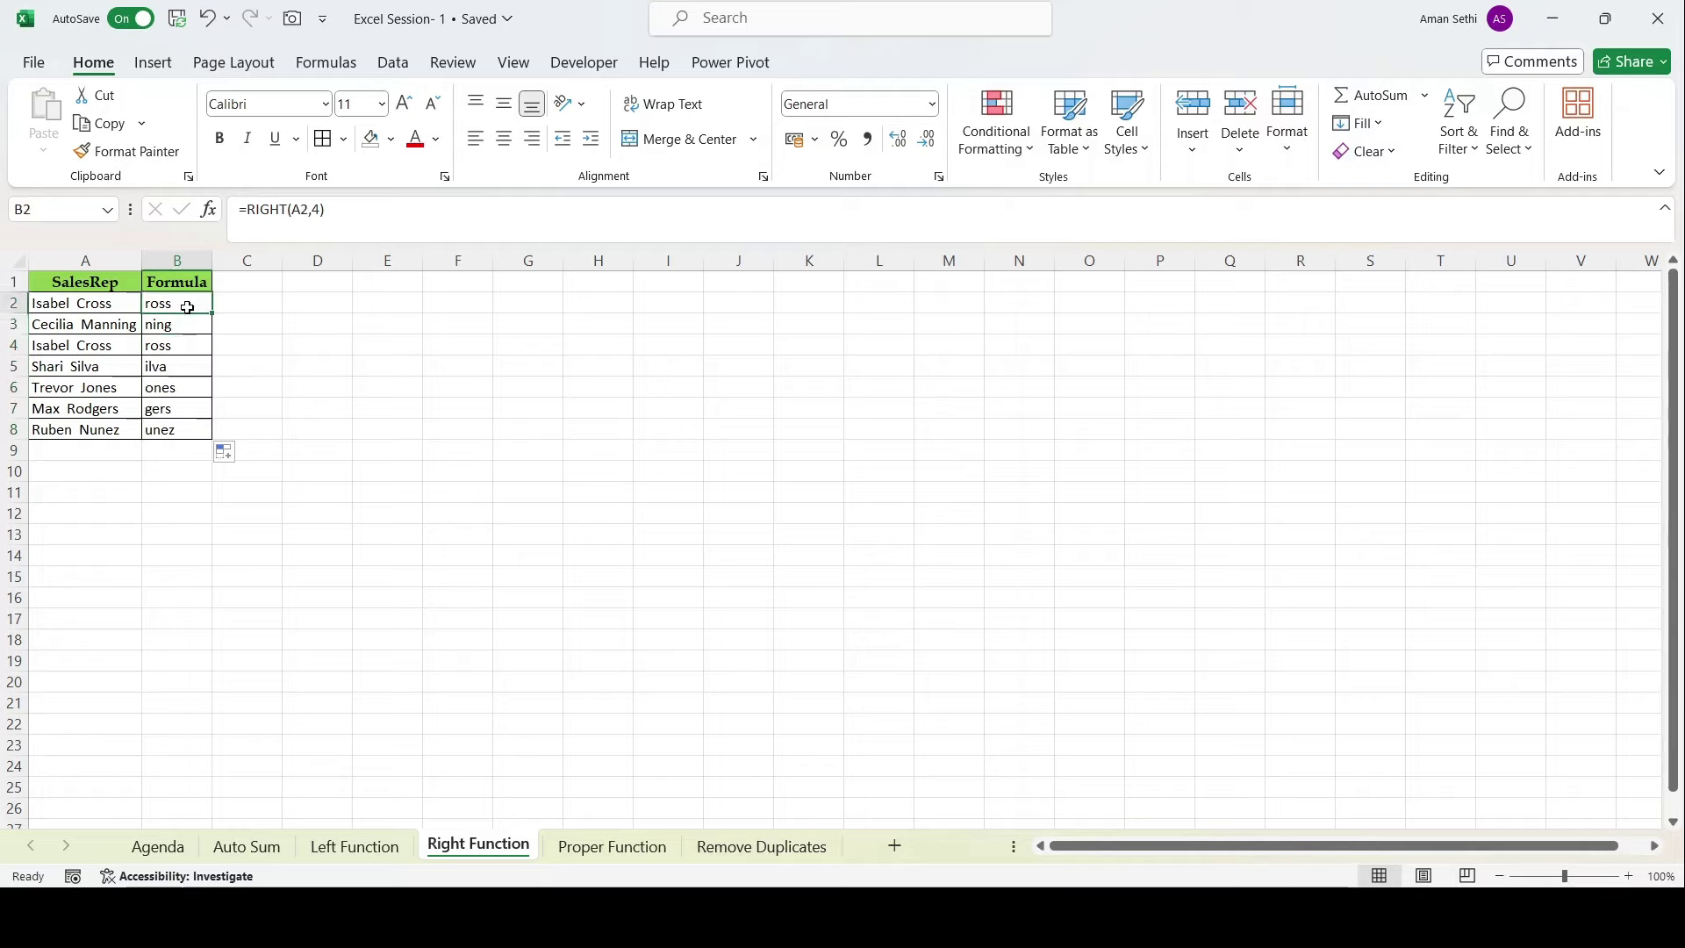
click(184, 390)
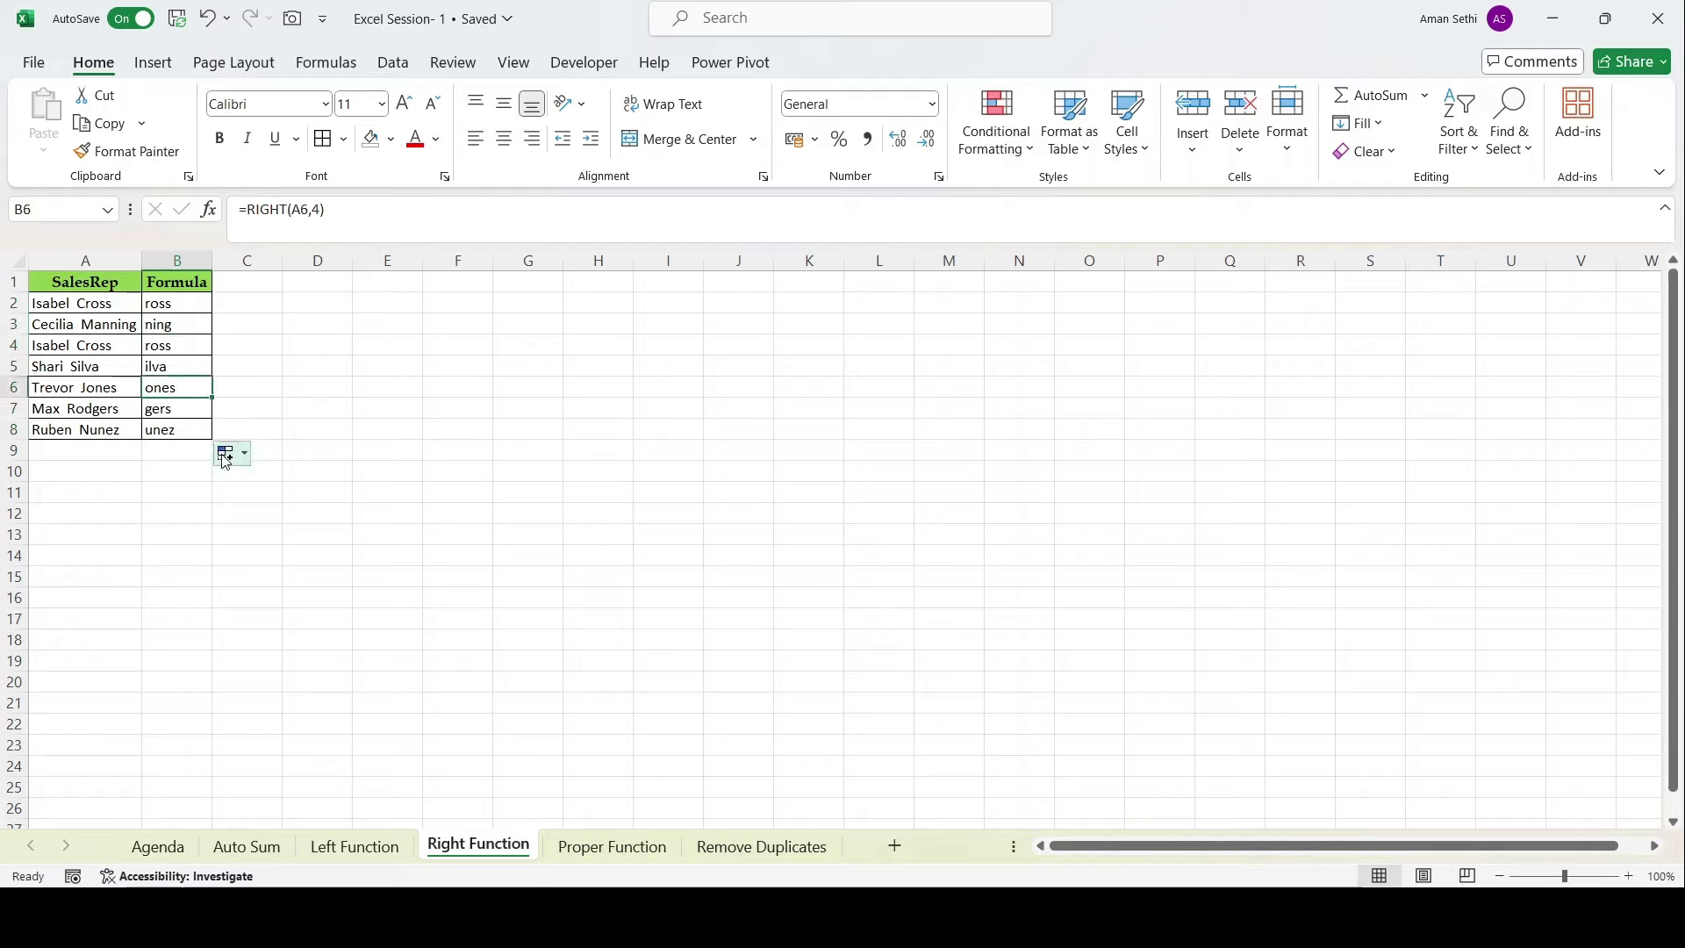
click(178, 353)
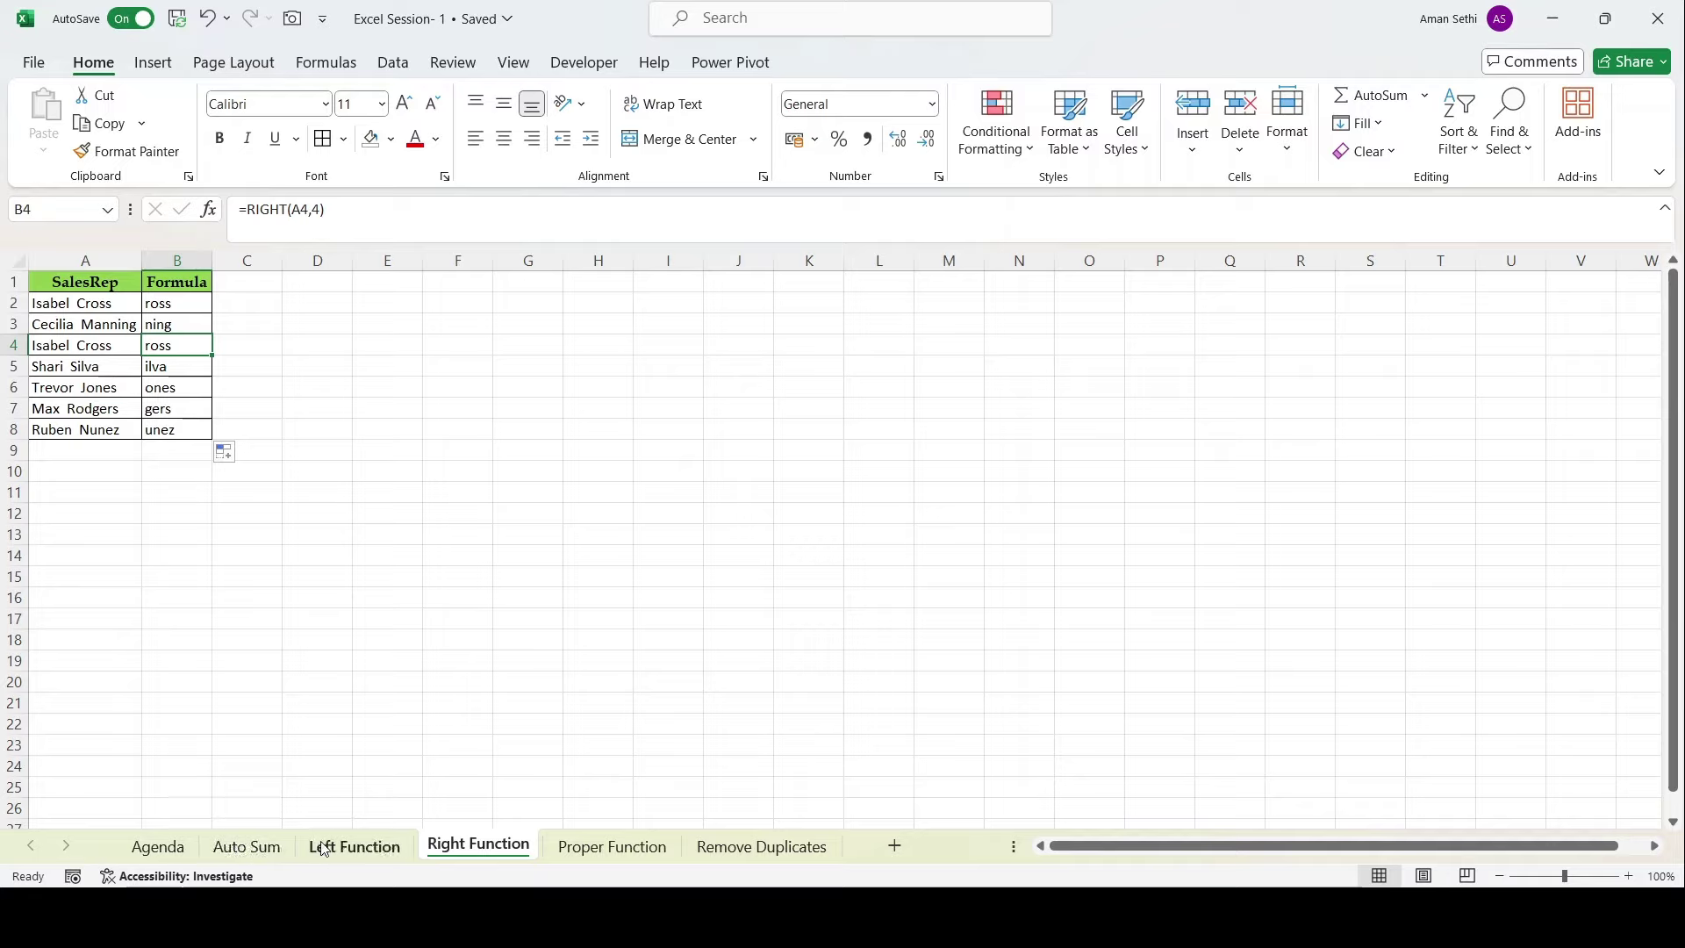
click(536, 685)
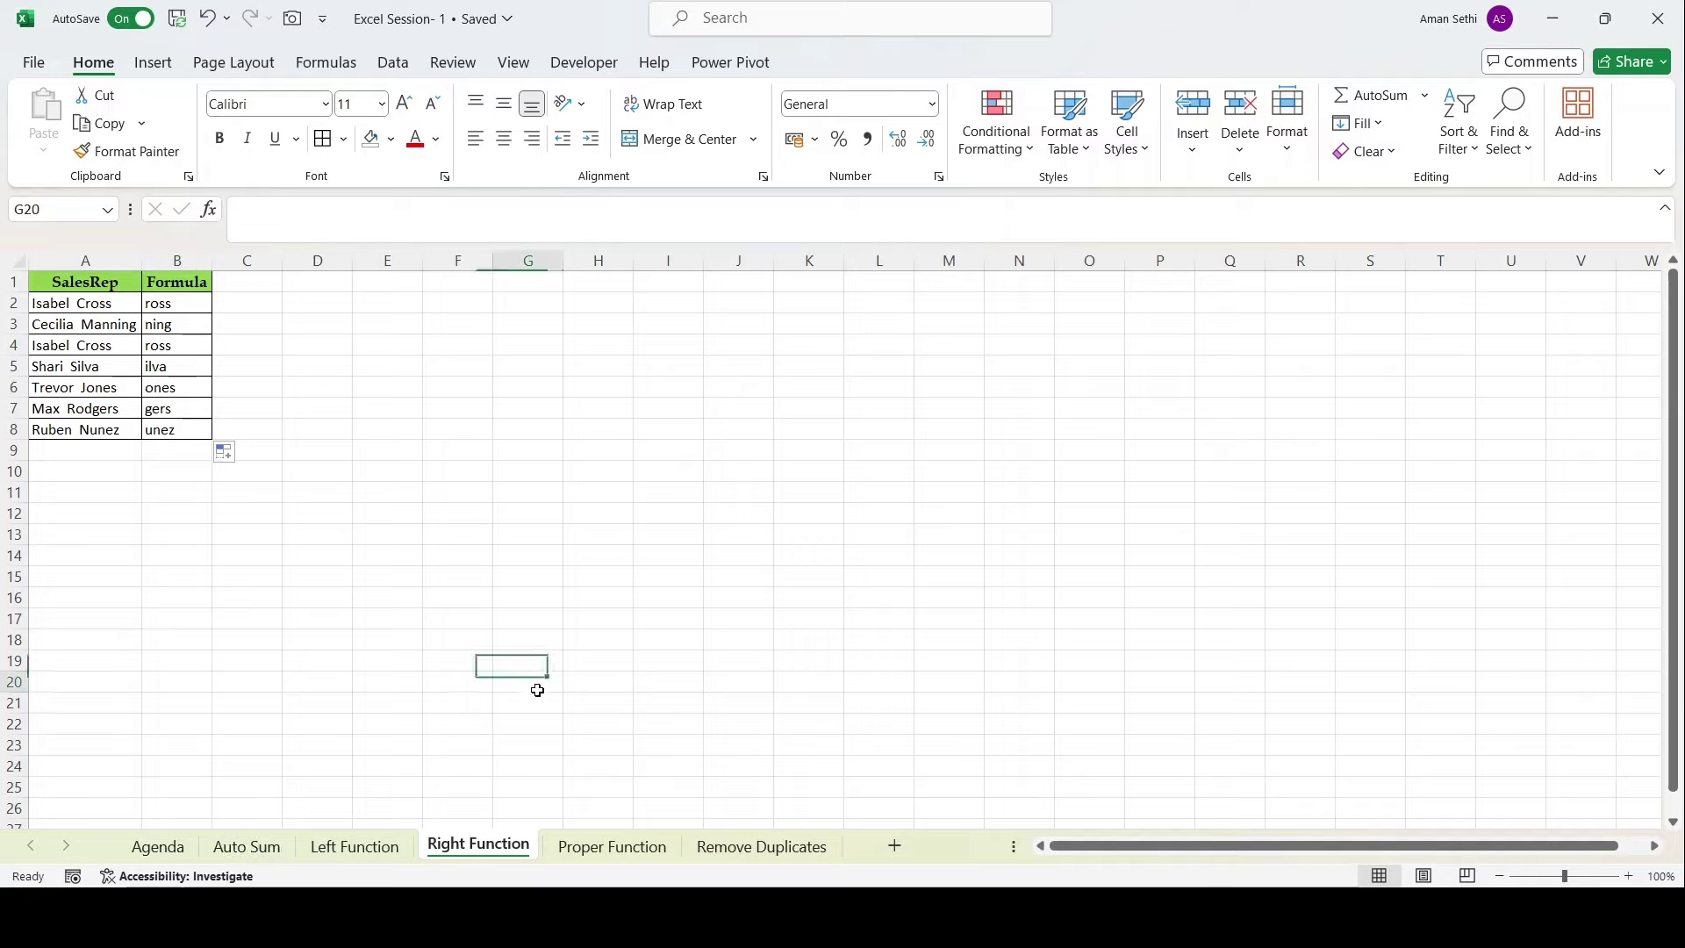
On the Proper Function sheet, examine the existing formulas in the Formula and Proper with left function columns.
click(585, 853)
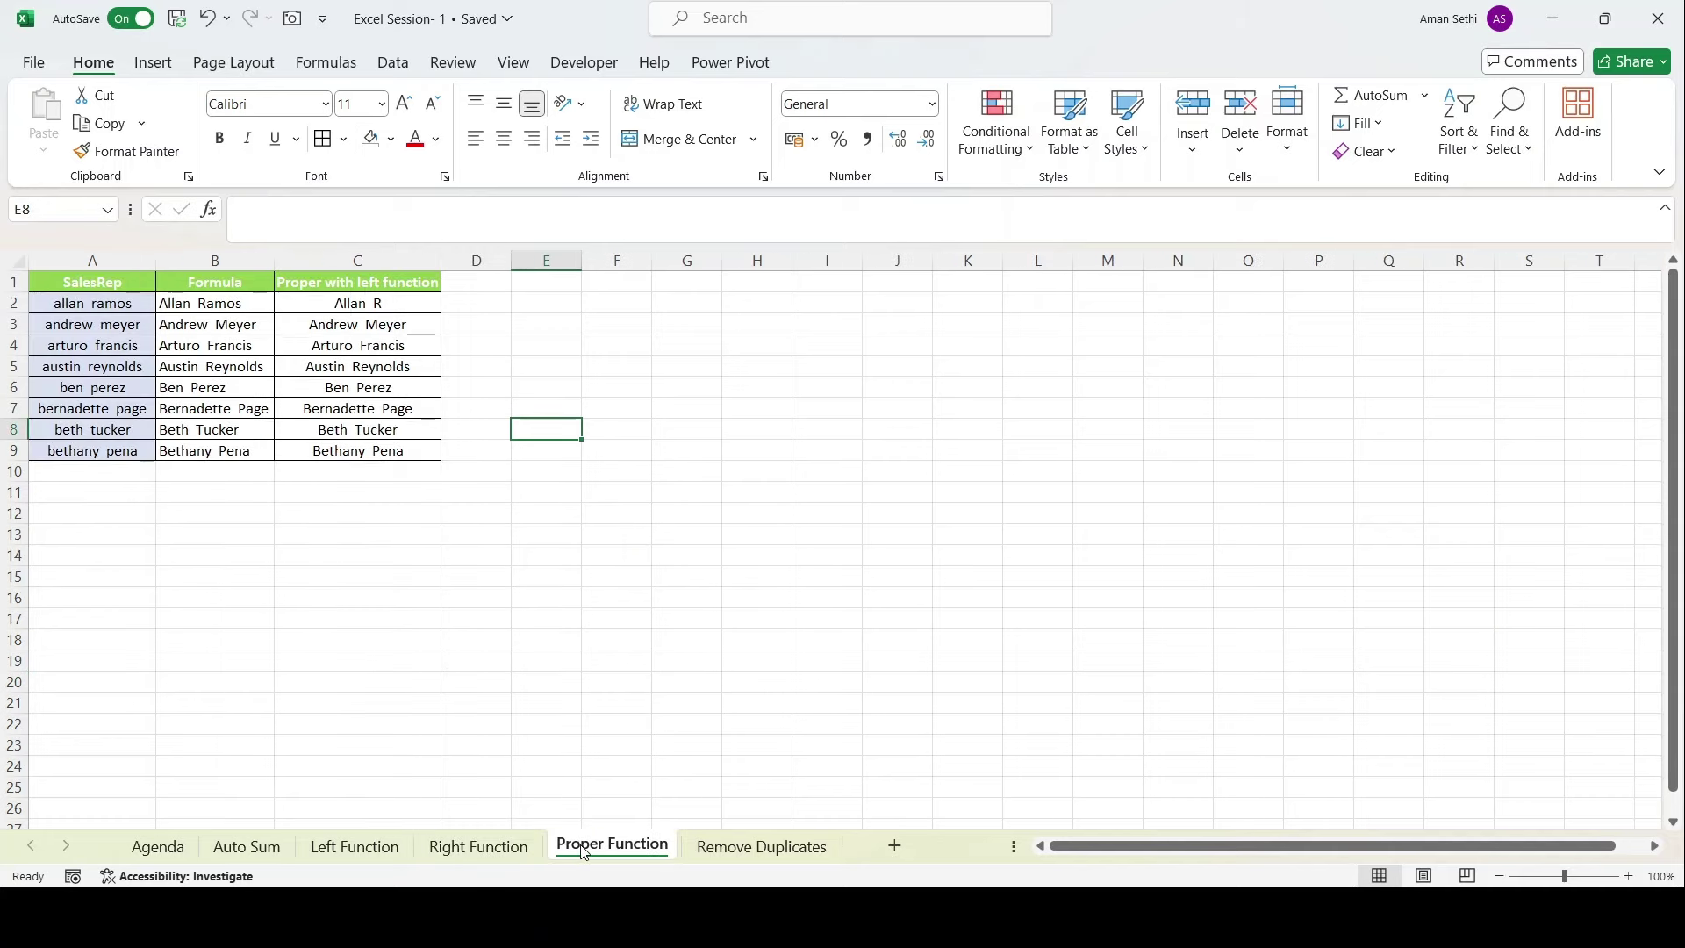
click(240, 301)
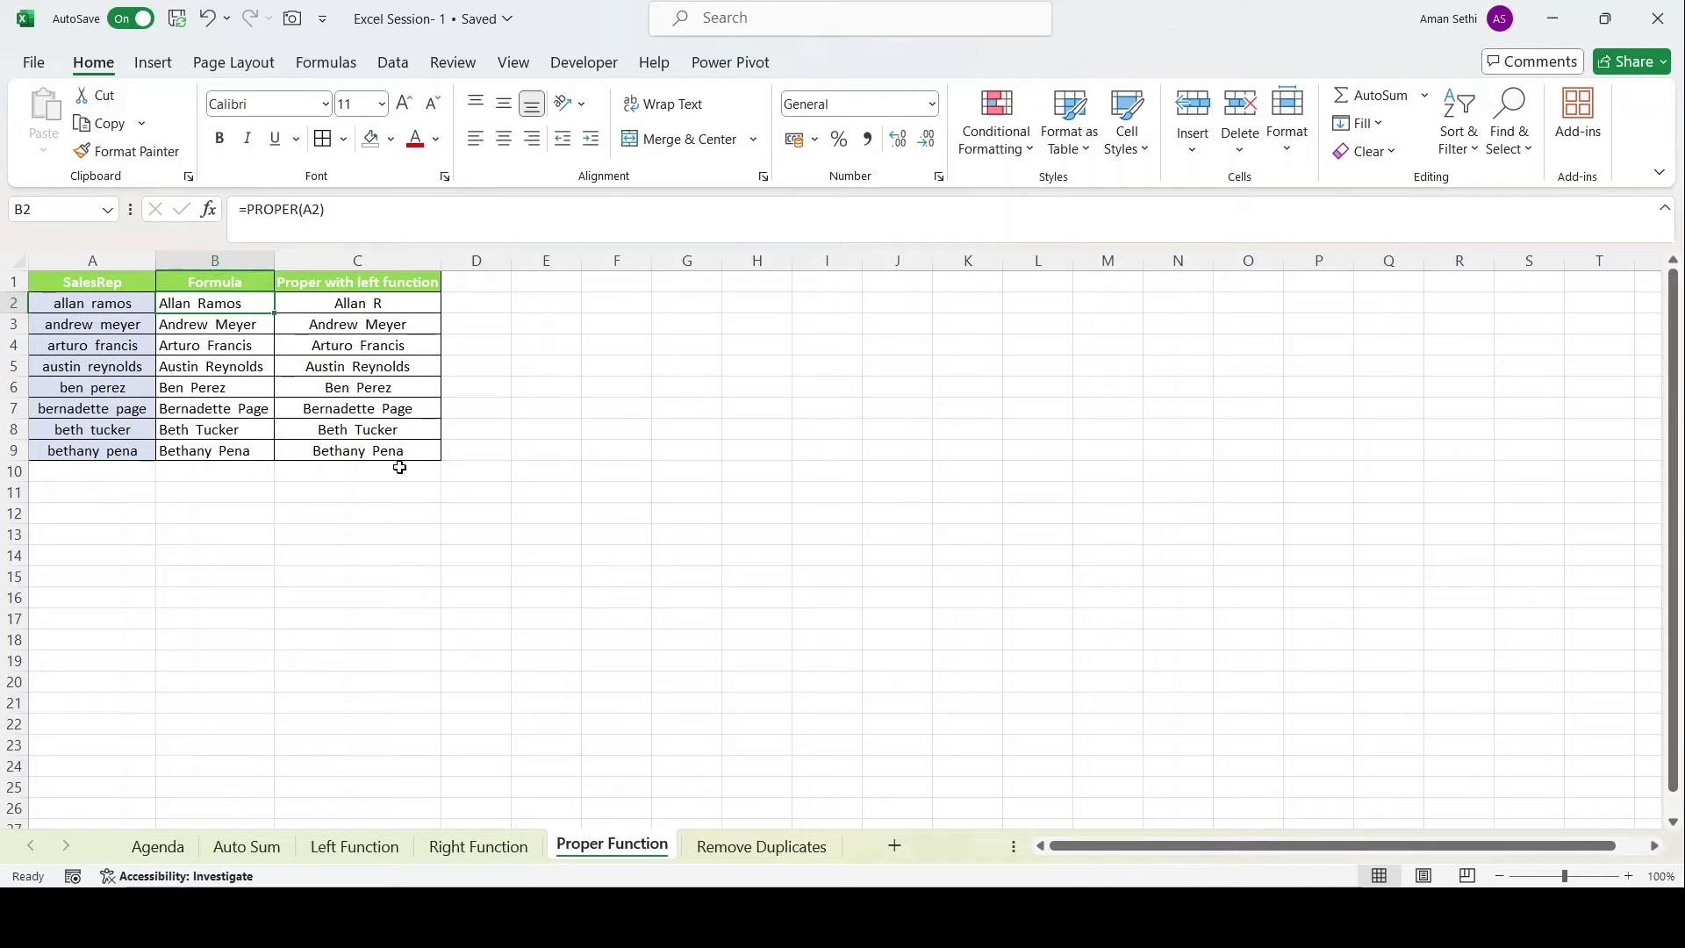
click(467, 854)
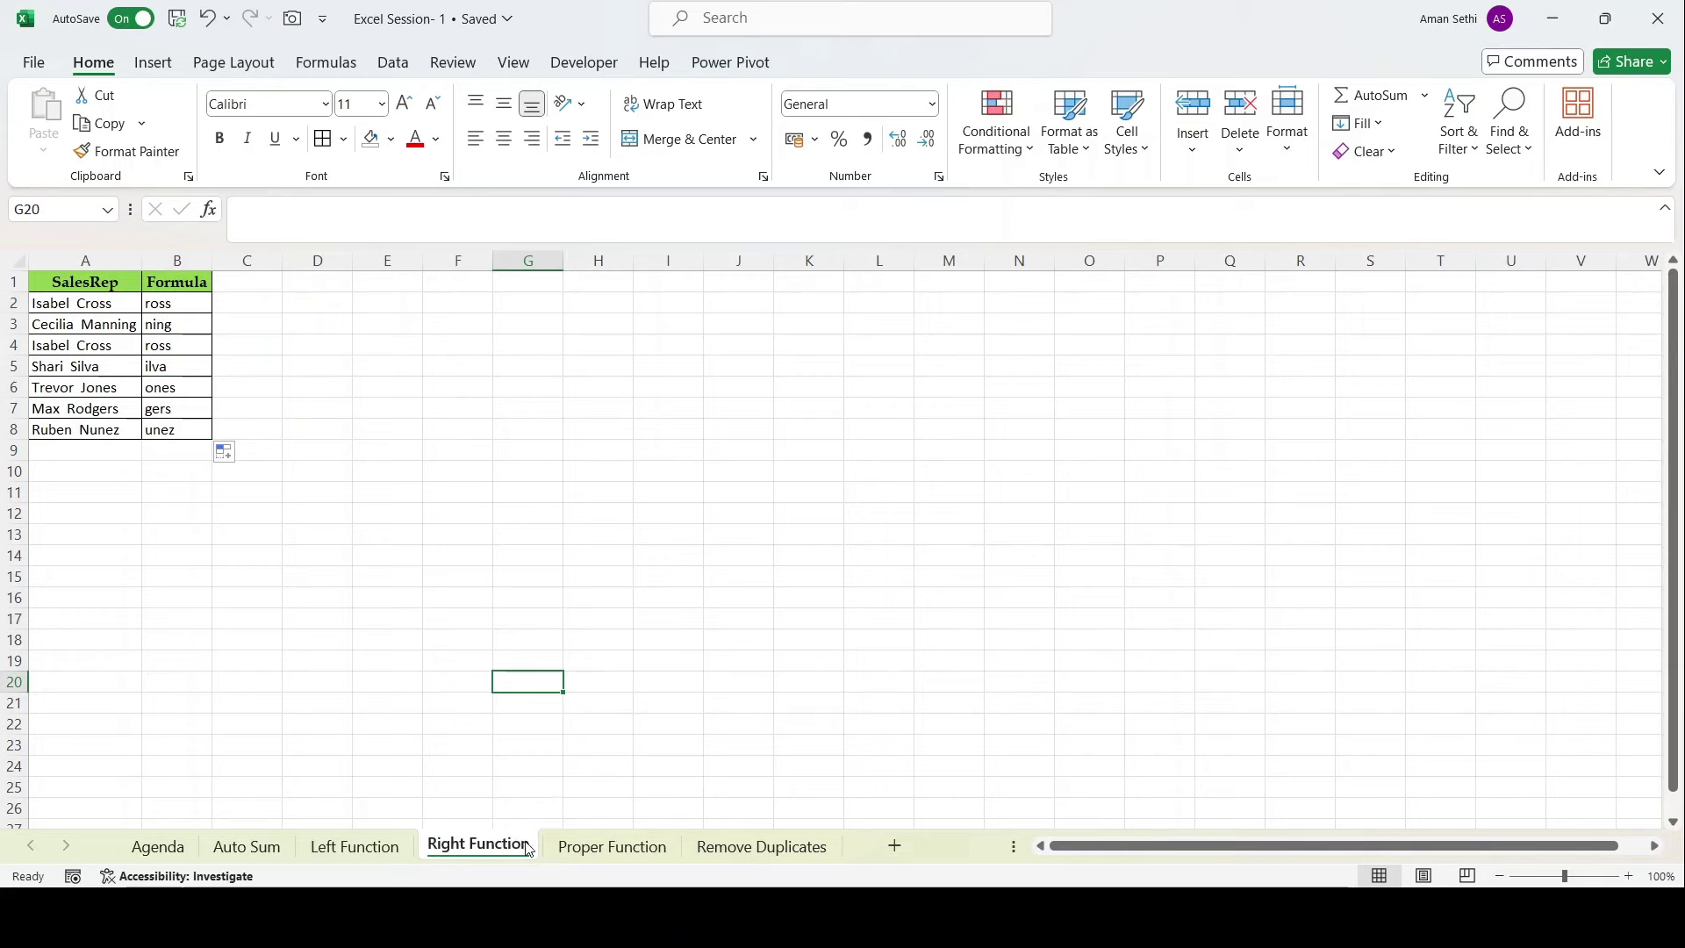
click(612, 846)
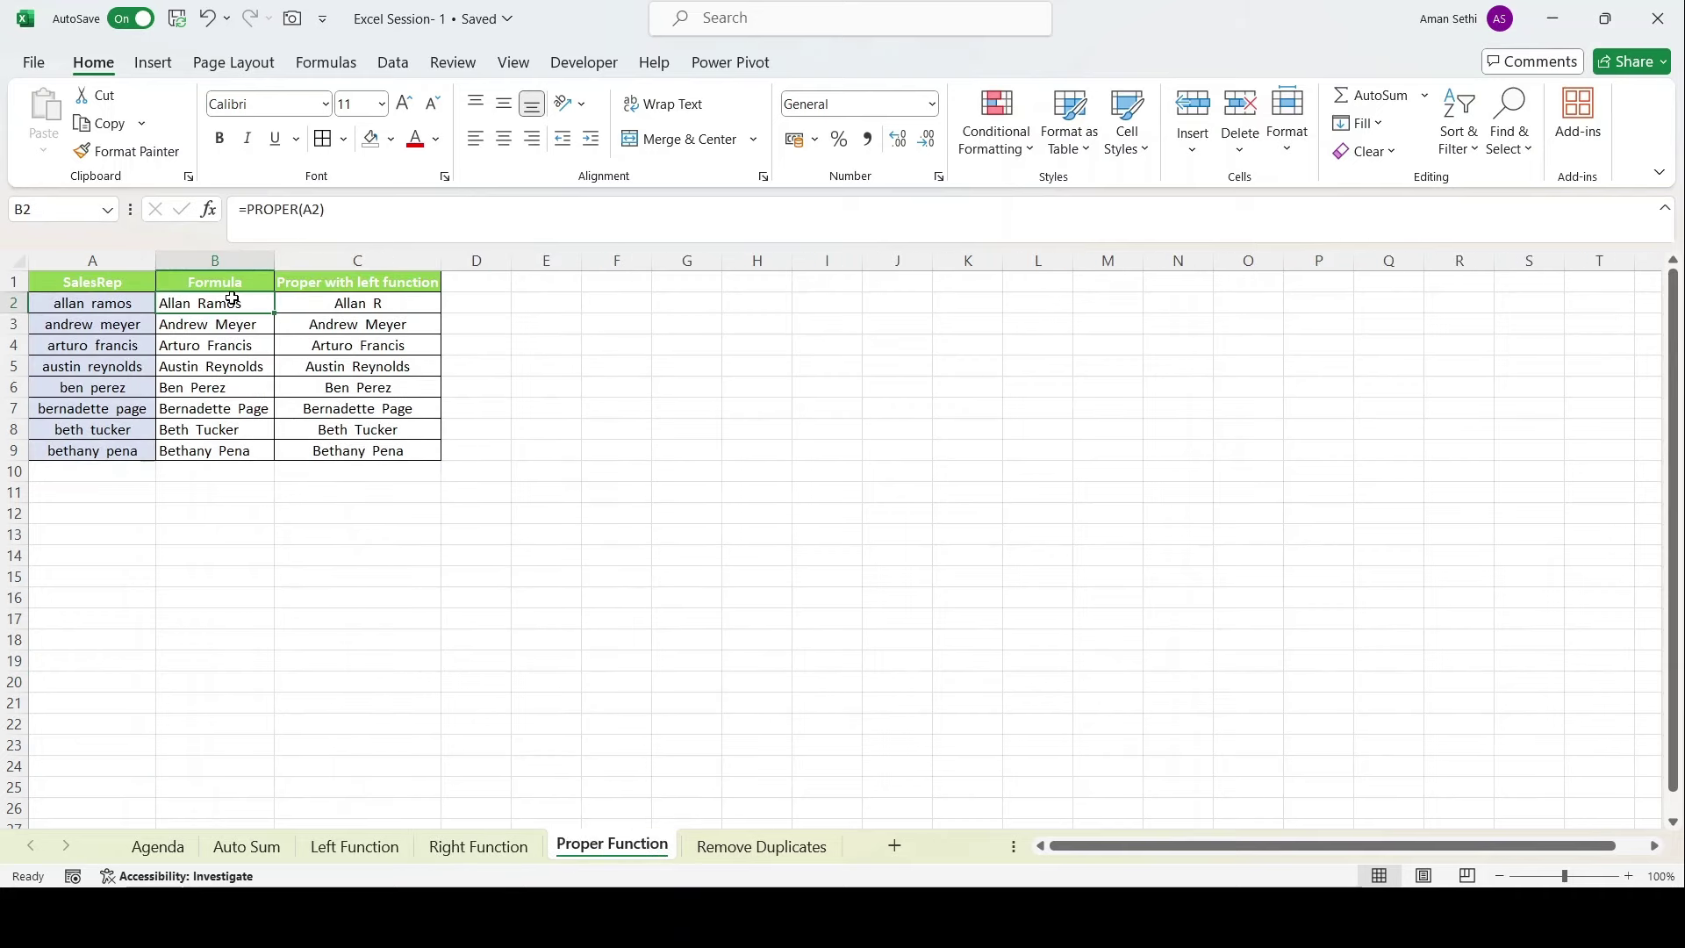
drag(233, 303, 230, 450)
click(230, 360)
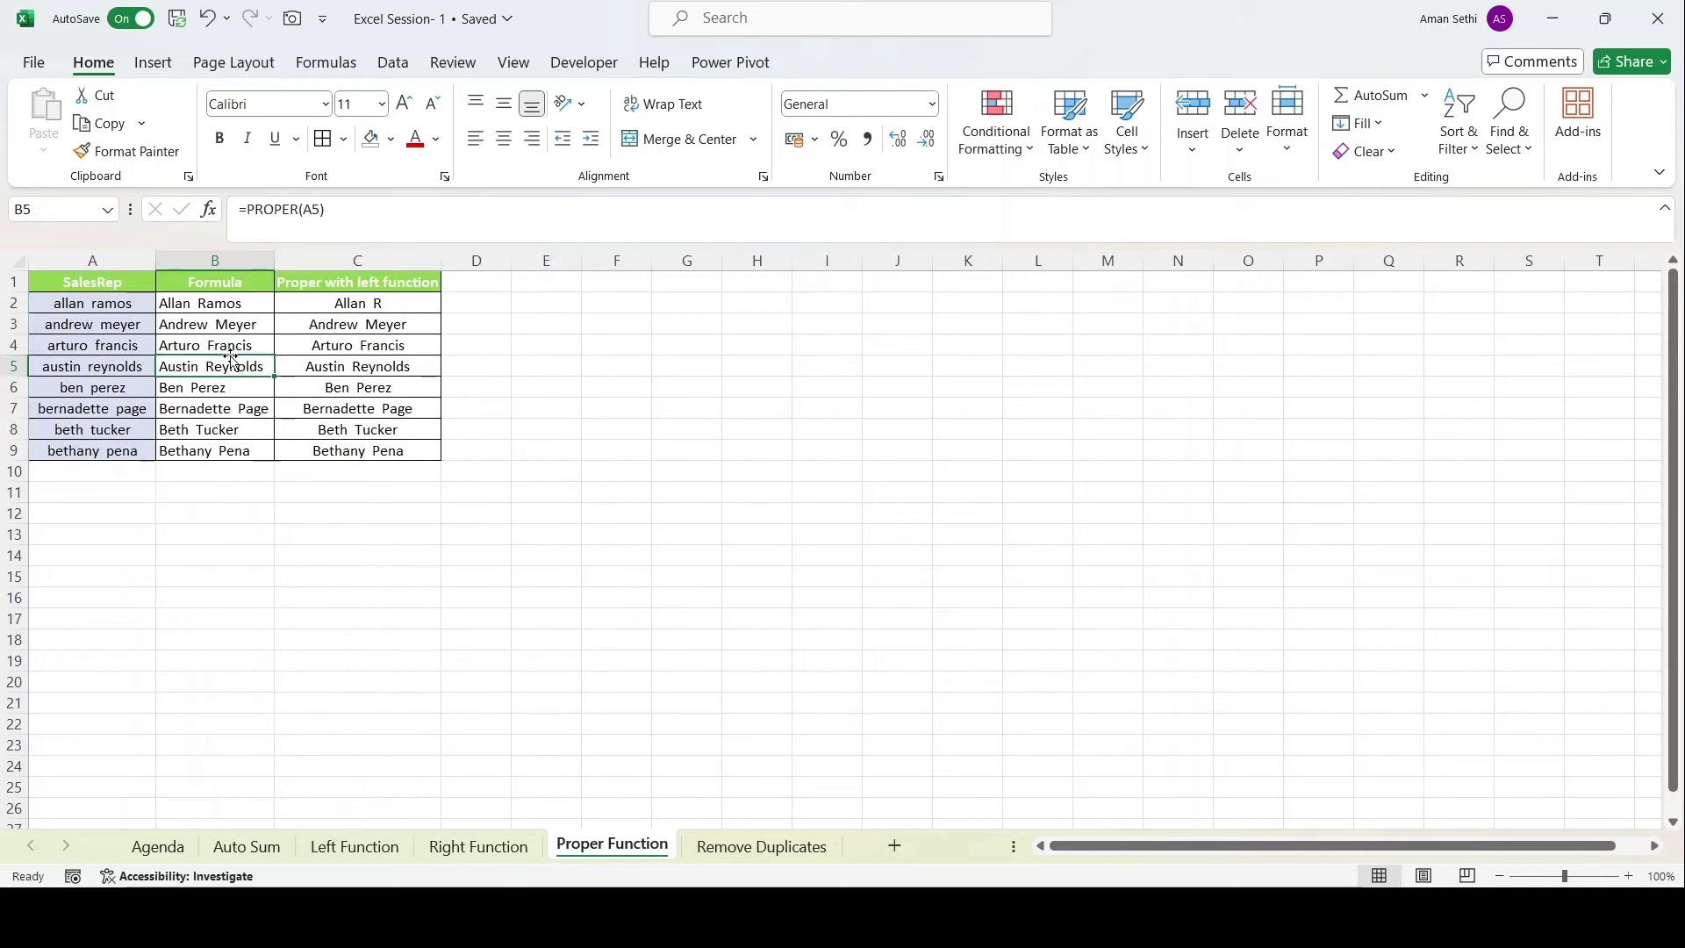
click(224, 286)
drag(270, 291, 334, 451)
click(334, 364)
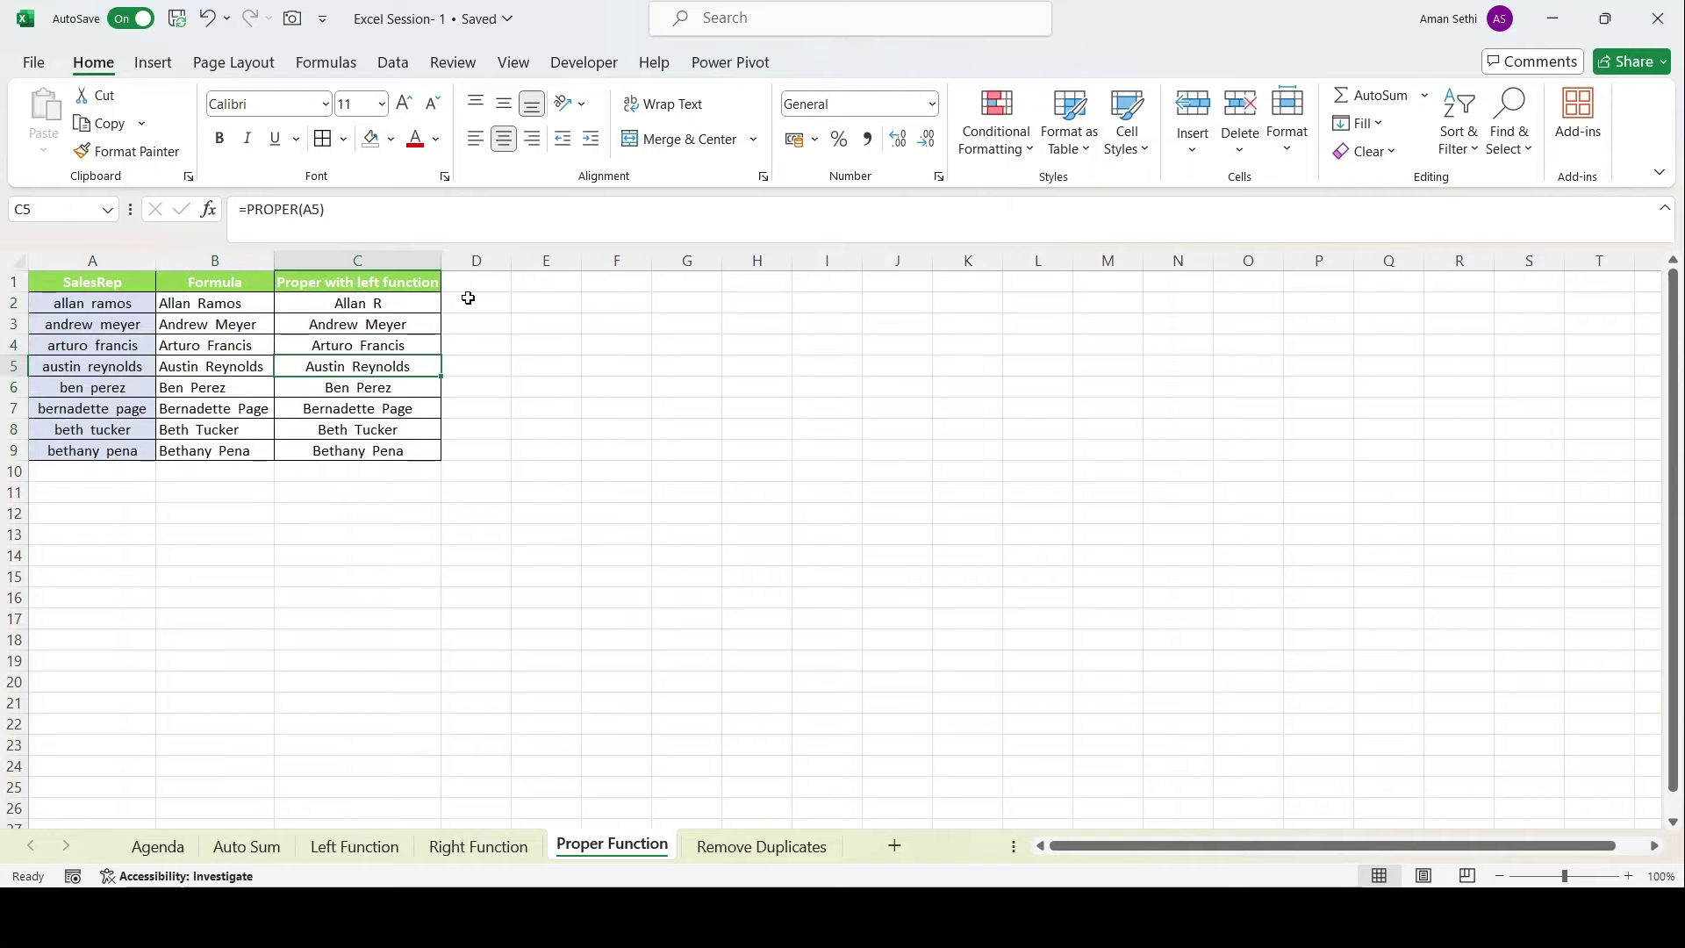
Enter the formula =PROPER(A2) in cell D2 and widen column D to fit its contents.
double_click(479, 302)
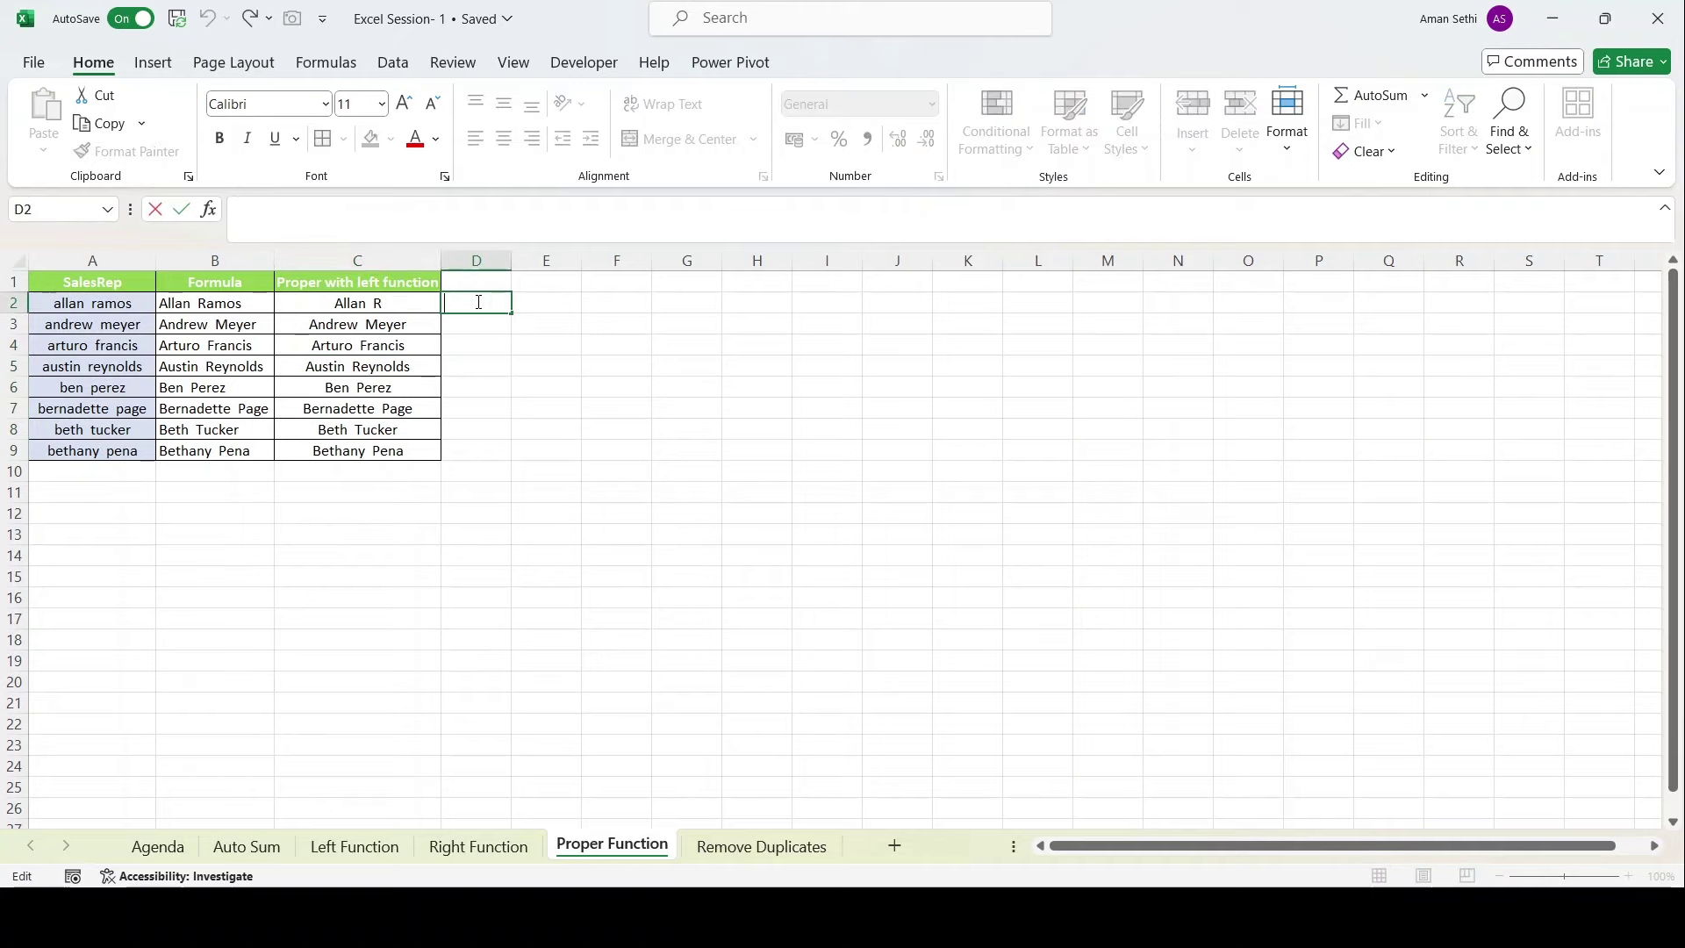
text(=proper)
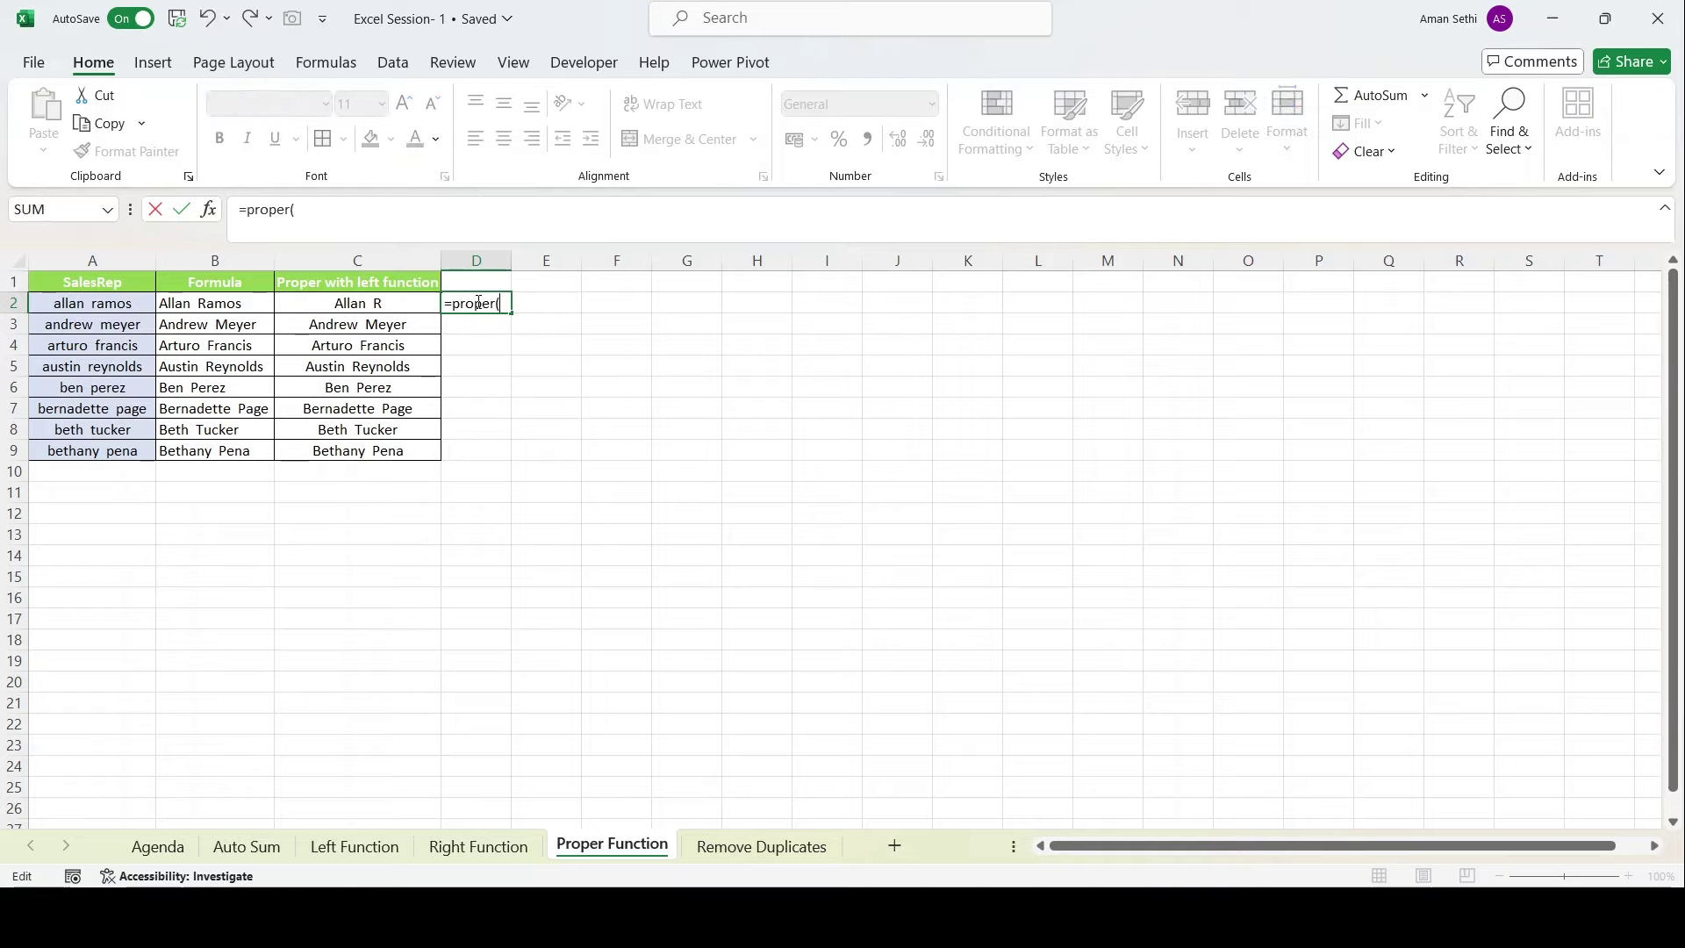
text(()
click(110, 300)
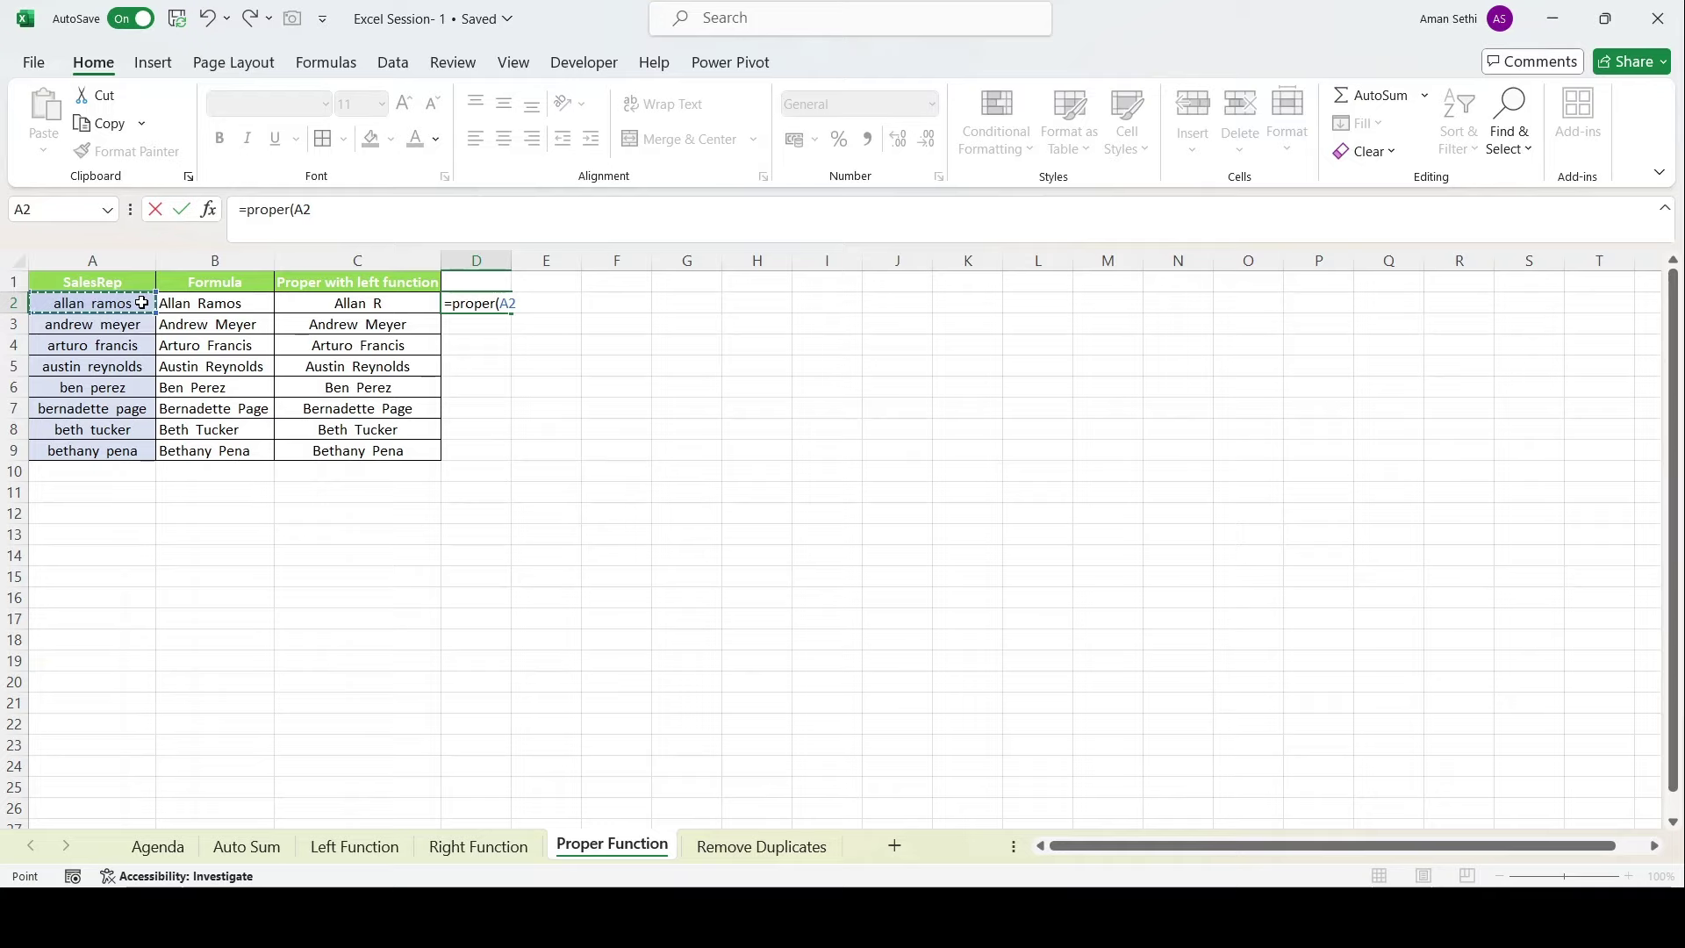
key(Return)
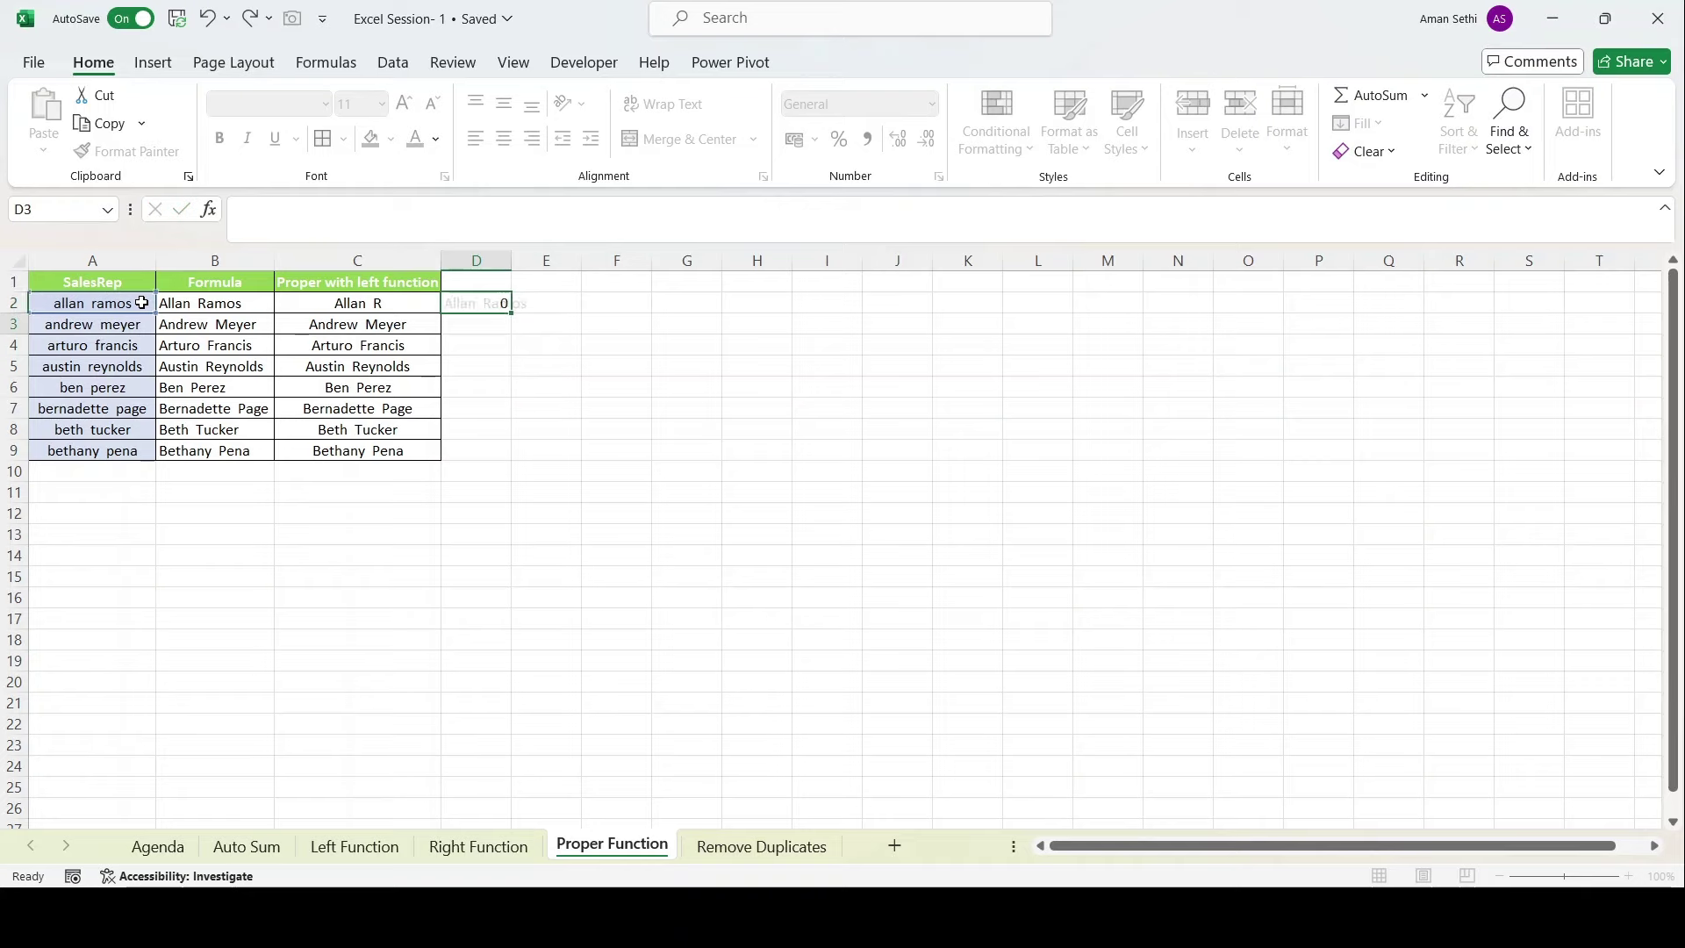
double_click(513, 260)
click(500, 300)
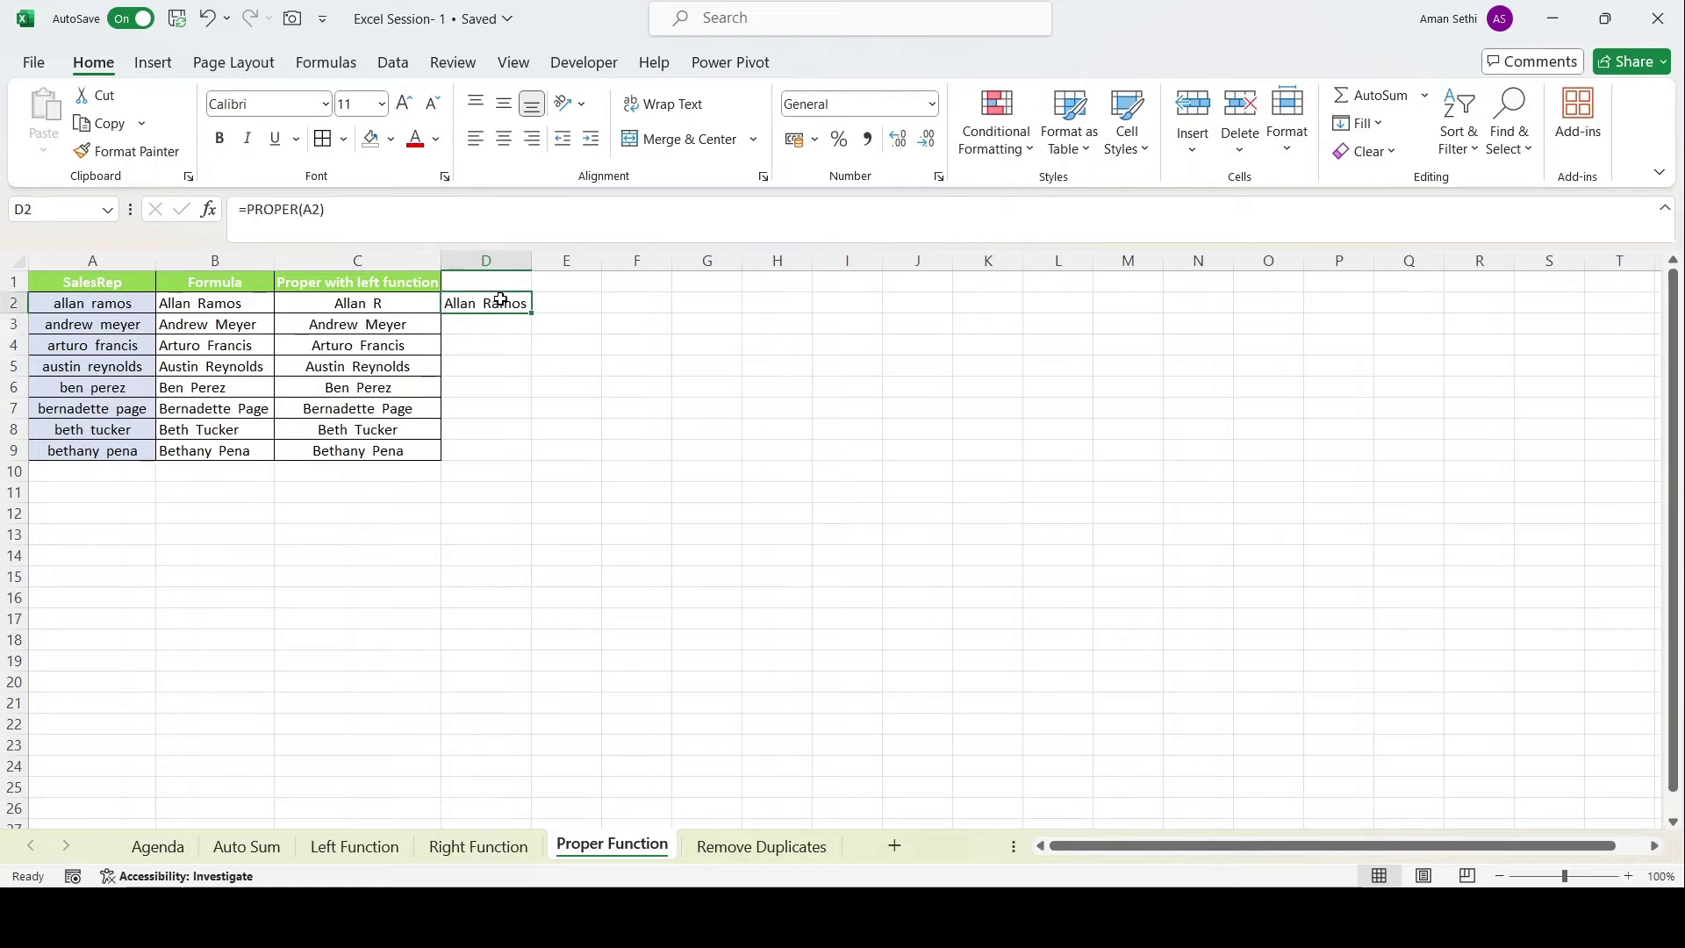
Fill the PROPER formula from D2 down through D9 and autofit the width of column D.
double_click(553, 299)
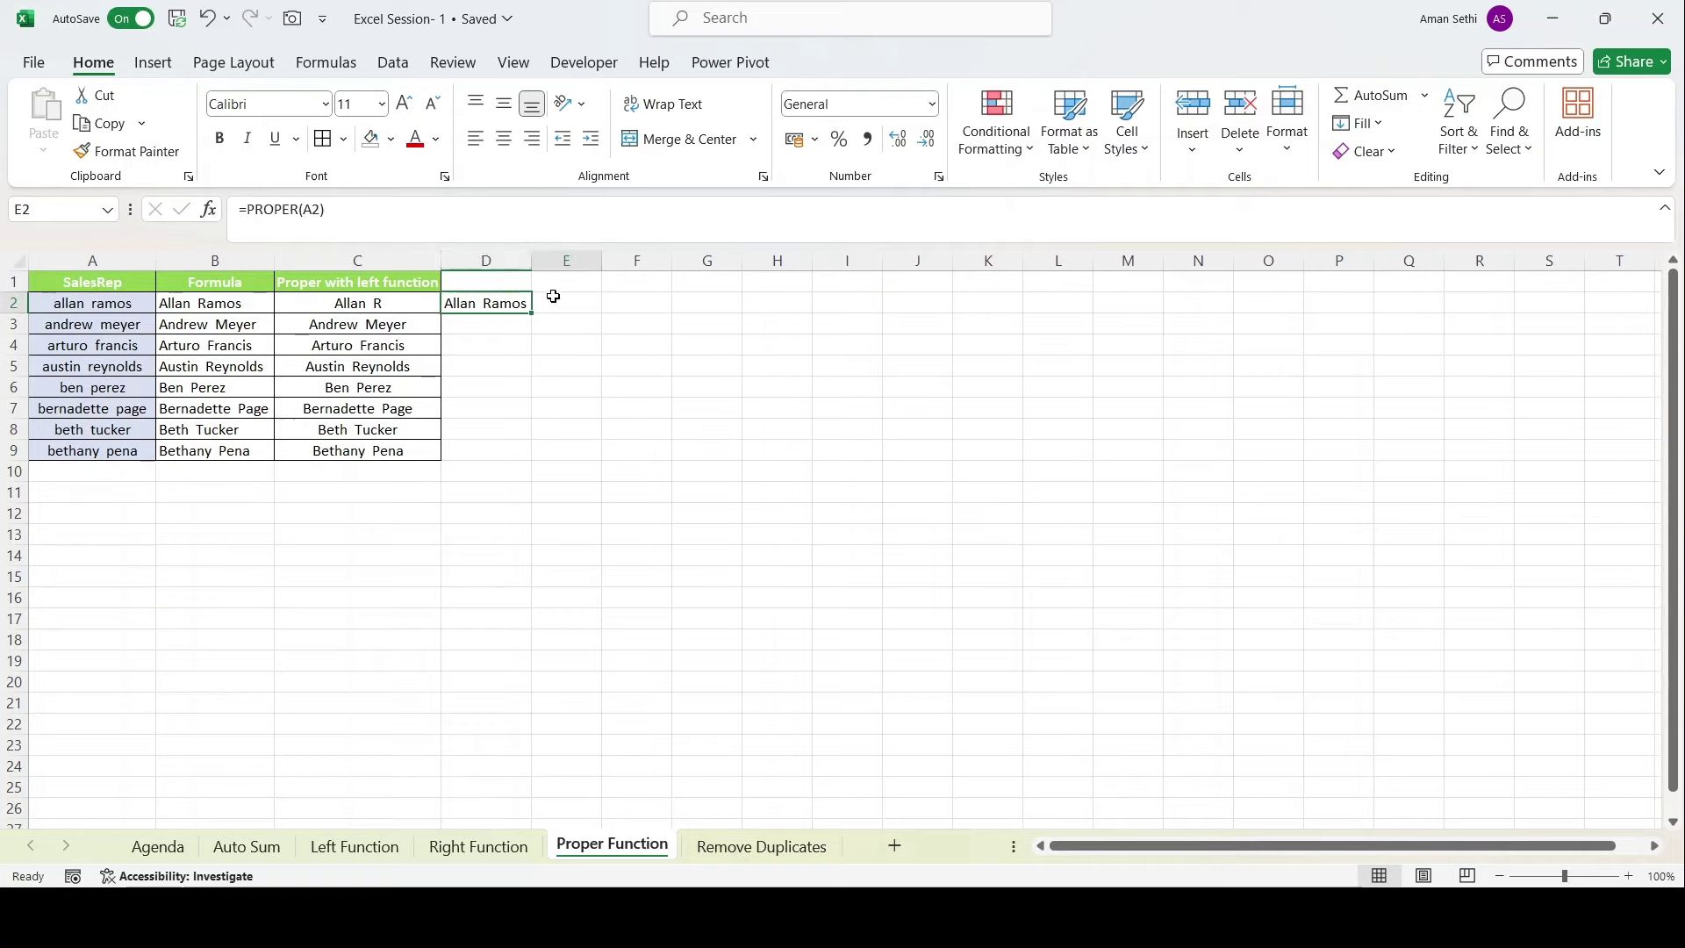
key(Escape)
double_click(508, 304)
key(Return)
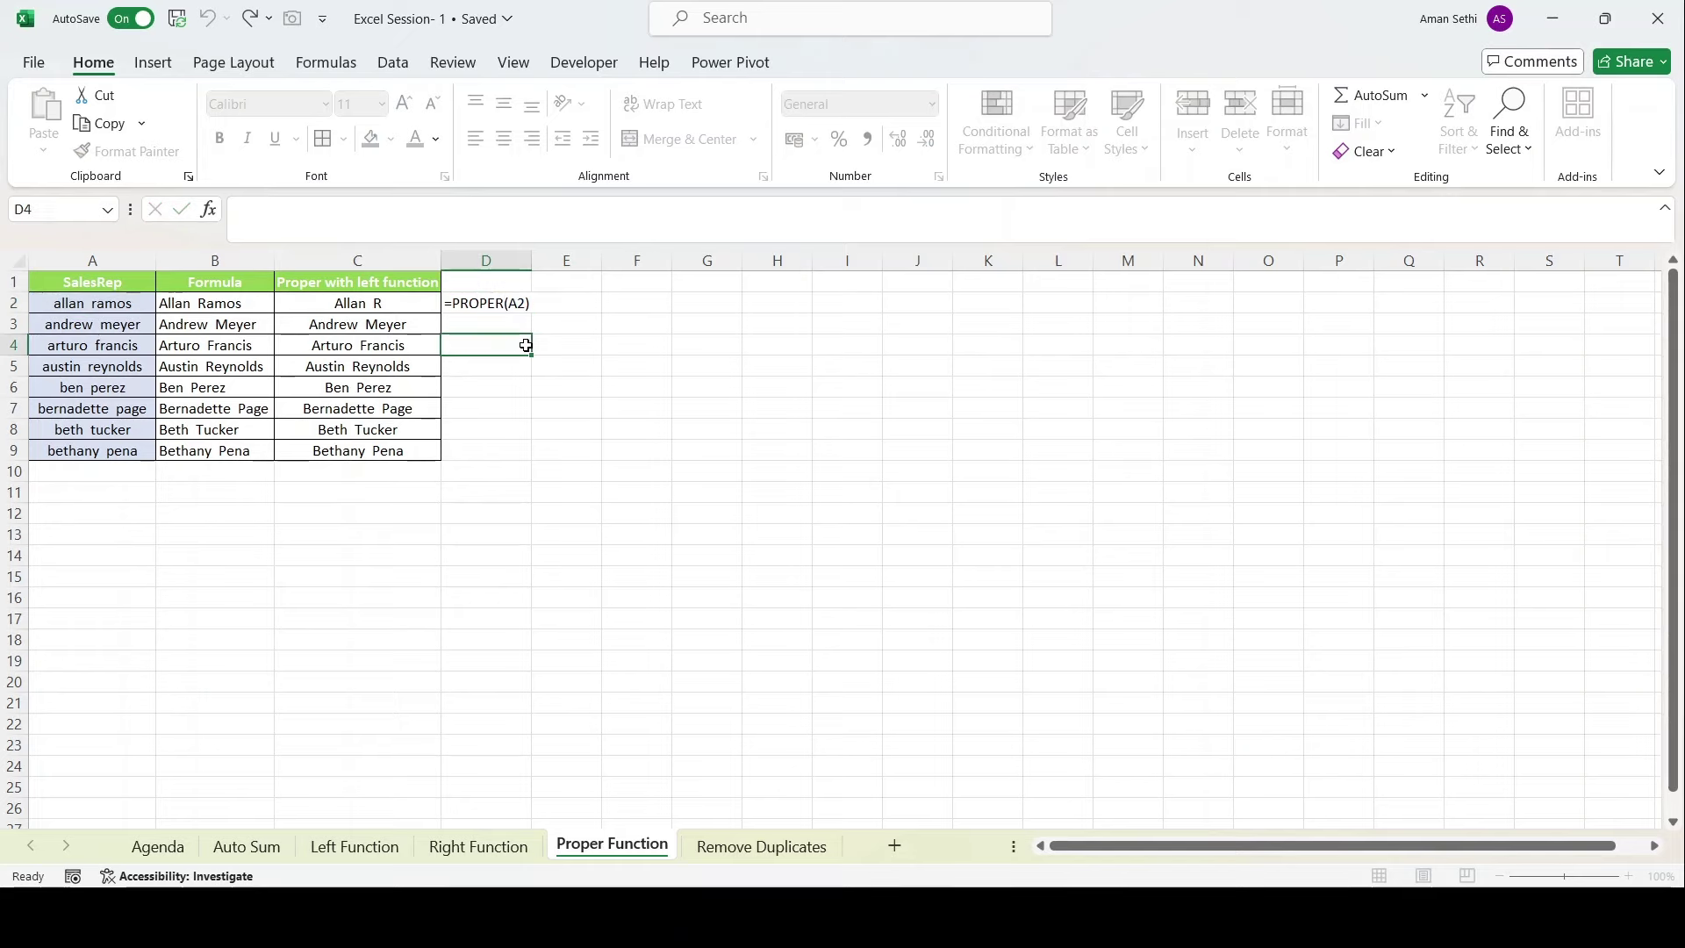
click(509, 291)
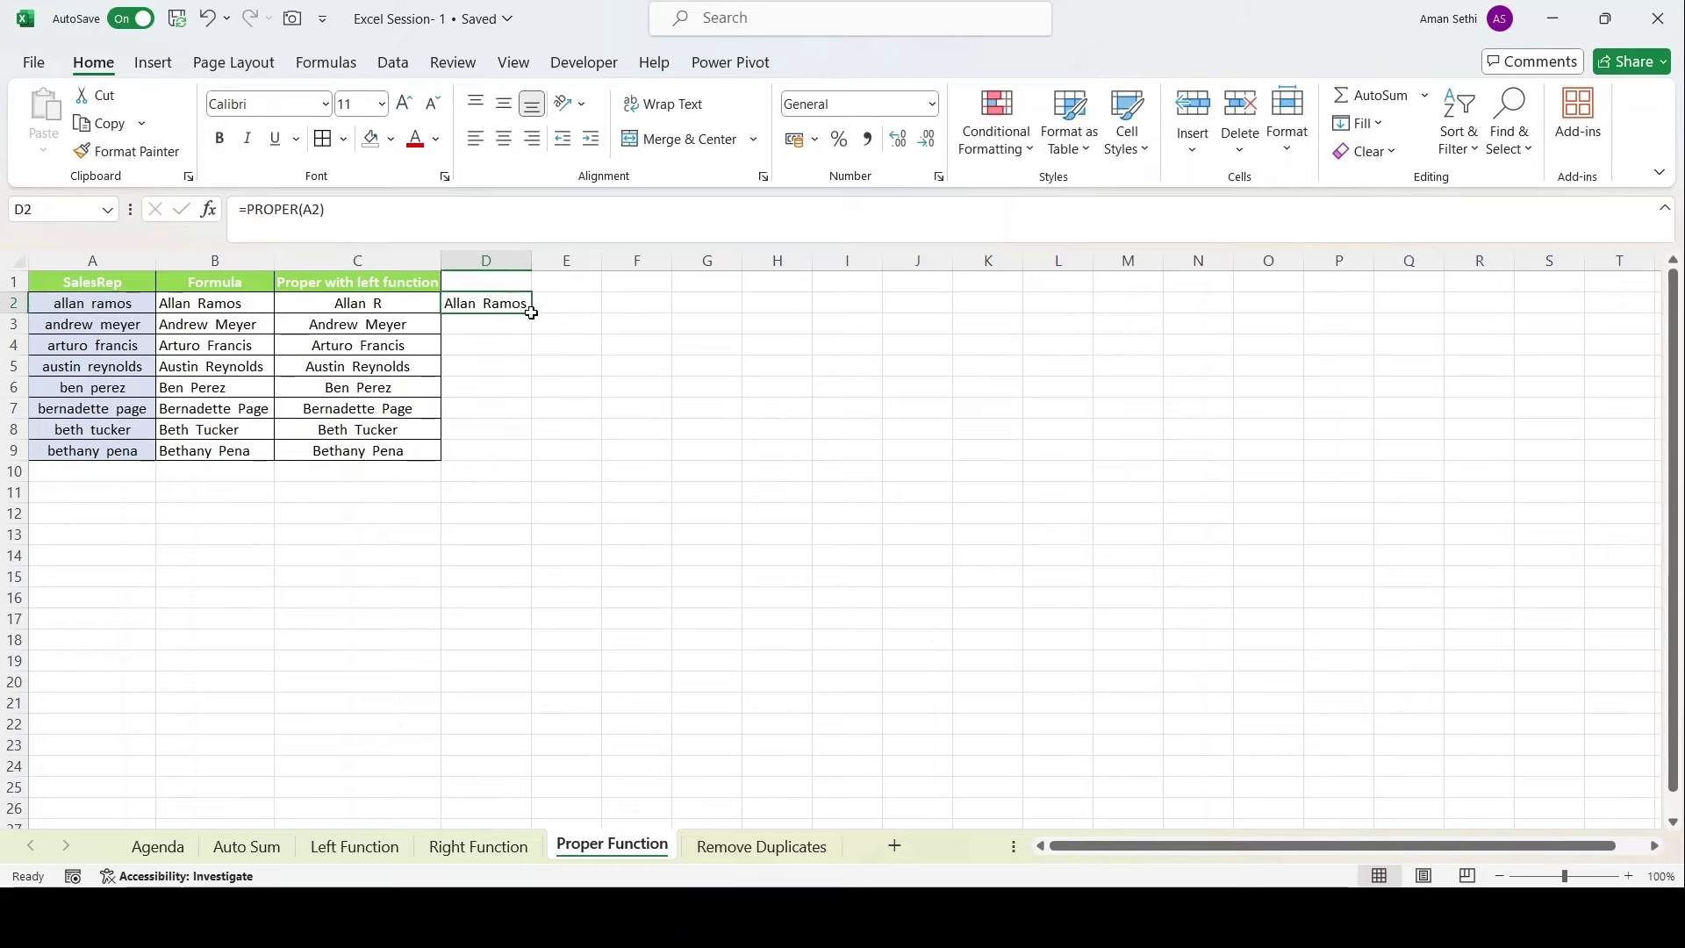
double_click(531, 313)
click(549, 301)
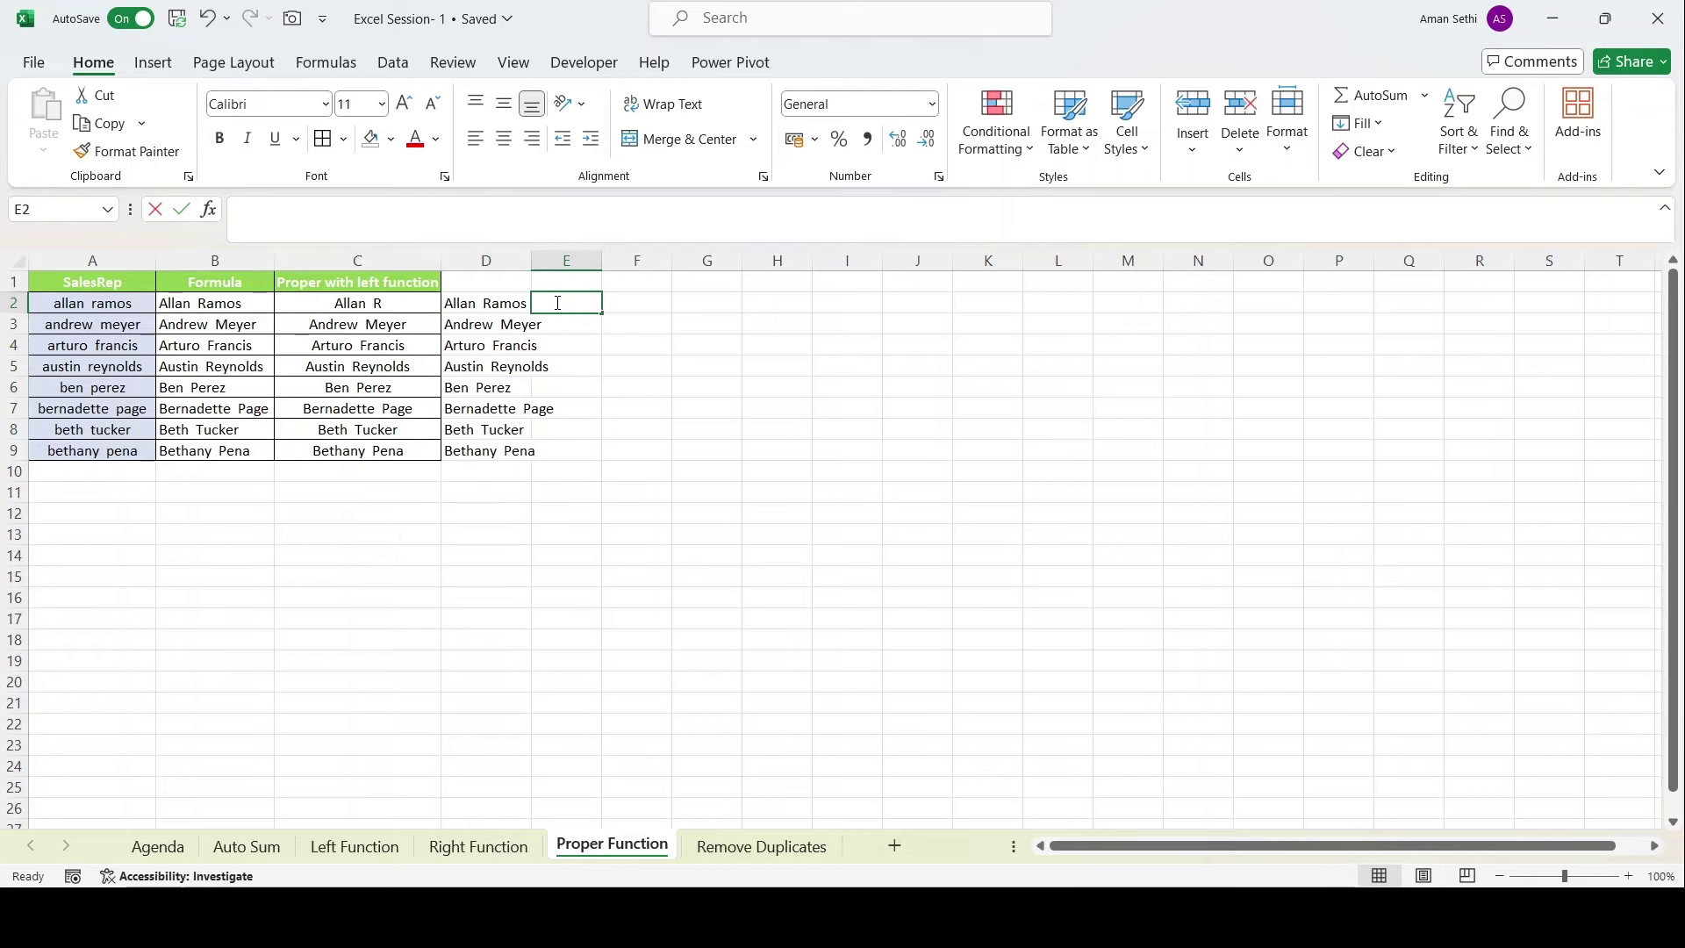
click(518, 261)
double_click(532, 261)
click(532, 334)
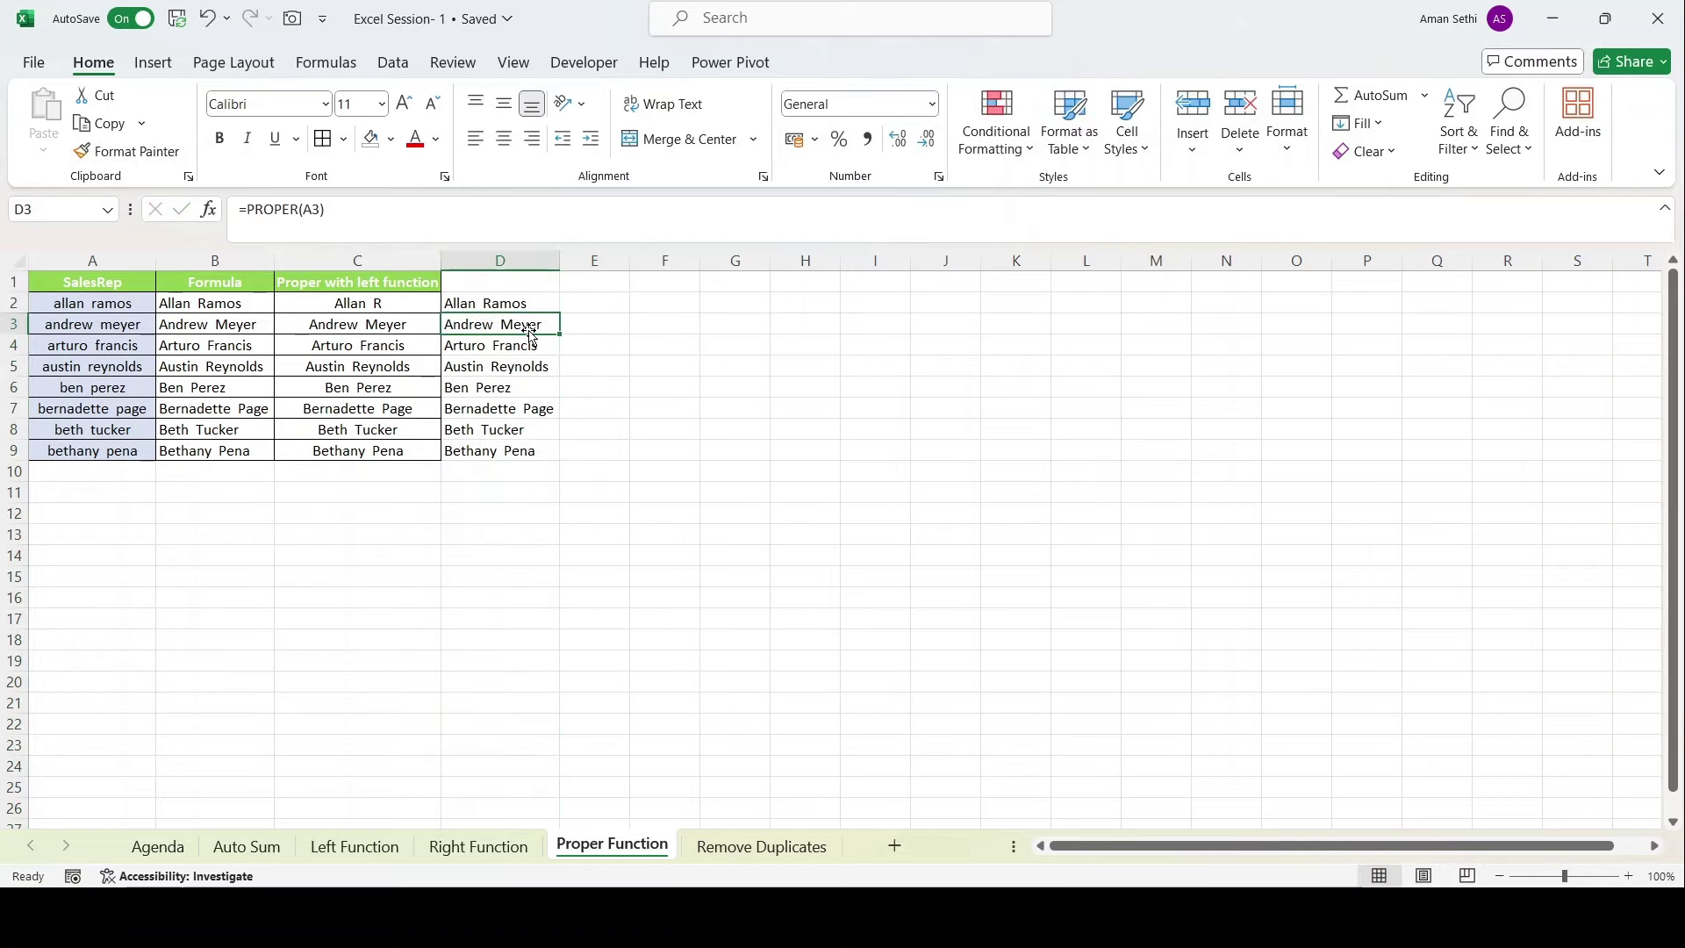
drag(504, 301, 505, 469)
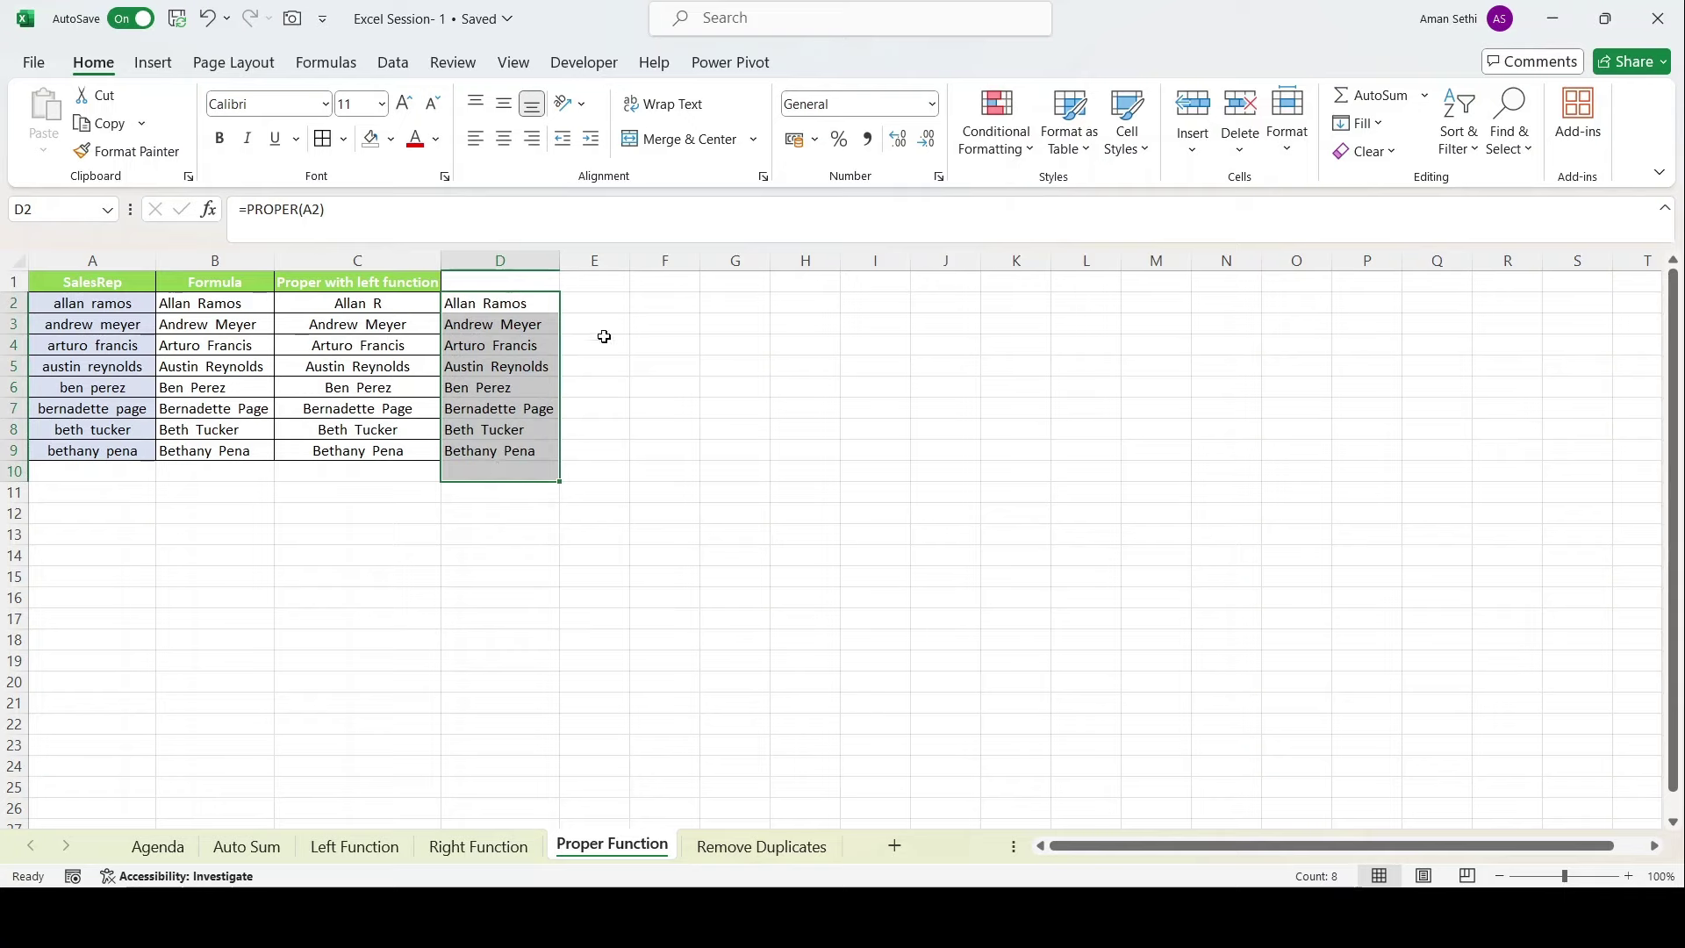
double_click(597, 305)
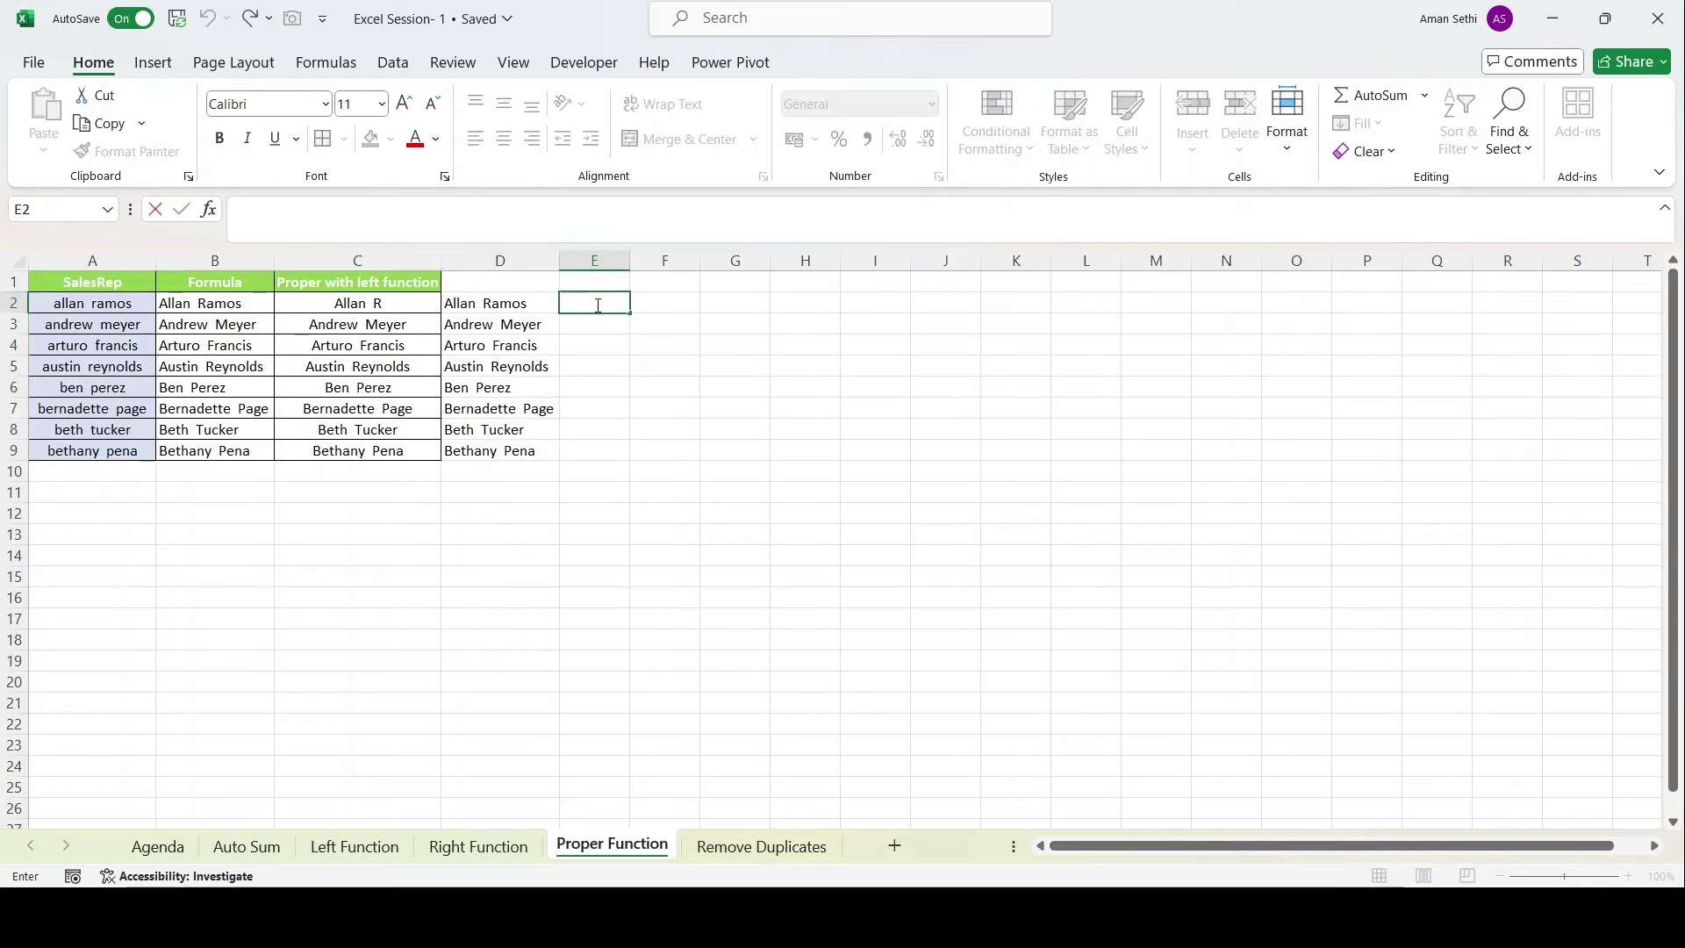
drag(543, 302, 545, 448)
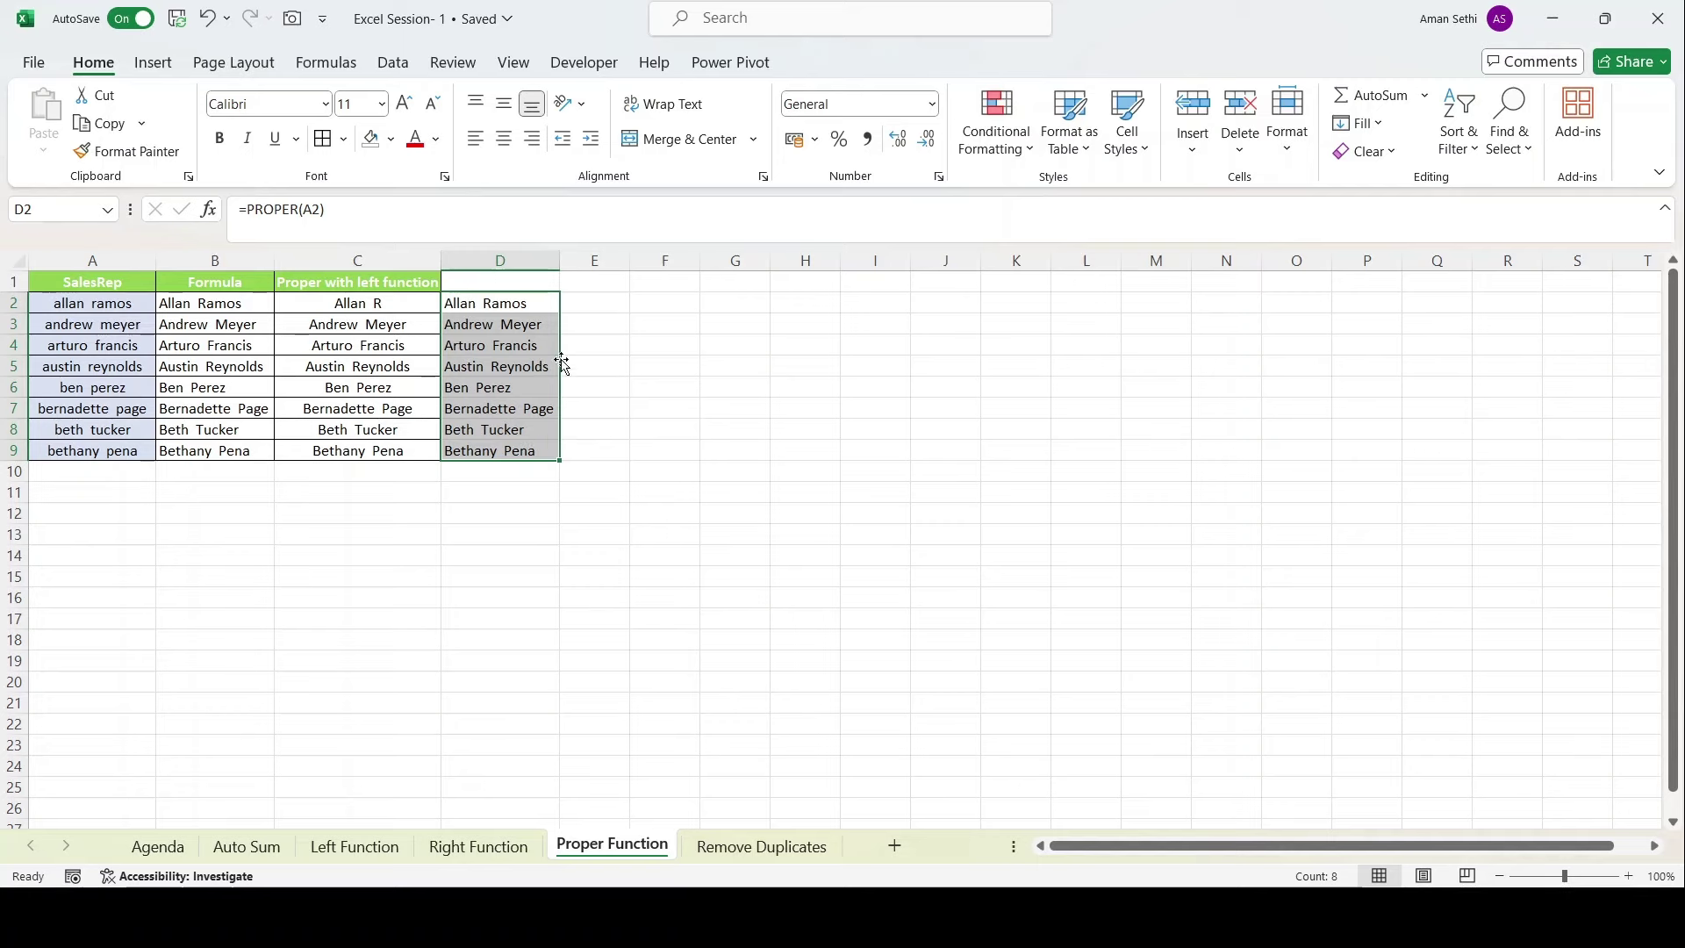
double_click(583, 301)
click(505, 307)
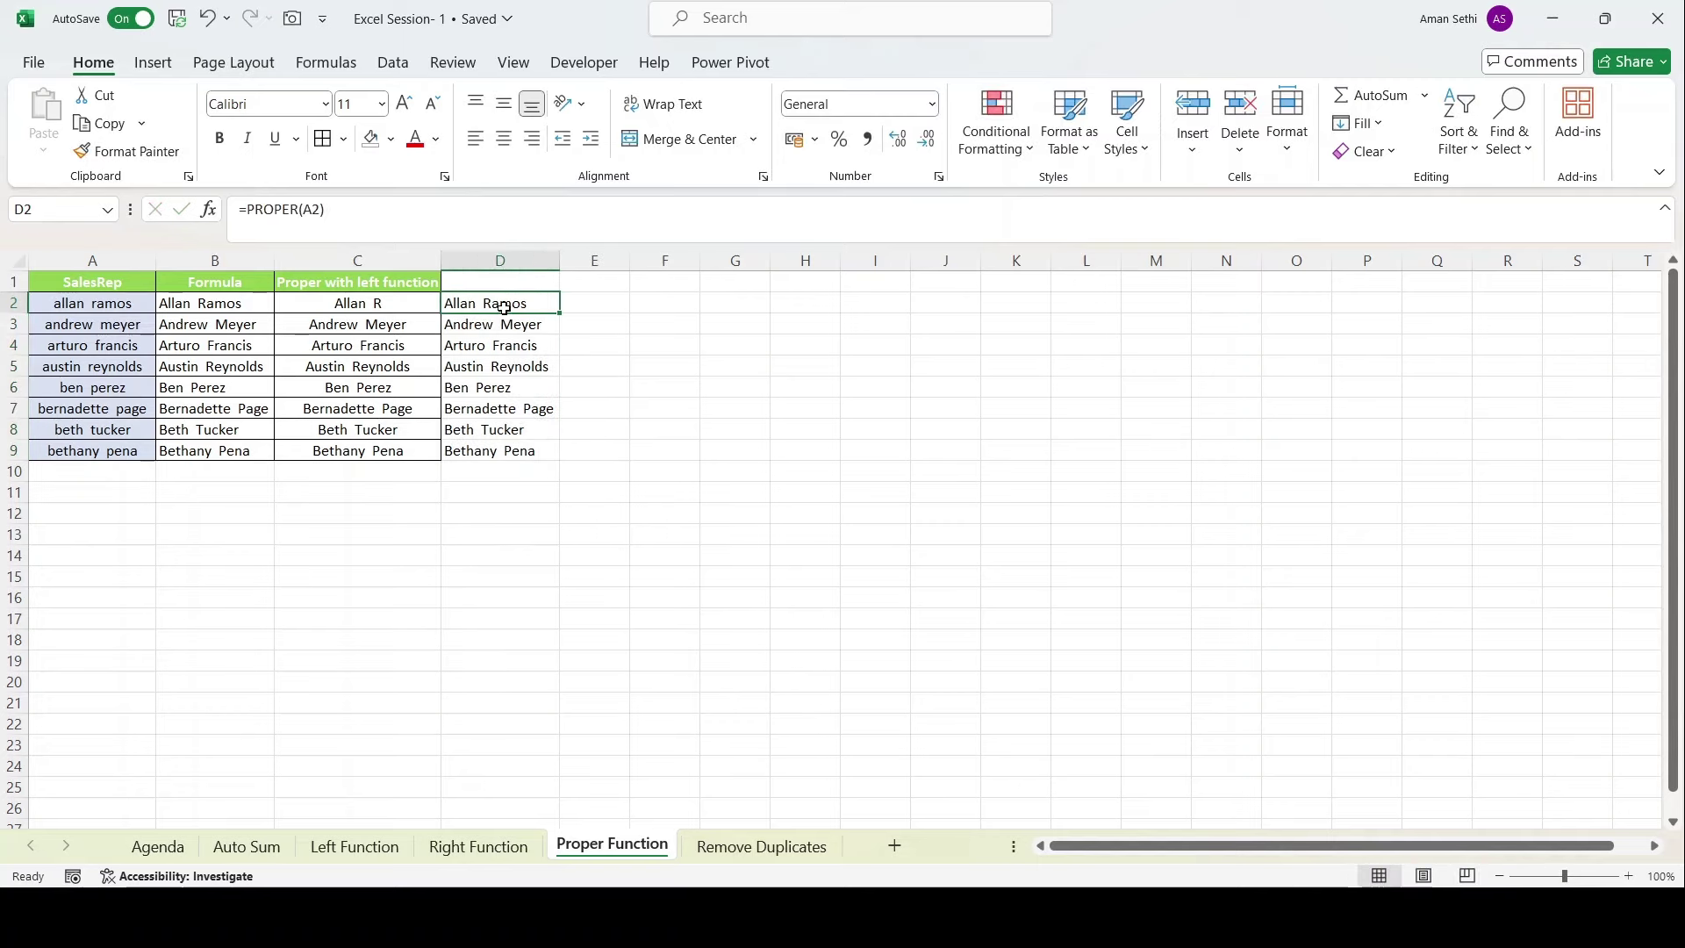
Enter the nested formula =PROPER((LEFT(A2,3))) in cell E2 to capitalize the first three characters of the SalesRep name.
double_click(580, 302)
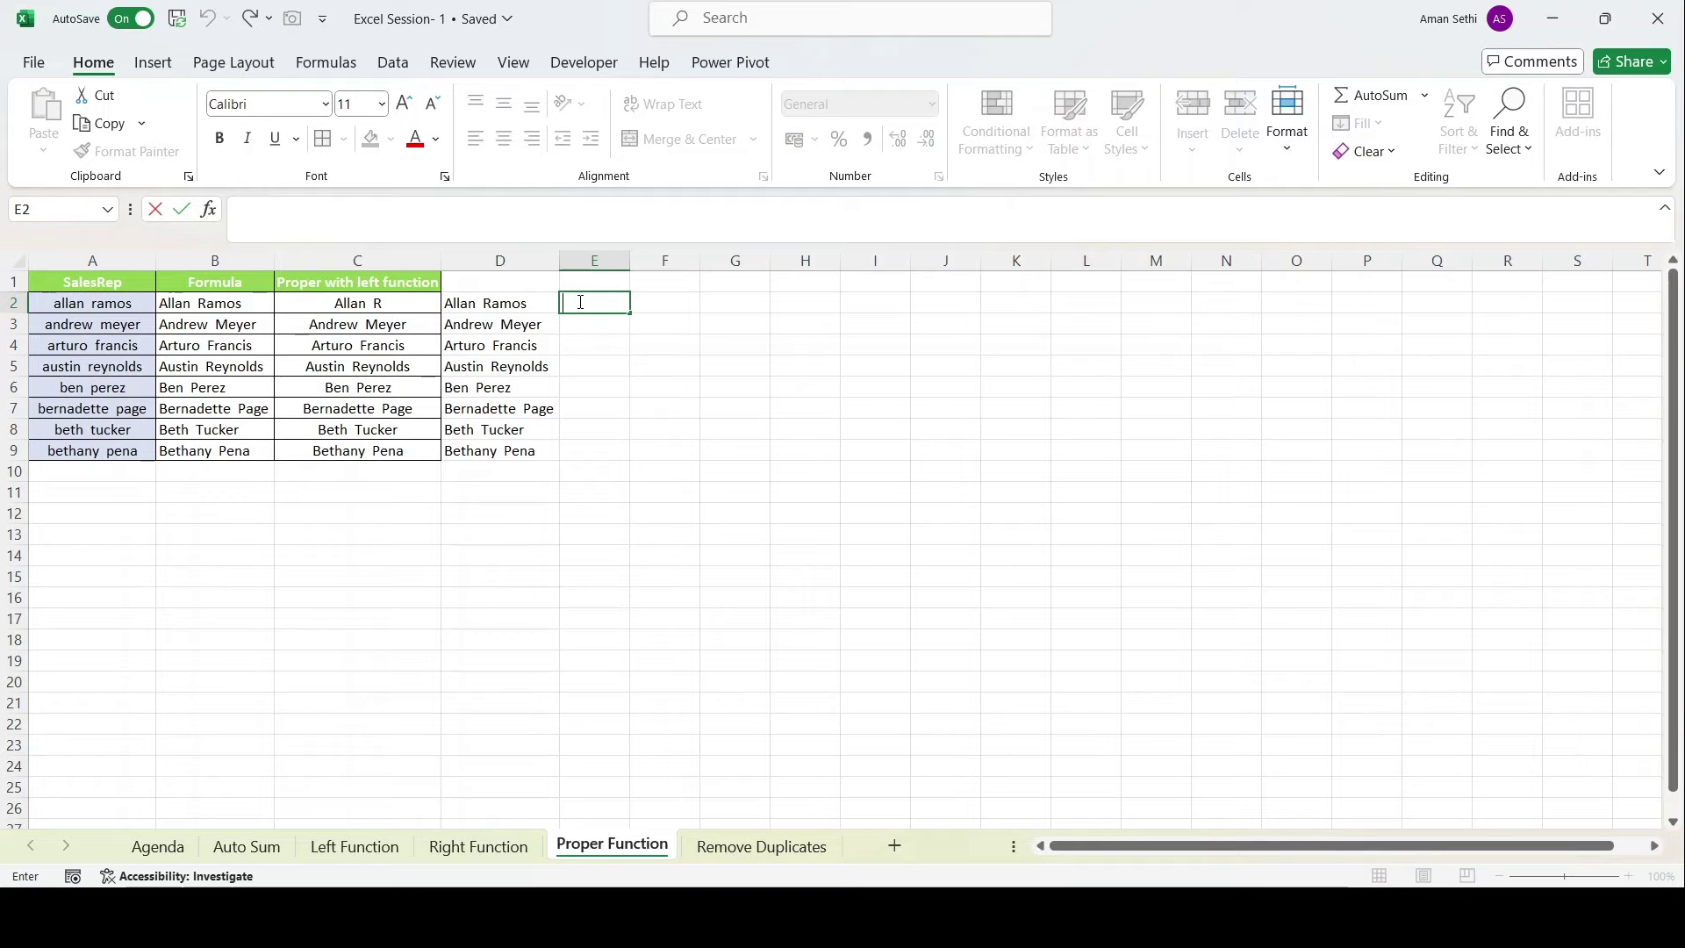
text(=)
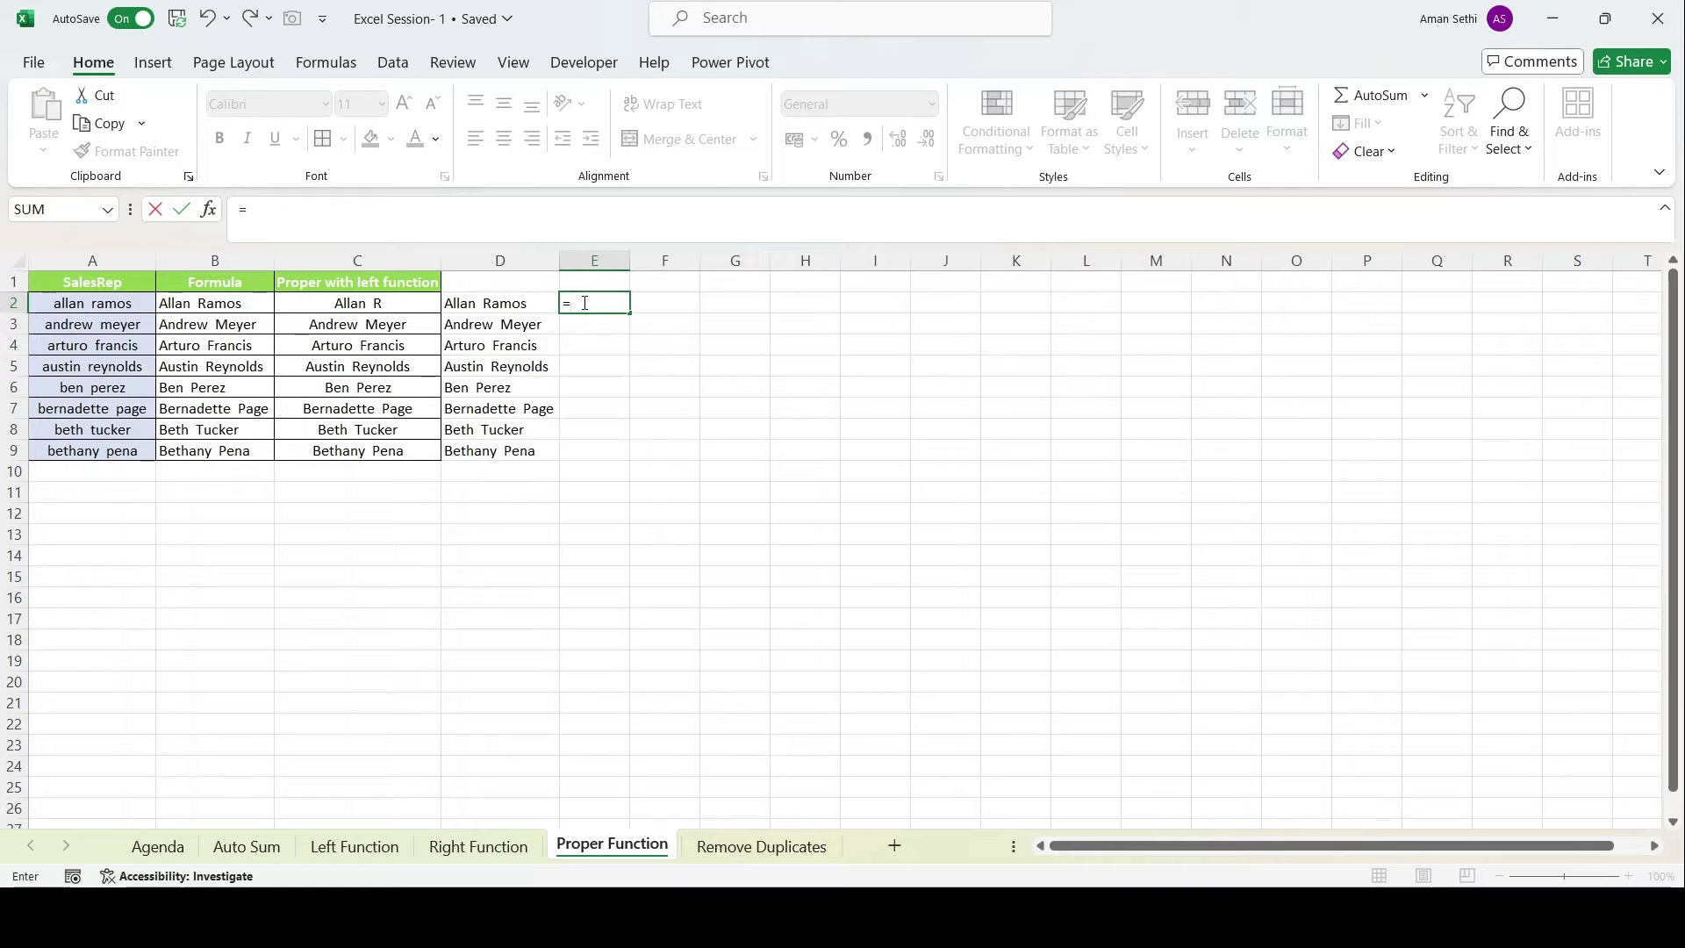
text(proper(lef)
text(t)
click(620, 304)
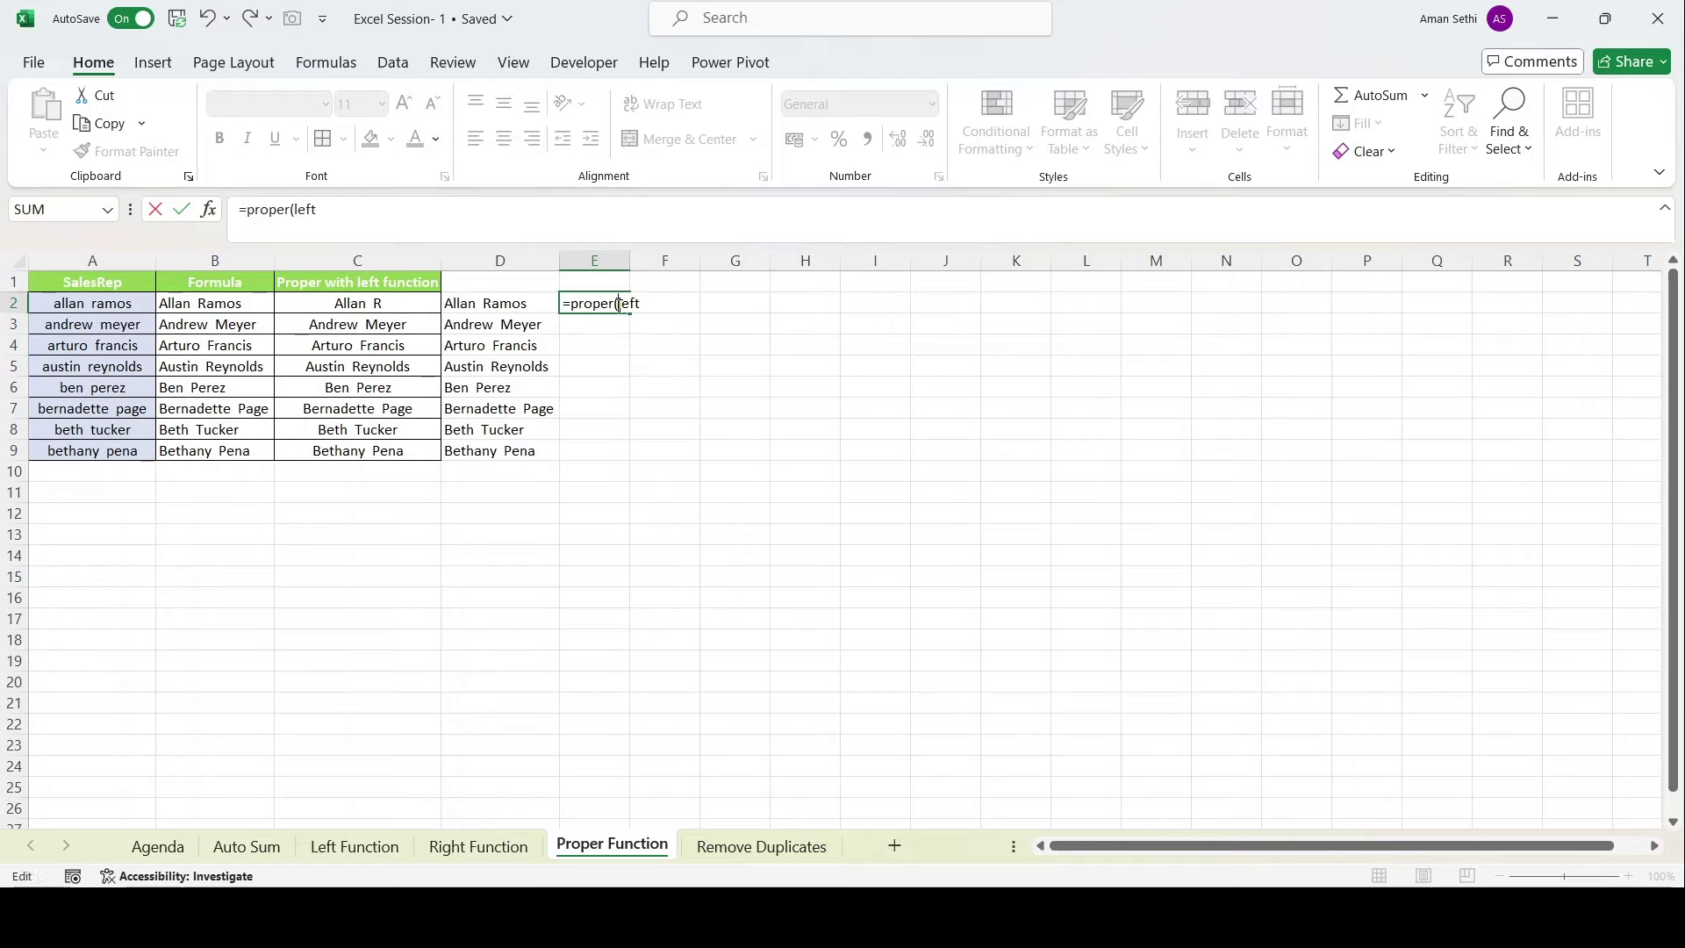
text(()
click(623, 303)
text(()
click(127, 306)
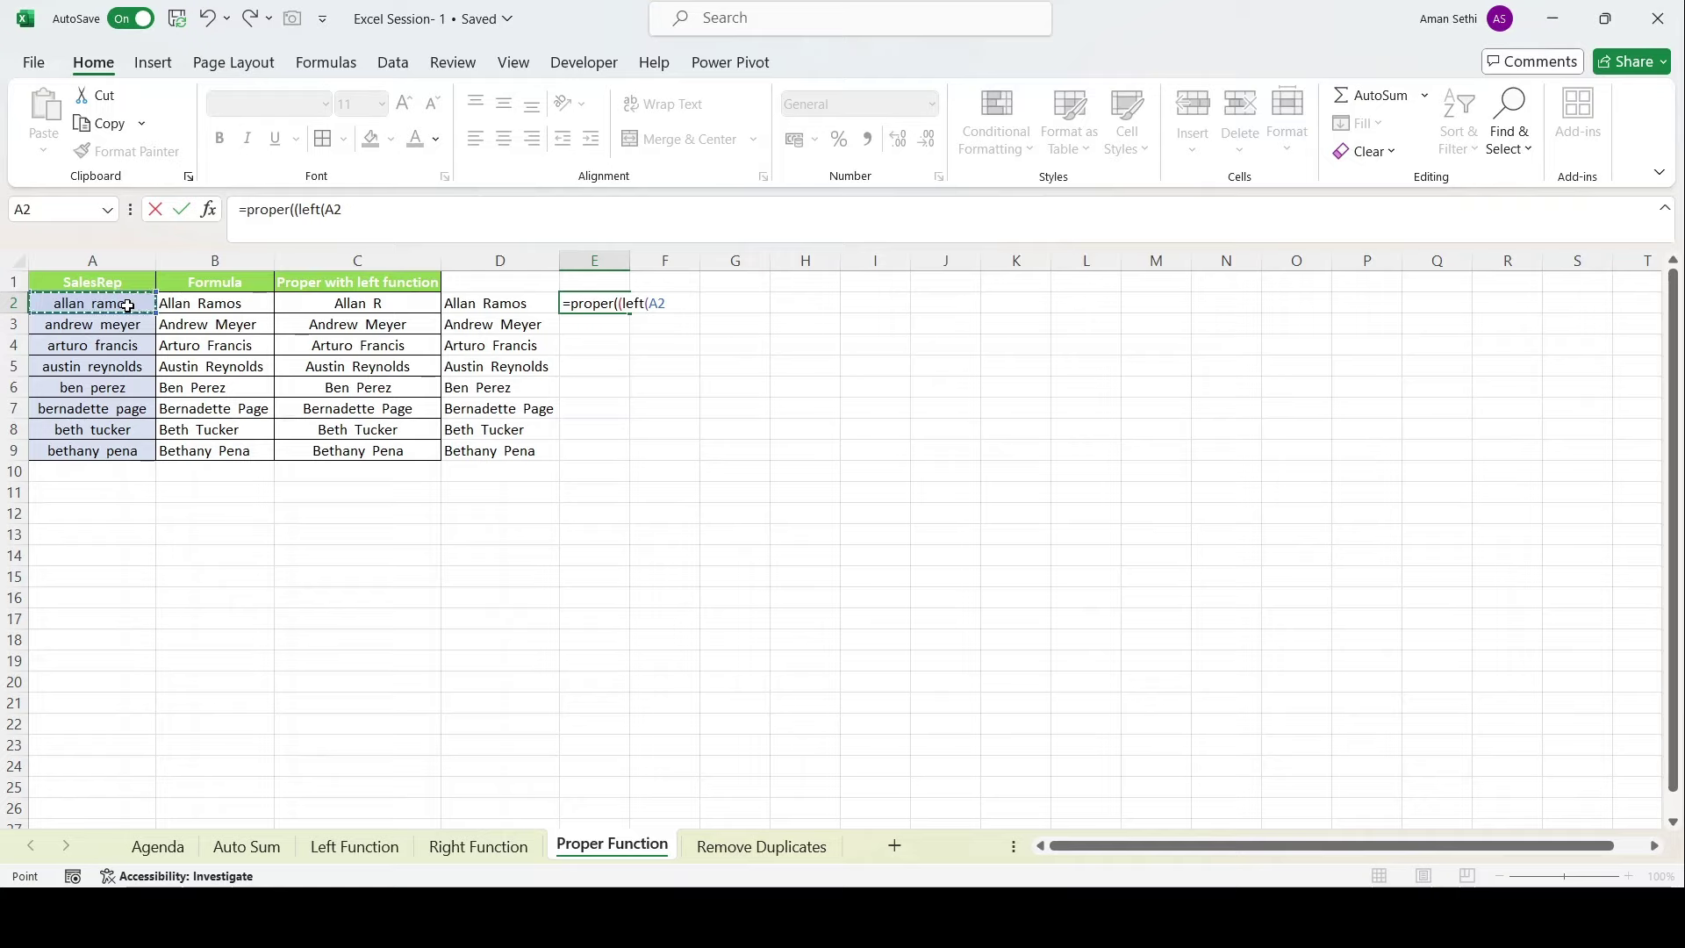
text(,3)
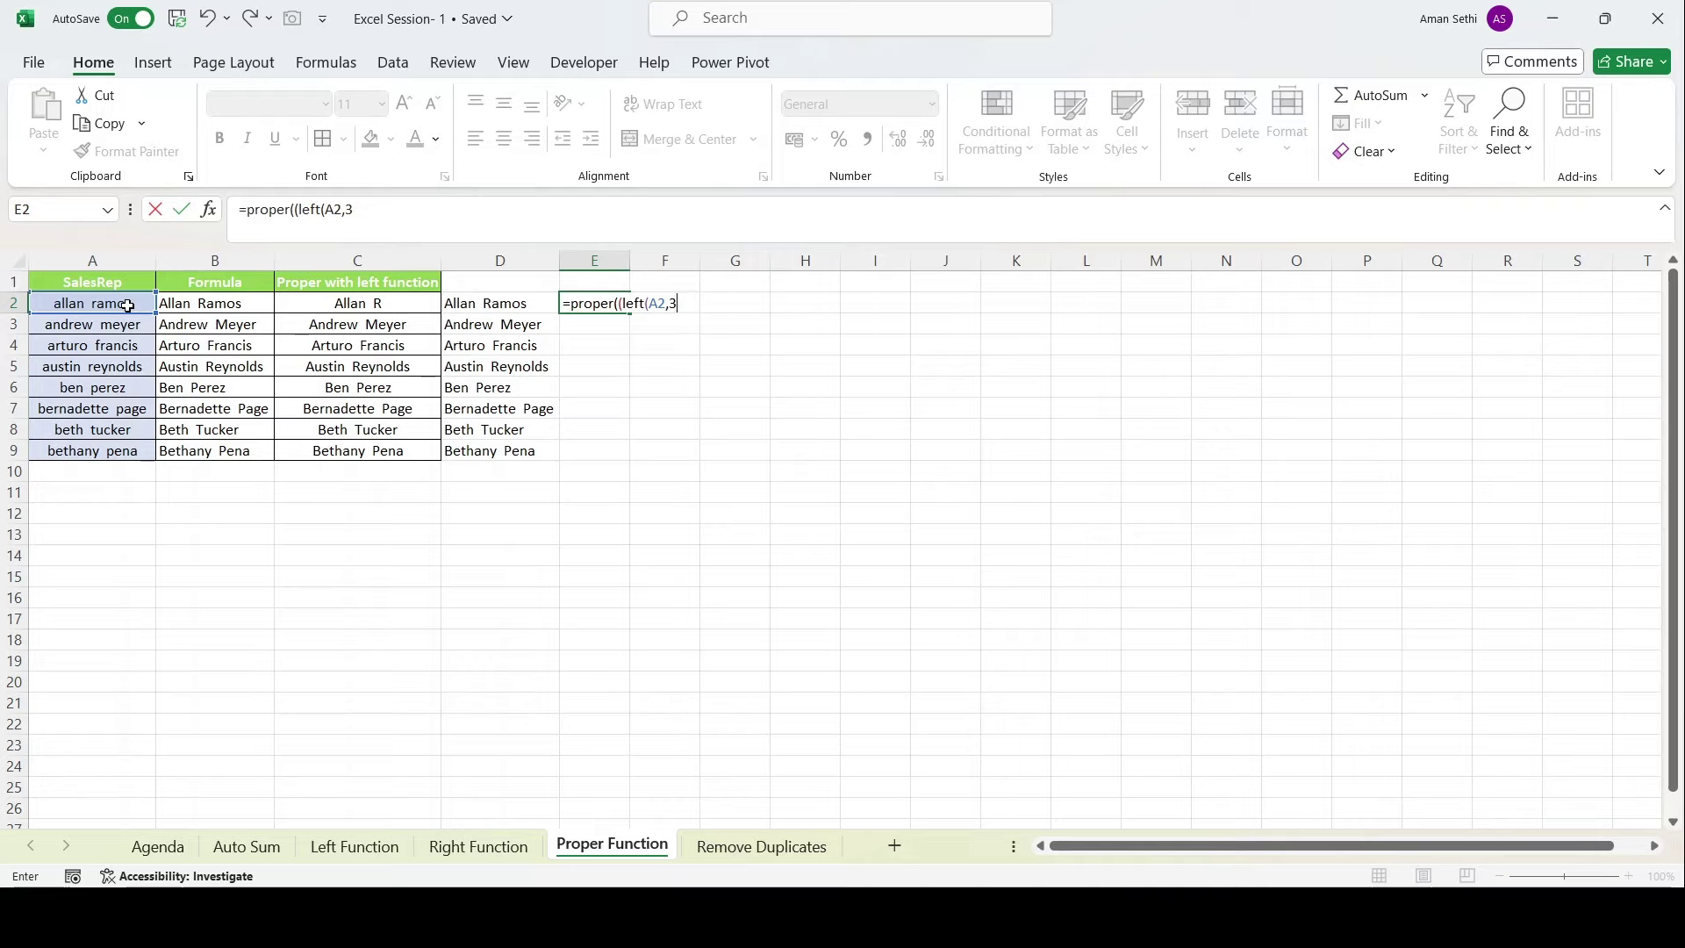
text())))
key(Return)
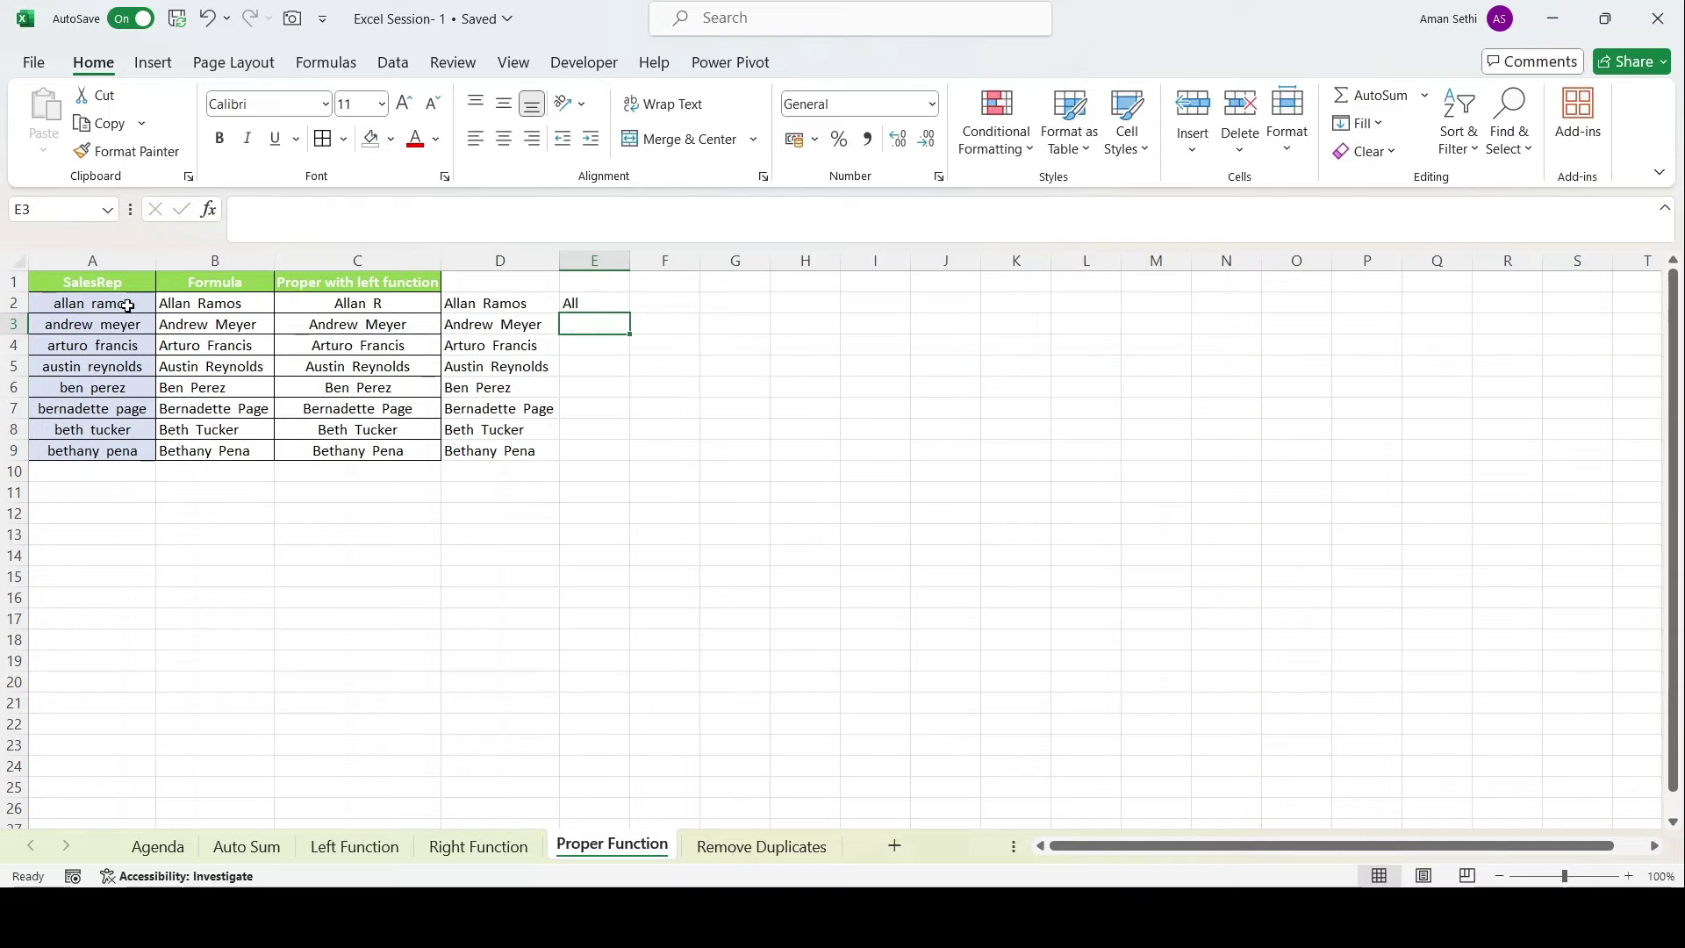
Fill the combined PROPER and LEFT formula from E2 down through E9.
click(566, 300)
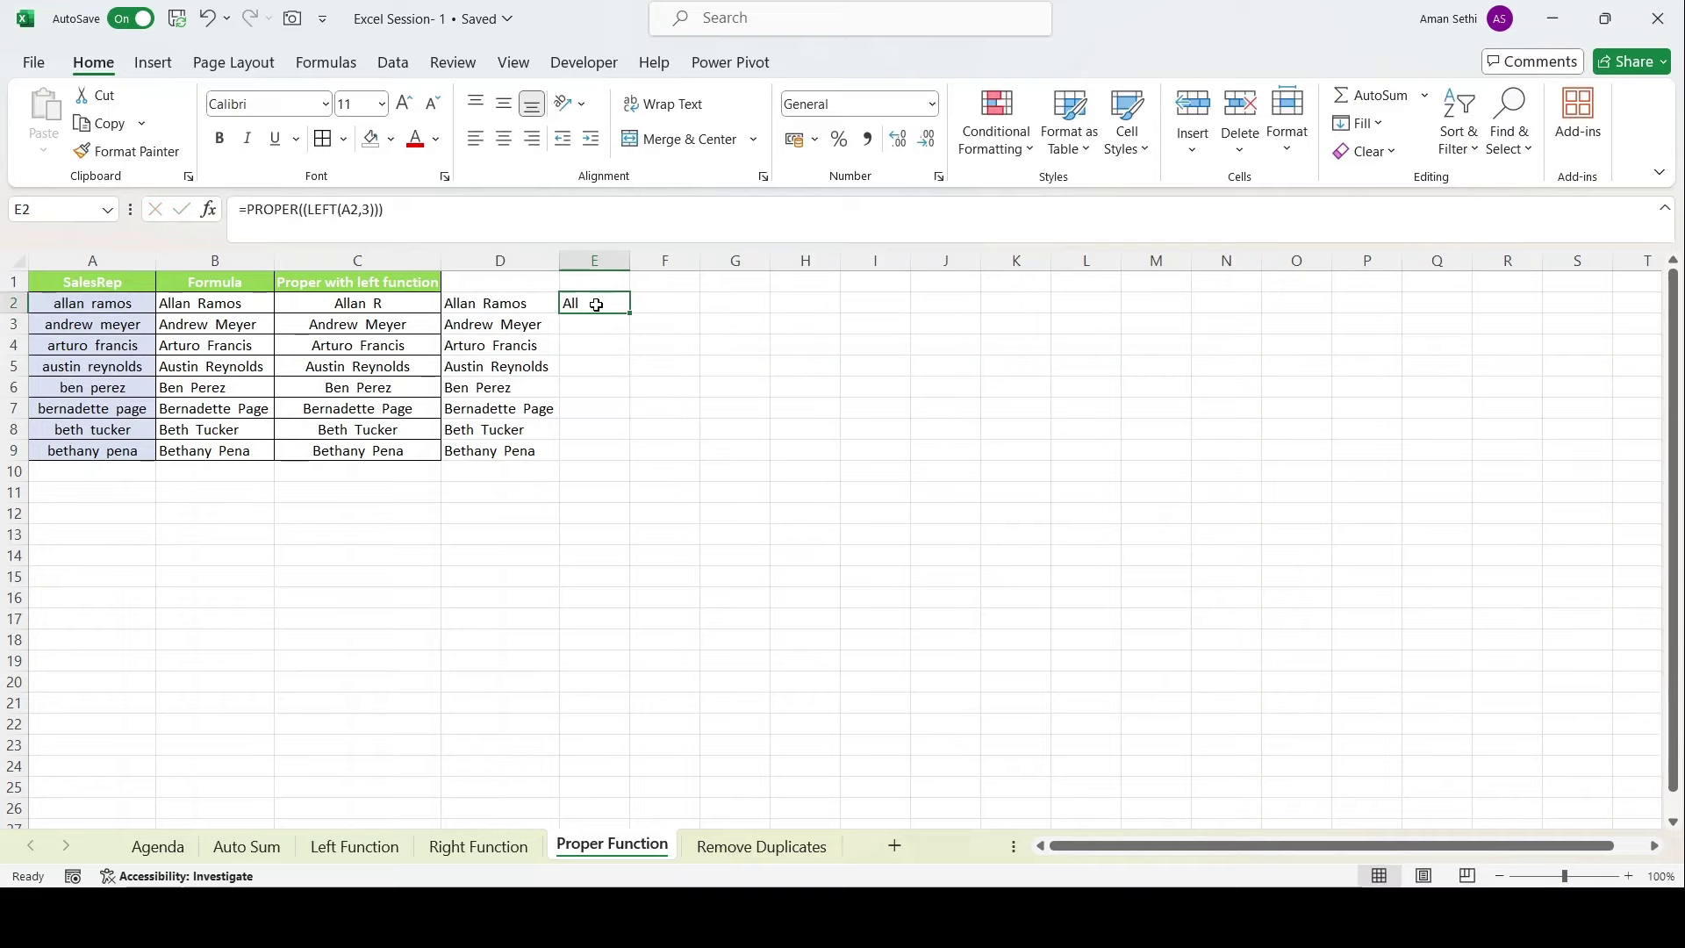
click(636, 309)
click(614, 303)
double_click(630, 314)
click(614, 343)
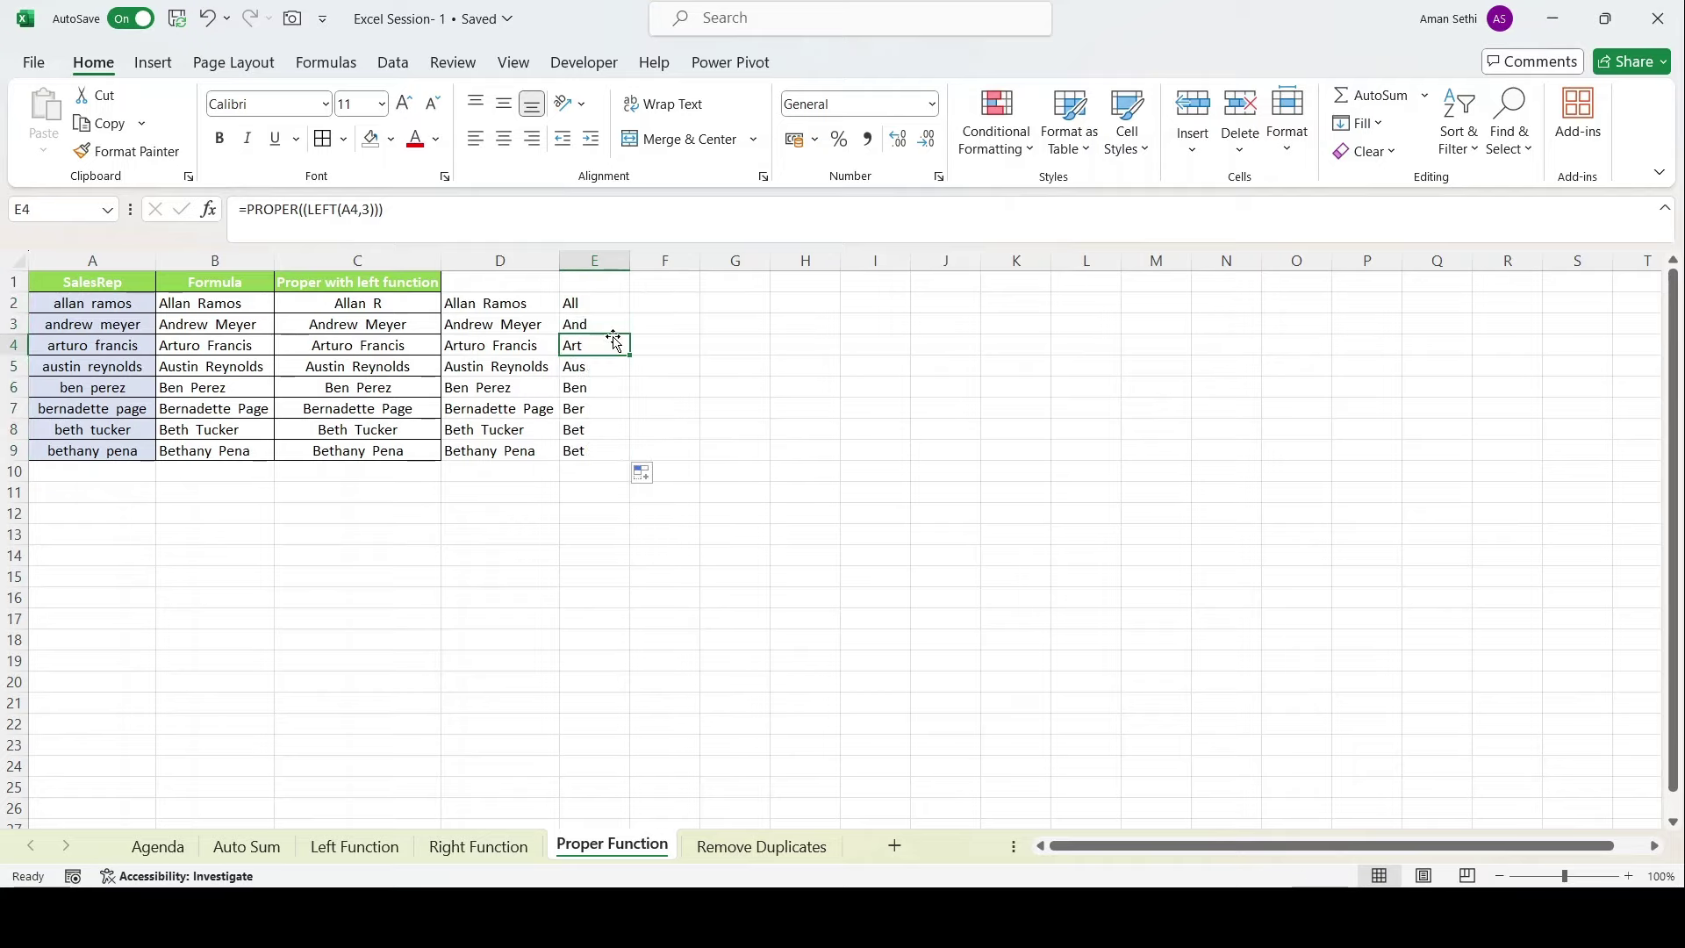
Compare the new formulas in columns D and E with the existing formulas in the Proper with left function column.
click(579, 309)
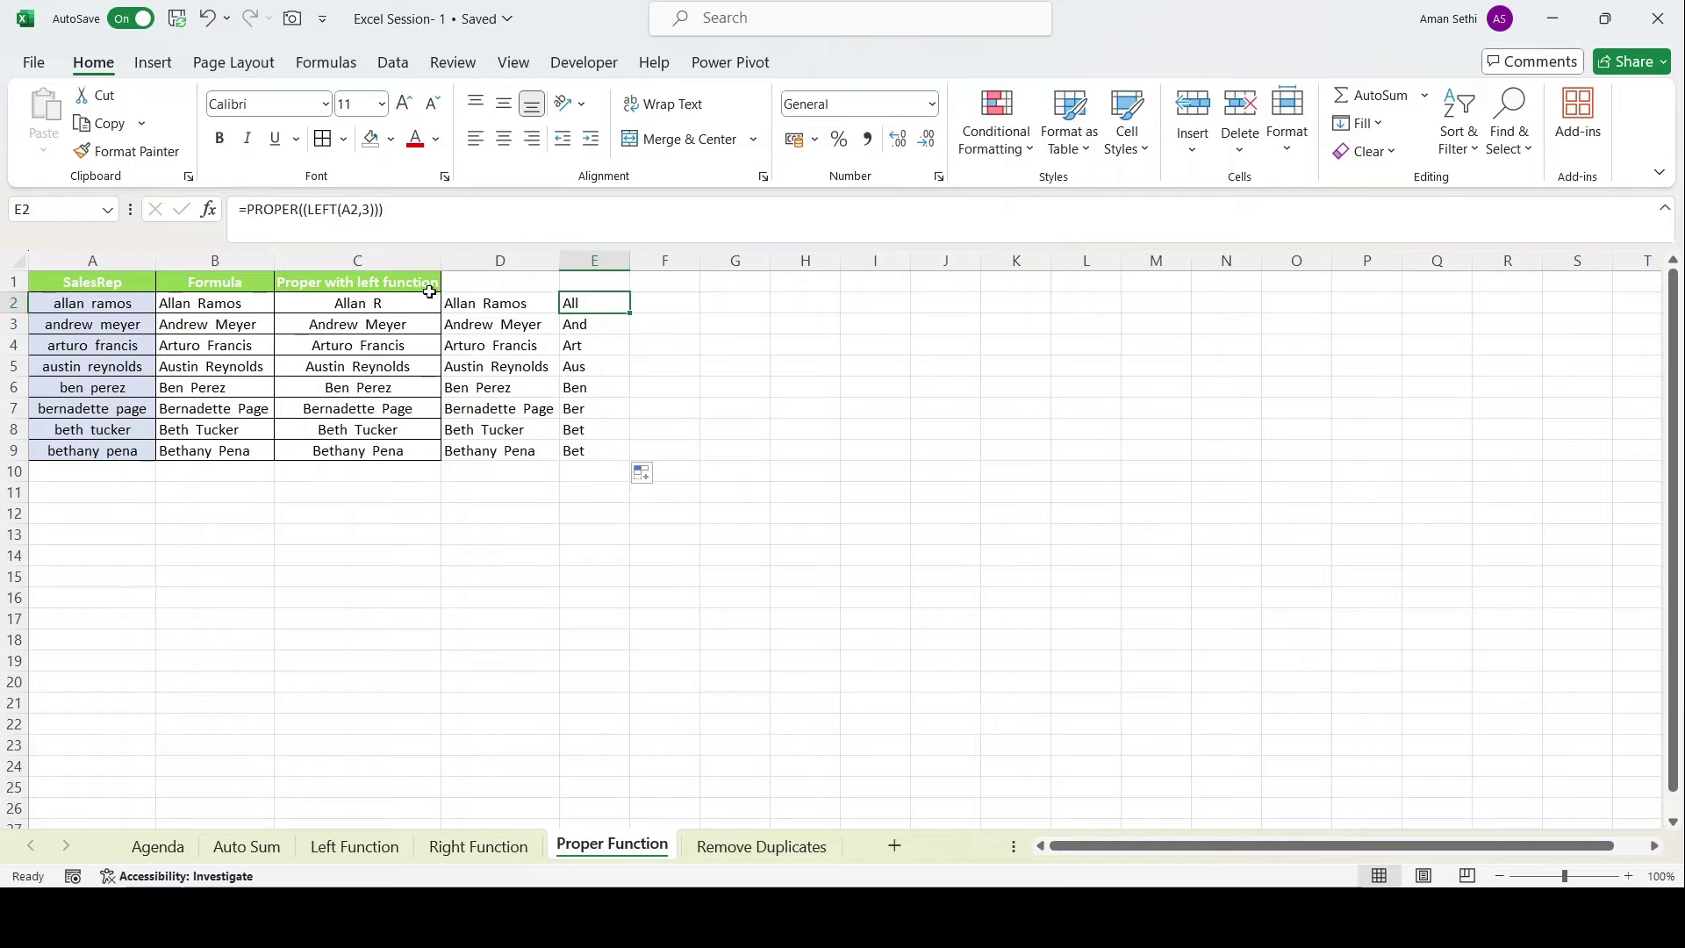
click(610, 336)
drag(532, 303, 586, 455)
click(525, 351)
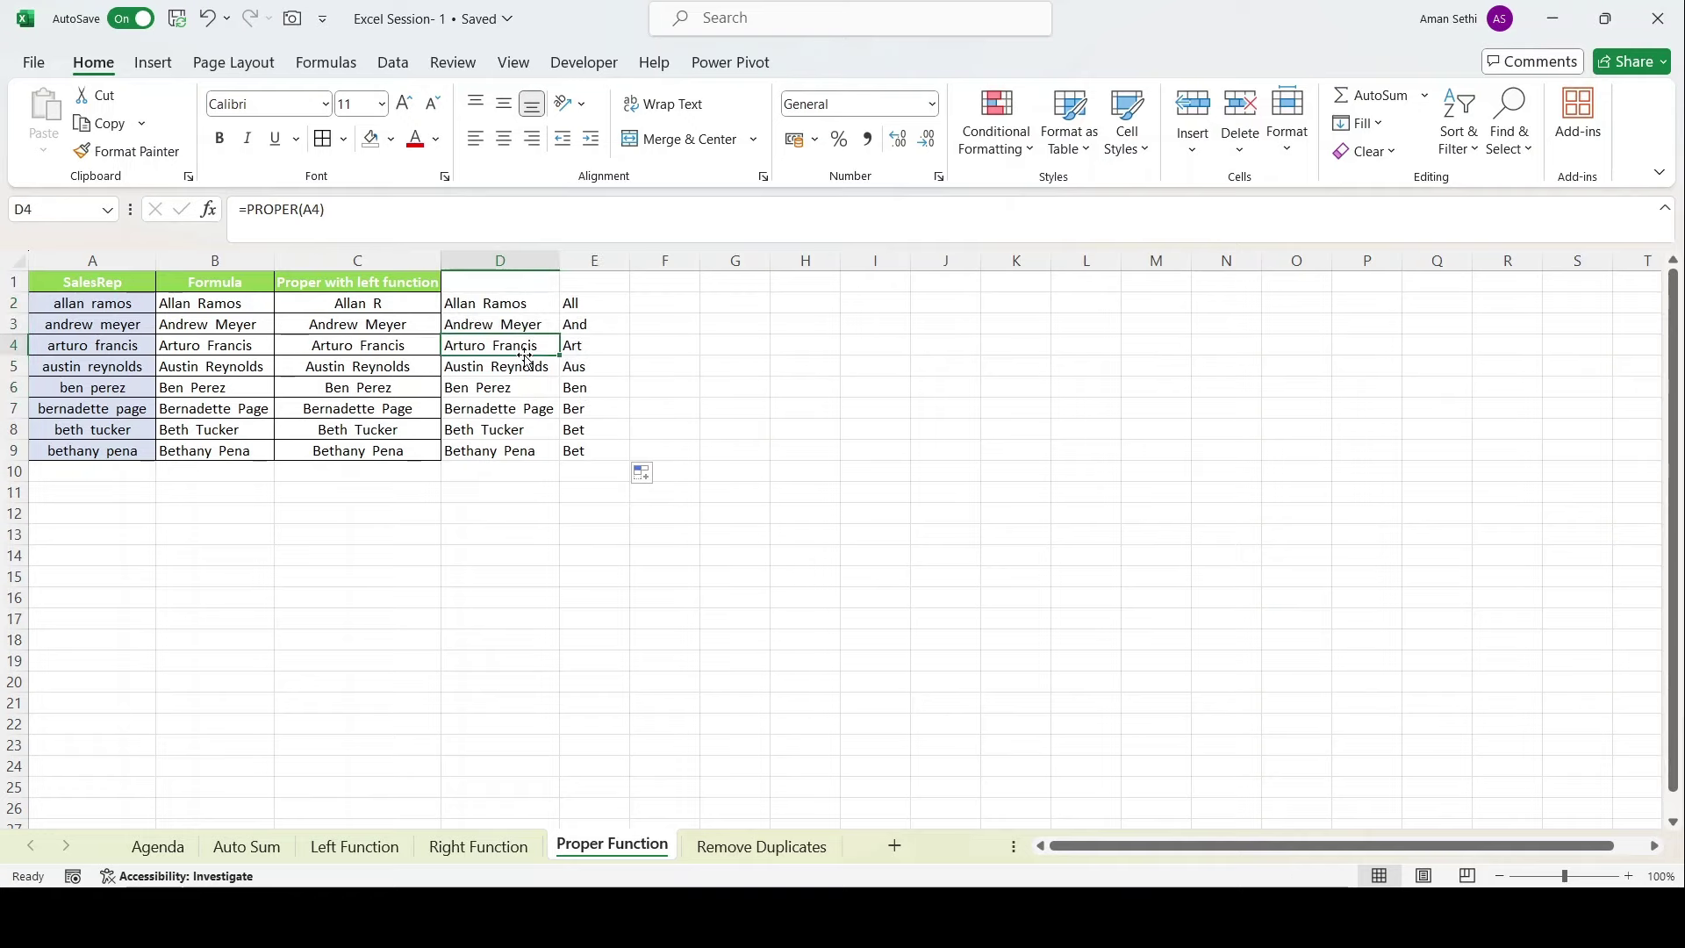
drag(237, 307, 301, 302)
click(323, 307)
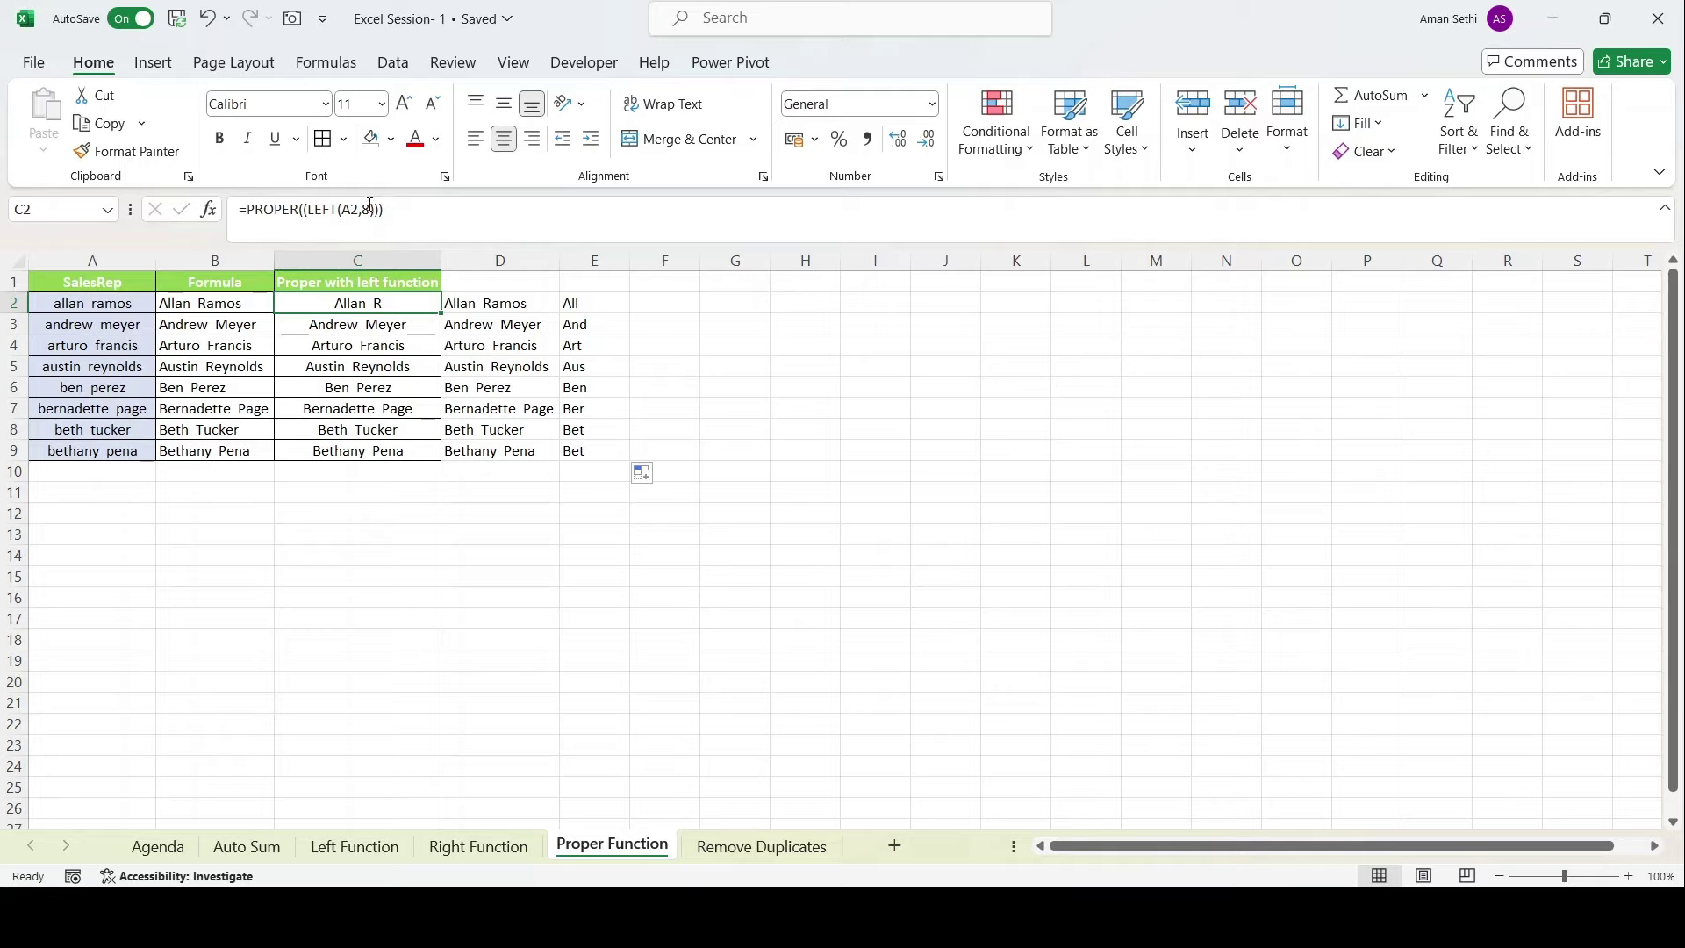
click(337, 347)
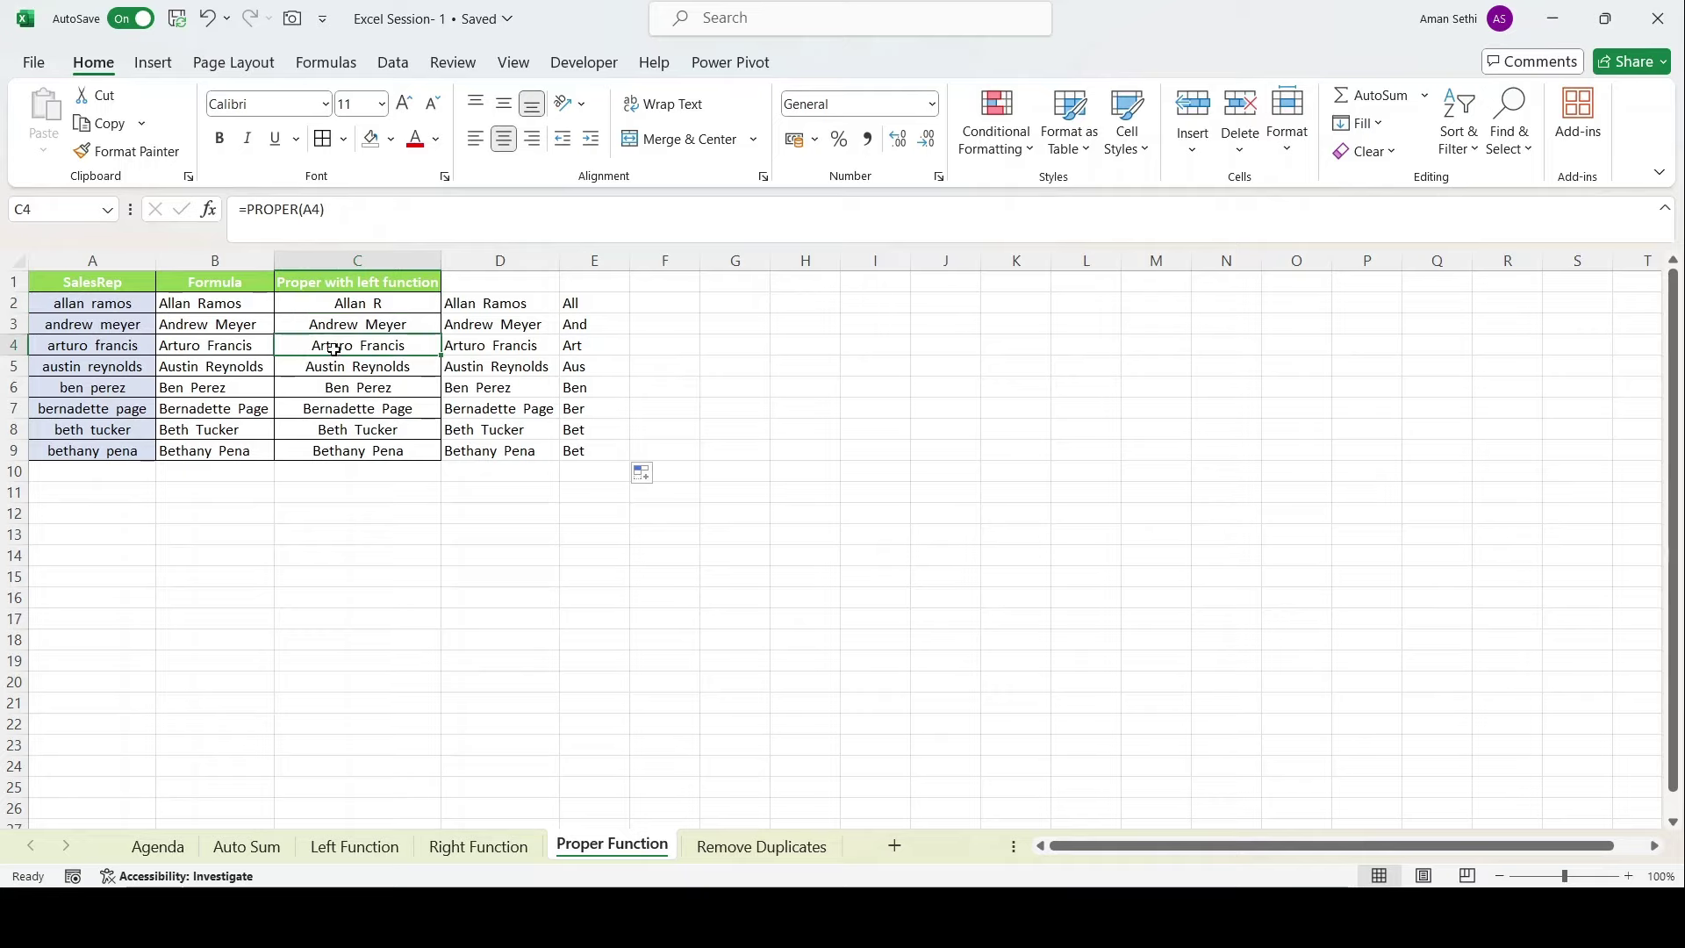
click(361, 309)
Delete the practice columns D and E from the sheet.
drag(499, 260, 585, 266)
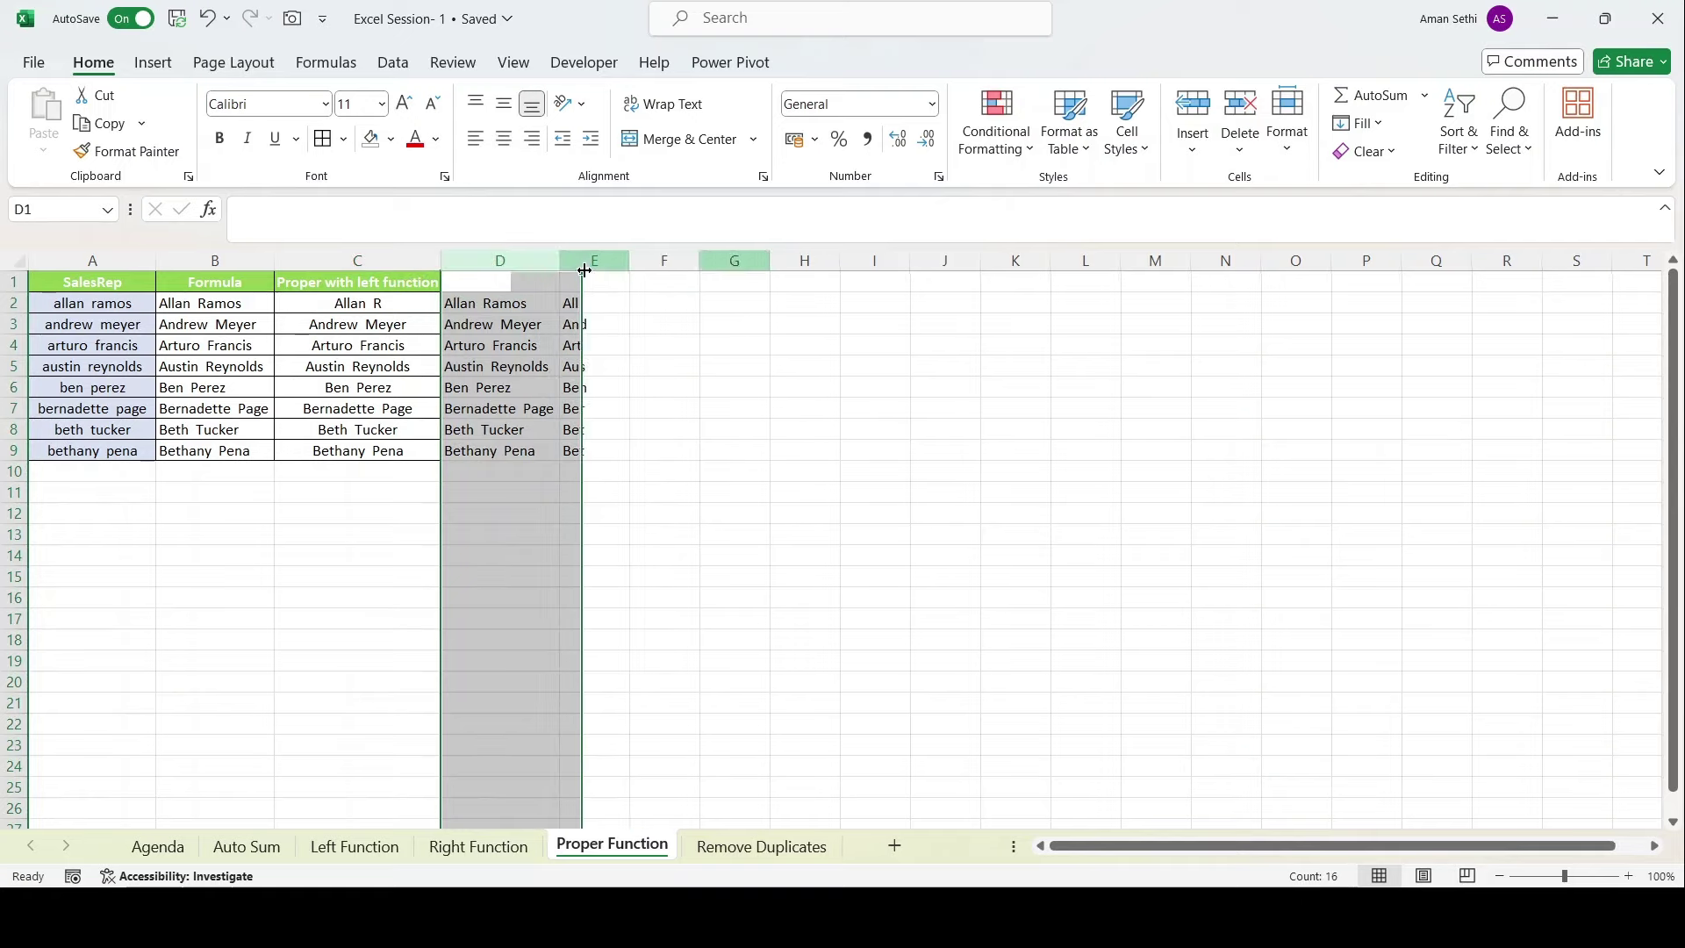
key(ctrl+minus)
Review the formulas in columns B and C, and revisit the Auto Sum, Left Function and Right Function sheets before returning to Proper Function.
drag(250, 300, 297, 444)
click(258, 356)
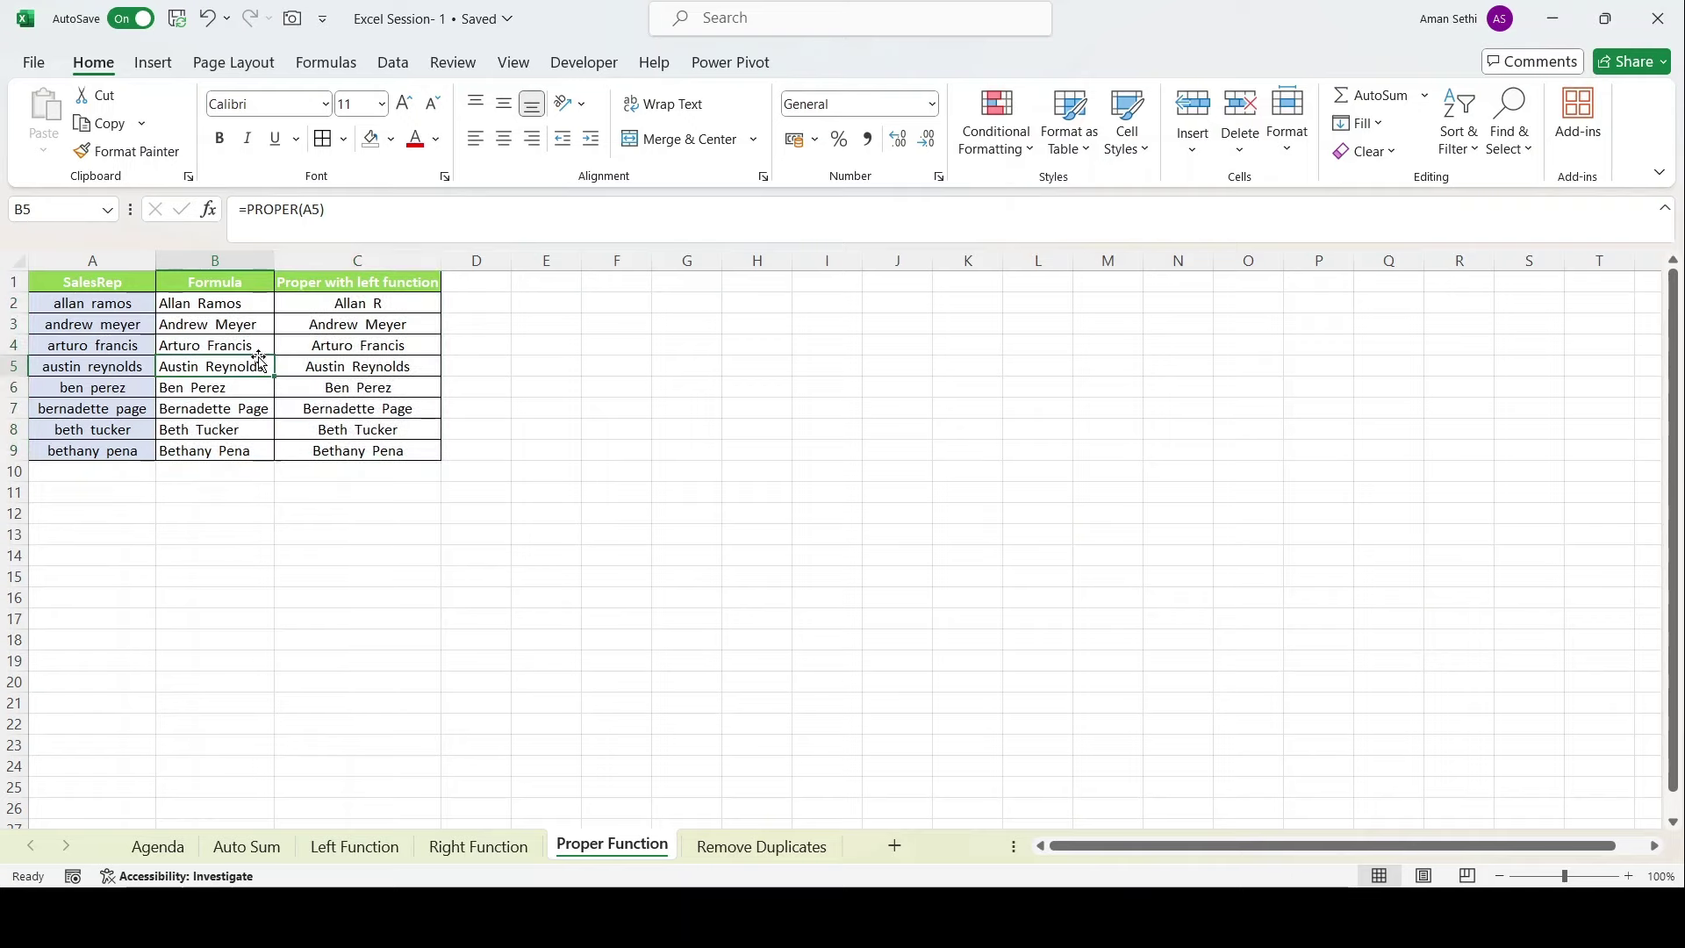
drag(252, 303, 319, 452)
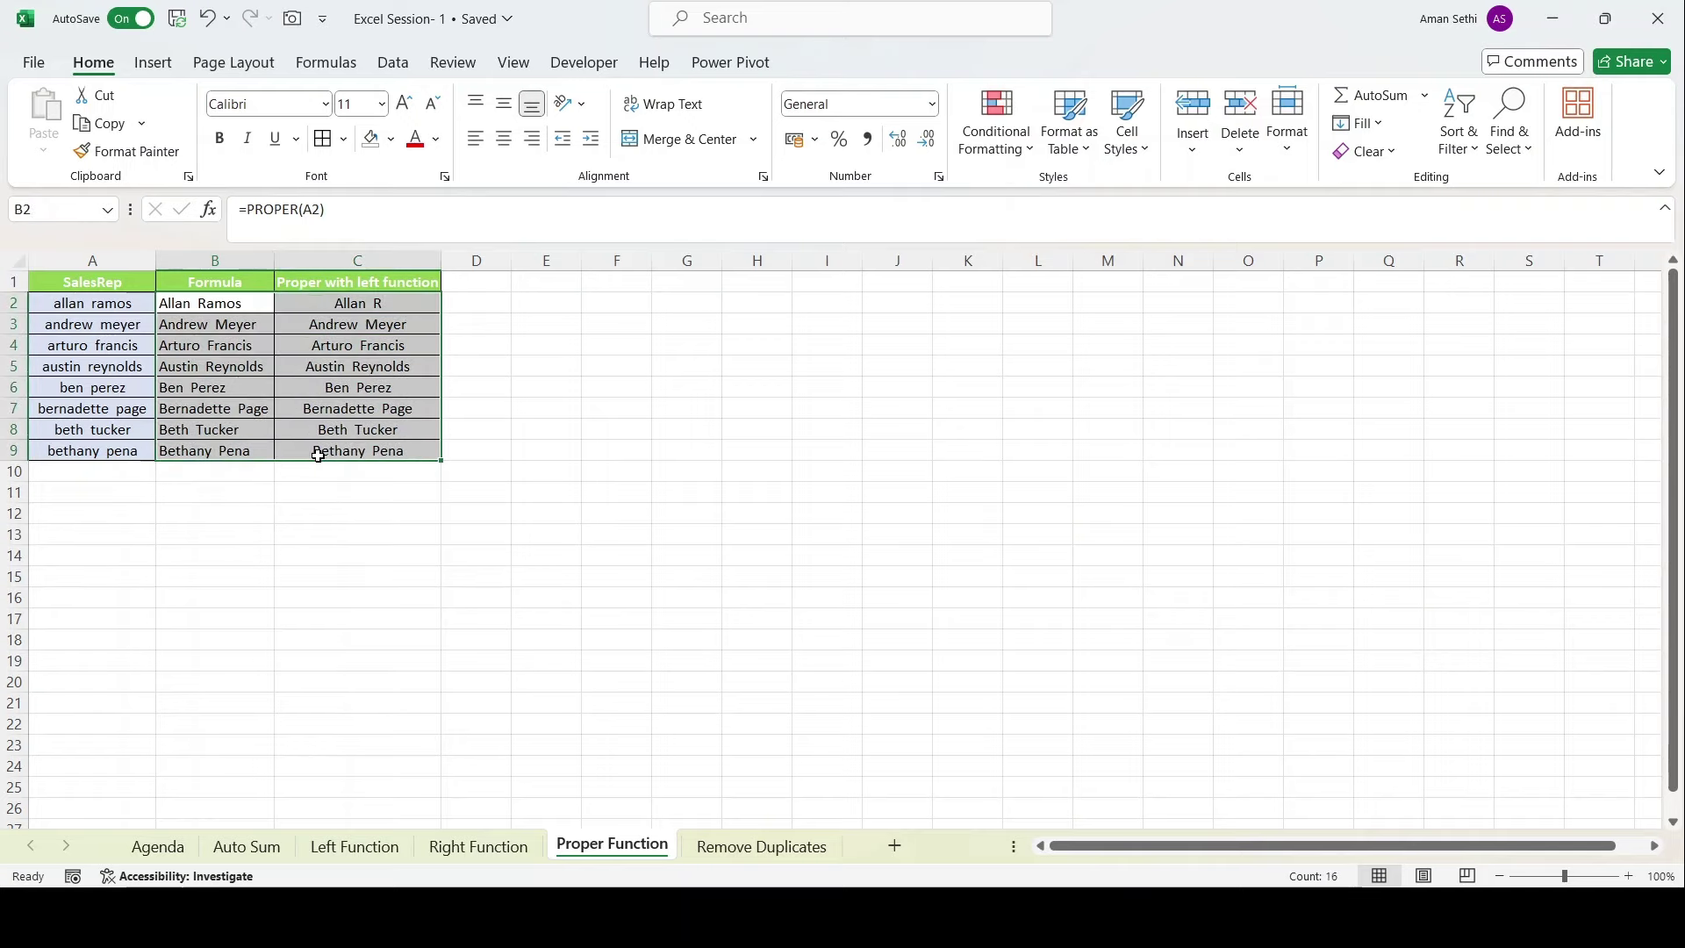
click(227, 349)
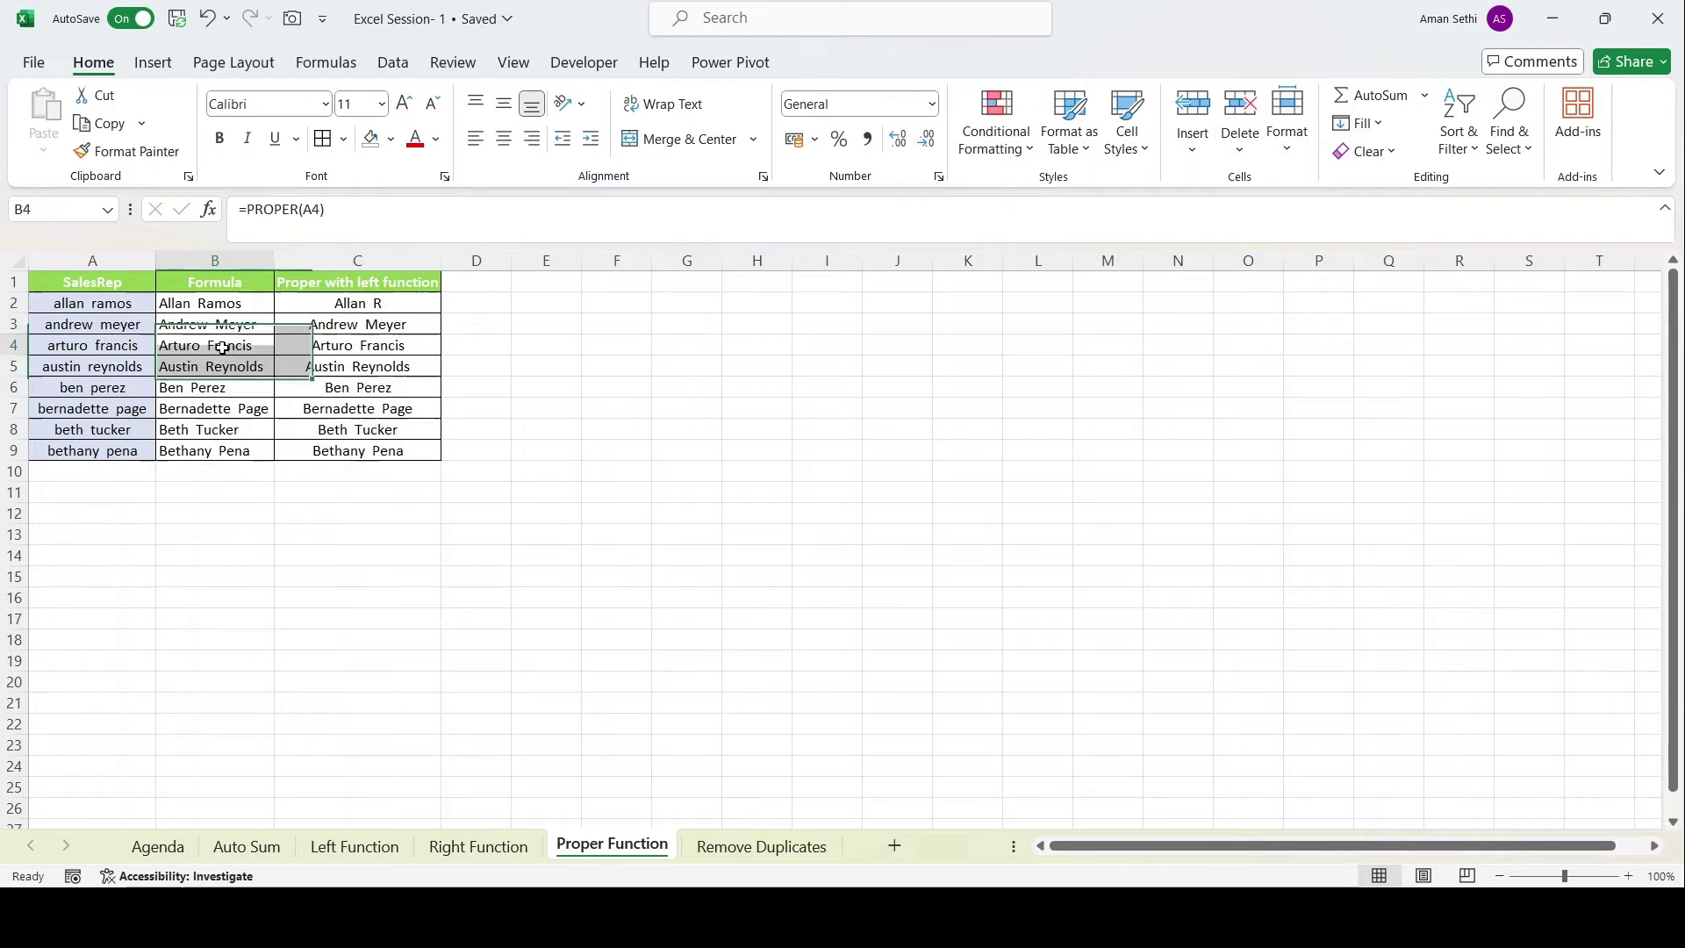
click(247, 846)
click(338, 846)
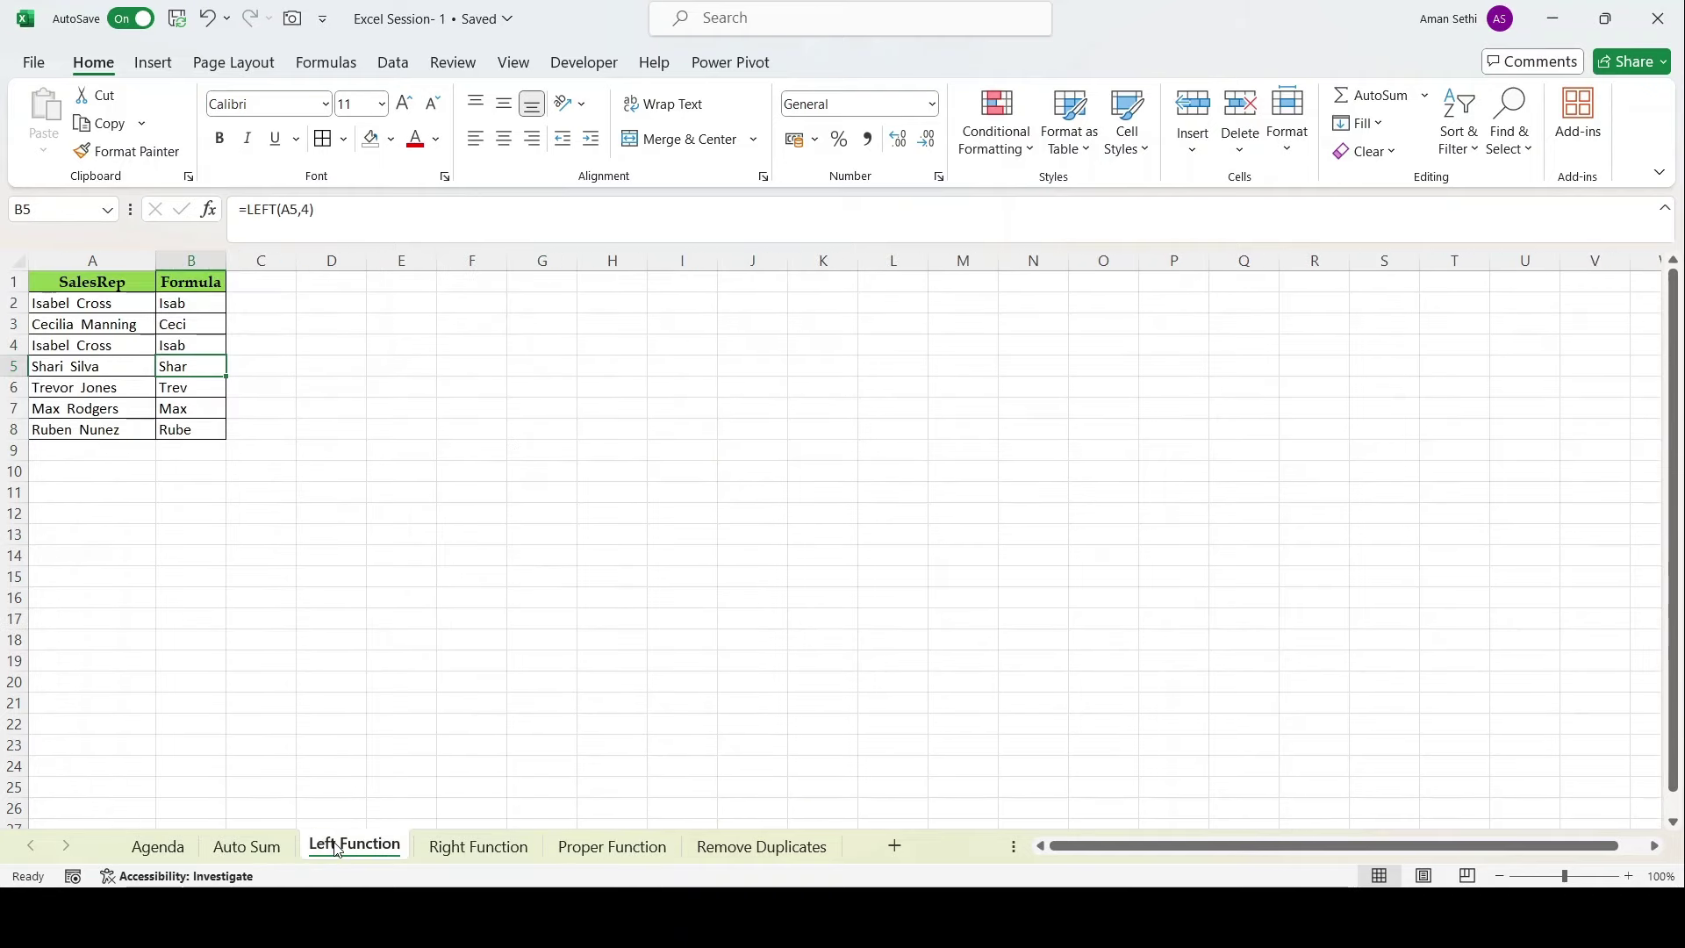
click(477, 847)
click(578, 850)
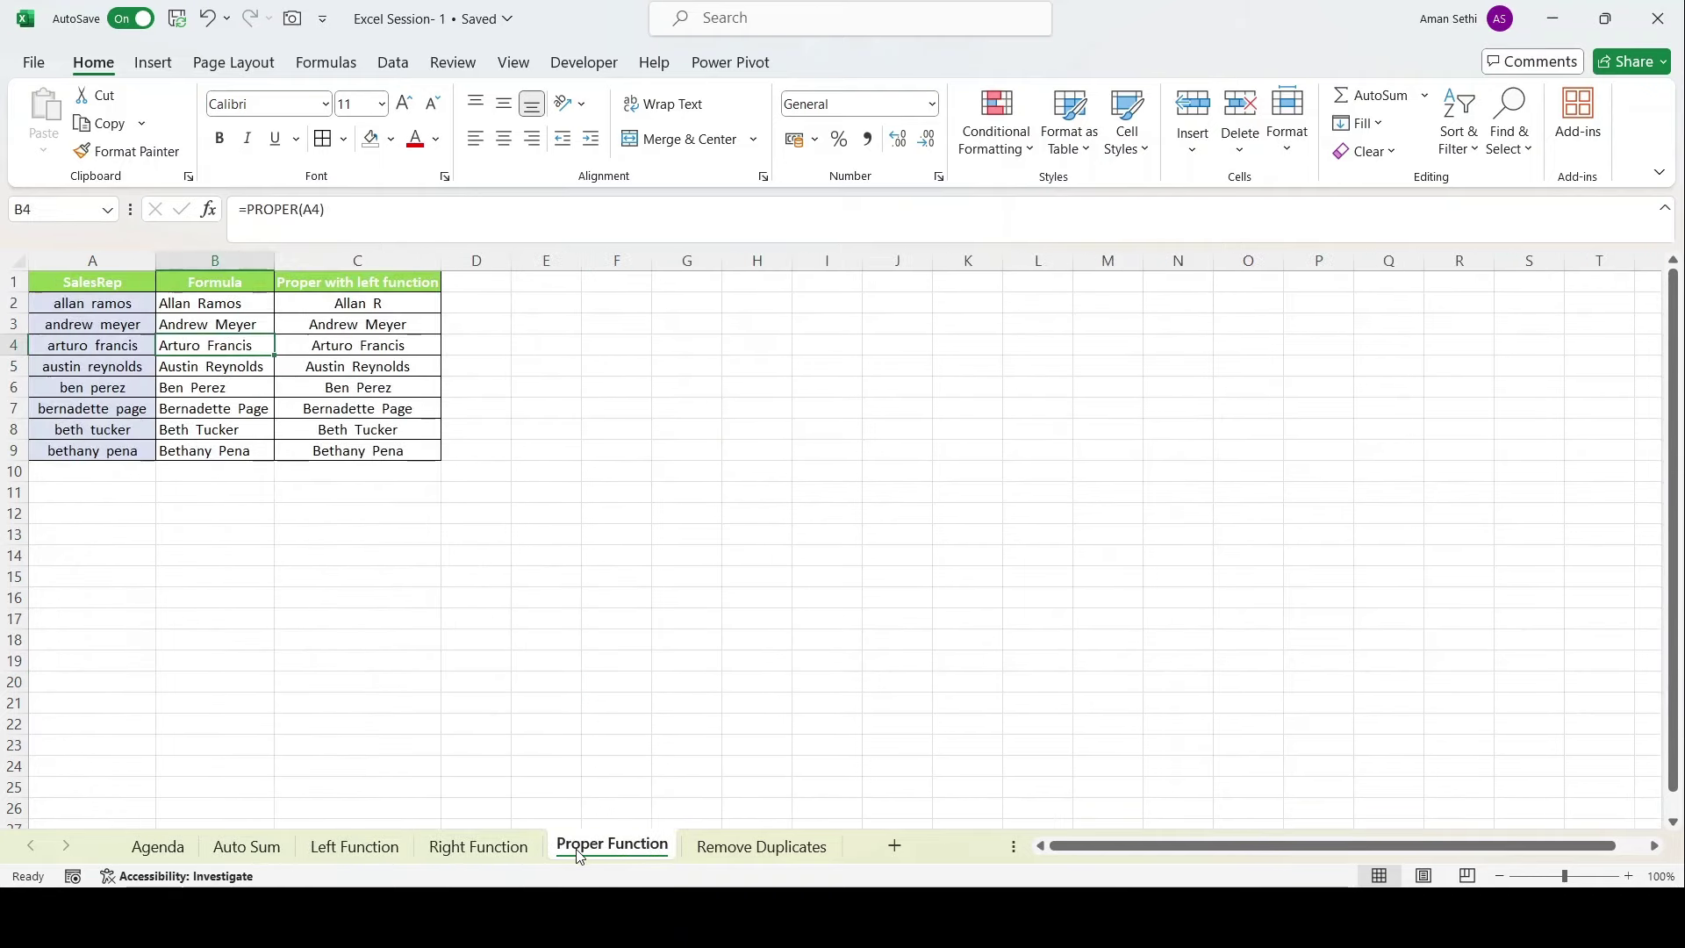
Open the Remove Duplicates sheet and examine the SalesRep list in A2:A16 for repeated names.
click(718, 847)
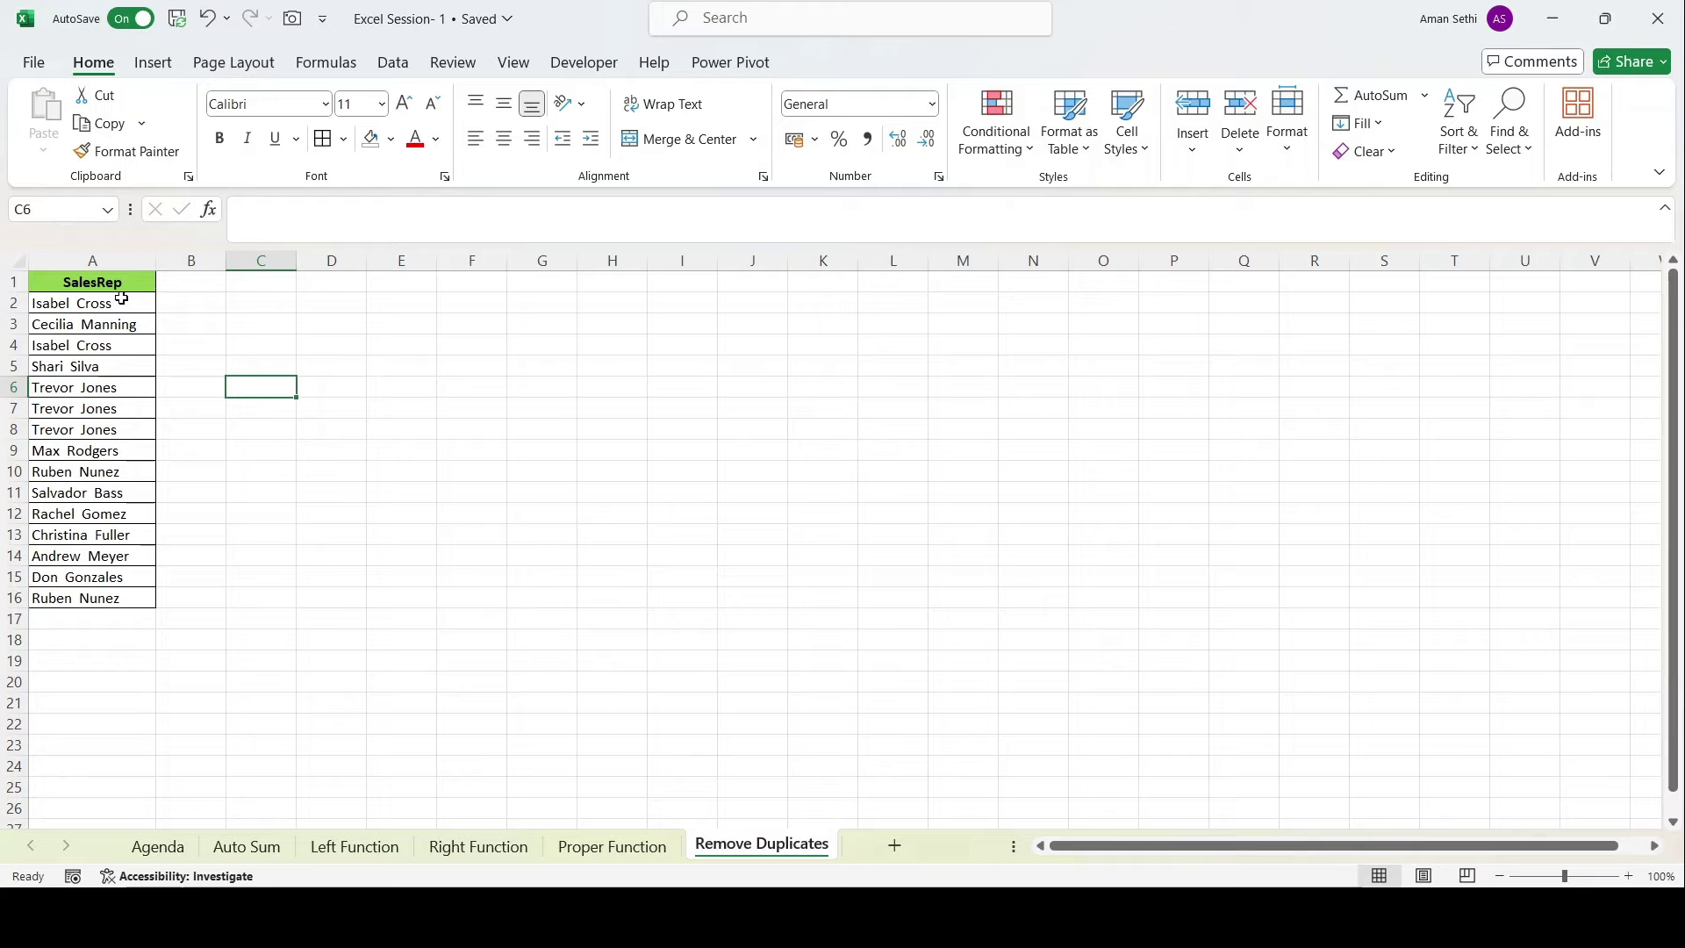
drag(114, 303, 104, 583)
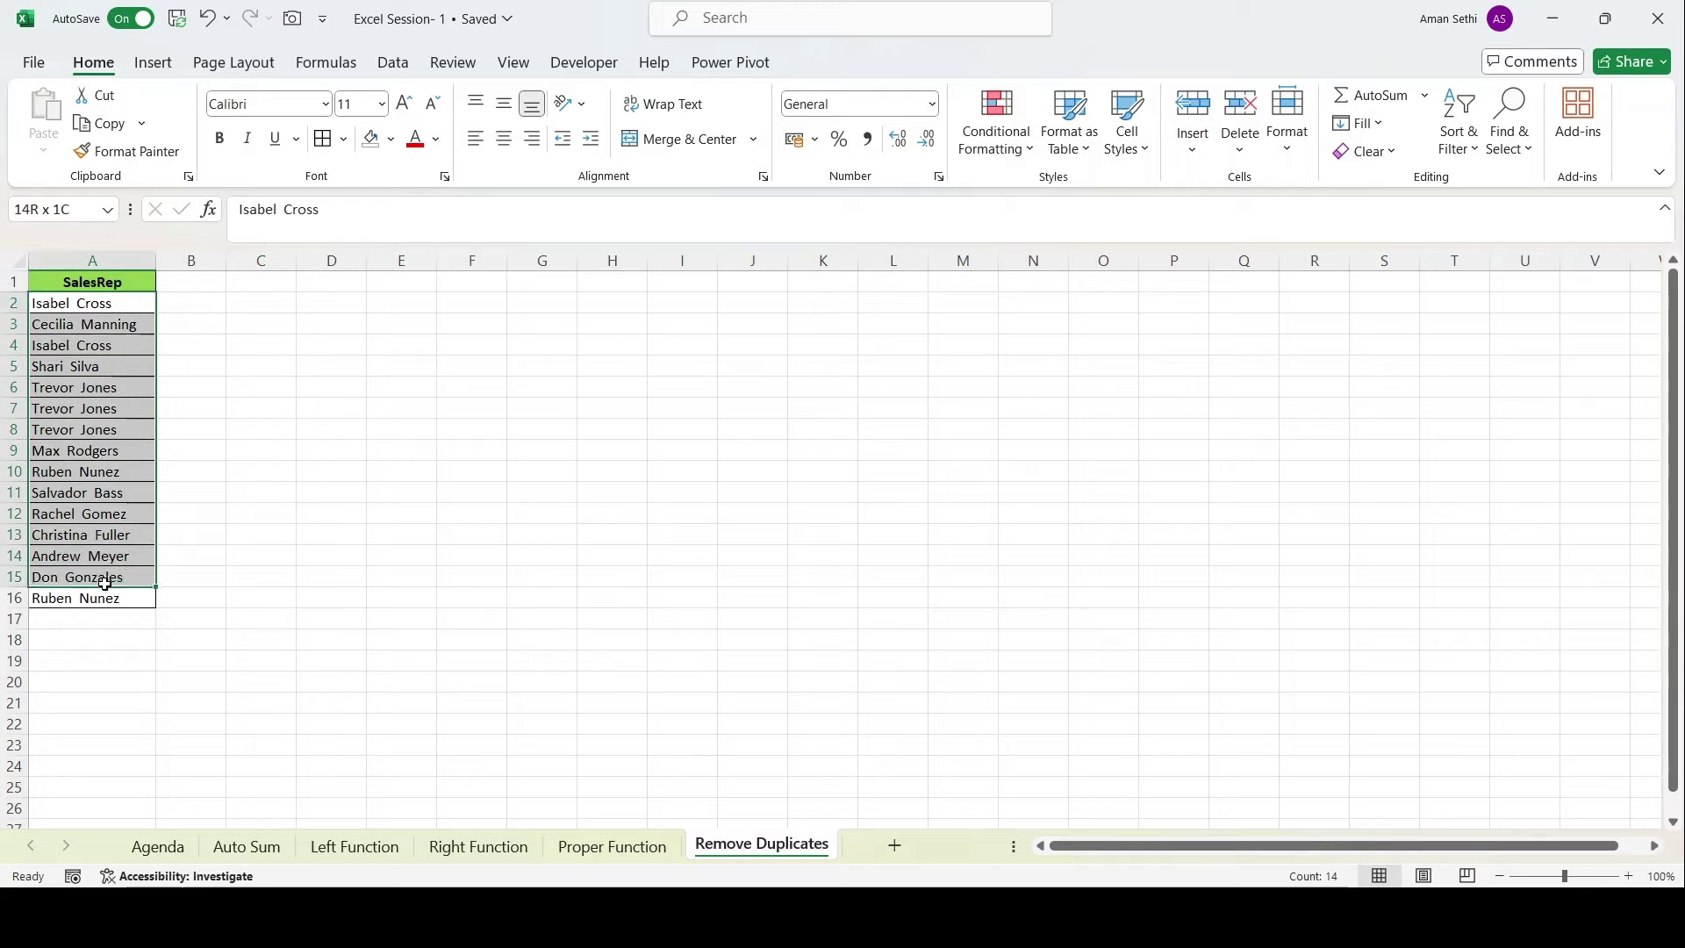
click(113, 430)
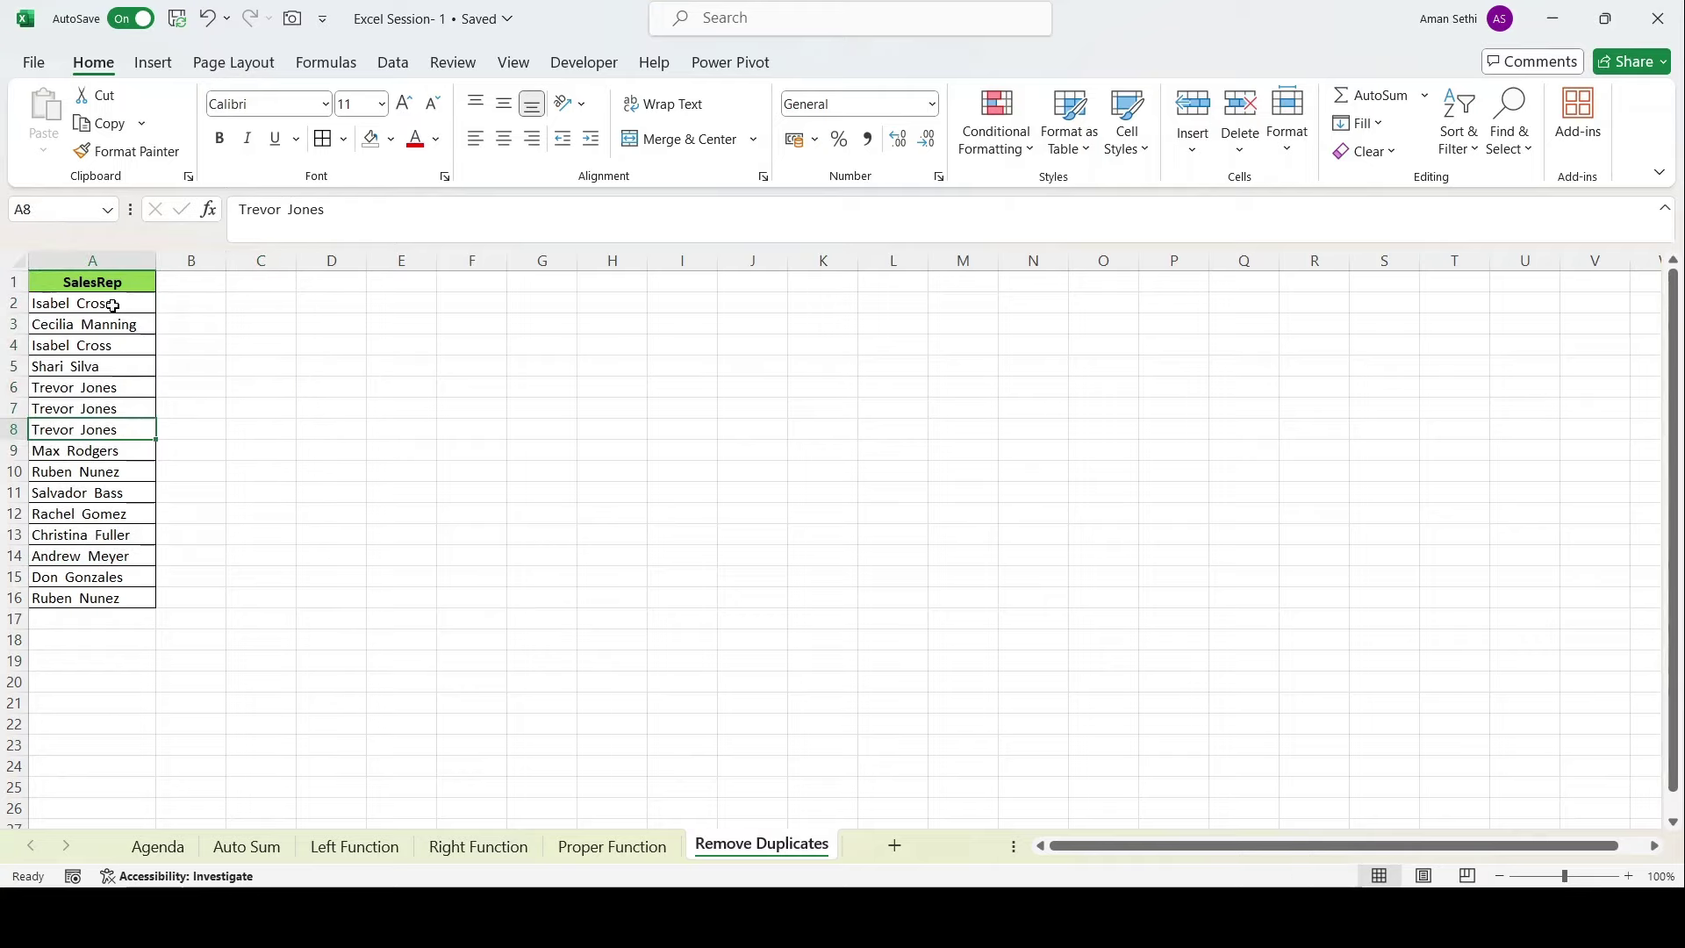
Remove the duplicate names from the SalesRep list in column A.
click(97, 260)
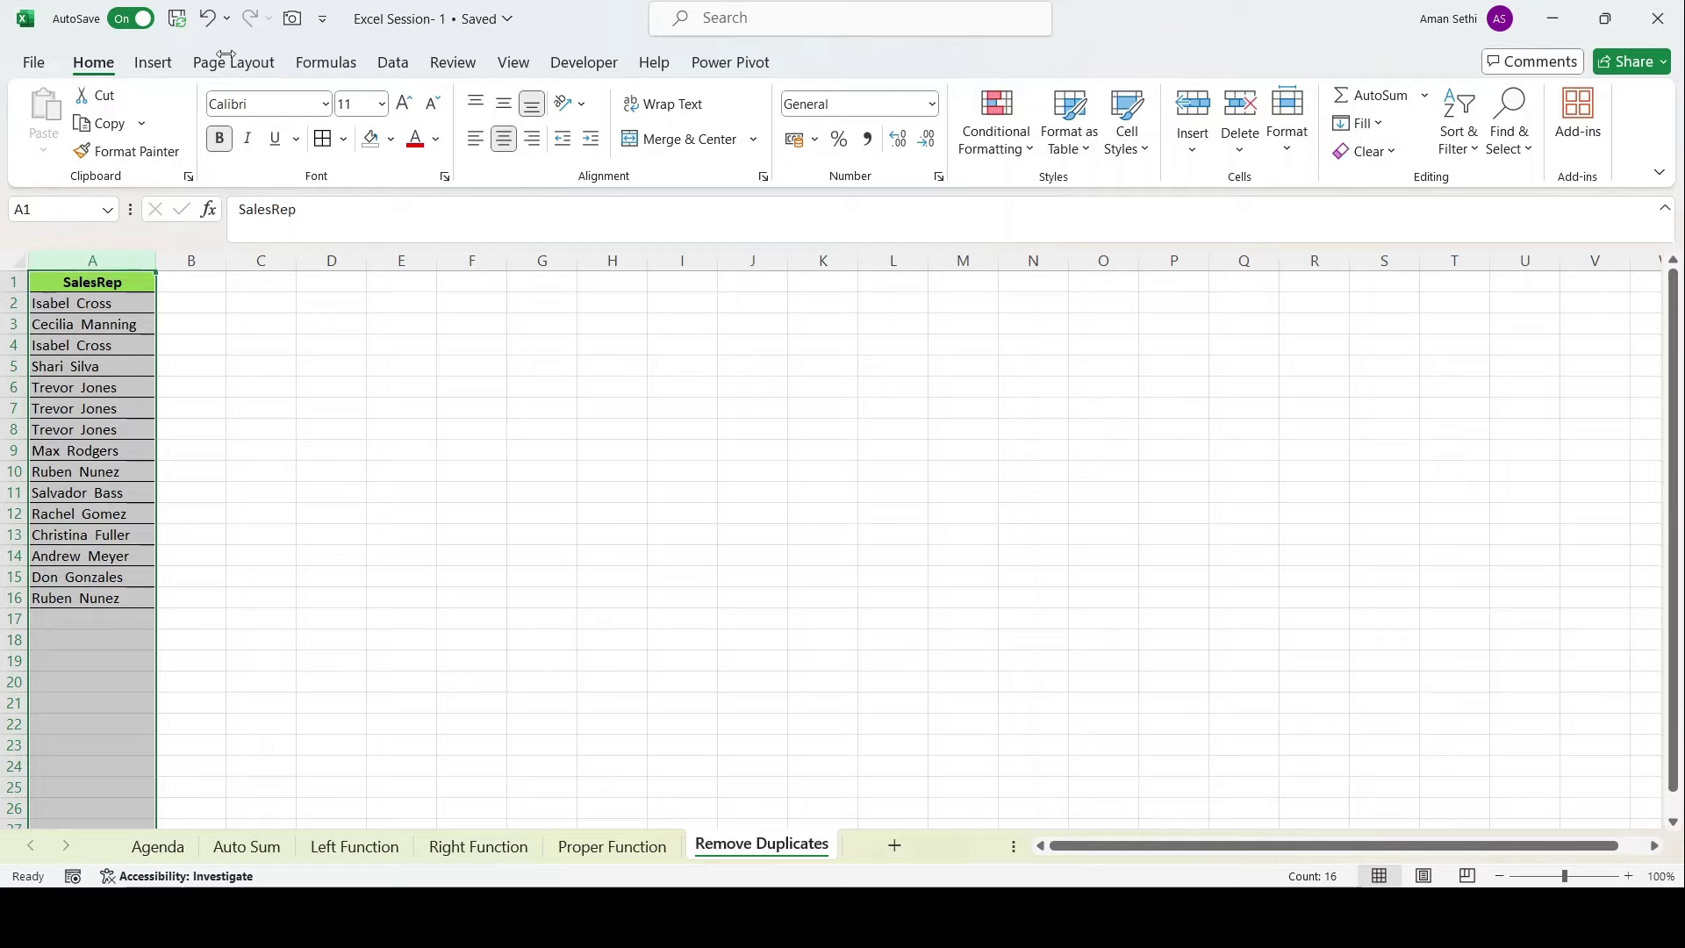
click(332, 64)
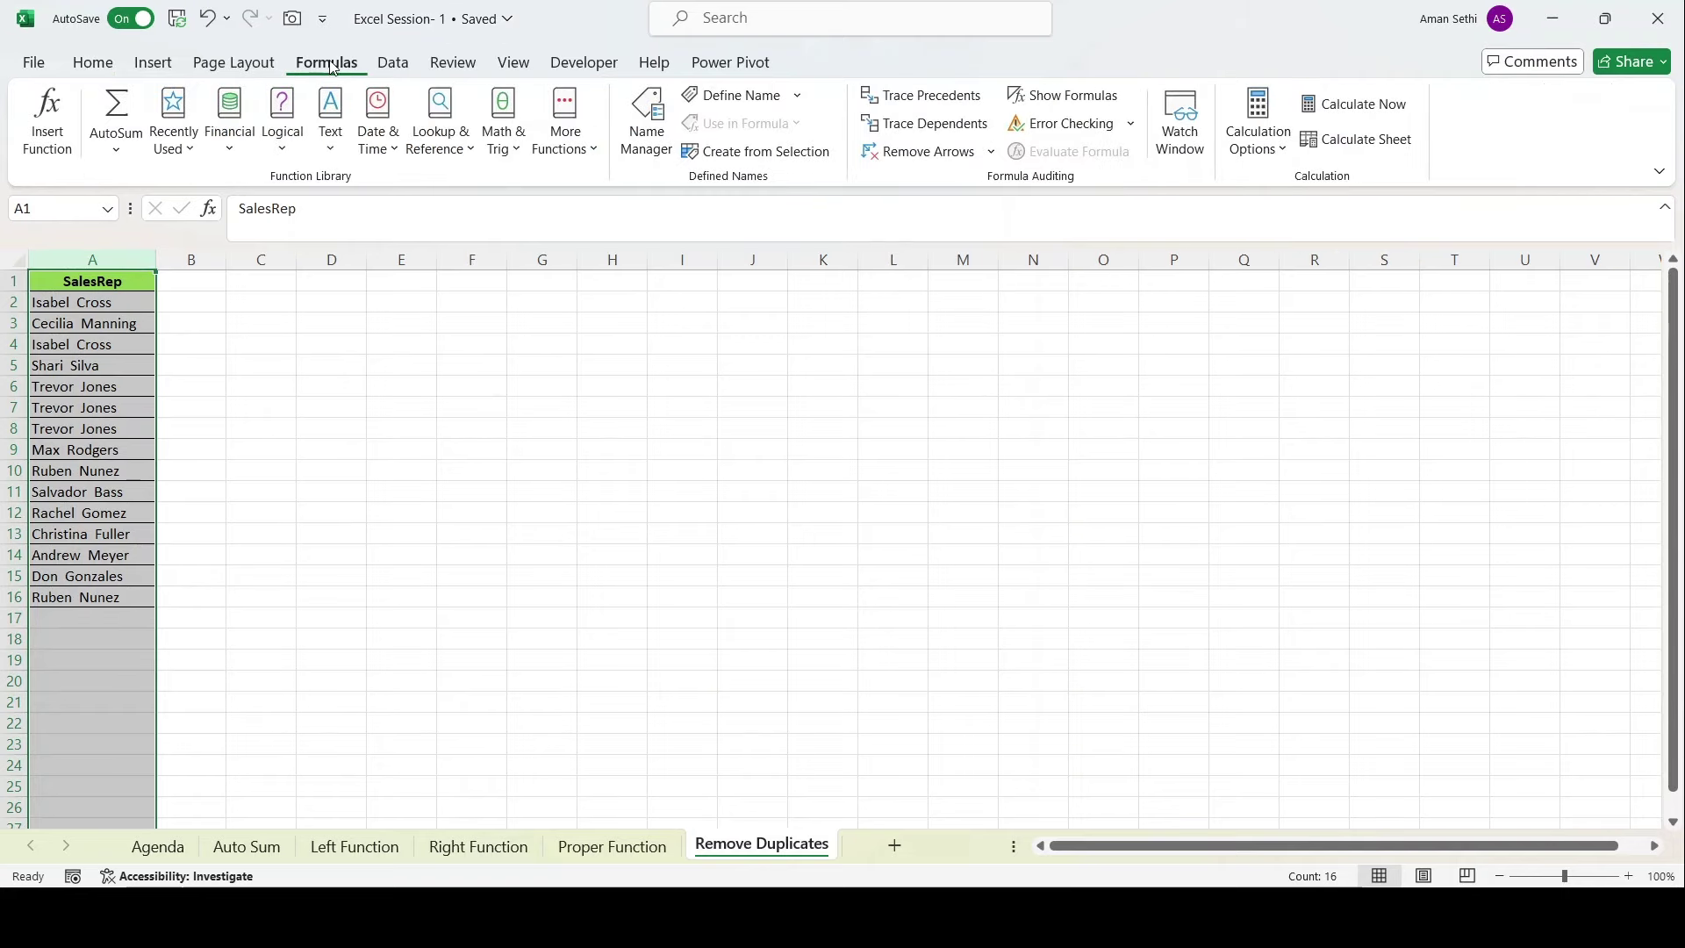
click(233, 65)
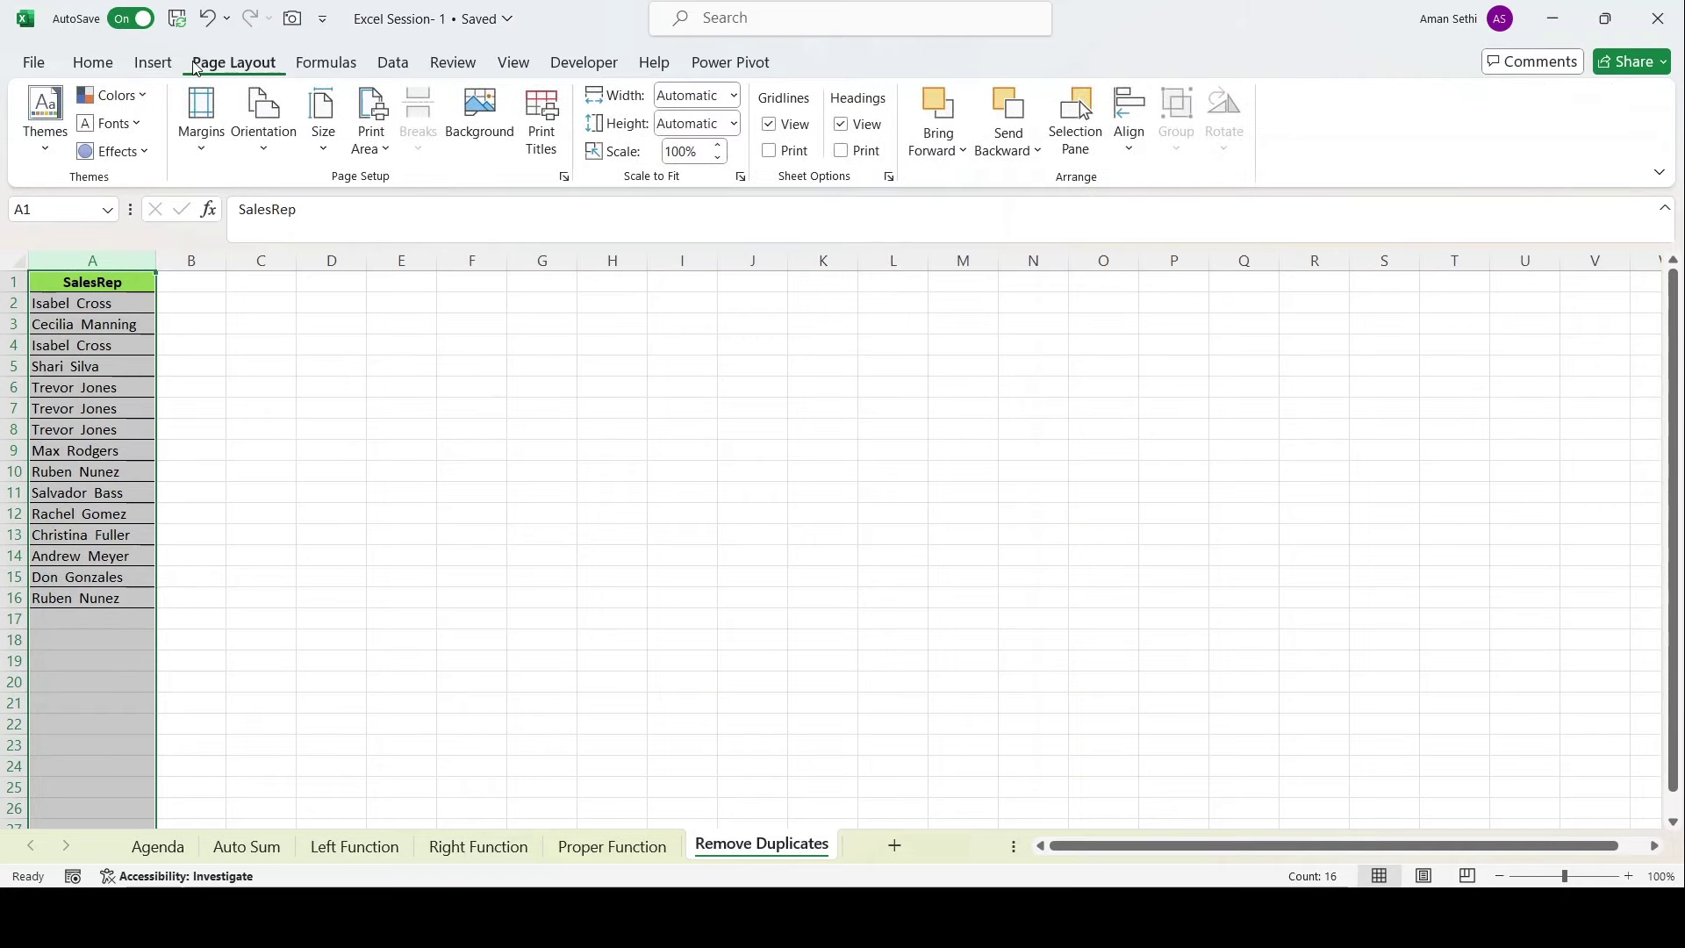
click(152, 65)
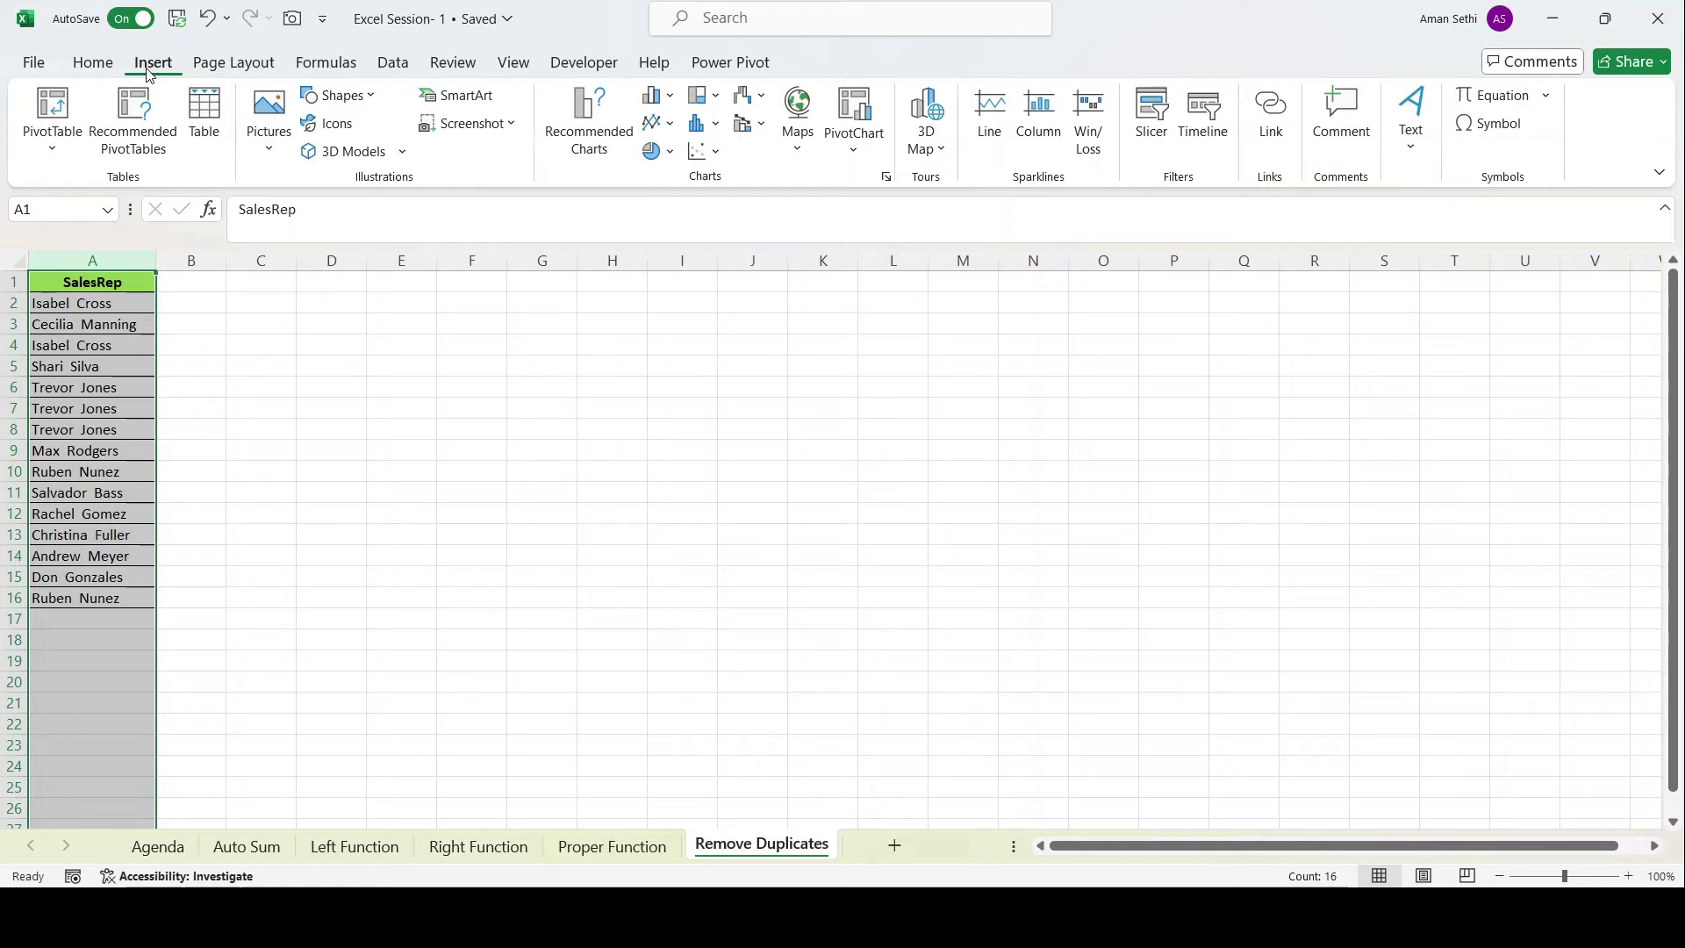
click(331, 66)
click(392, 68)
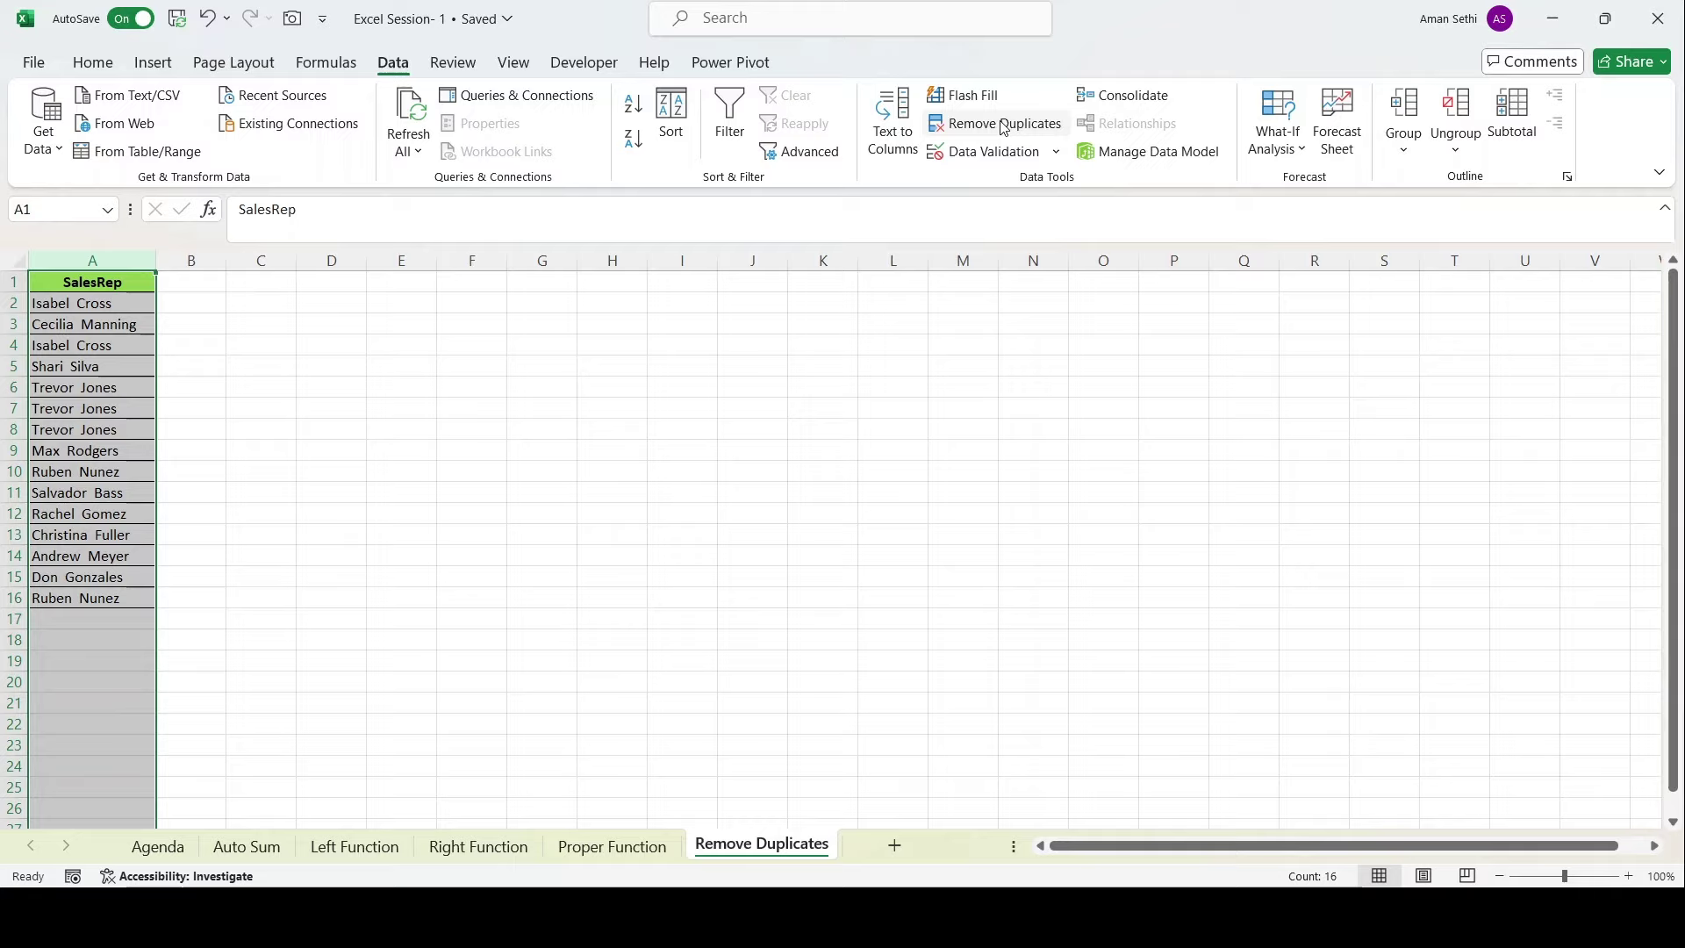
click(92, 63)
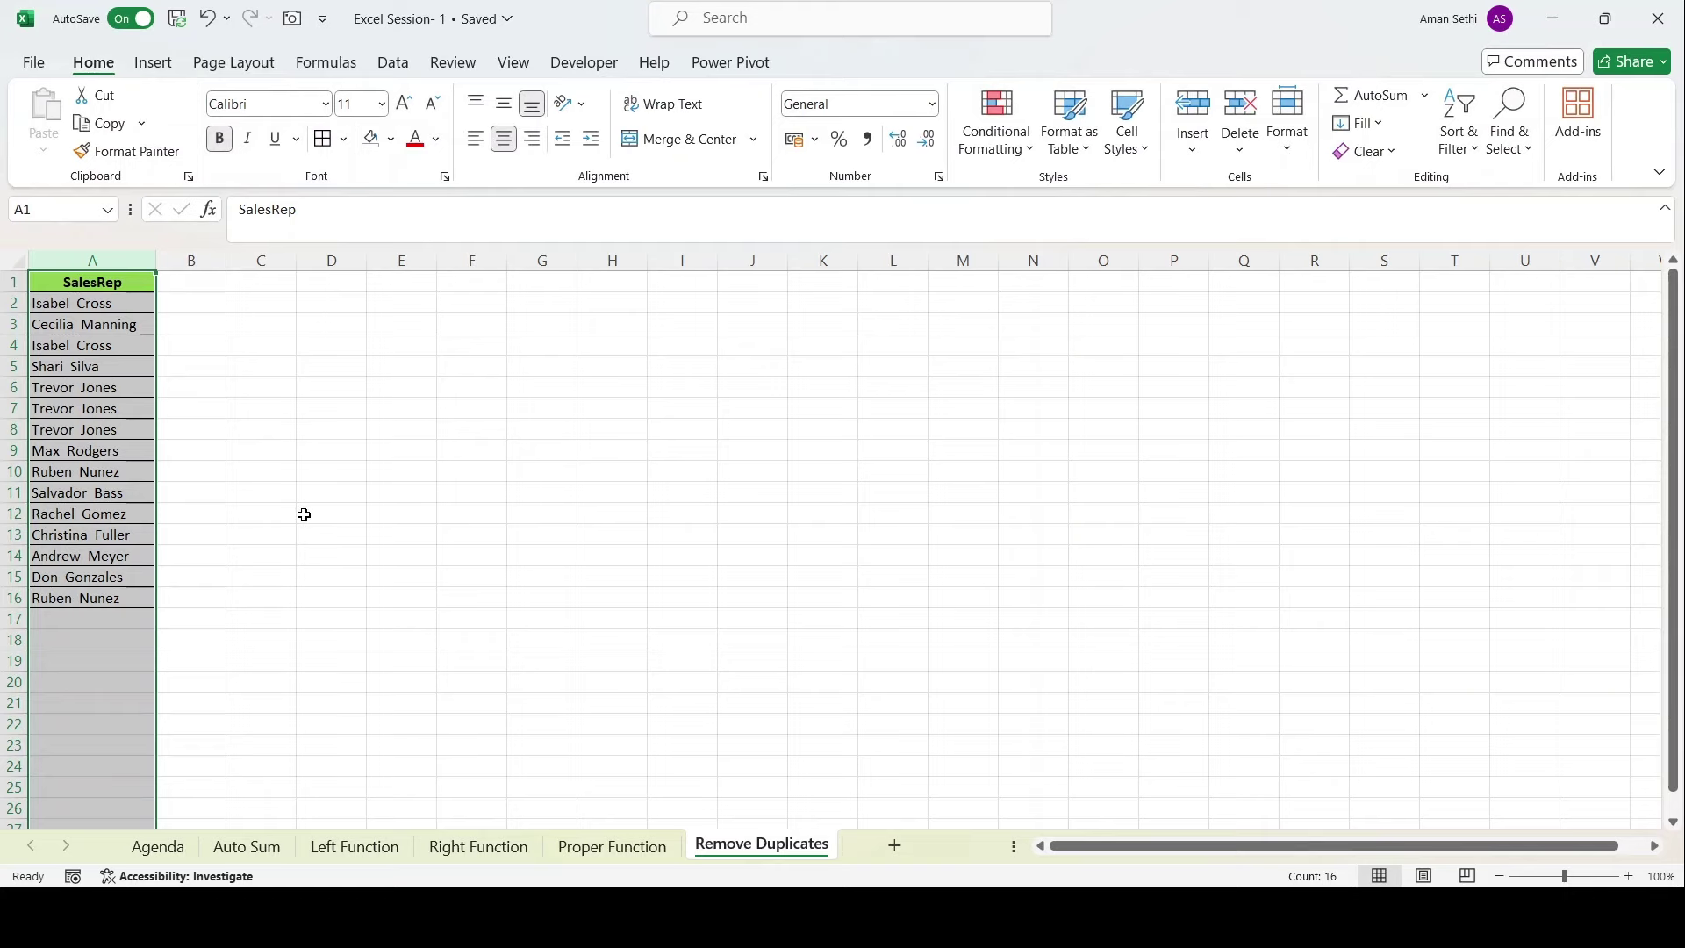
key(alt+a)
key(m)
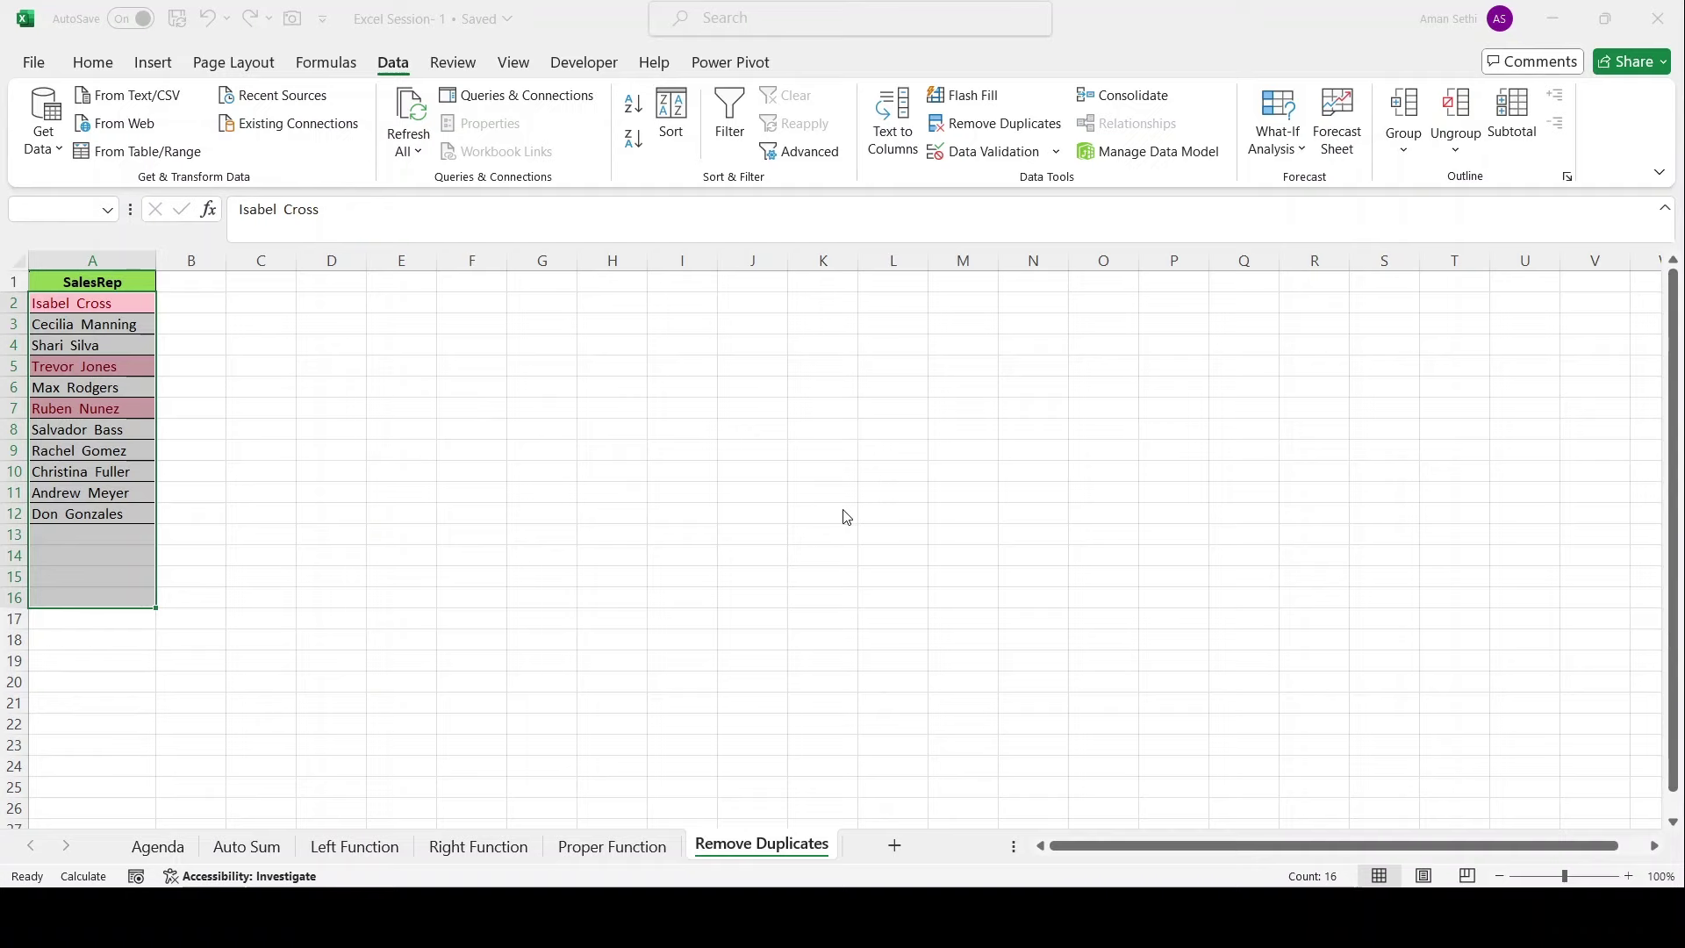
key(ctrl+space)
Check the remaining names in the SalesRep column for any repeats.
drag(116, 305, 114, 516)
click(105, 326)
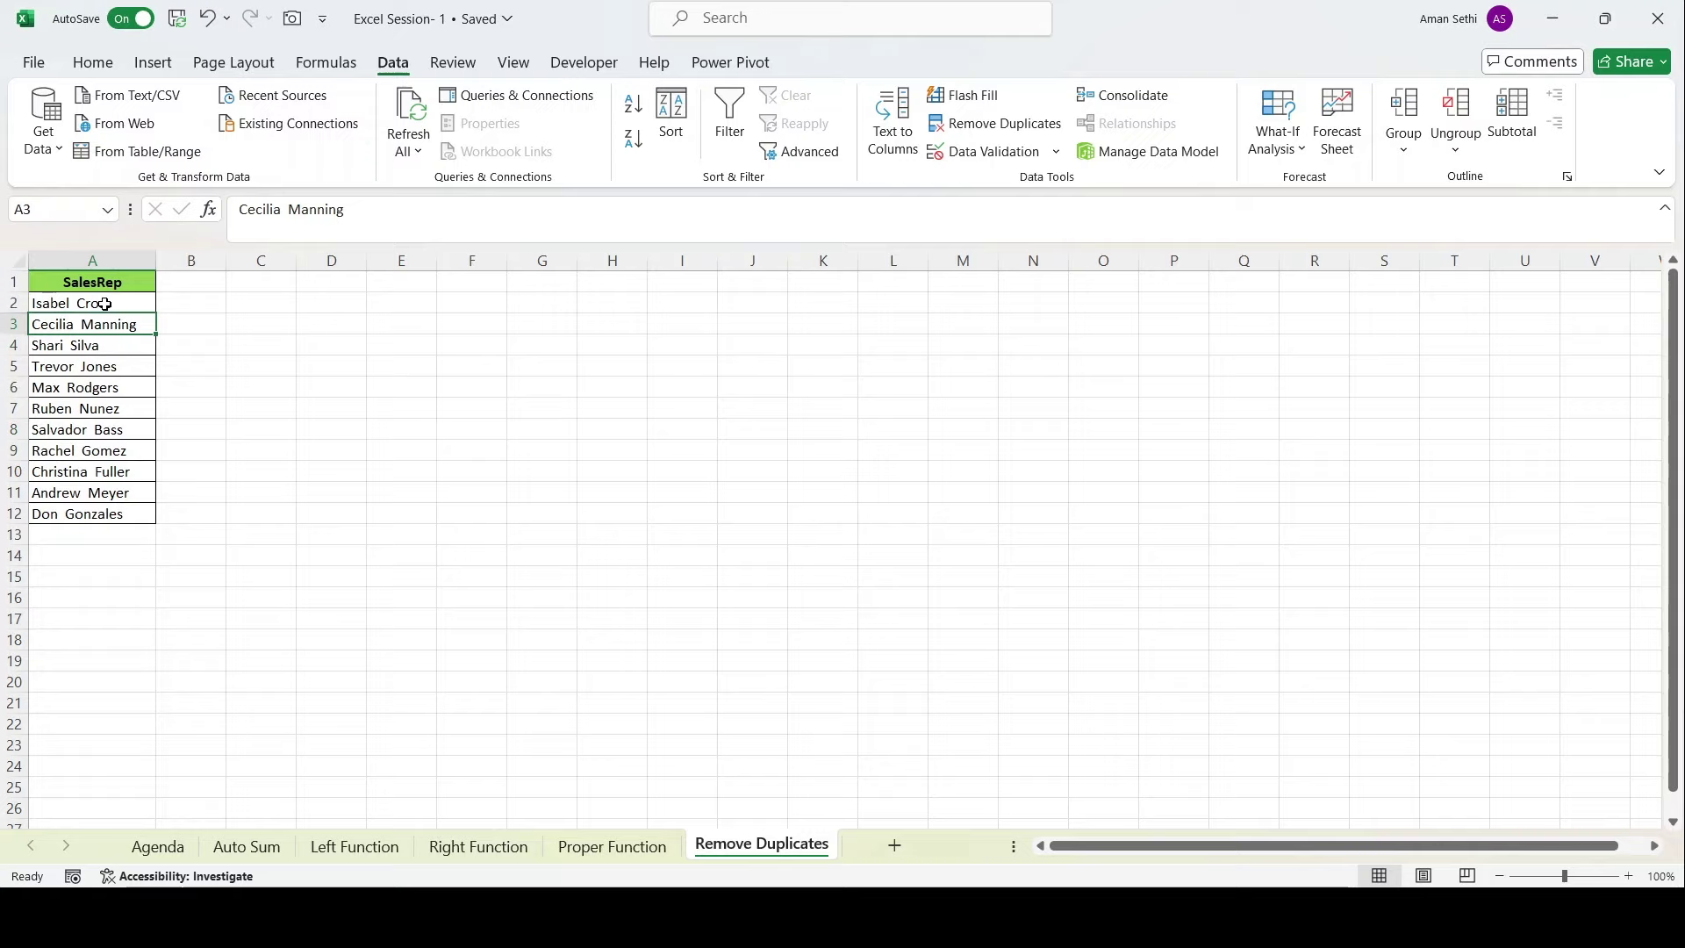
drag(113, 303, 102, 516)
click(97, 369)
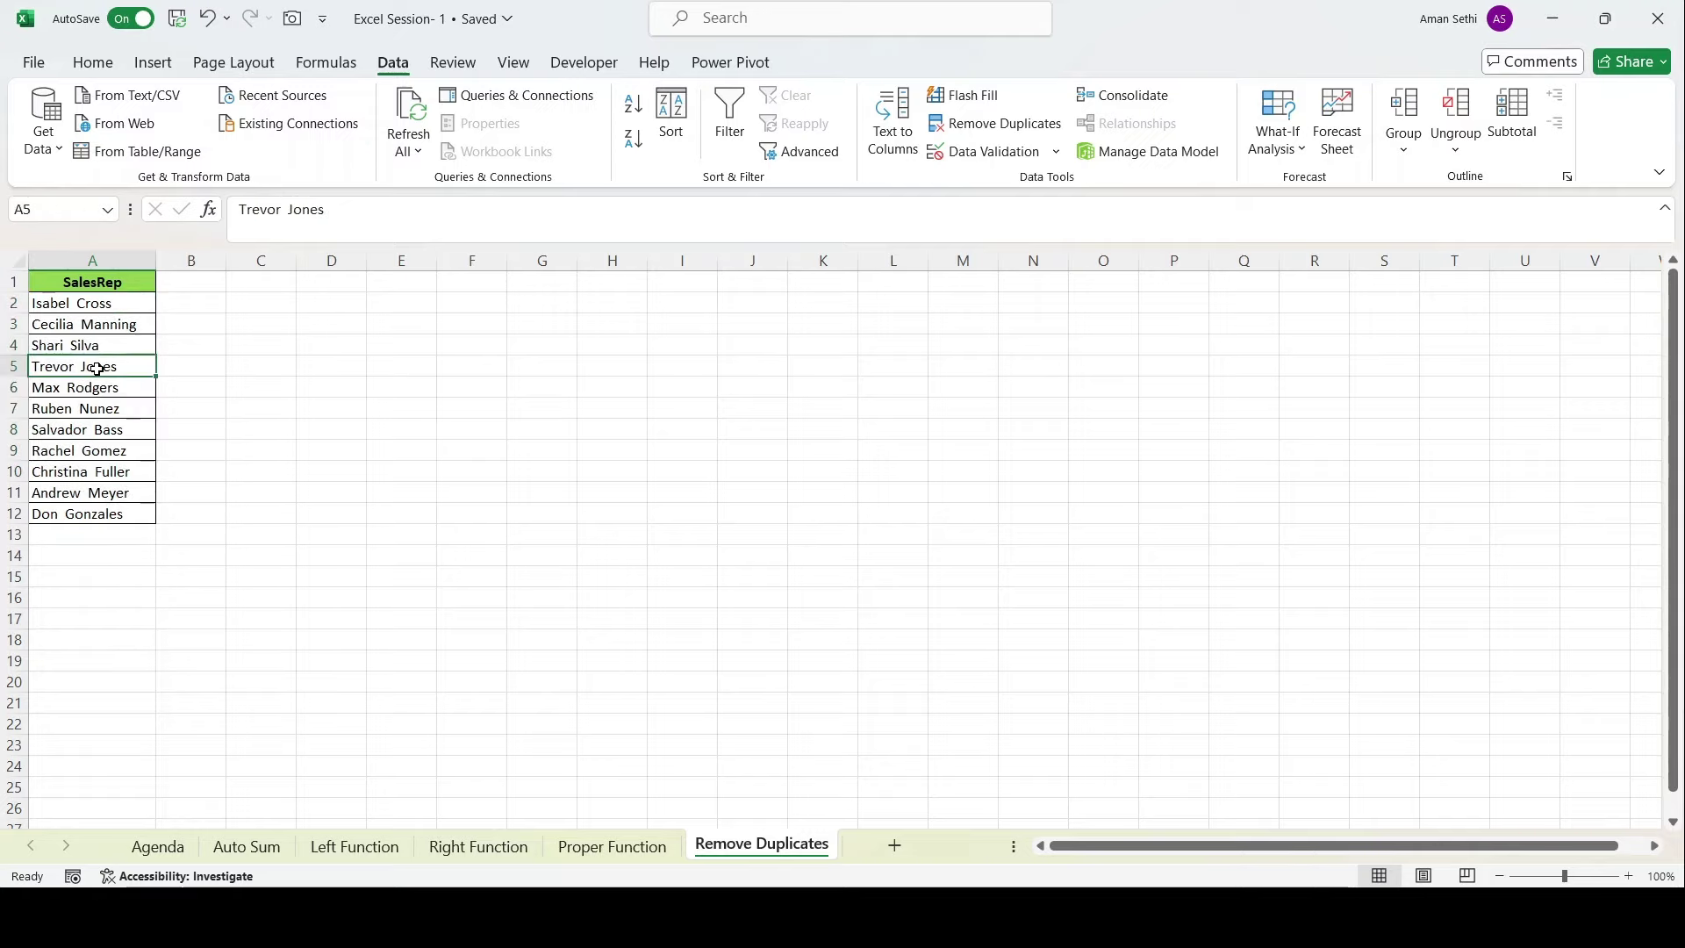
mouse_move(92, 307)
mouse_down()
mouse_move(102, 514)
mouse_move(90, 298)
mouse_up()
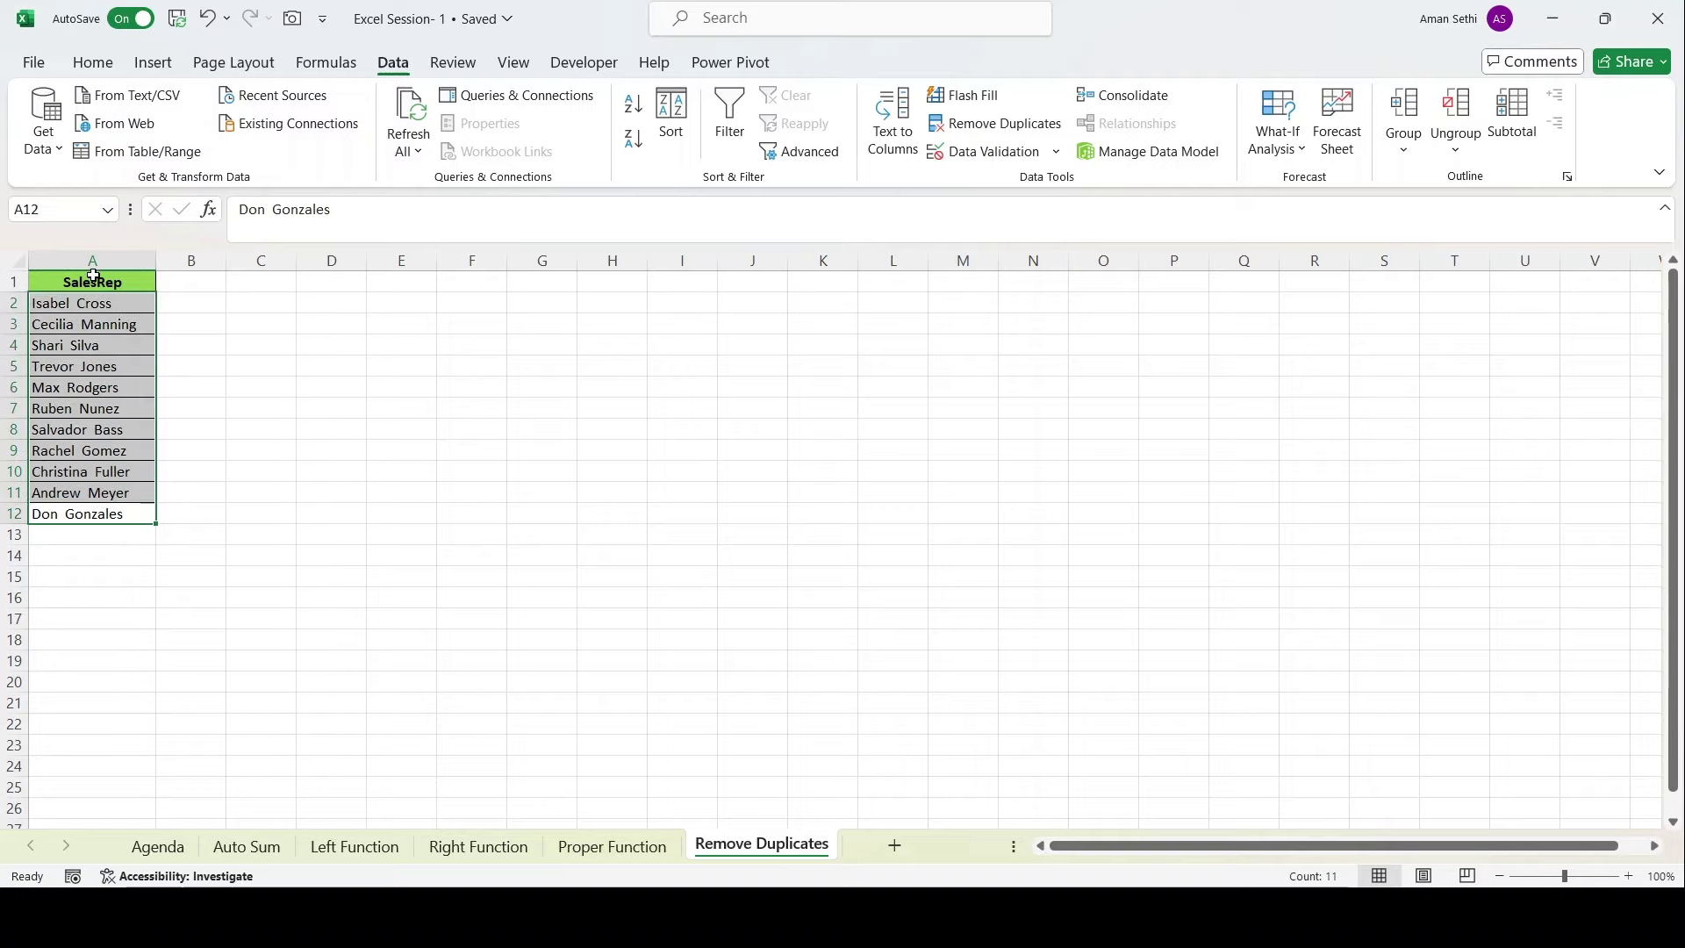
click(93, 261)
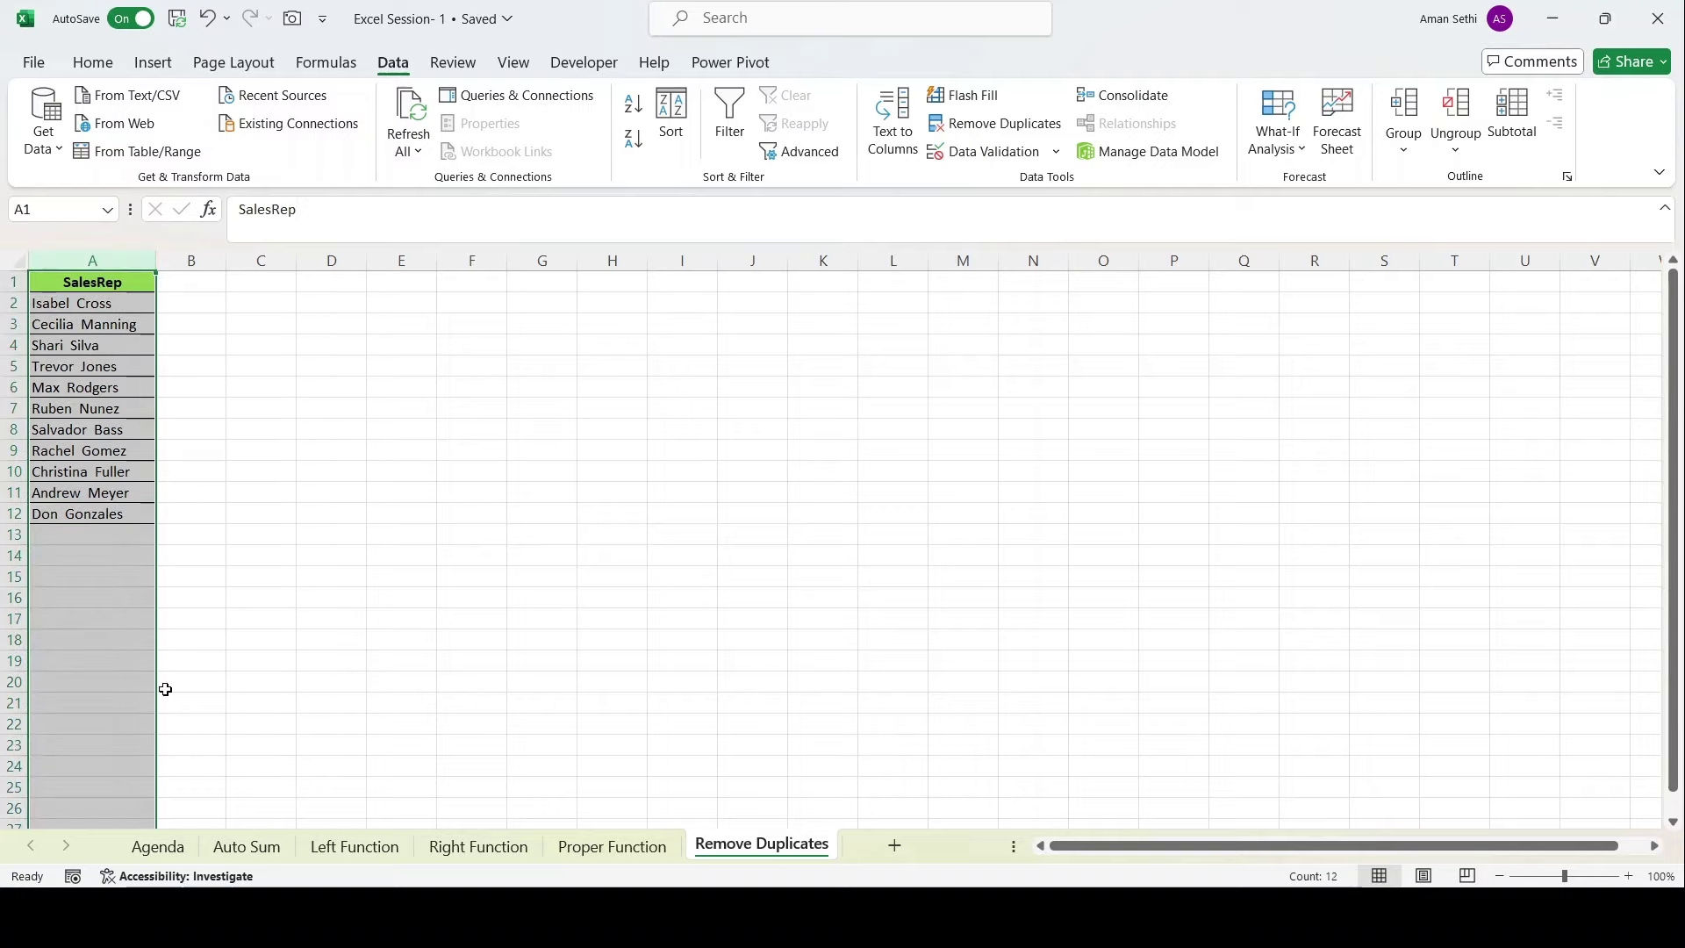
Look through the workbook's sheets in order, from Agenda to Remove Duplicates.
click(158, 847)
click(290, 604)
click(237, 847)
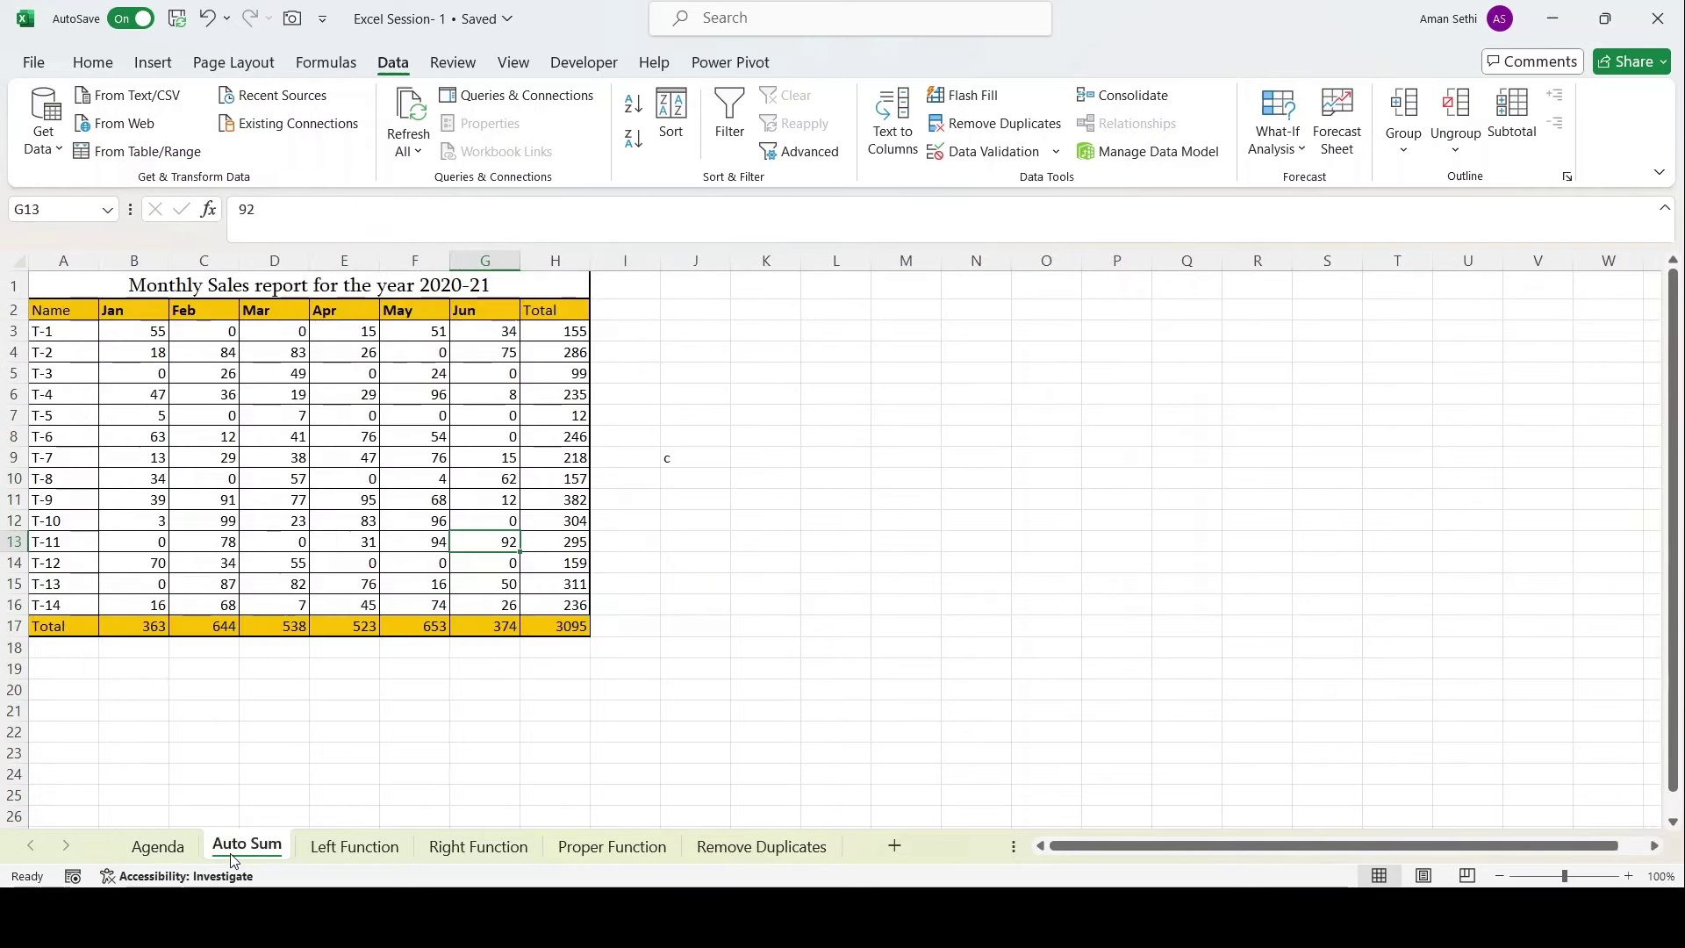
click(351, 847)
click(479, 847)
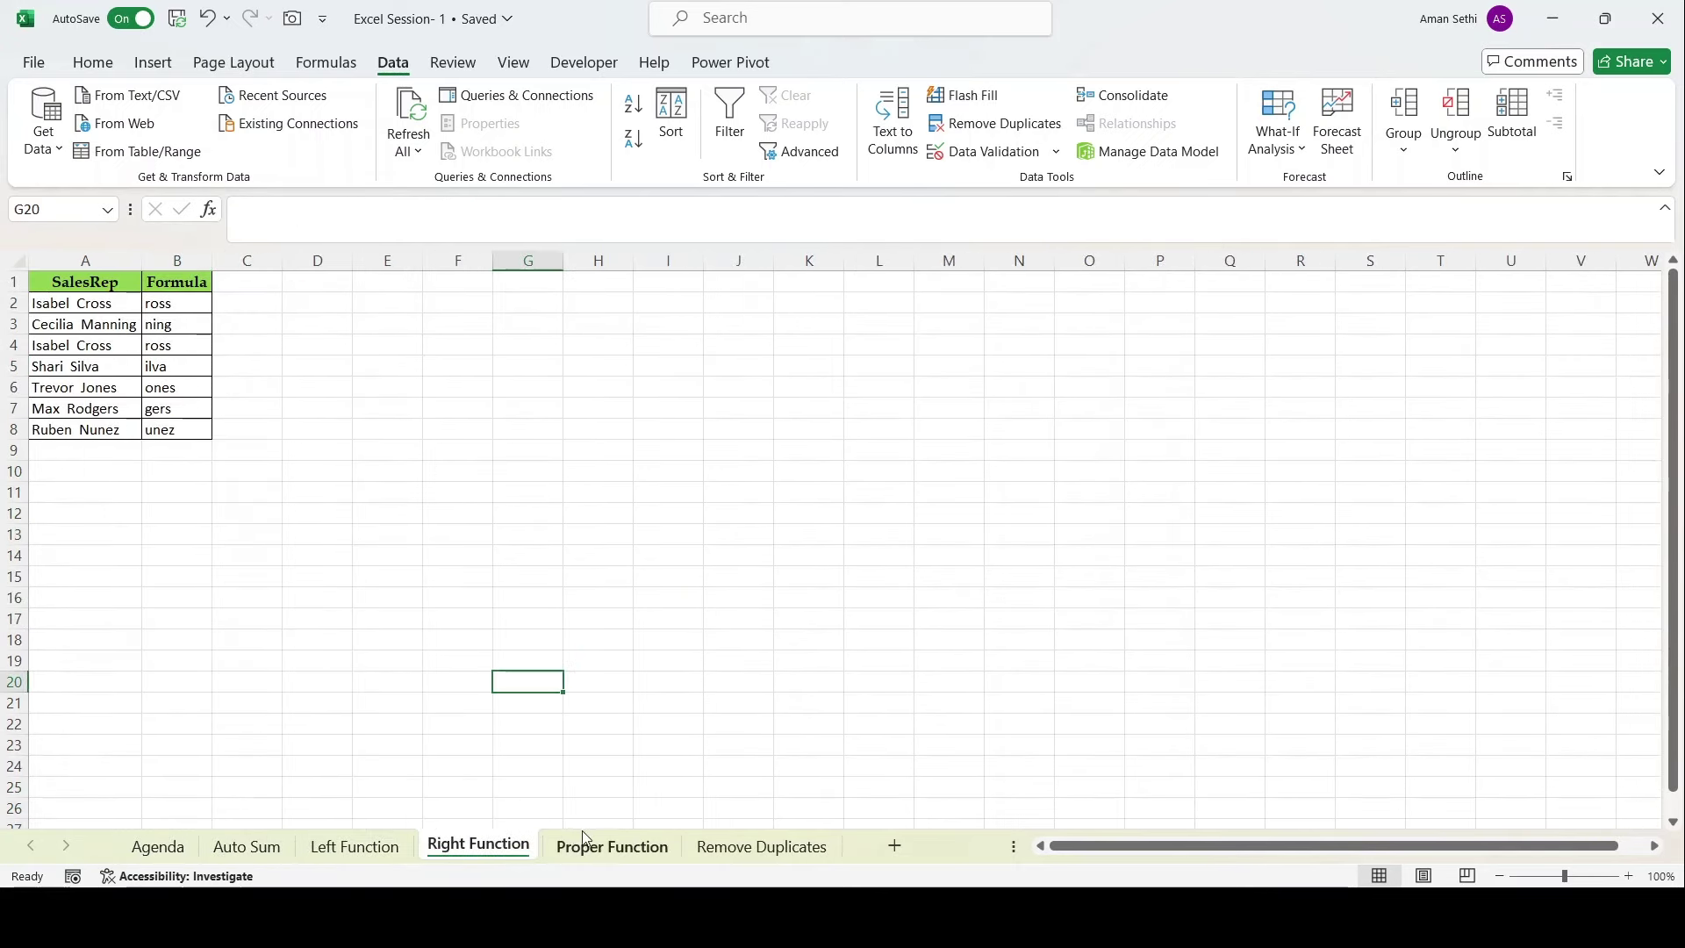
click(613, 847)
click(762, 847)
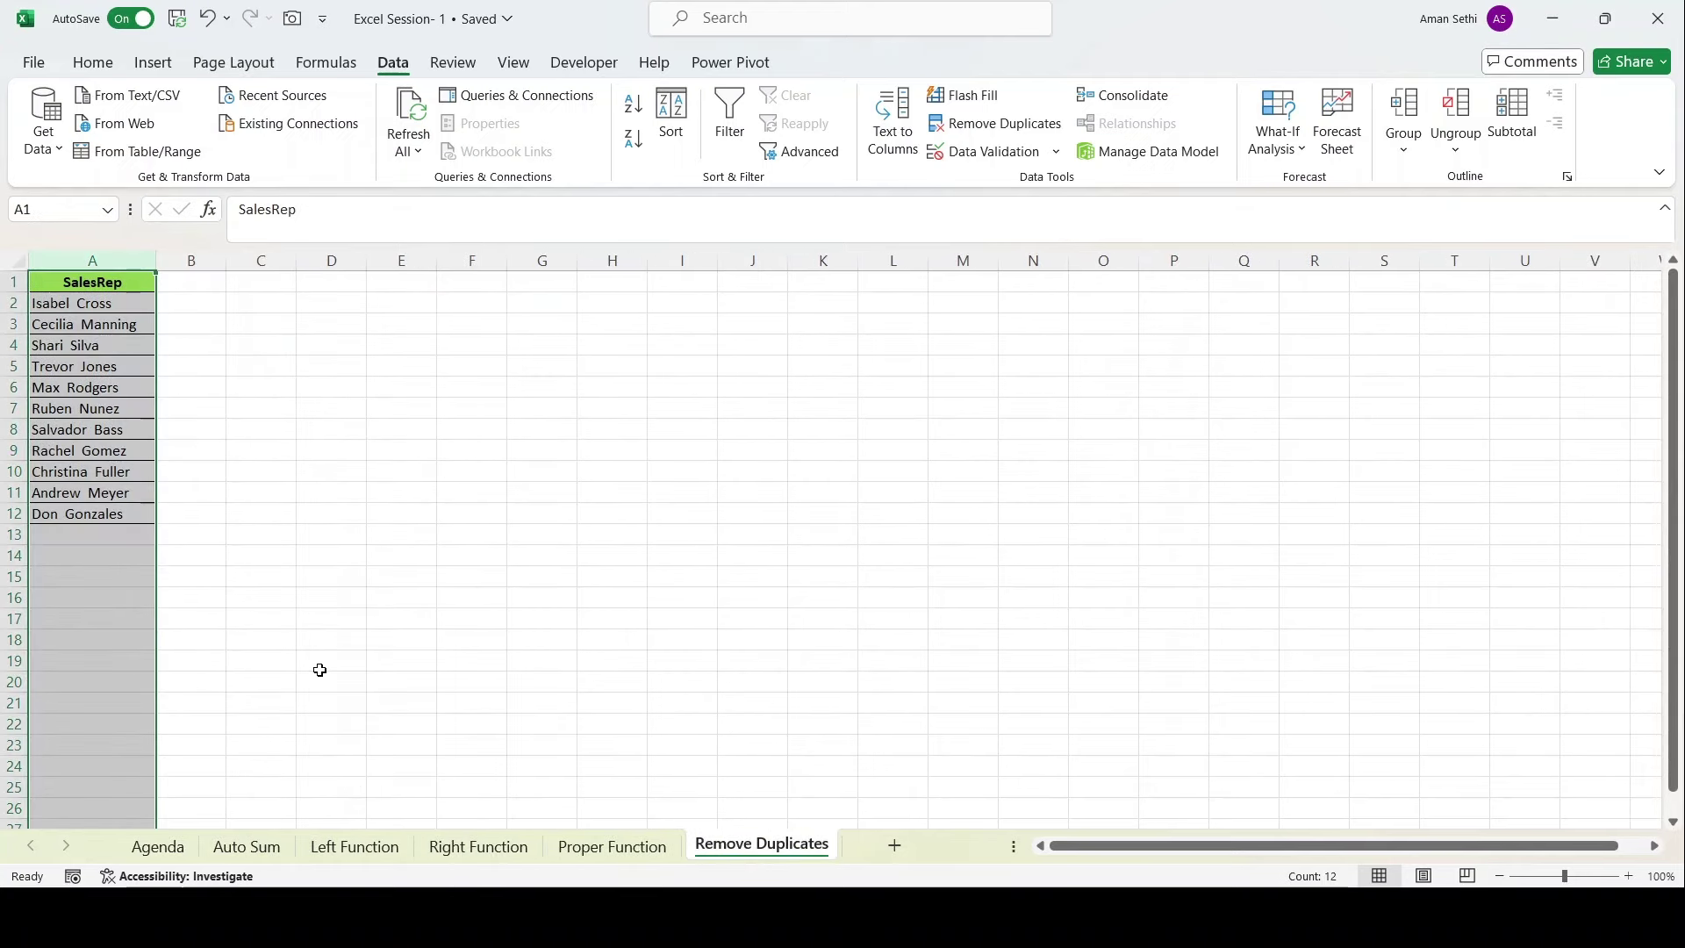
Return to the Agenda sheet and review the table of topics and their usage.
click(263, 703)
click(158, 847)
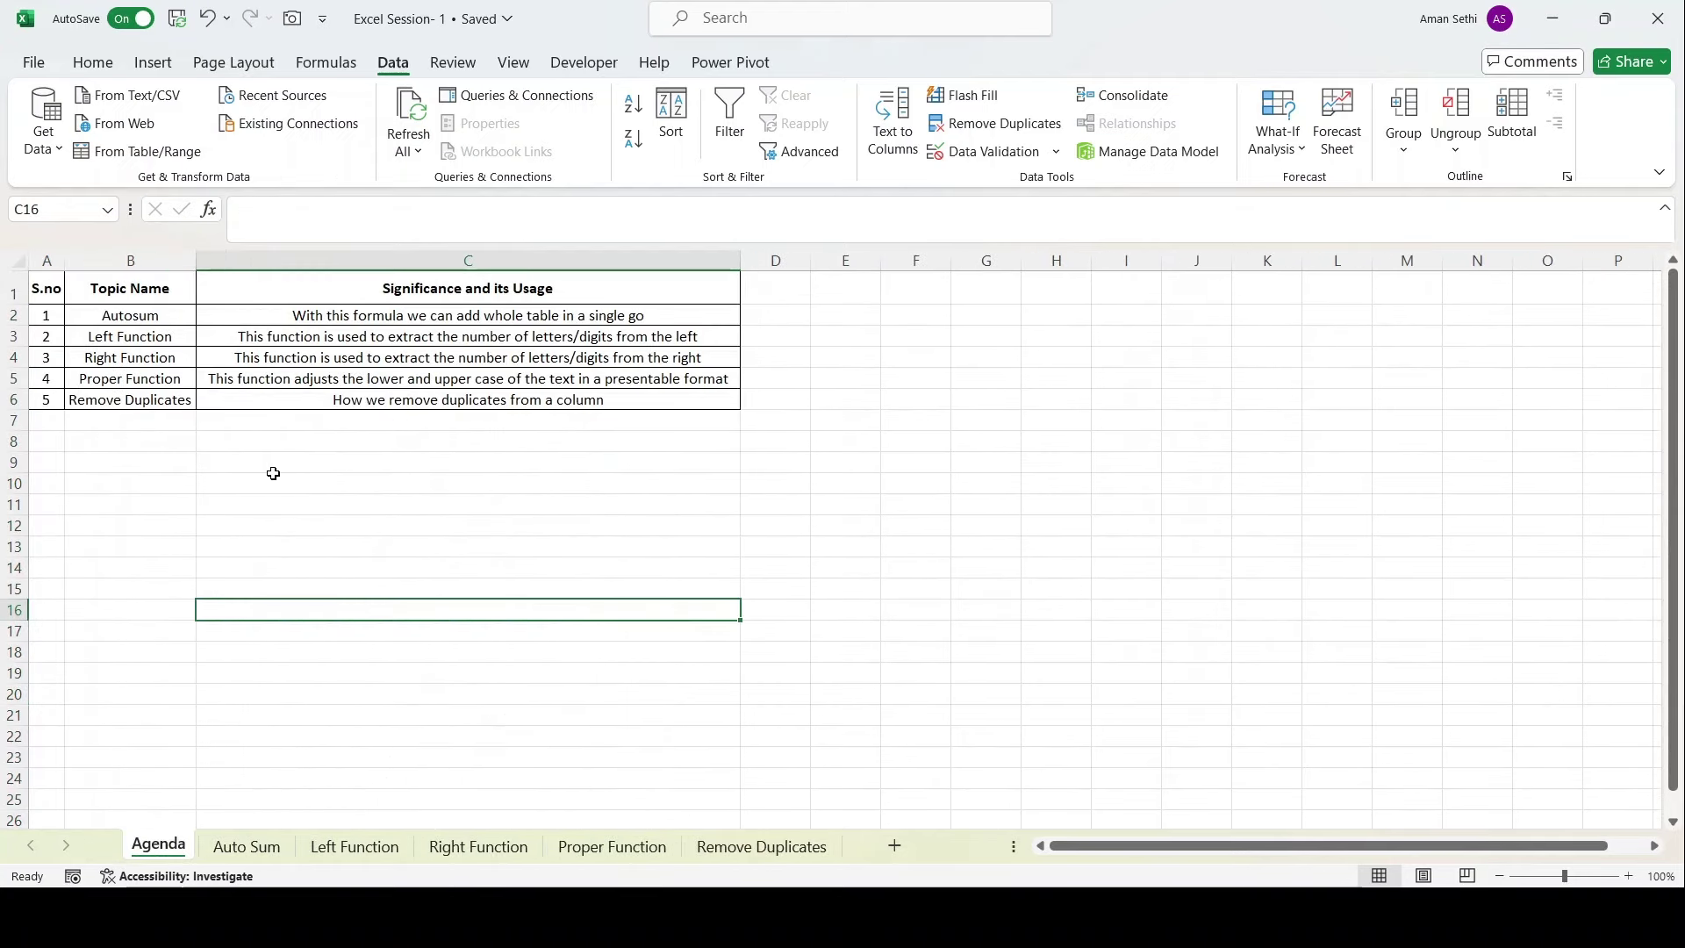
drag(54, 292, 363, 412)
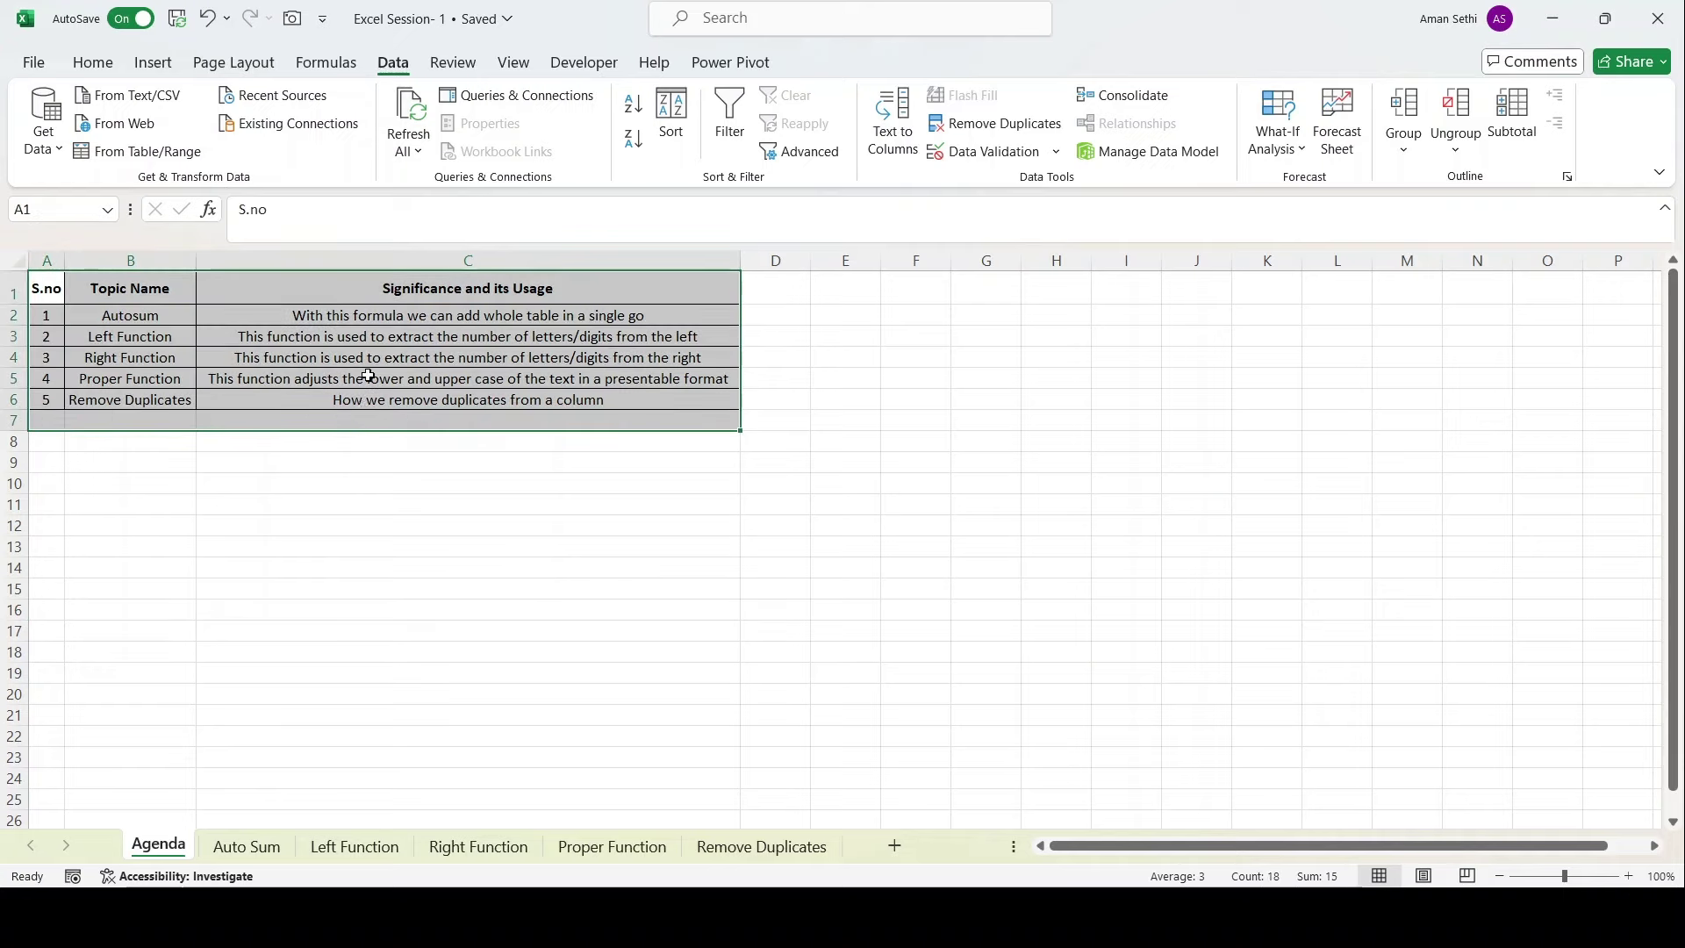
click(368, 376)
drag(55, 299, 293, 410)
click(264, 354)
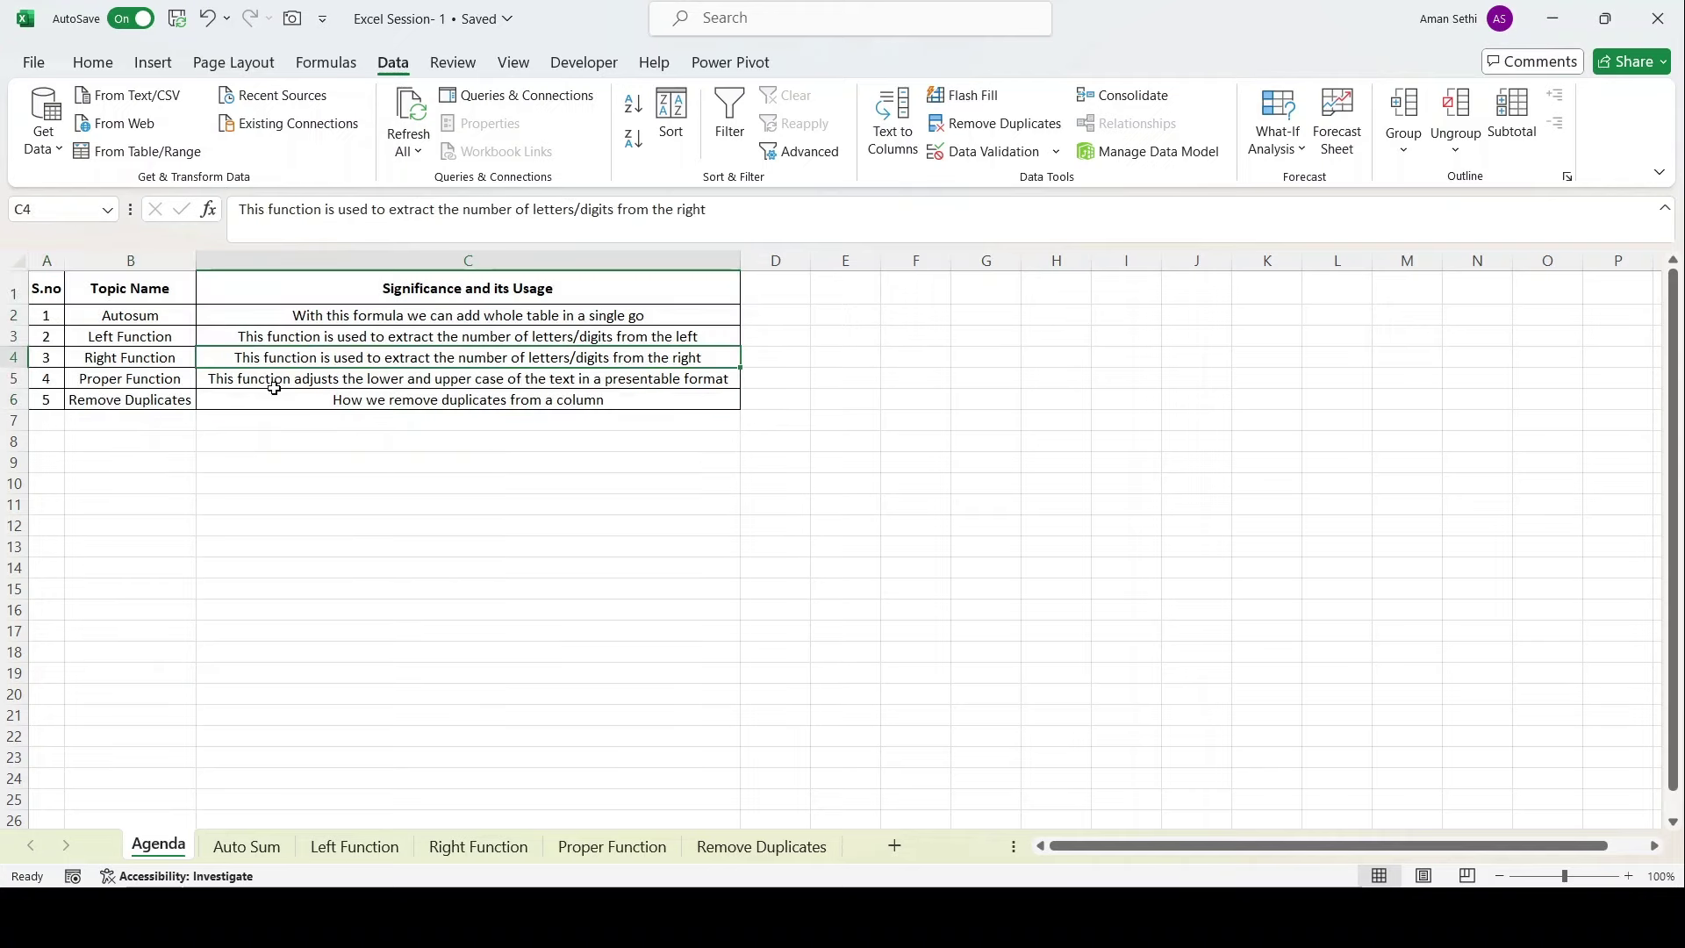
click(276, 419)
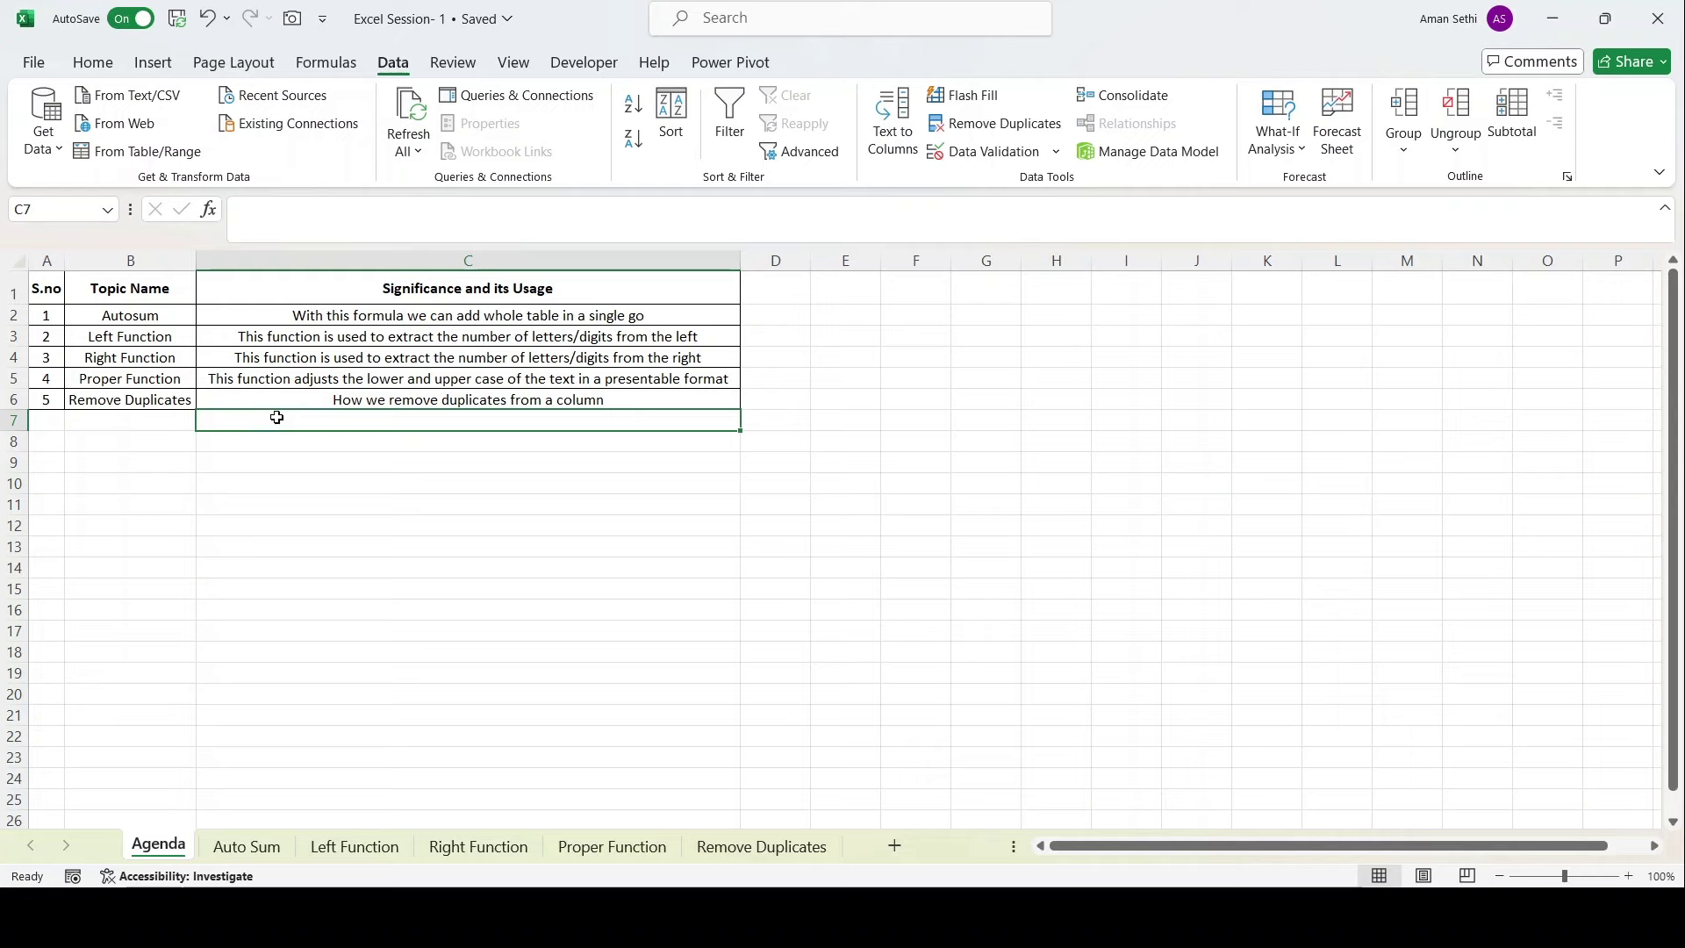
click(286, 341)
Revisit the Auto Sum, Left Function and Right Function sheets, and review the Agenda table once more.
click(266, 853)
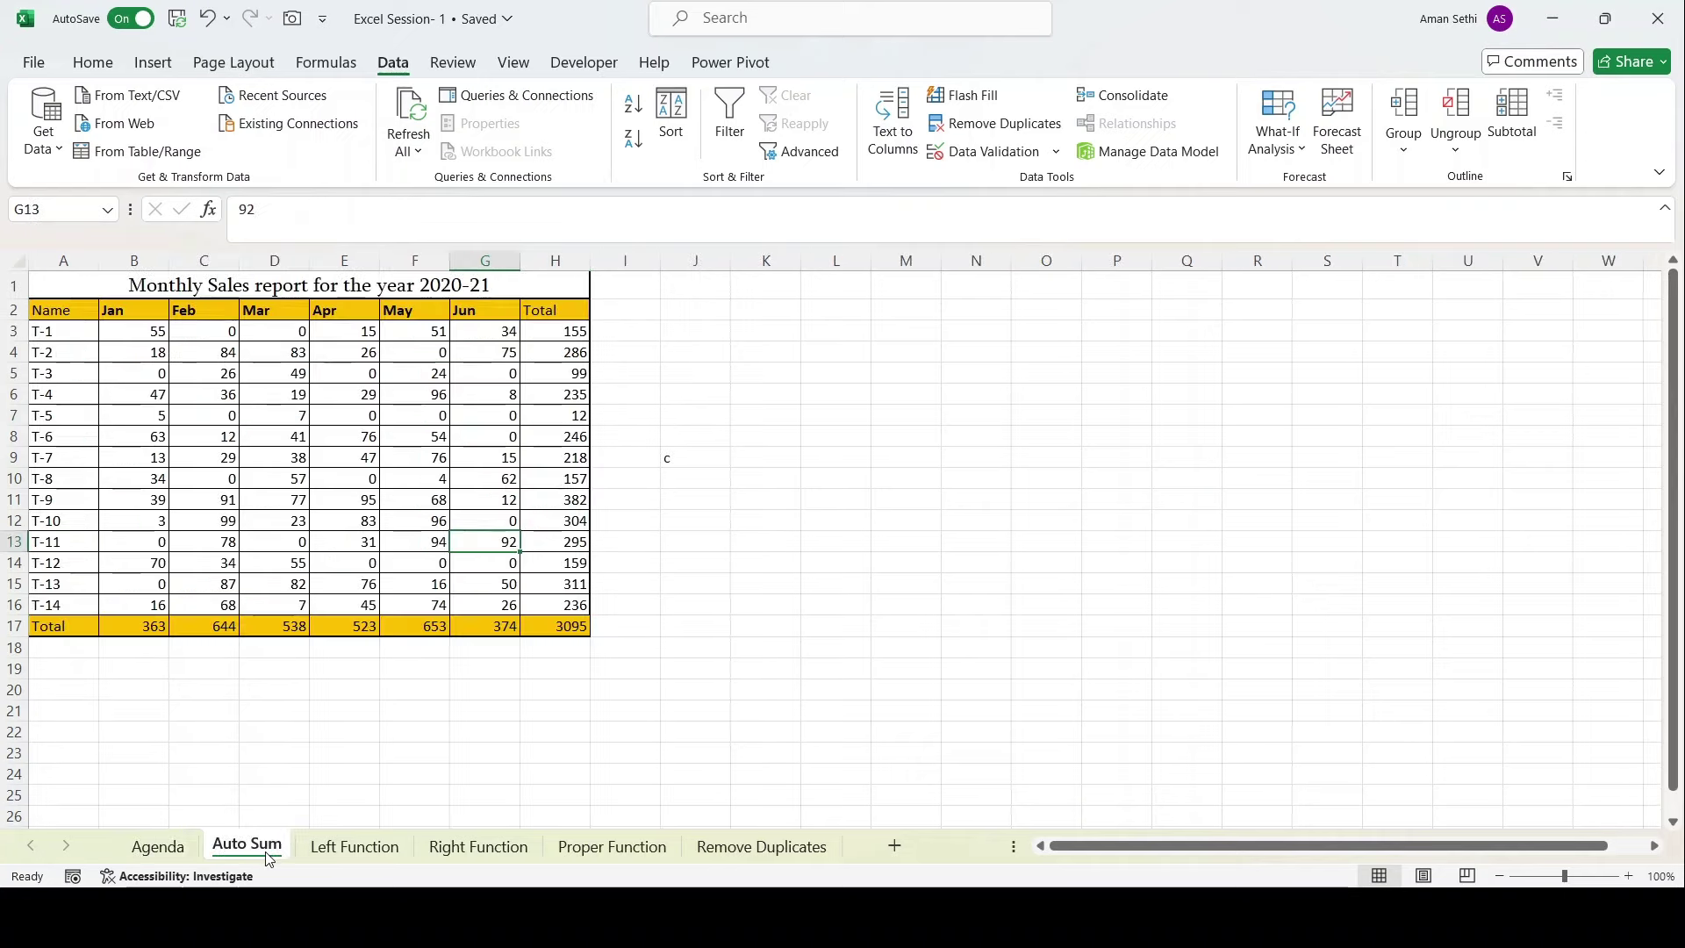
click(355, 847)
click(479, 846)
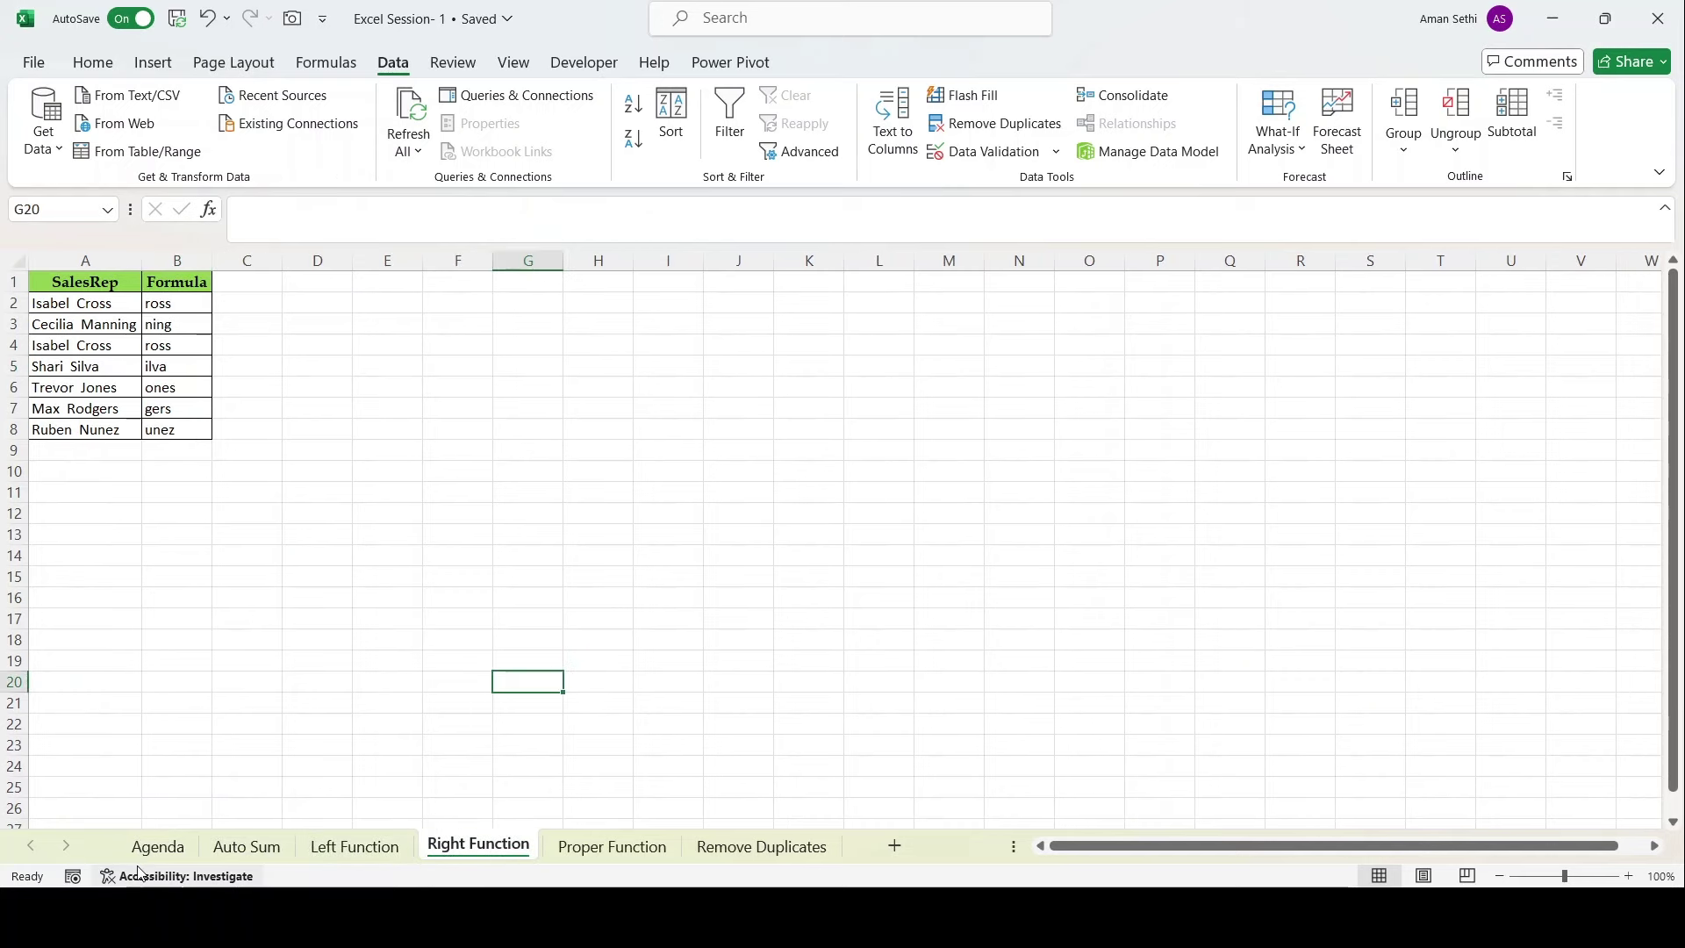
click(158, 846)
click(324, 613)
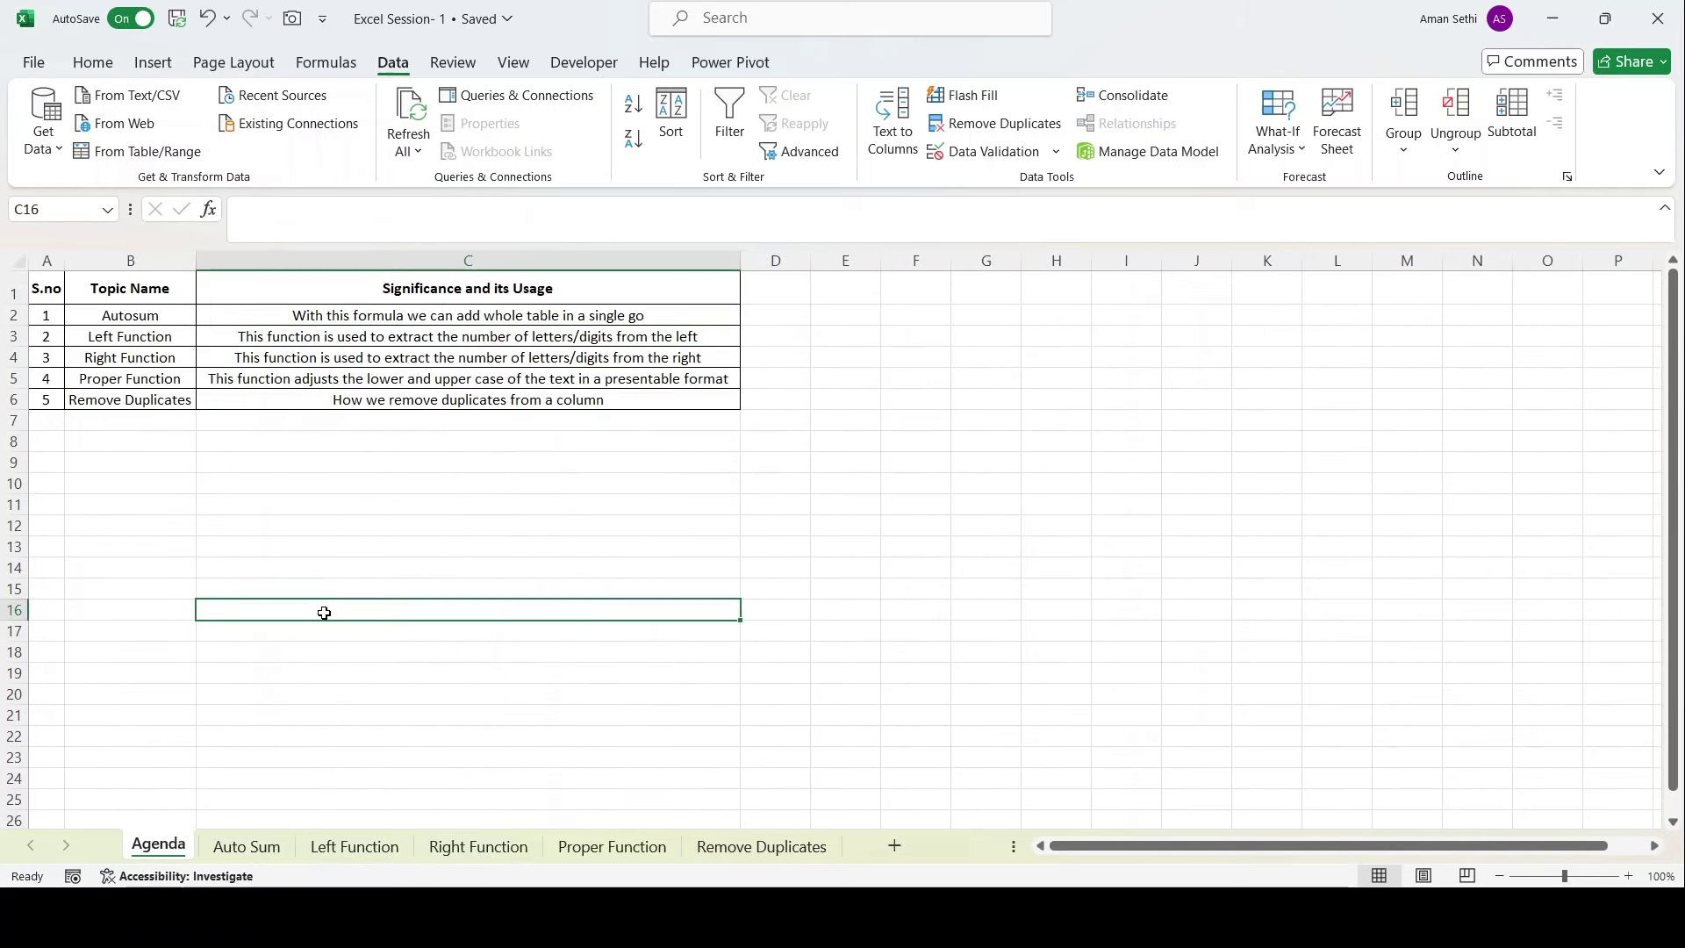
drag(53, 290, 301, 397)
click(316, 376)
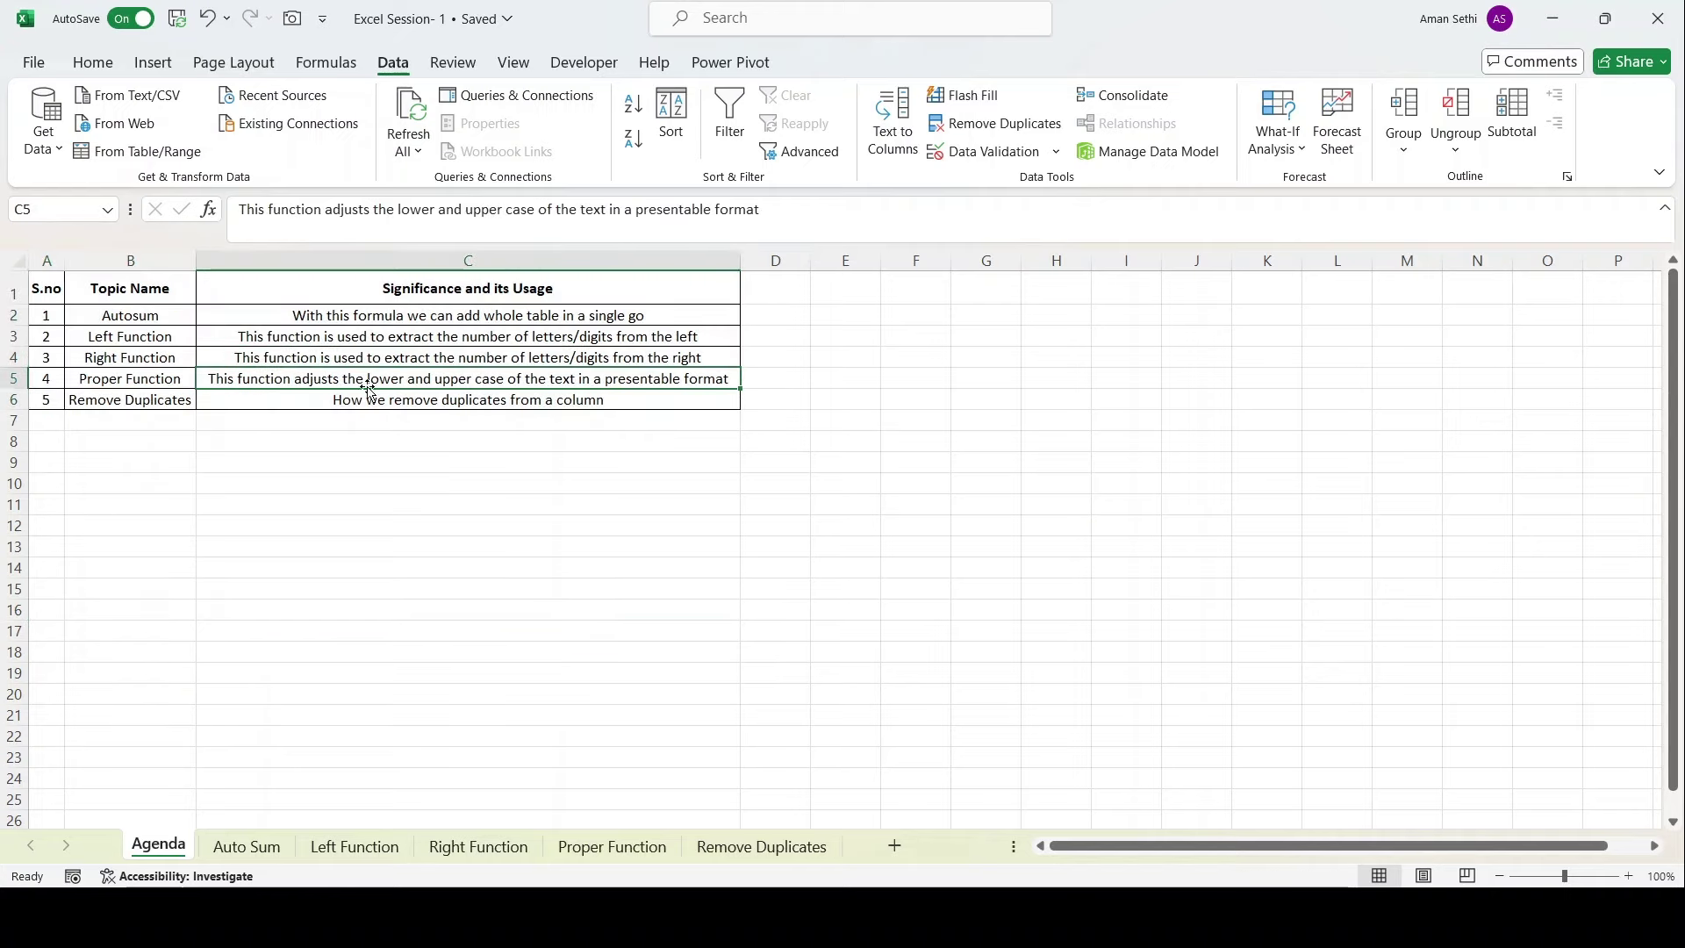